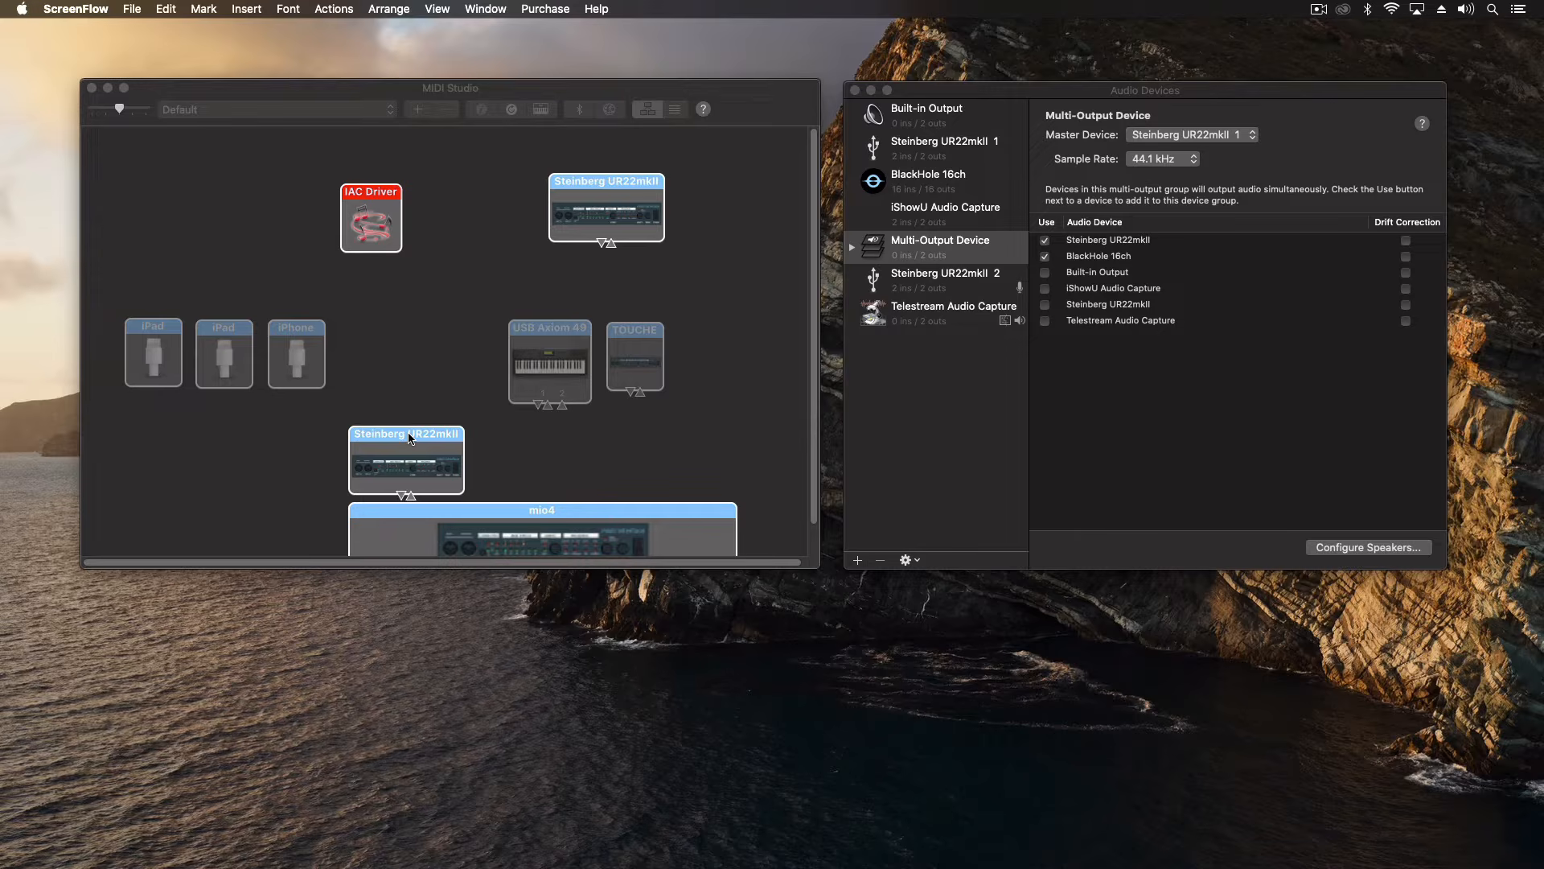
Look up Audio MIDI Setup in Launchpad's Other folder, and return to the desktop without launching it
{"action": "left_click", "coordinate": [366, 418]}
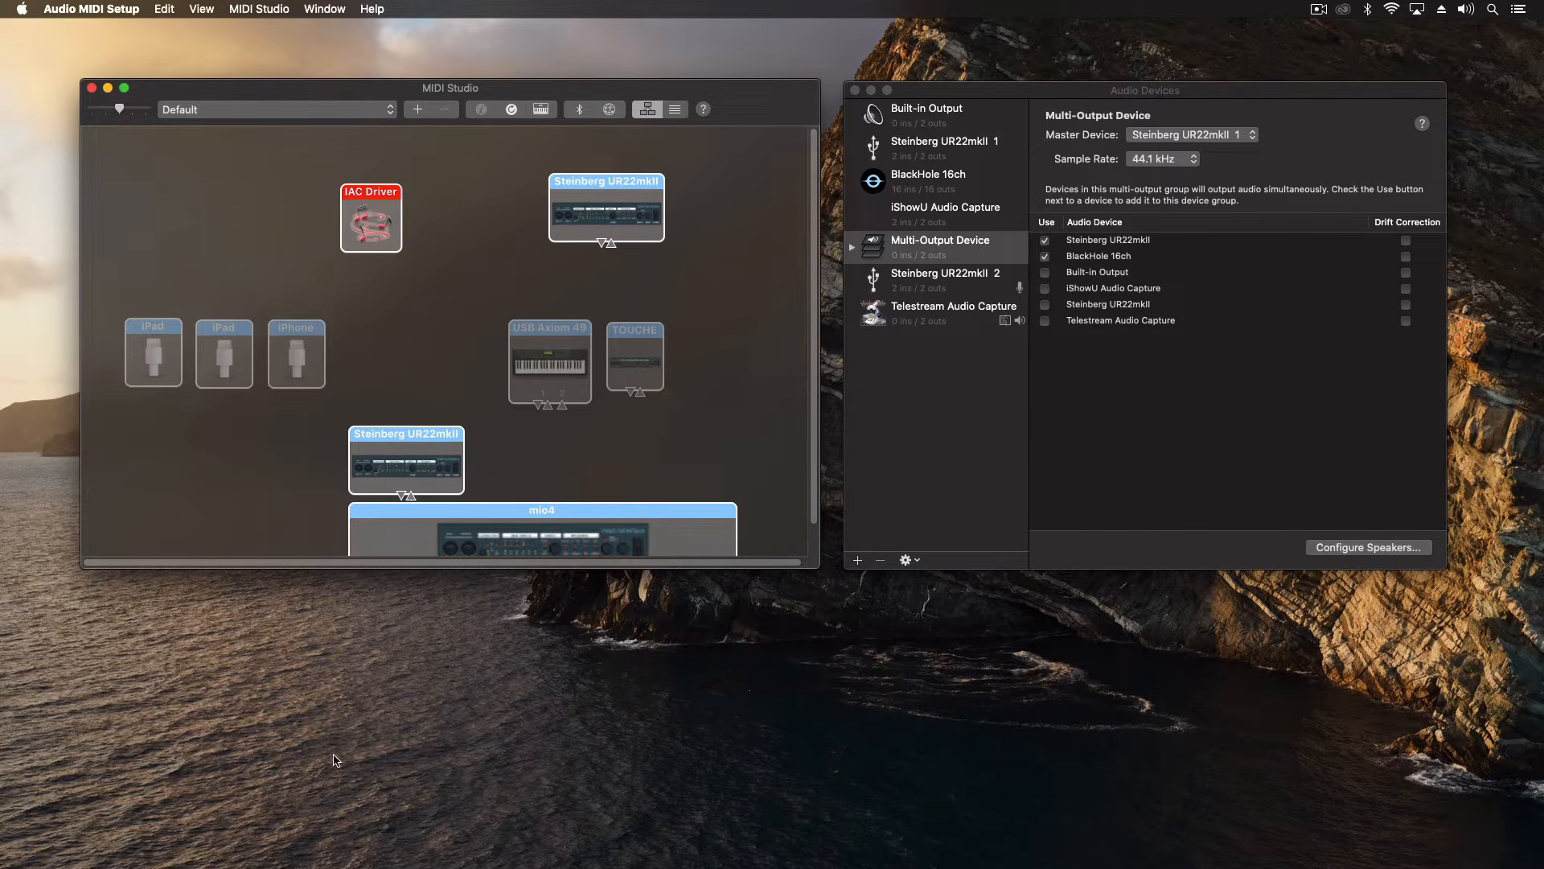
{"action": "mouse_move", "coordinate": [129, 865]}
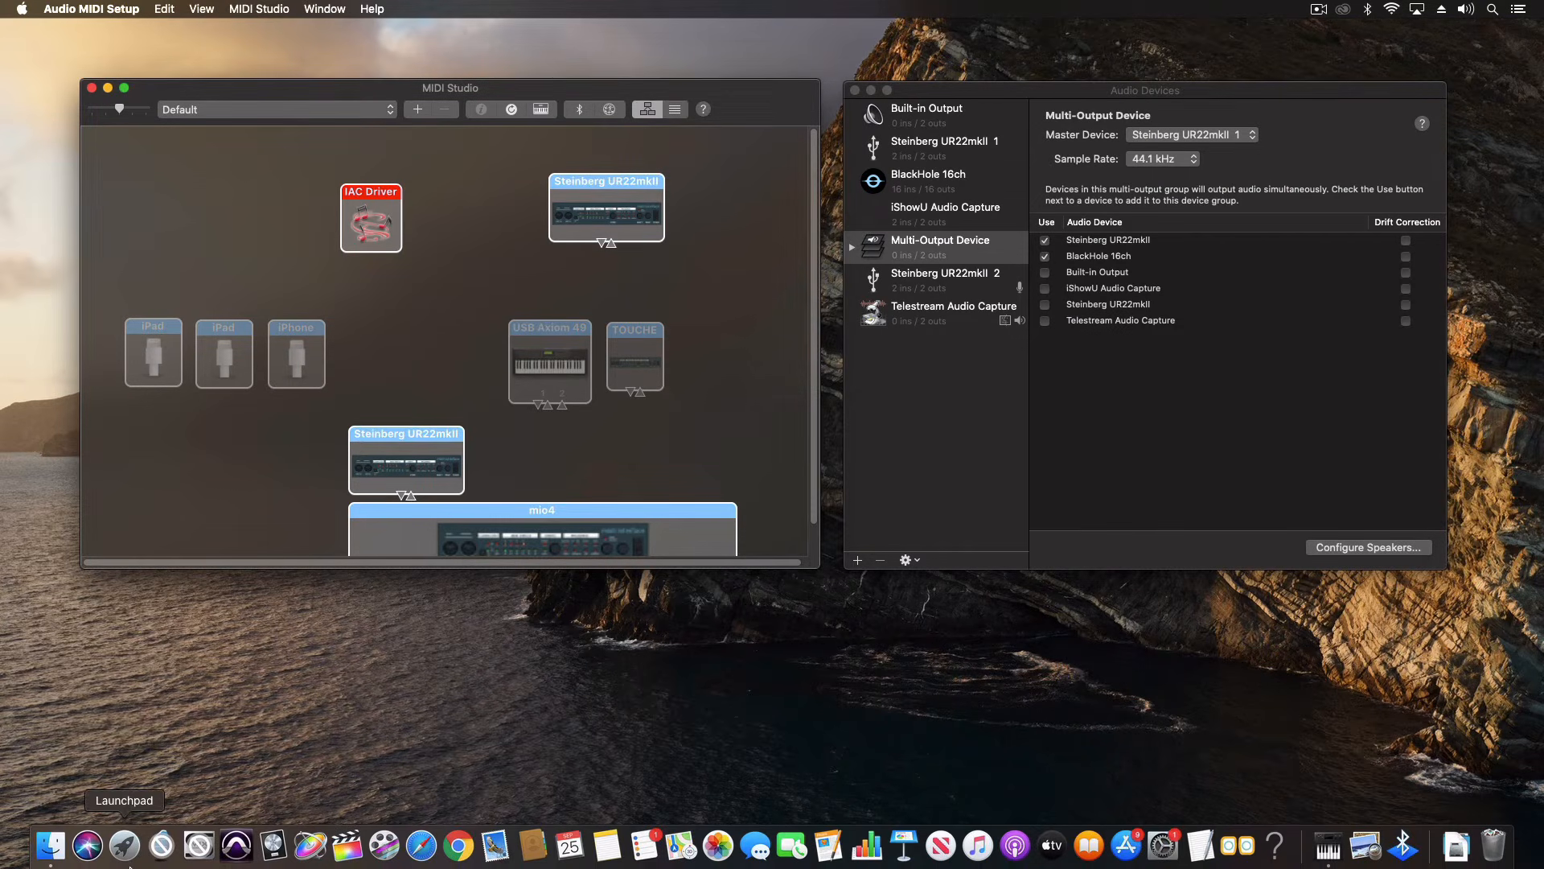
{"action": "left_click", "coordinate": [123, 847]}
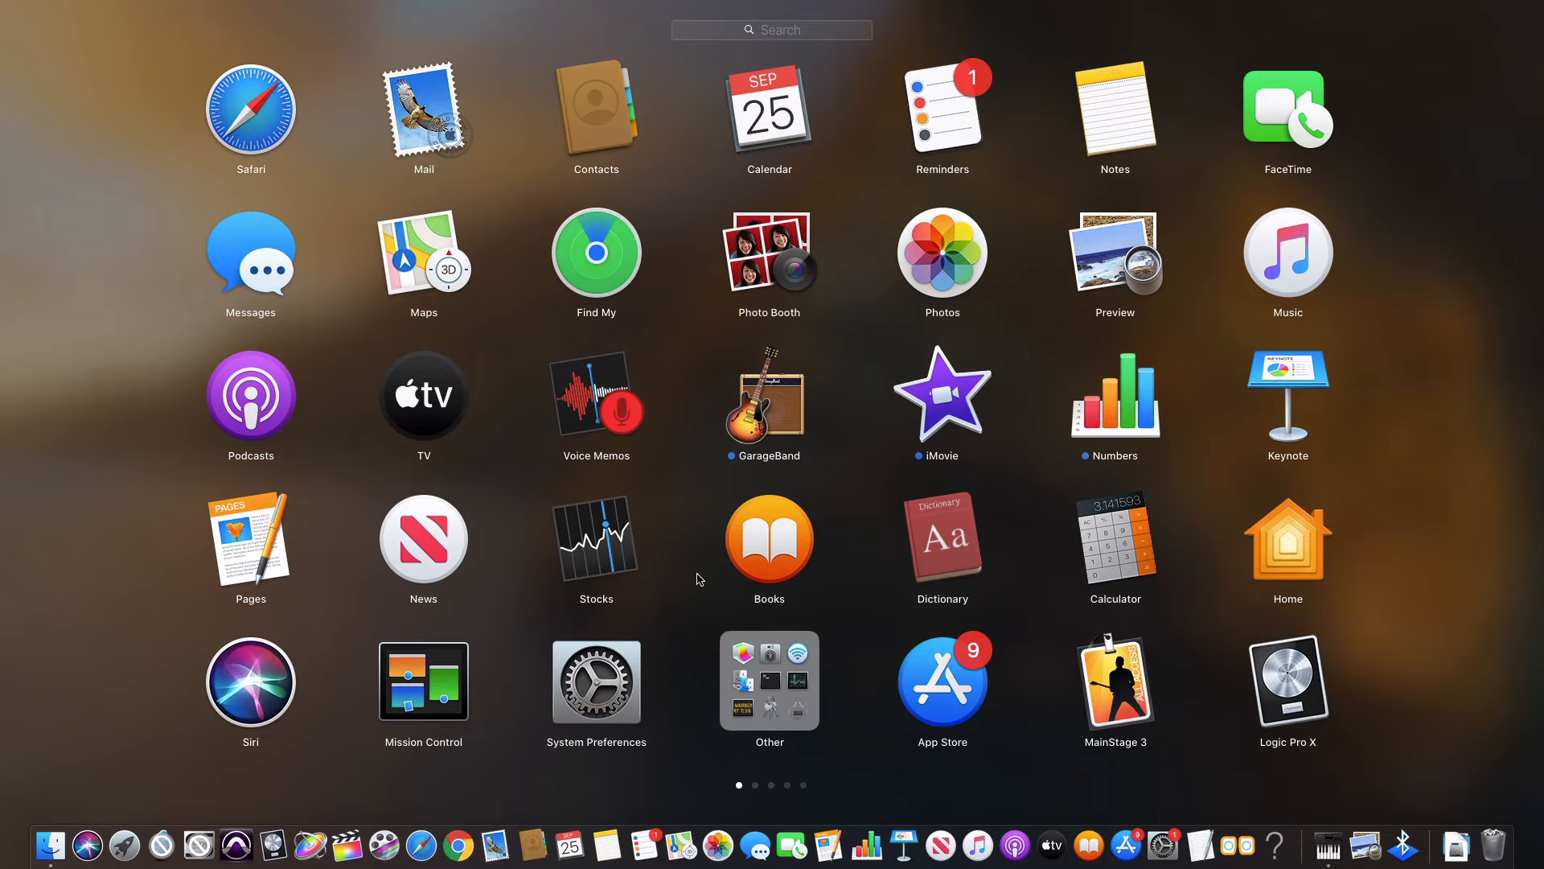
{"action": "left_click", "coordinate": [784, 696]}
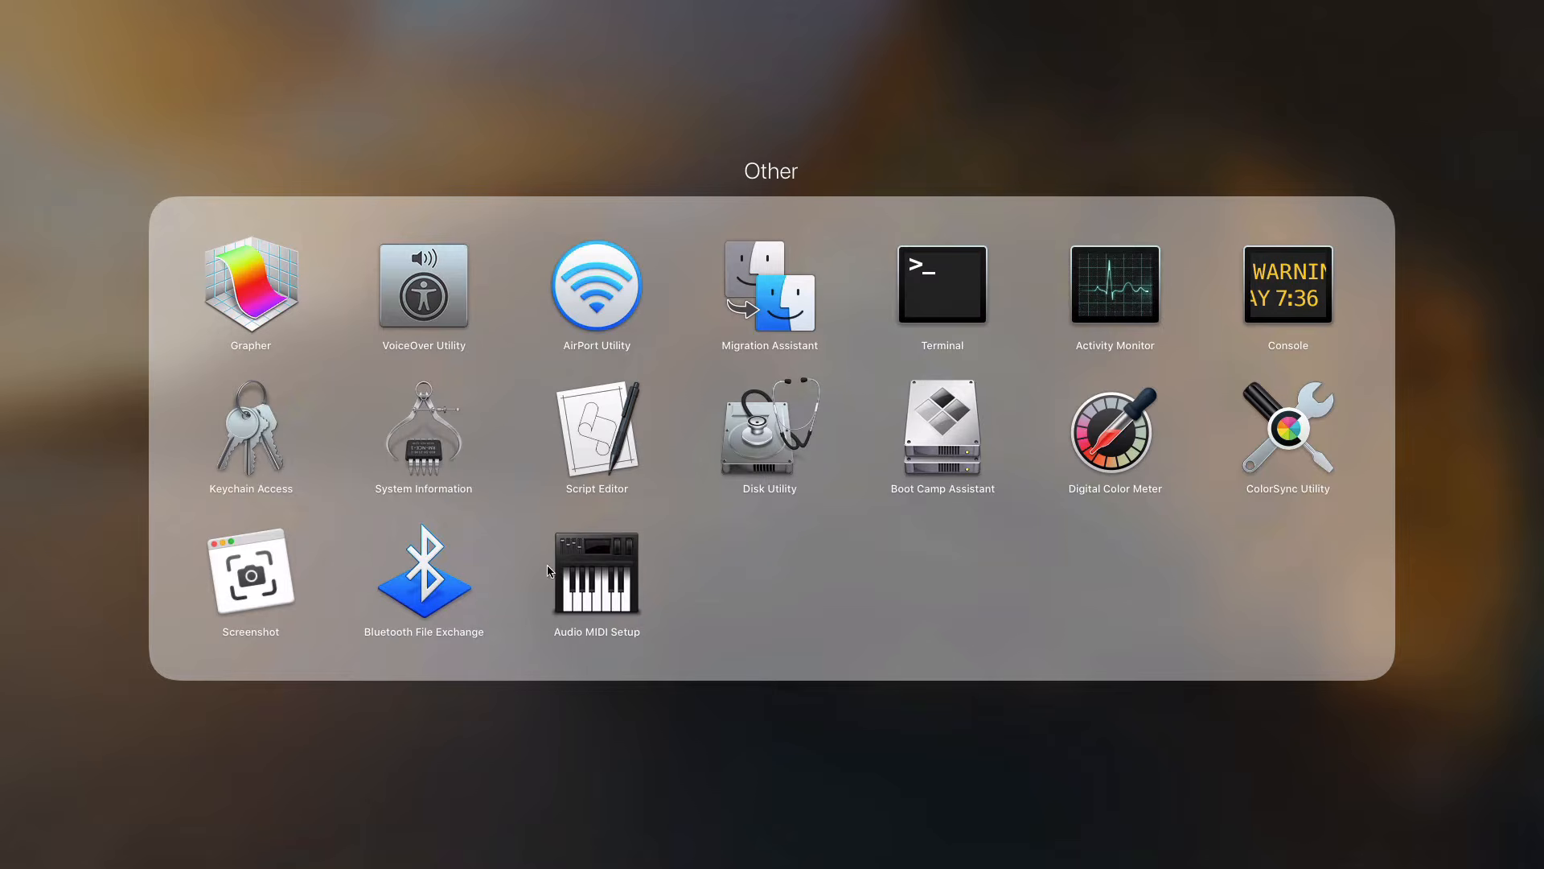
{"action": "left_click", "coordinate": [580, 722]}
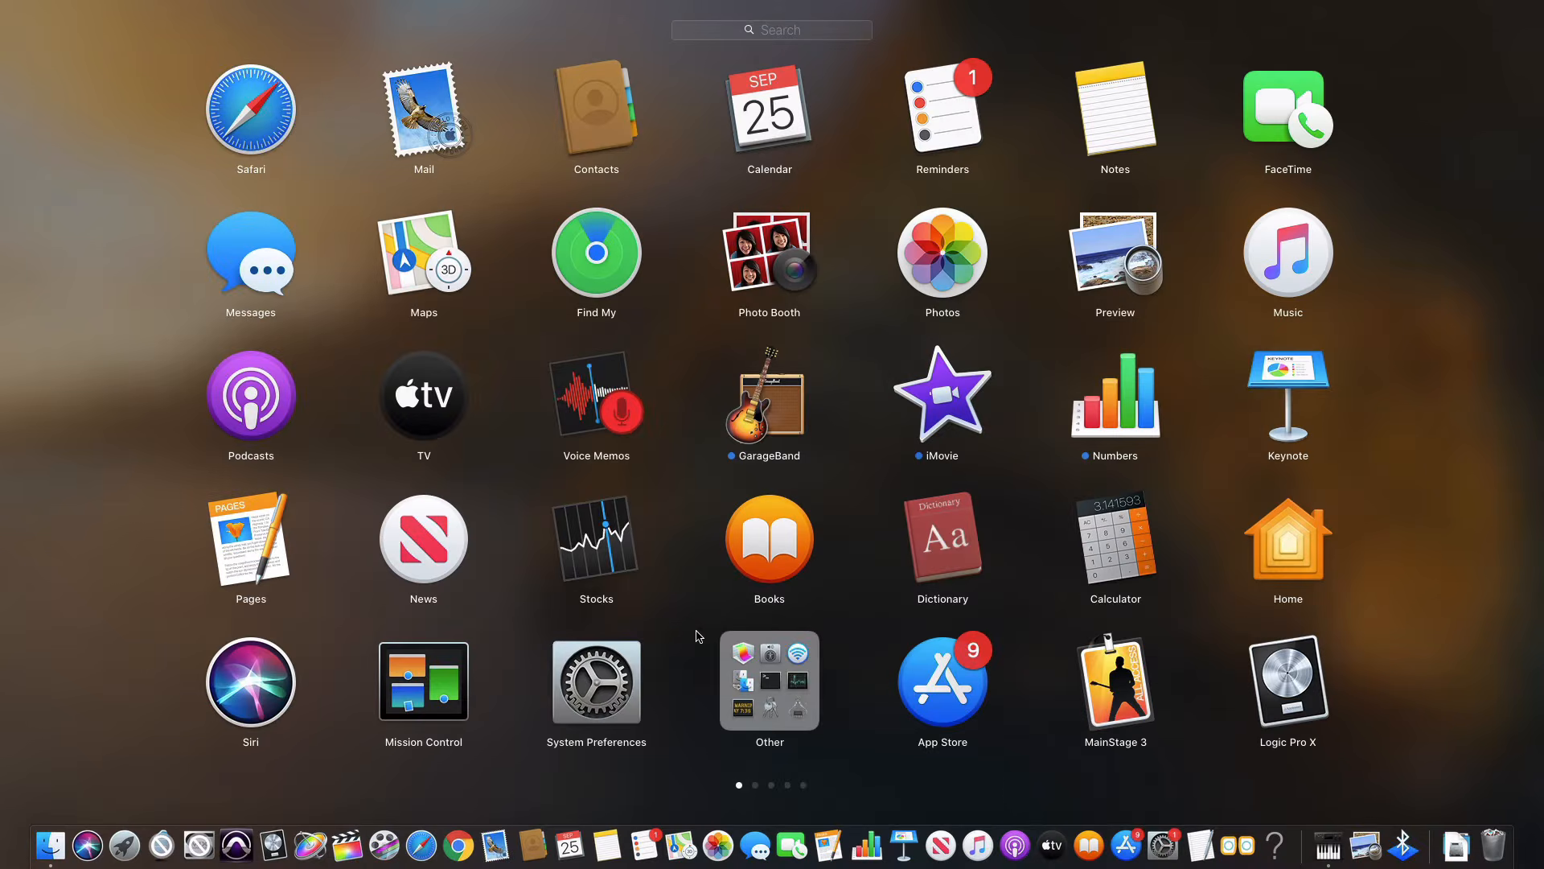
{"action": "left_click", "coordinate": [684, 628]}
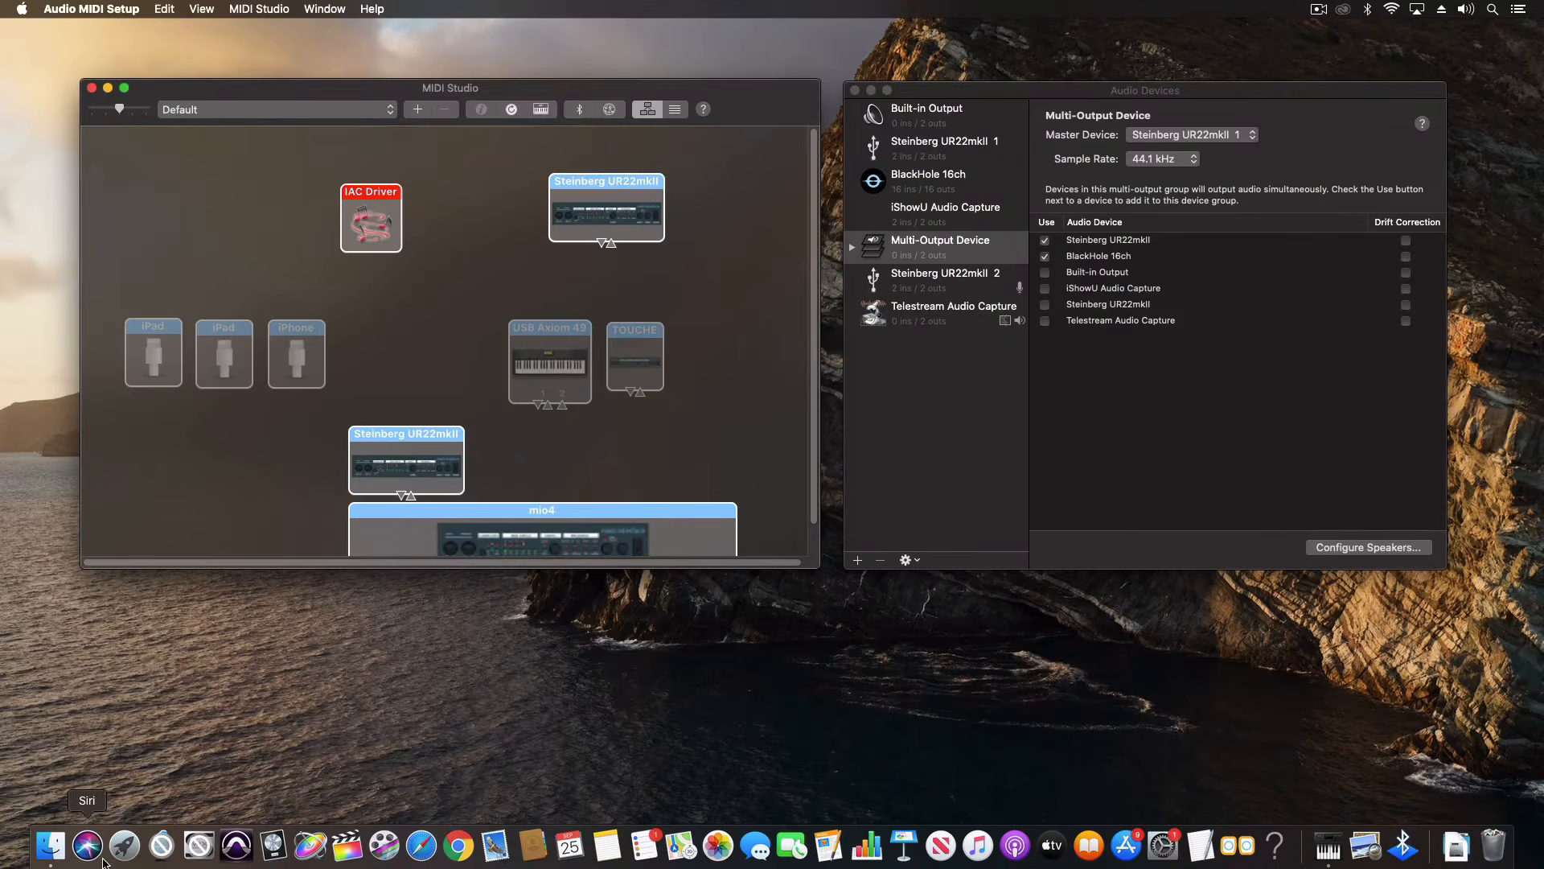
Locate Audio MIDI Setup in the Utilities folder inside Applications using Finder, and close the Finder window
{"action": "left_click", "coordinate": [50, 844]}
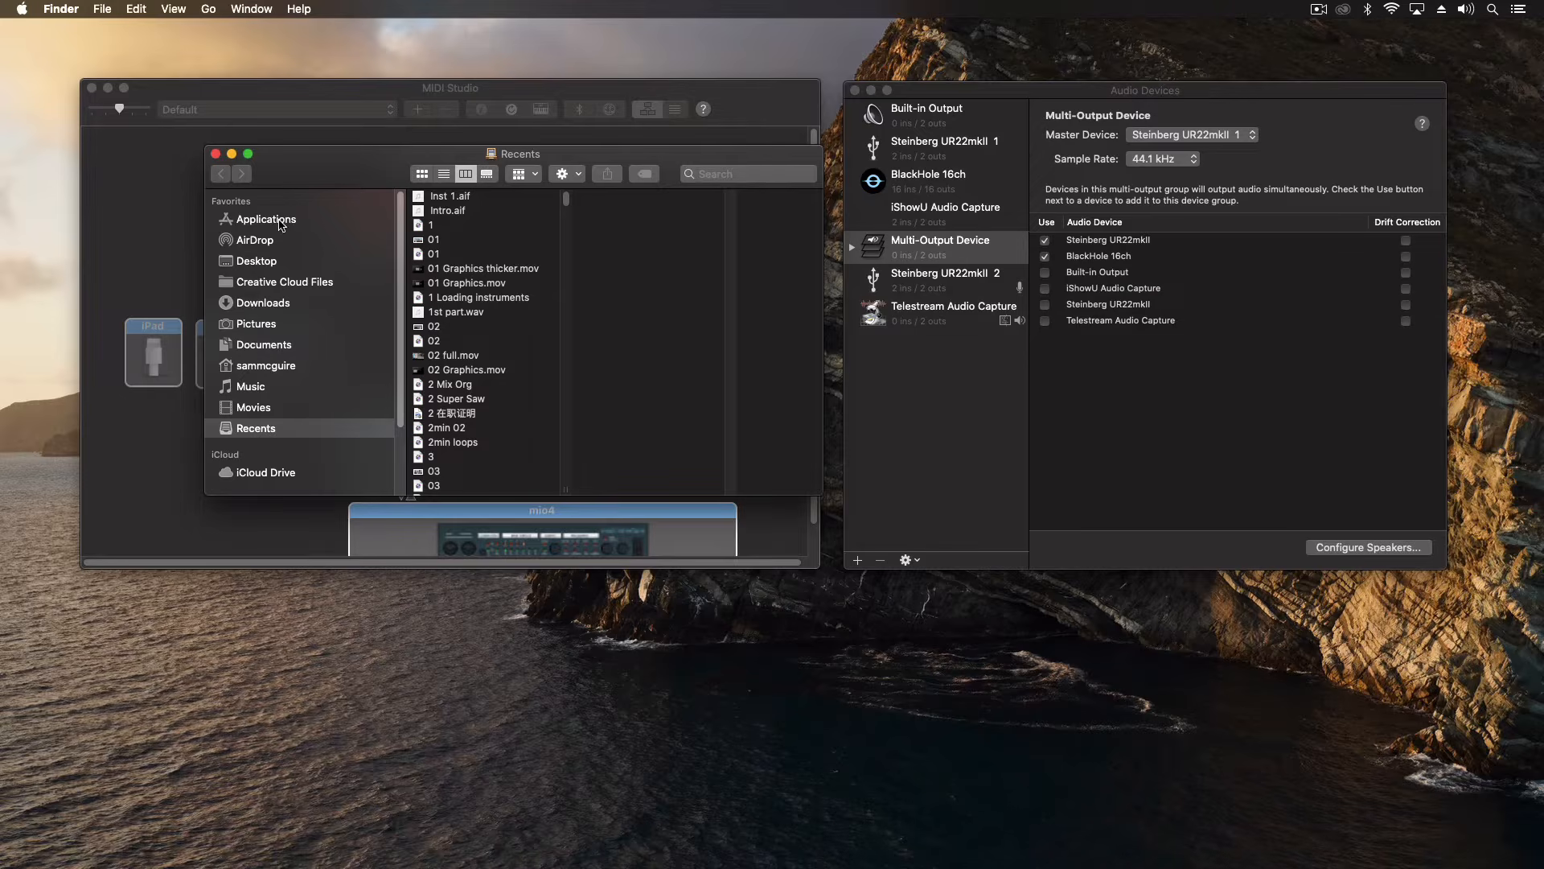
{"action": "left_click", "coordinate": [272, 219]}
{"action": "scroll", "coordinate": [491, 449], "scroll_direction": "down", "scroll_amount": 15}
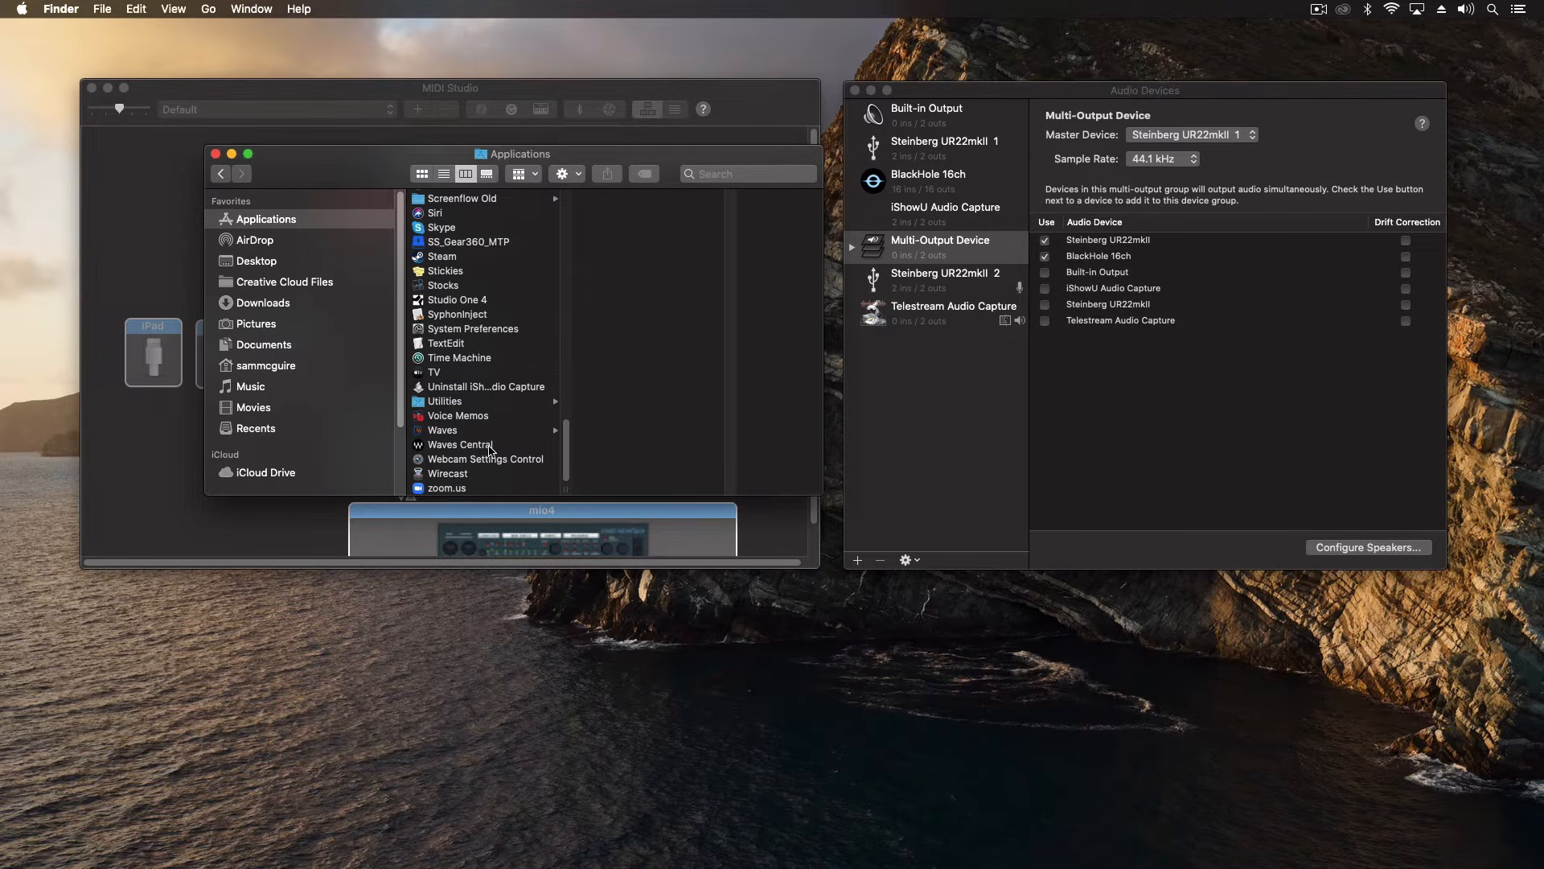
{"action": "left_click", "coordinate": [463, 400]}
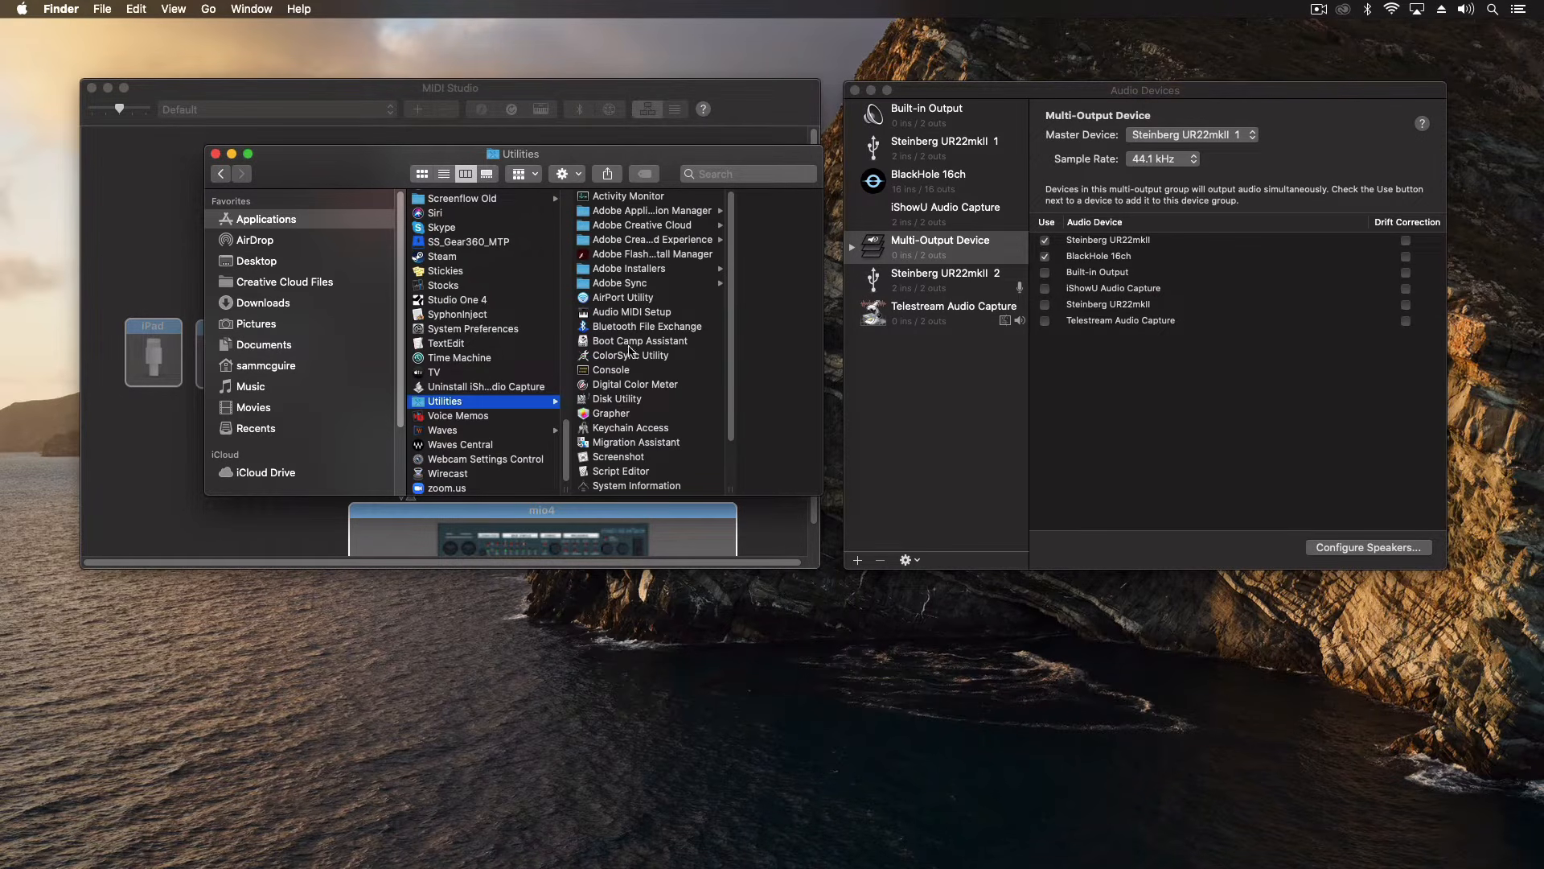
{"action": "left_click", "coordinate": [624, 314]}
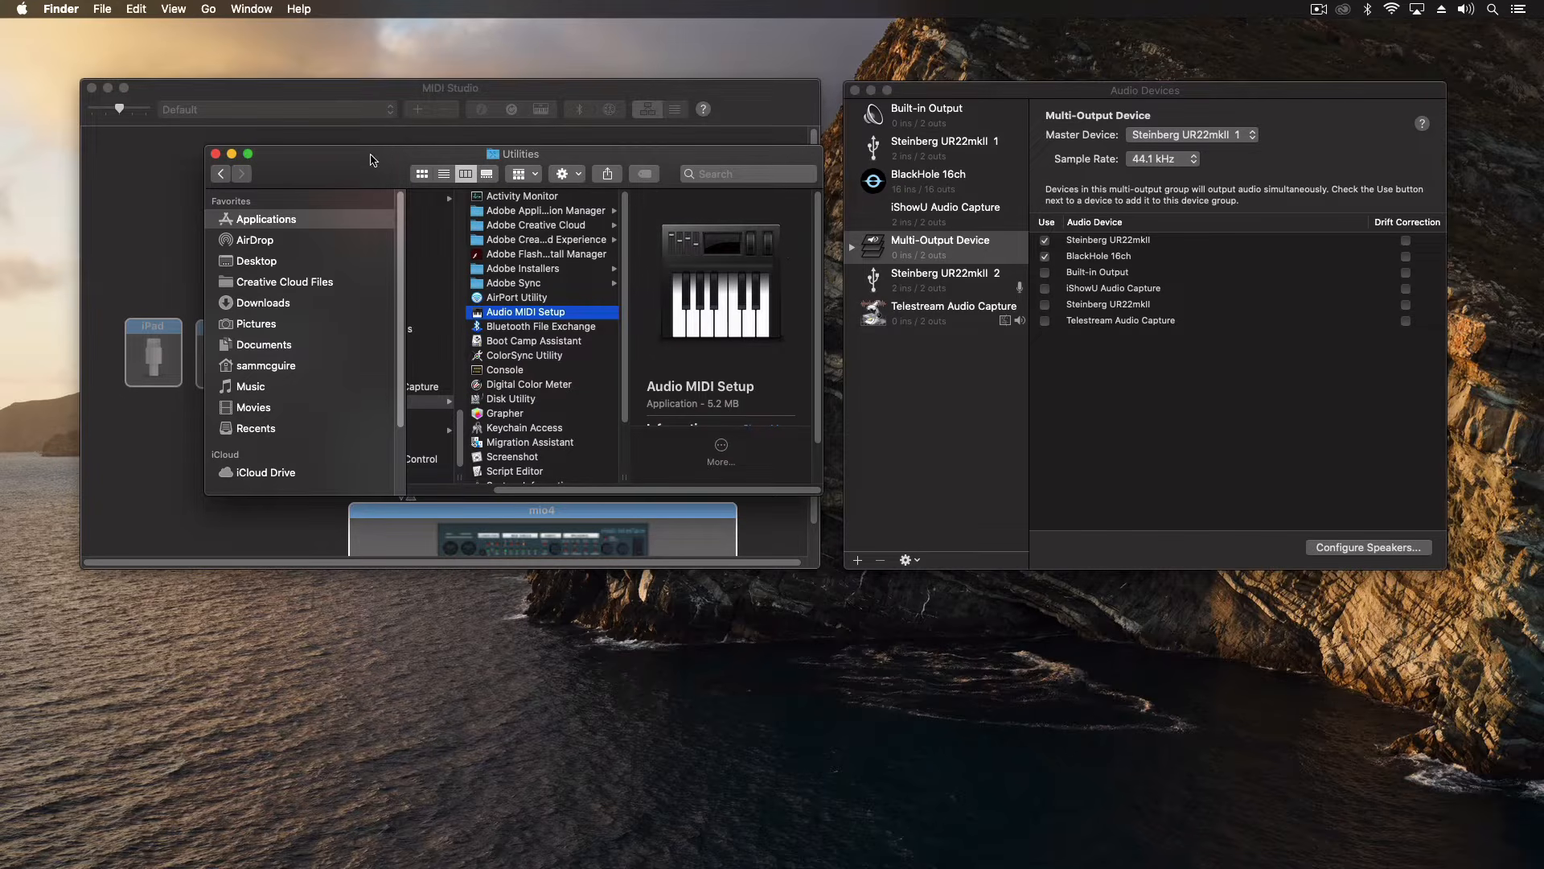
{"action": "left_click", "coordinate": [215, 154]}
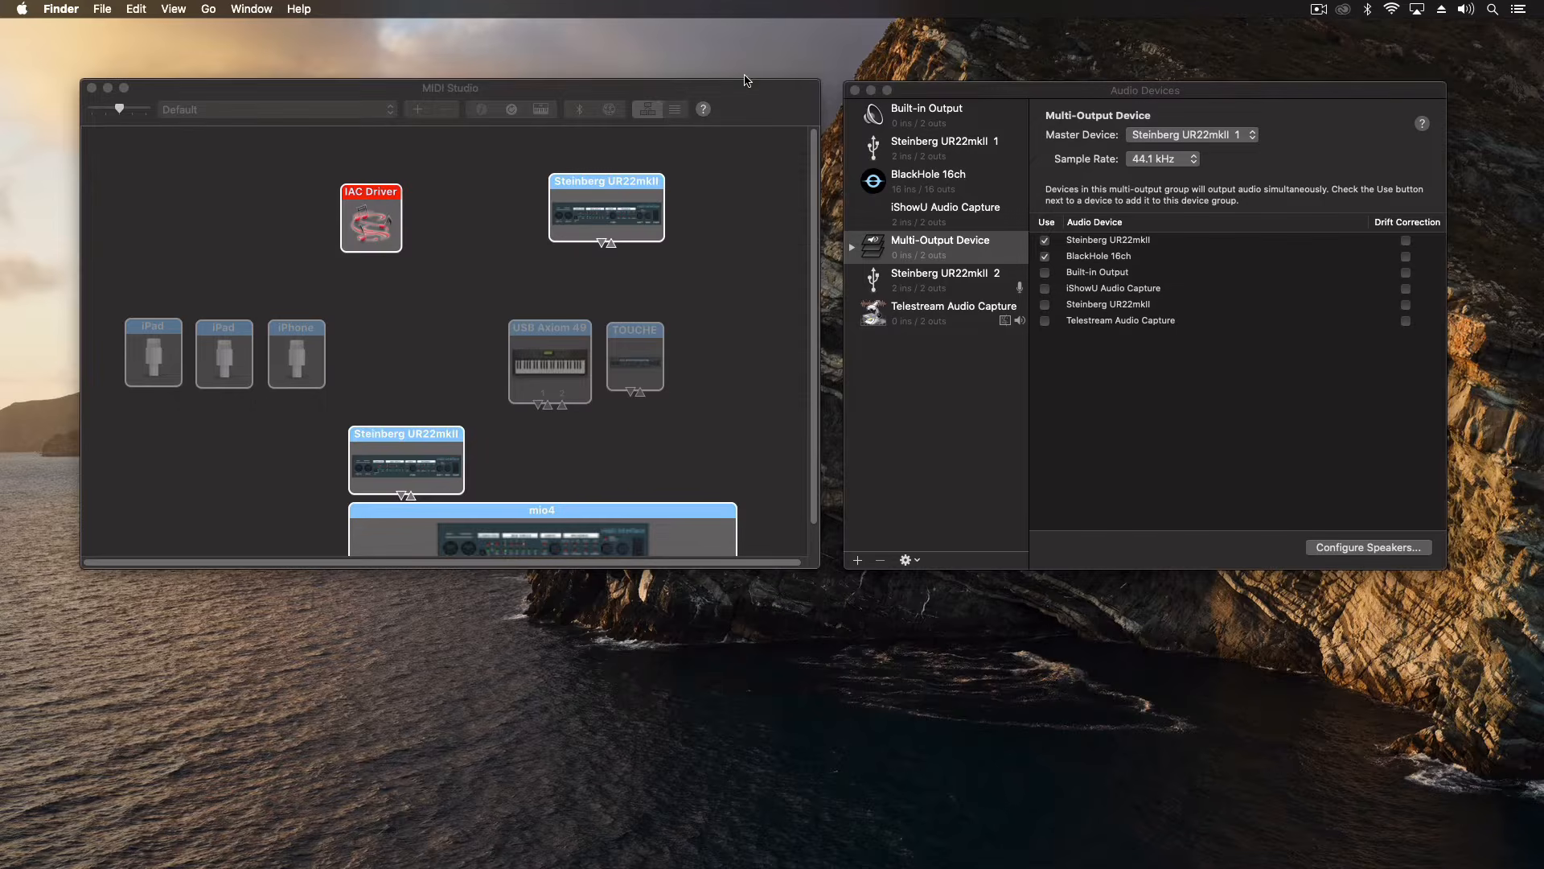
View the Network Device Browser in Audio MIDI Setup, moving it clear of the MIDI Studio devices, and close it
{"action": "left_click", "coordinate": [326, 94]}
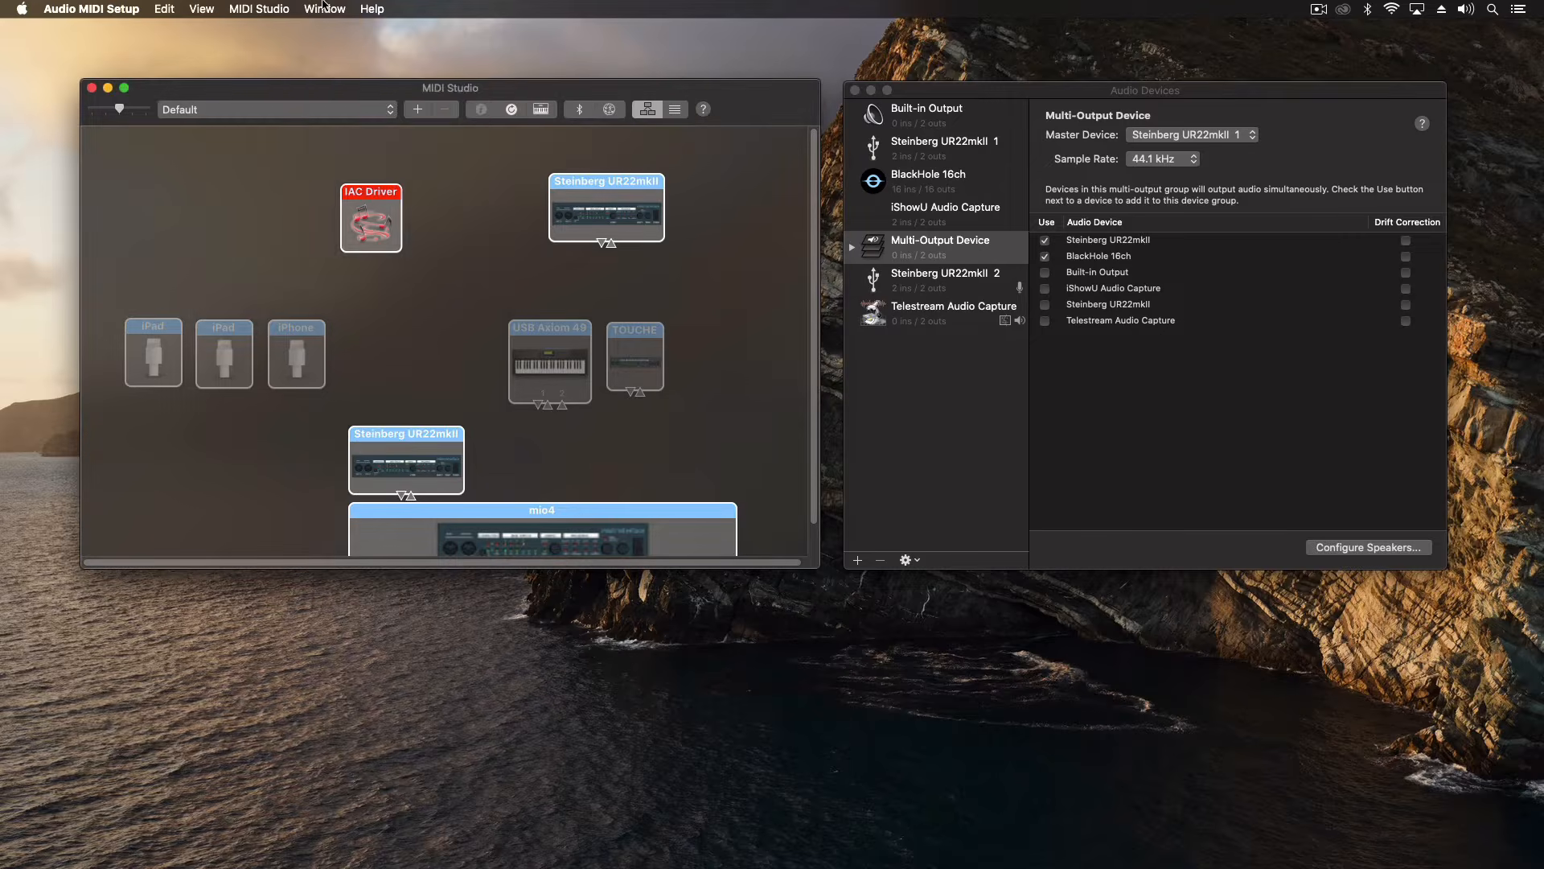
{"action": "left_click", "coordinate": [324, 8]}
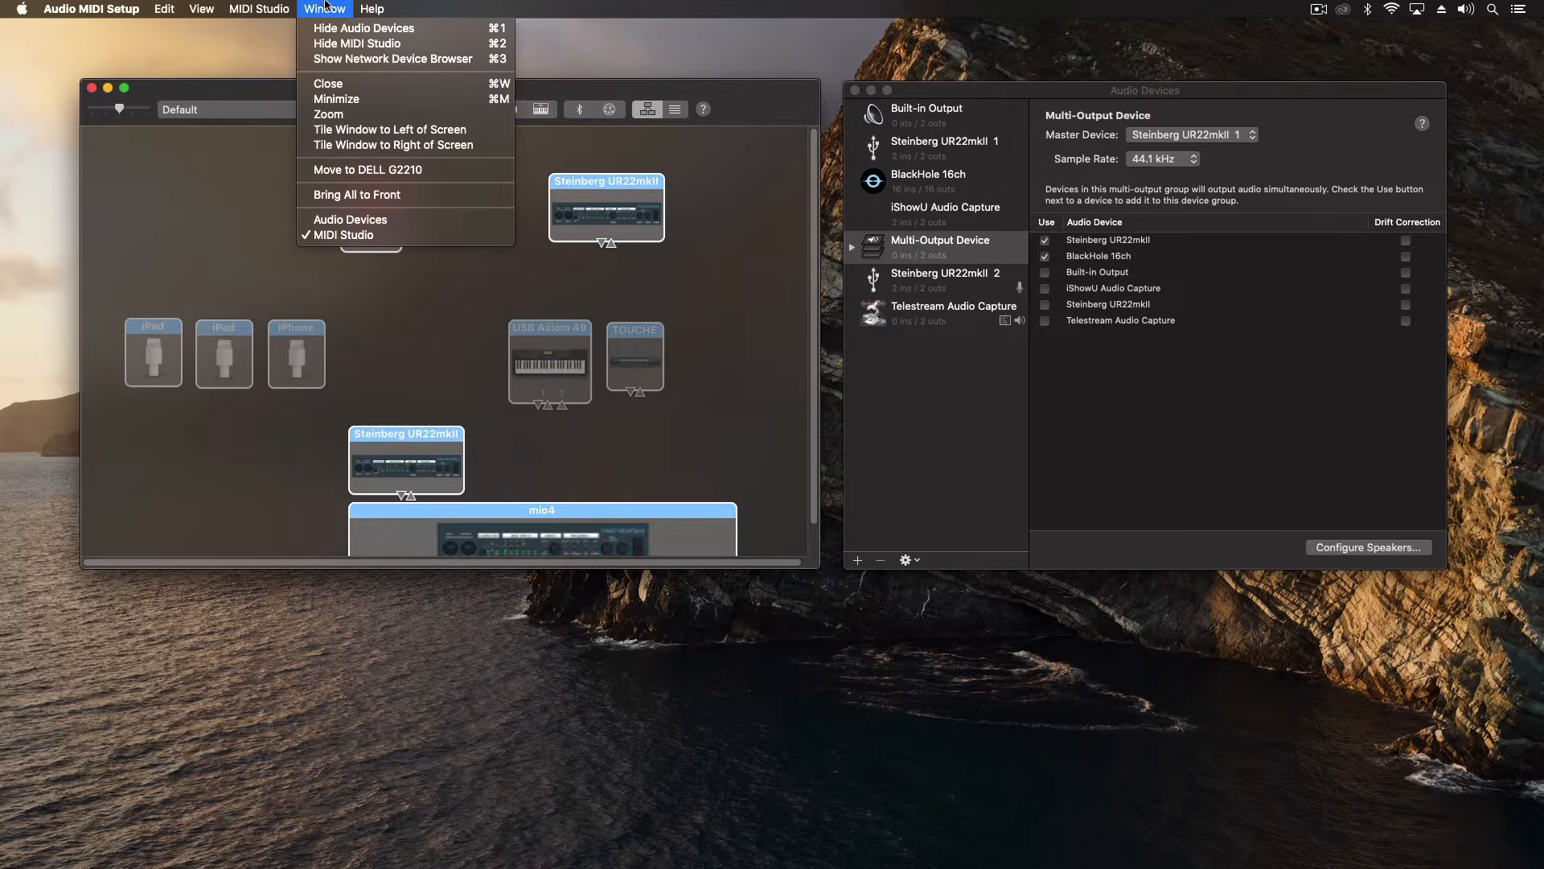
{"action": "left_click", "coordinate": [375, 64]}
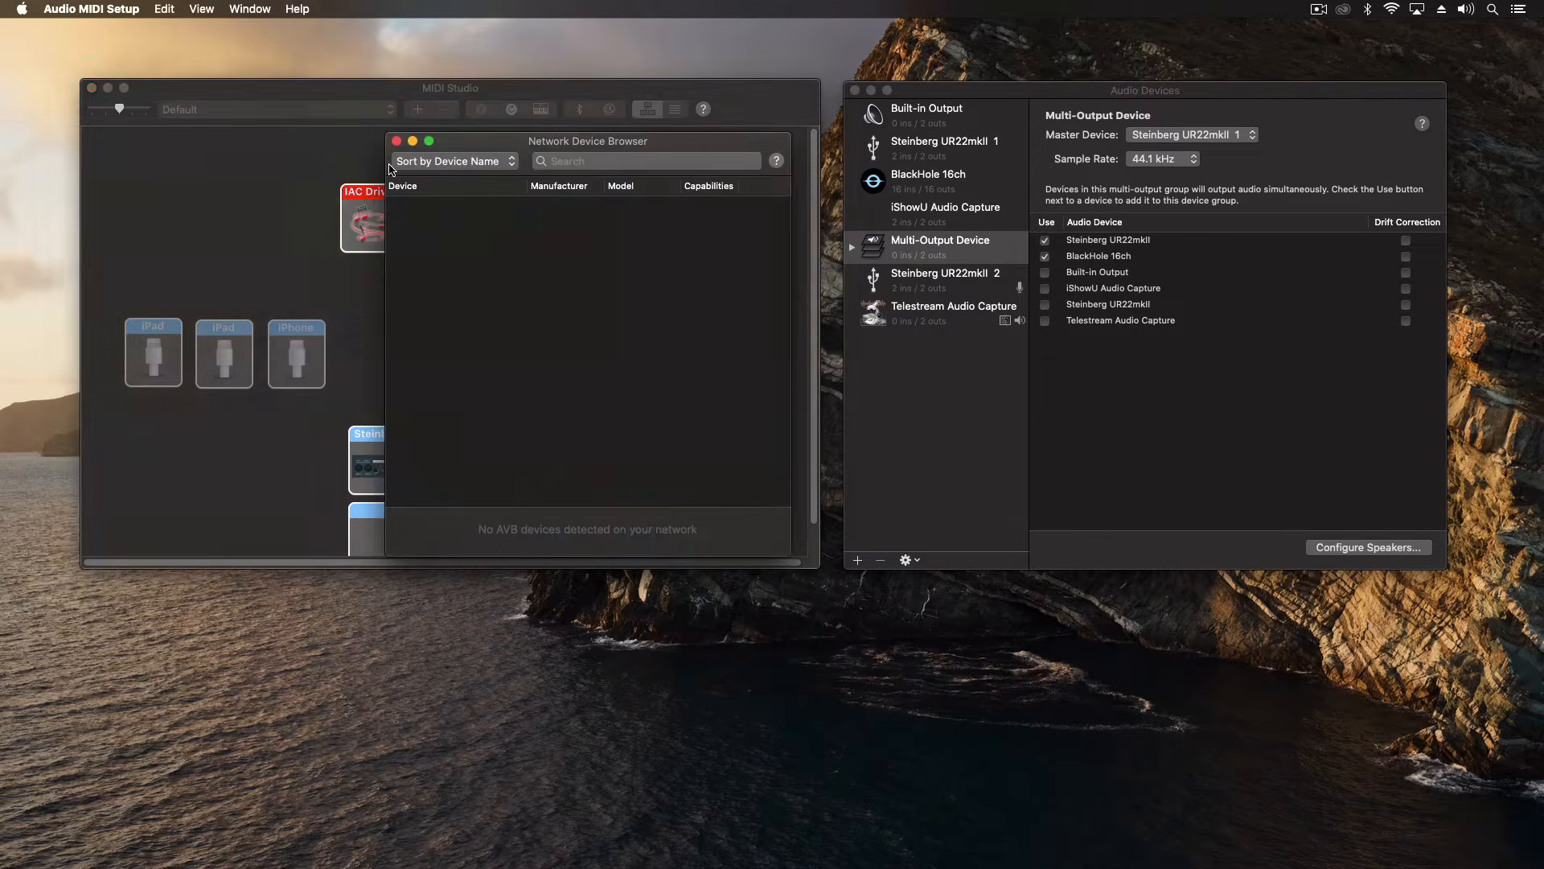
{"action": "left_click_drag", "start_coordinate": [525, 143], "coordinate": [729, 362]}
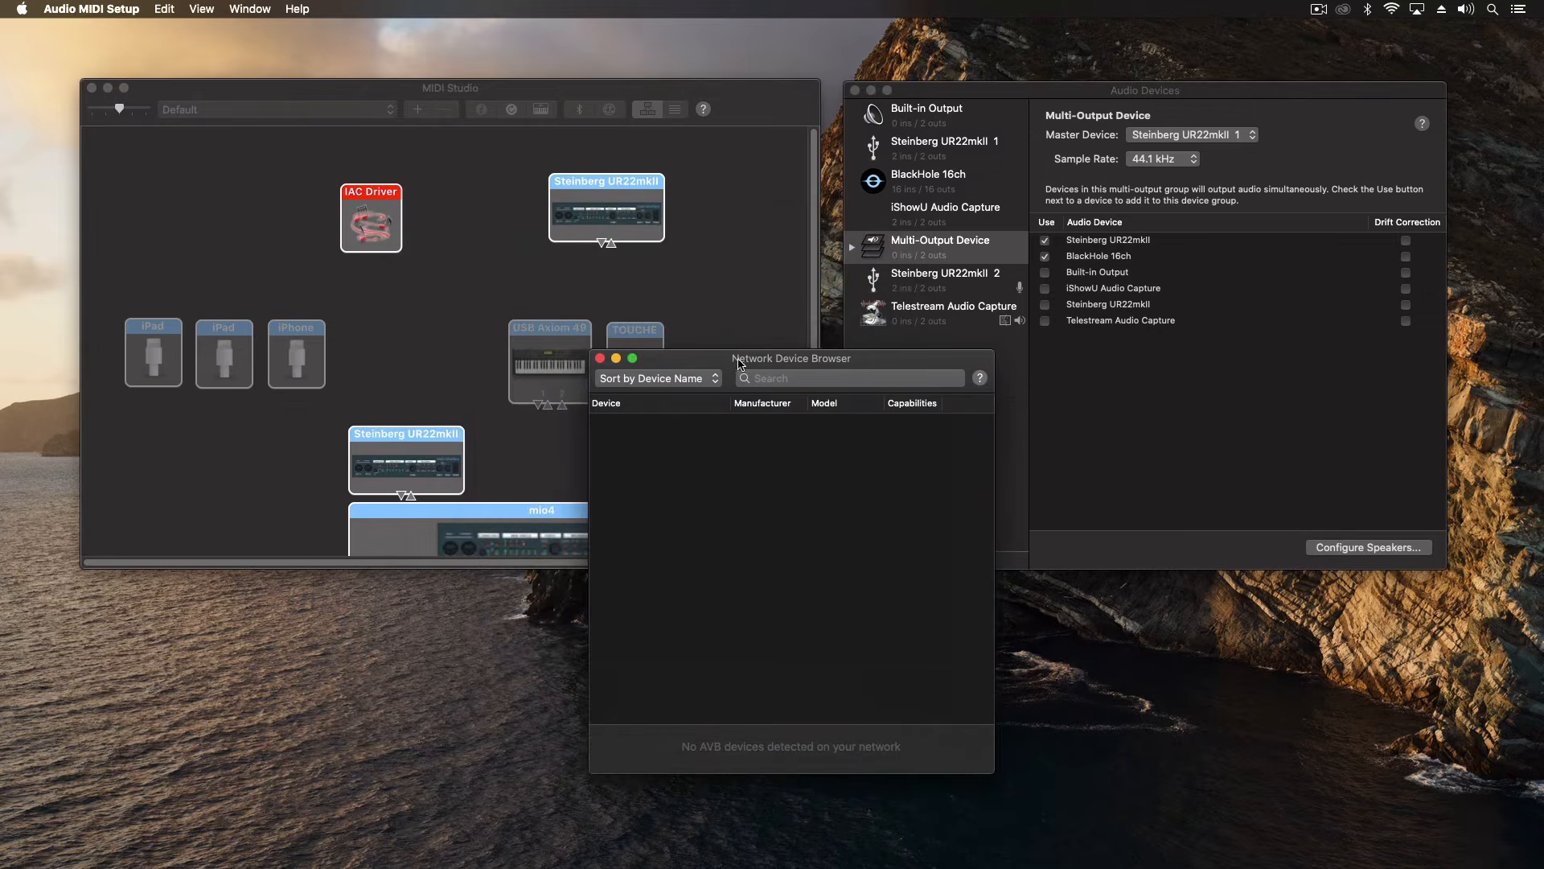
{"action": "left_click", "coordinate": [599, 358]}
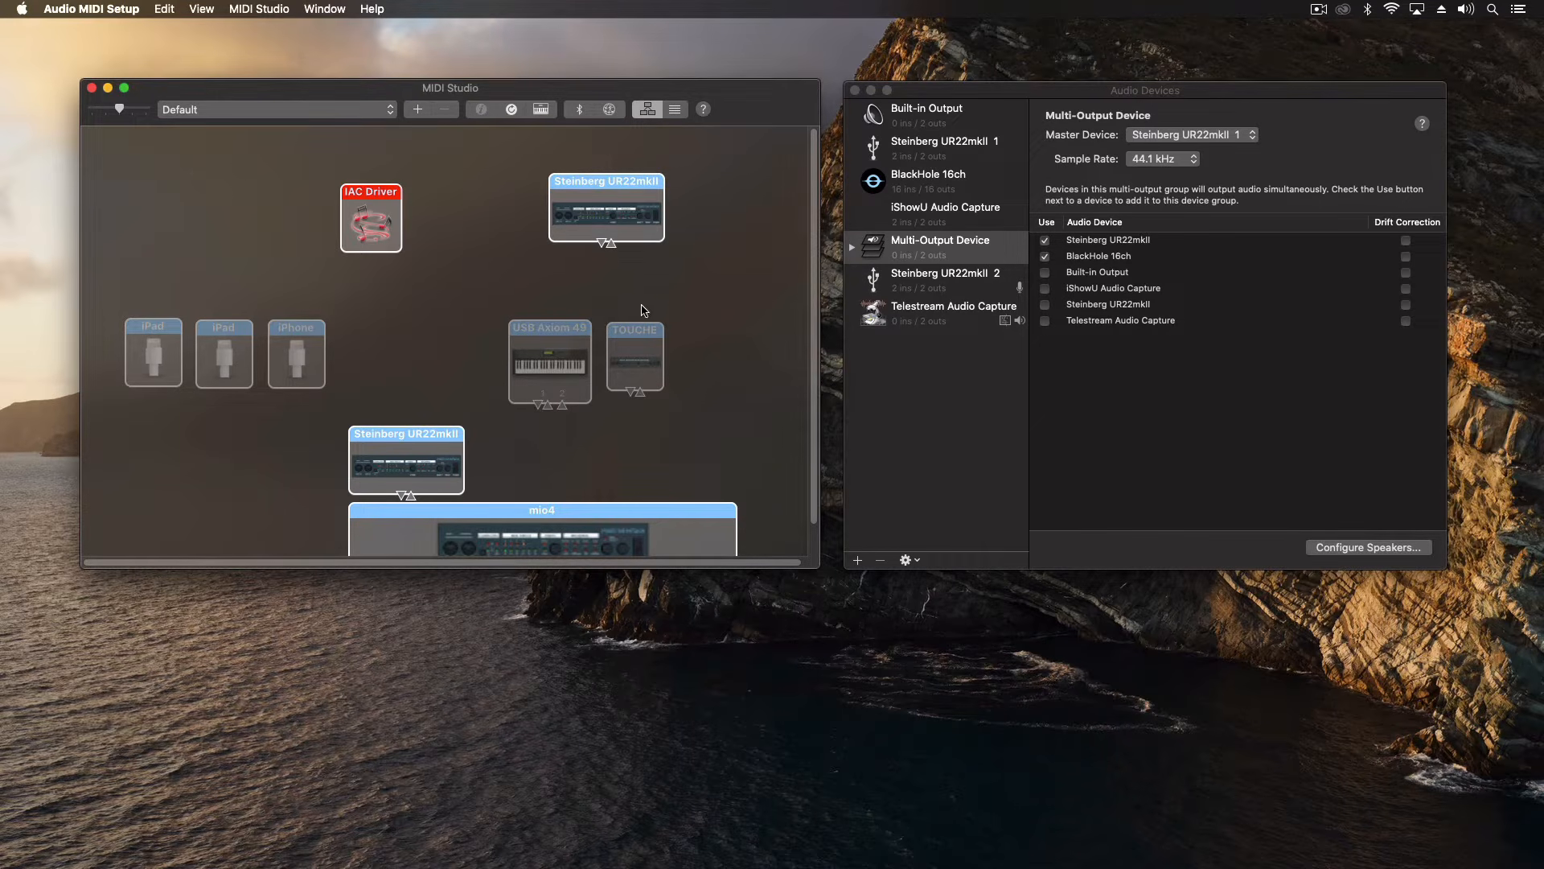
Review the settings of the built-in output, both Steinberg interfaces, BlackHole 16ch, iShowU, Telestream and the multi-output device in Audio Devices
{"action": "left_click", "coordinate": [941, 92]}
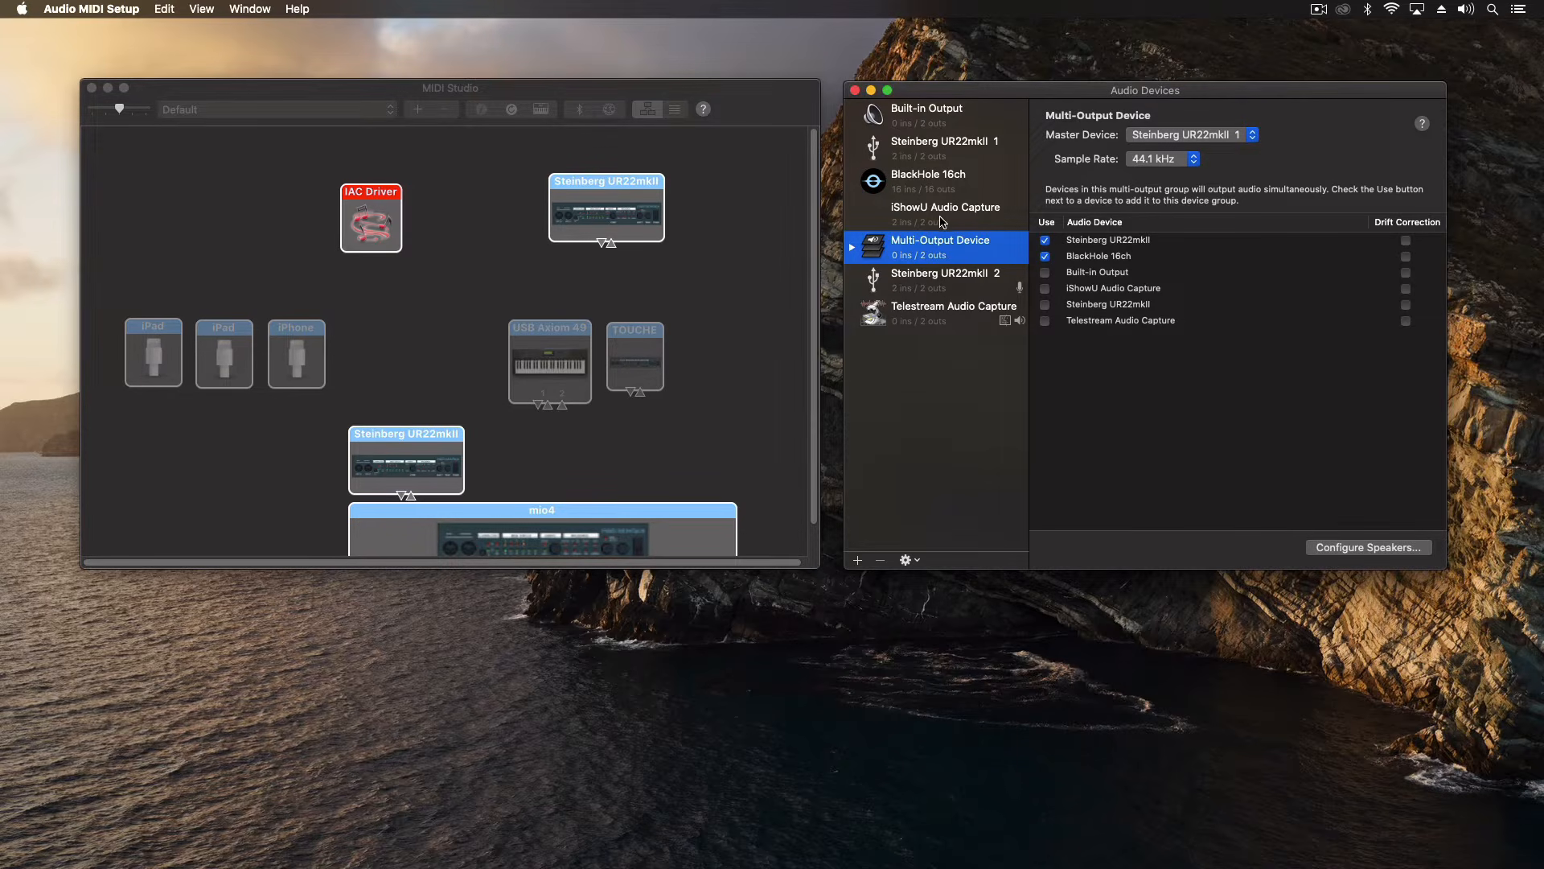
{"action": "left_click", "coordinate": [938, 118]}
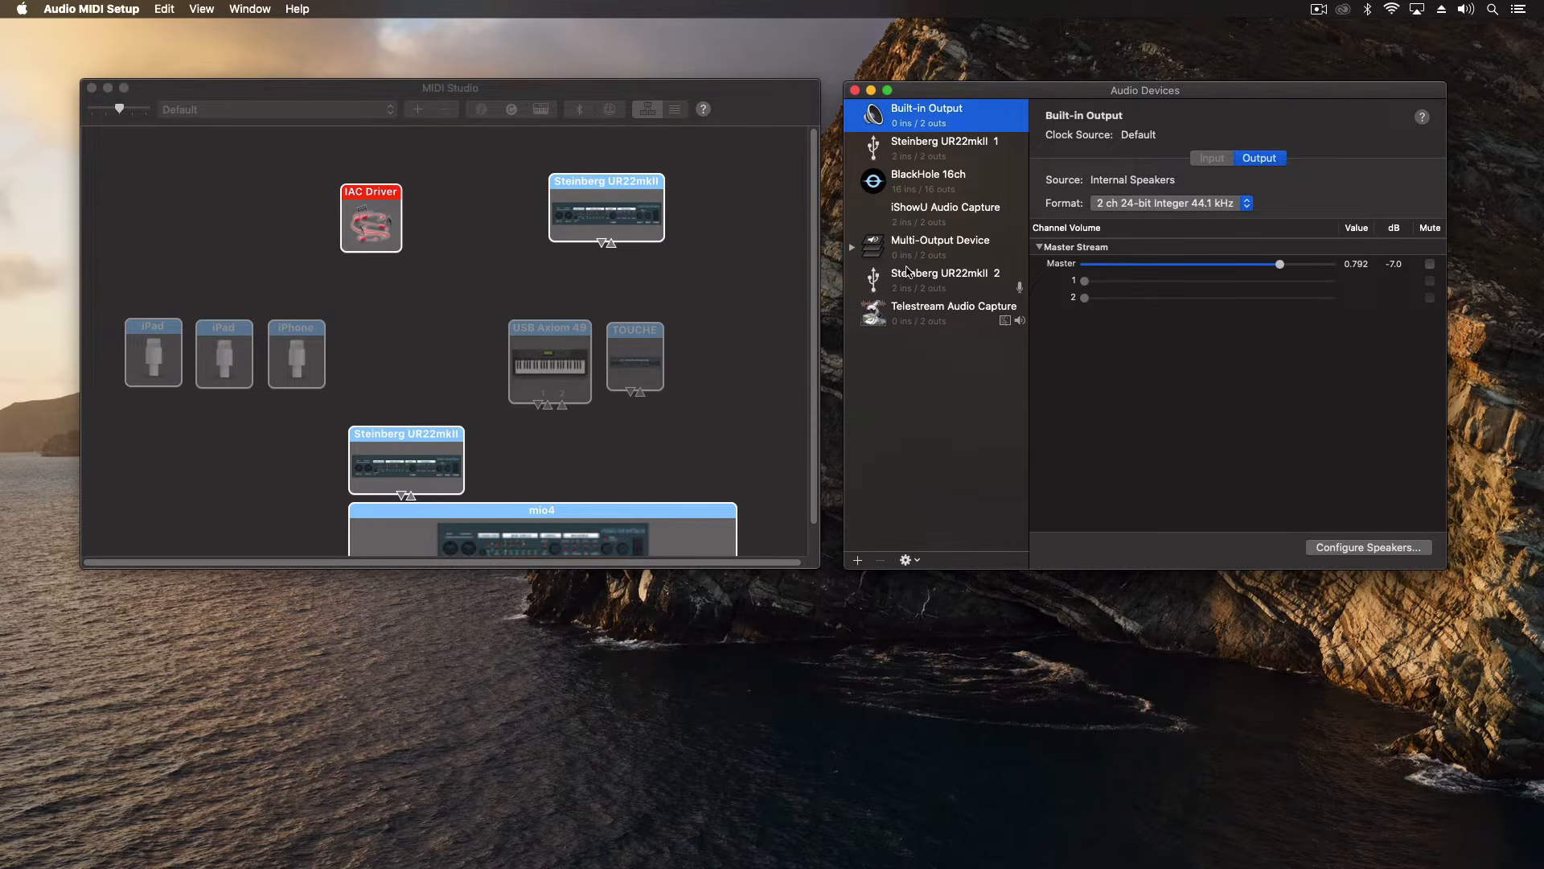
{"action": "left_click", "coordinate": [920, 157]}
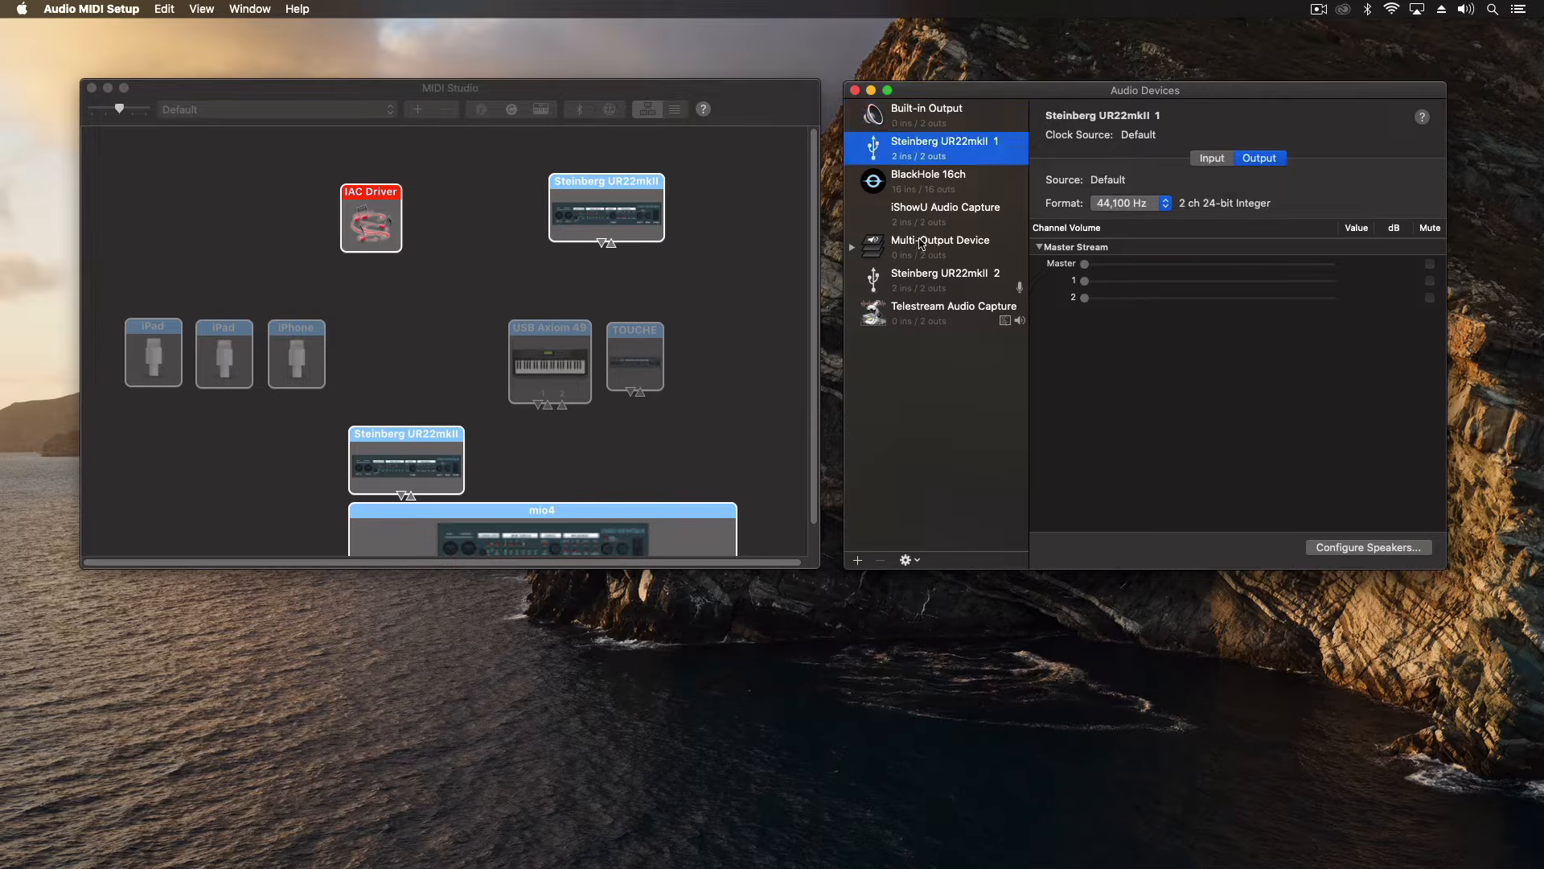
{"action": "left_click", "coordinate": [924, 281]}
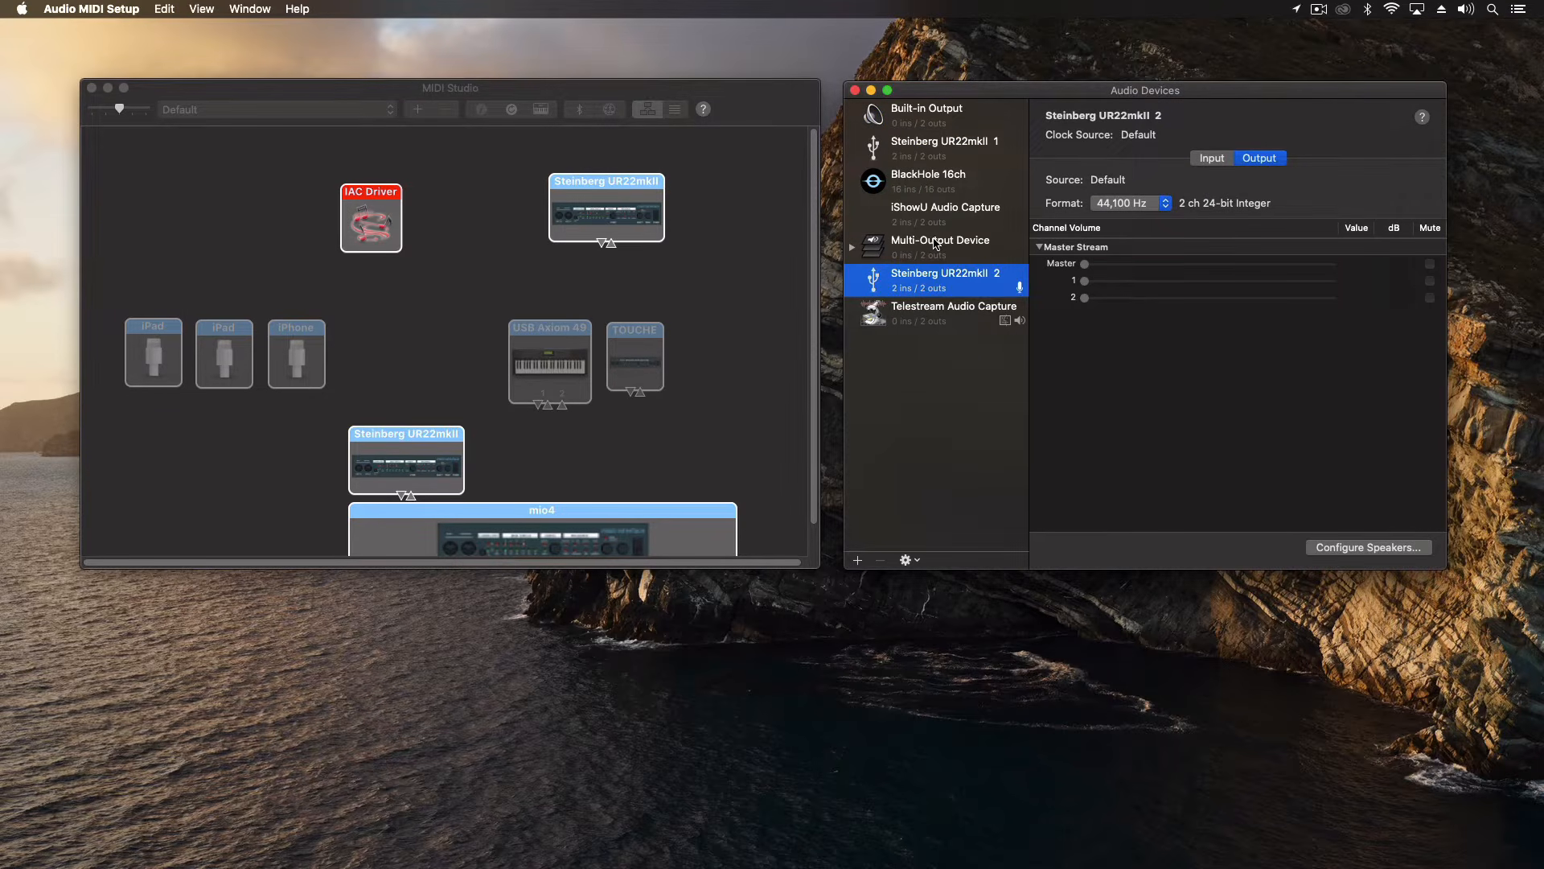
{"action": "left_click", "coordinate": [919, 184]}
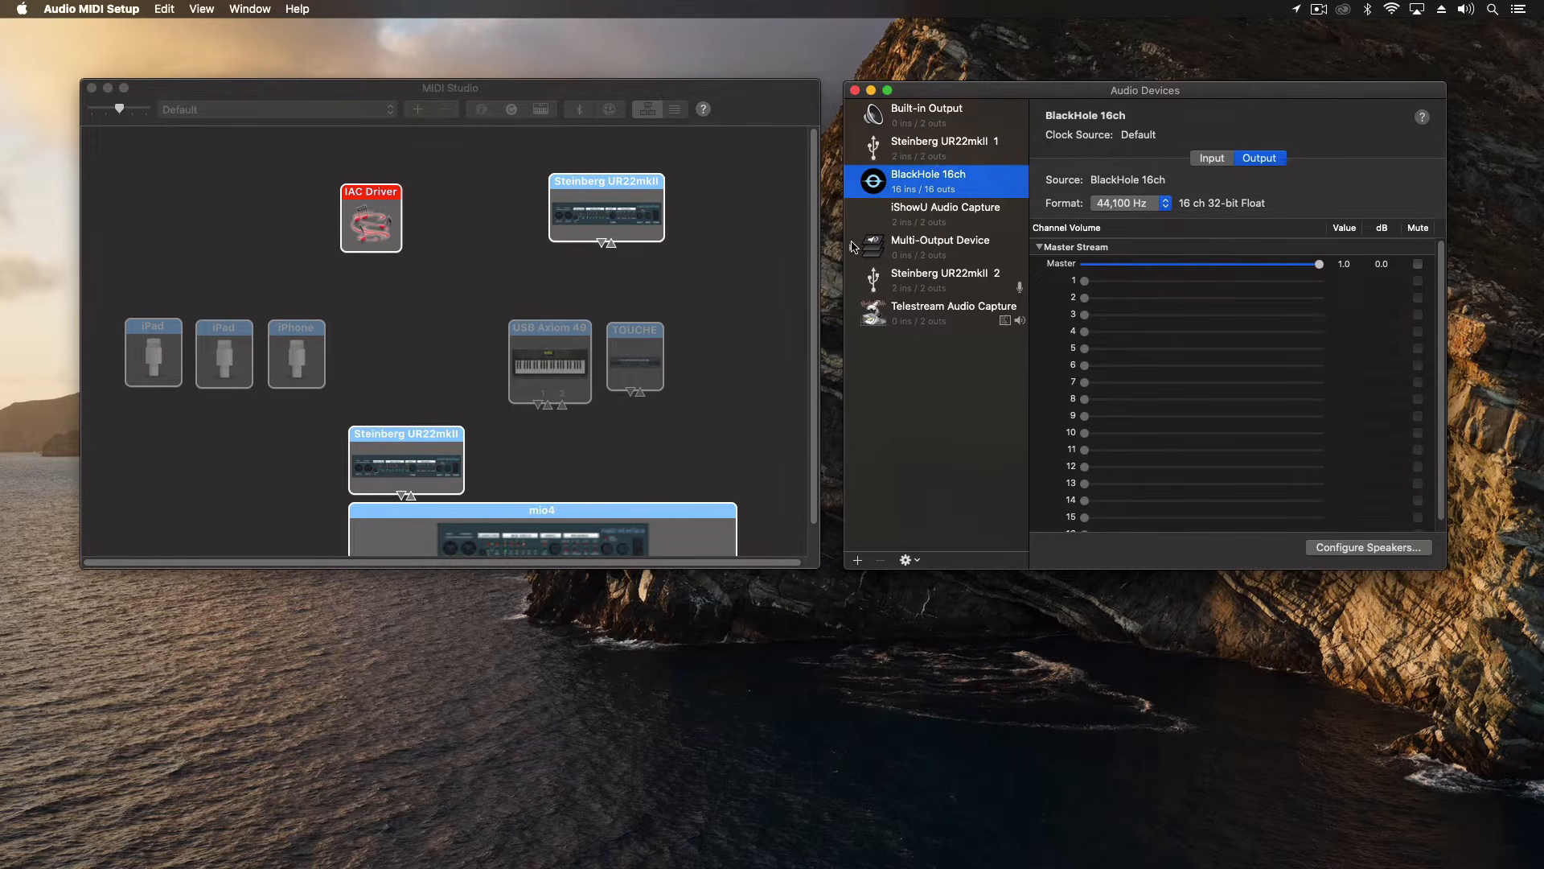
{"action": "left_click", "coordinate": [917, 225]}
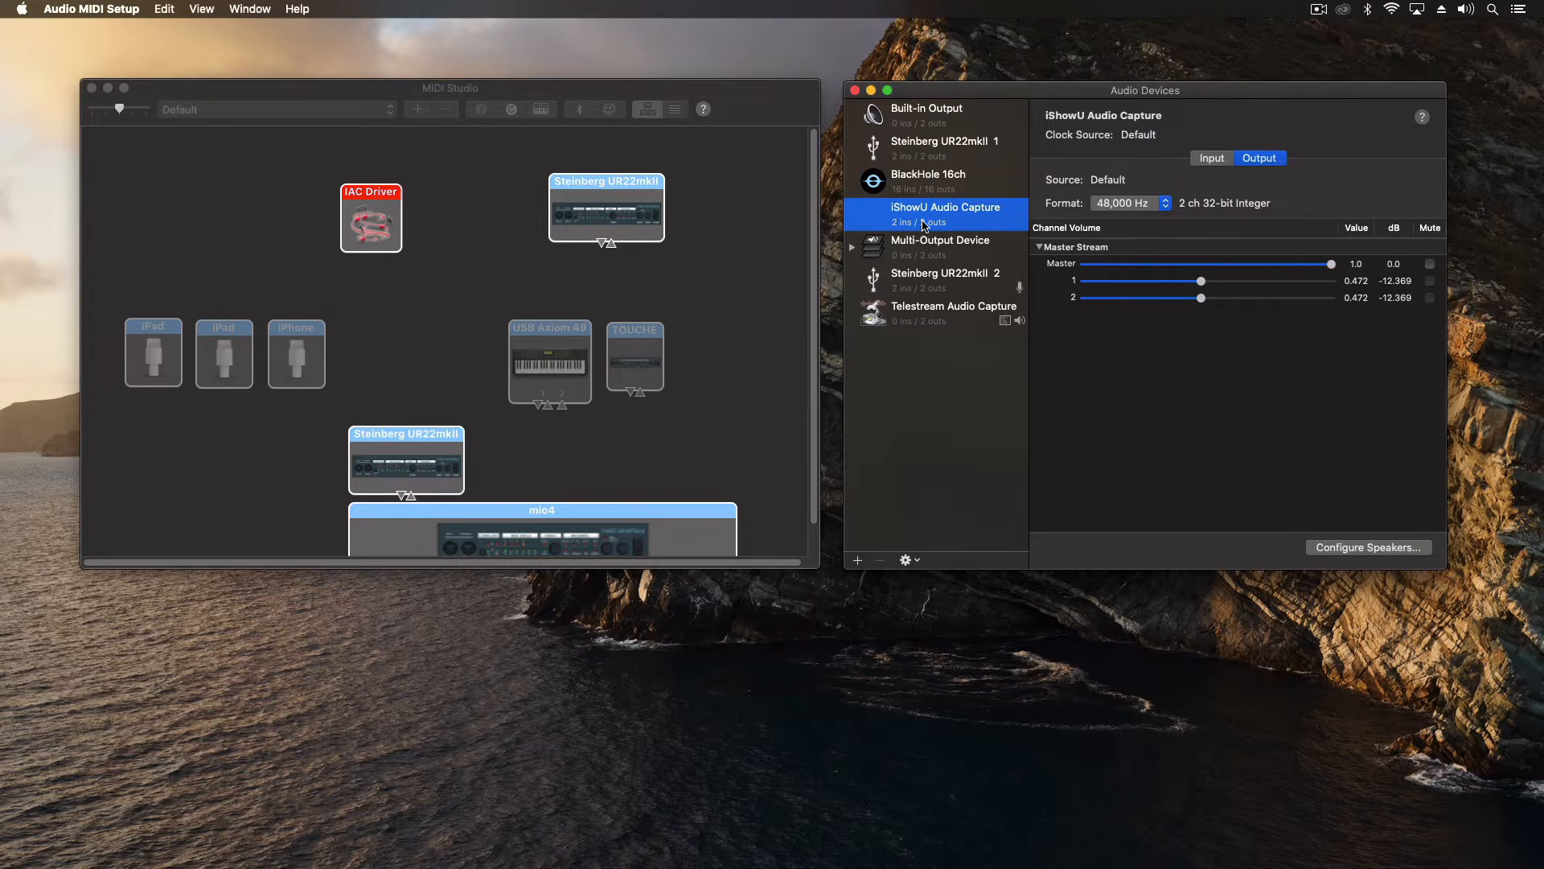
{"action": "left_click", "coordinate": [924, 321]}
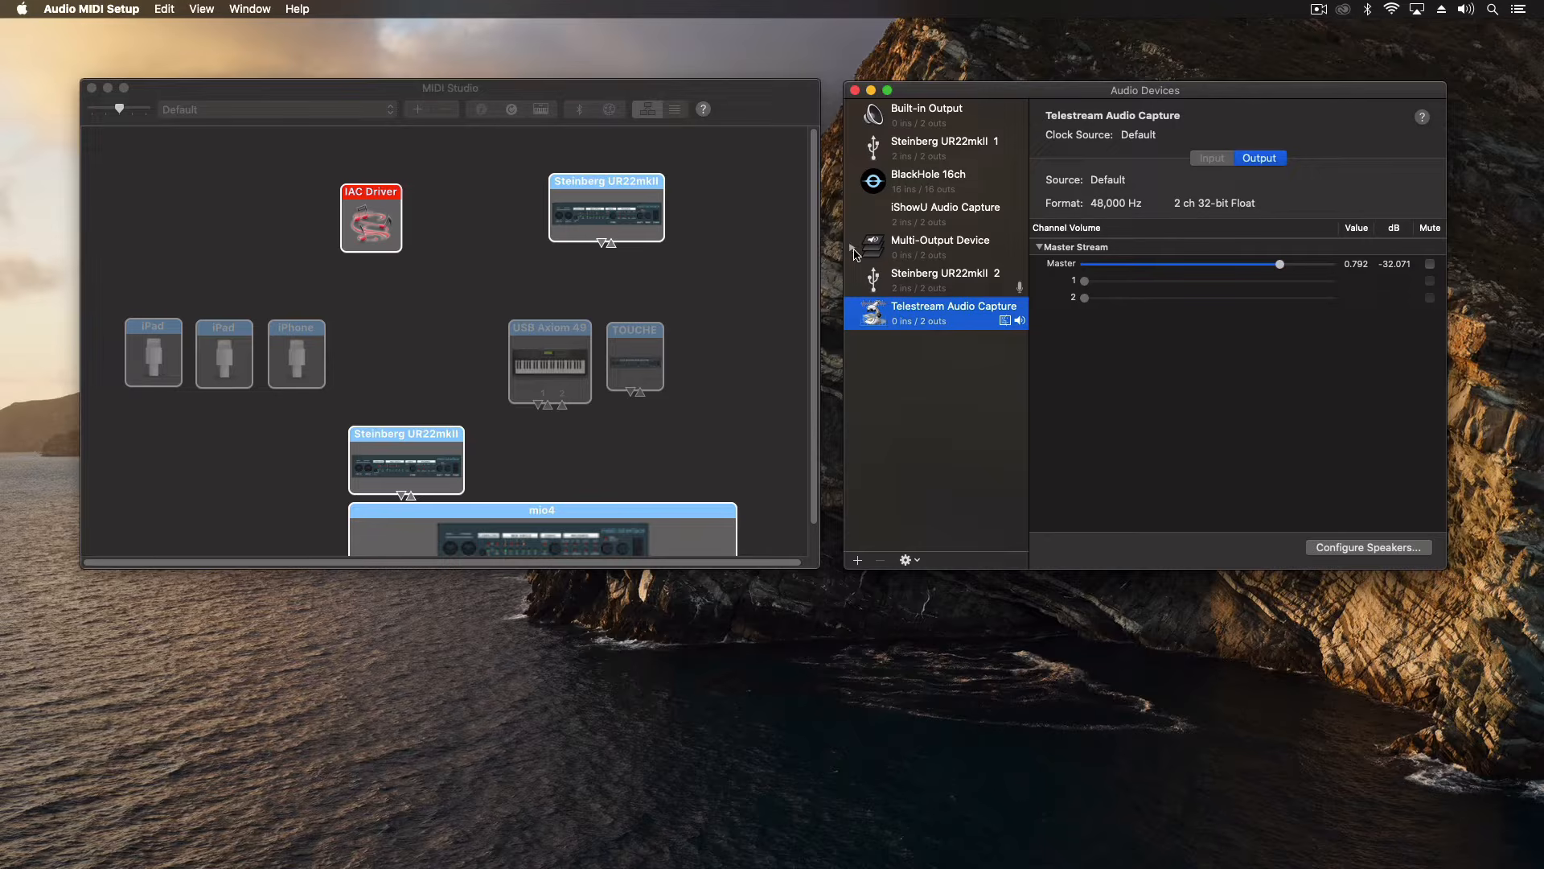
{"action": "left_click", "coordinate": [933, 253]}
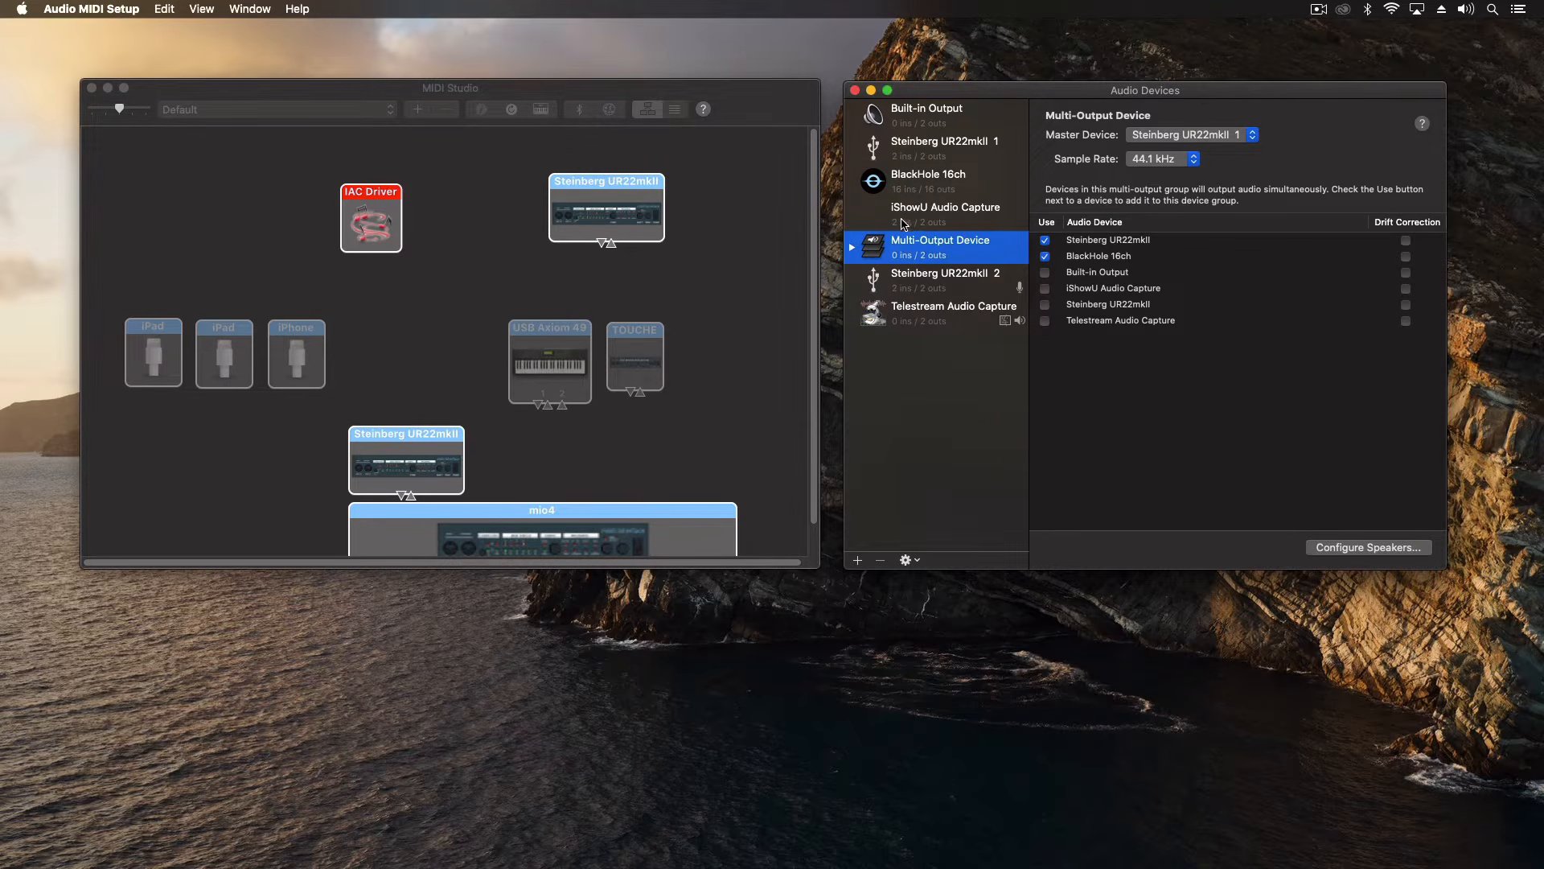
Examine the Steinberg UR22mkII 1's available sample rates and its input and output settings
{"action": "left_click", "coordinate": [937, 144]}
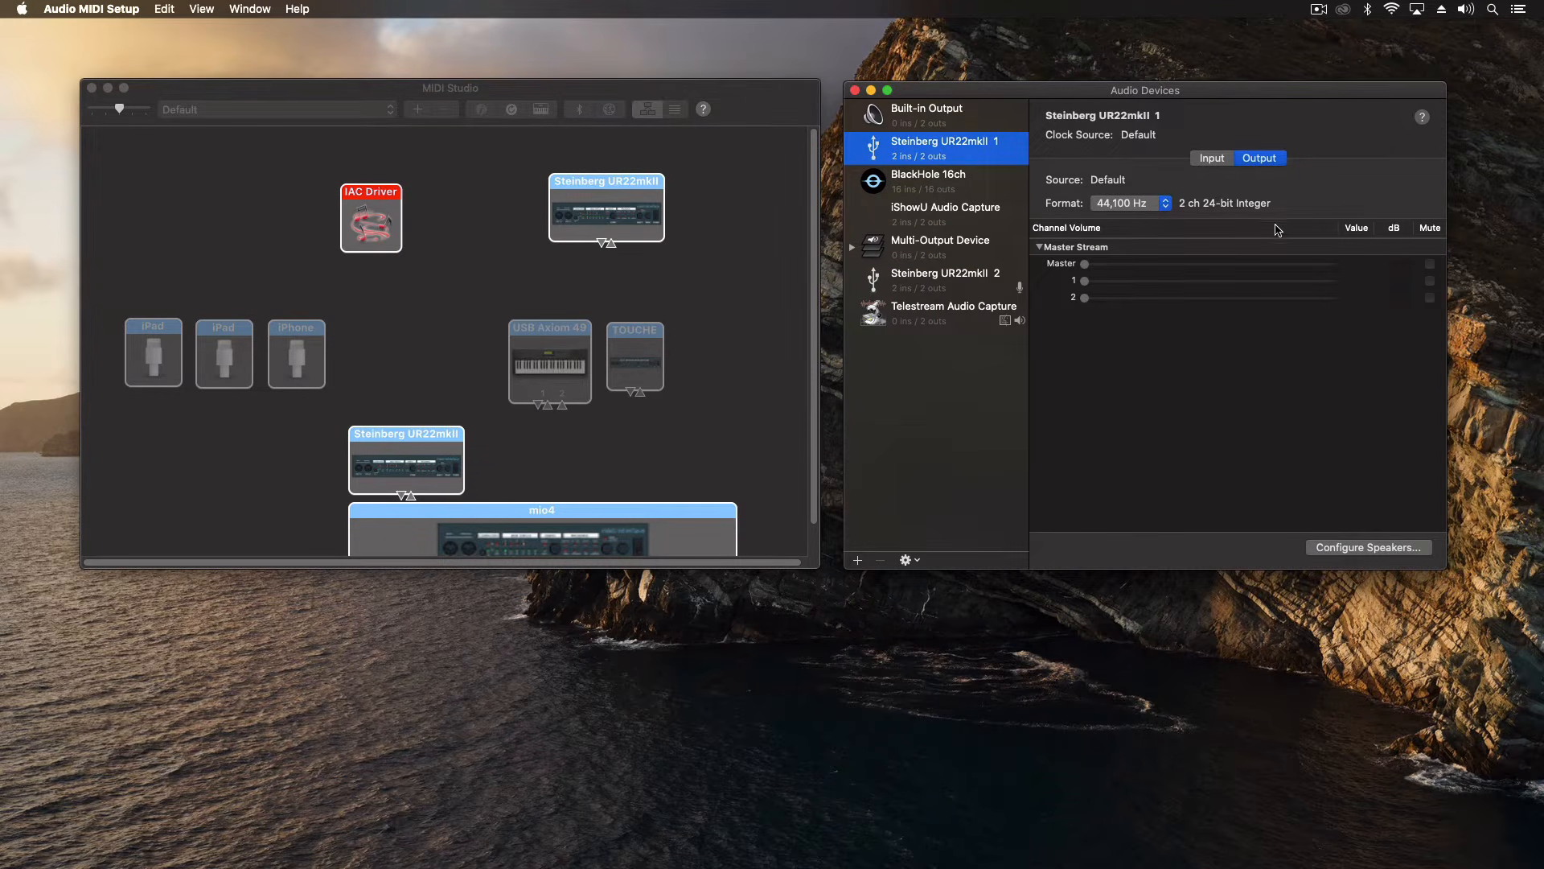
{"action": "left_click", "coordinate": [1144, 208]}
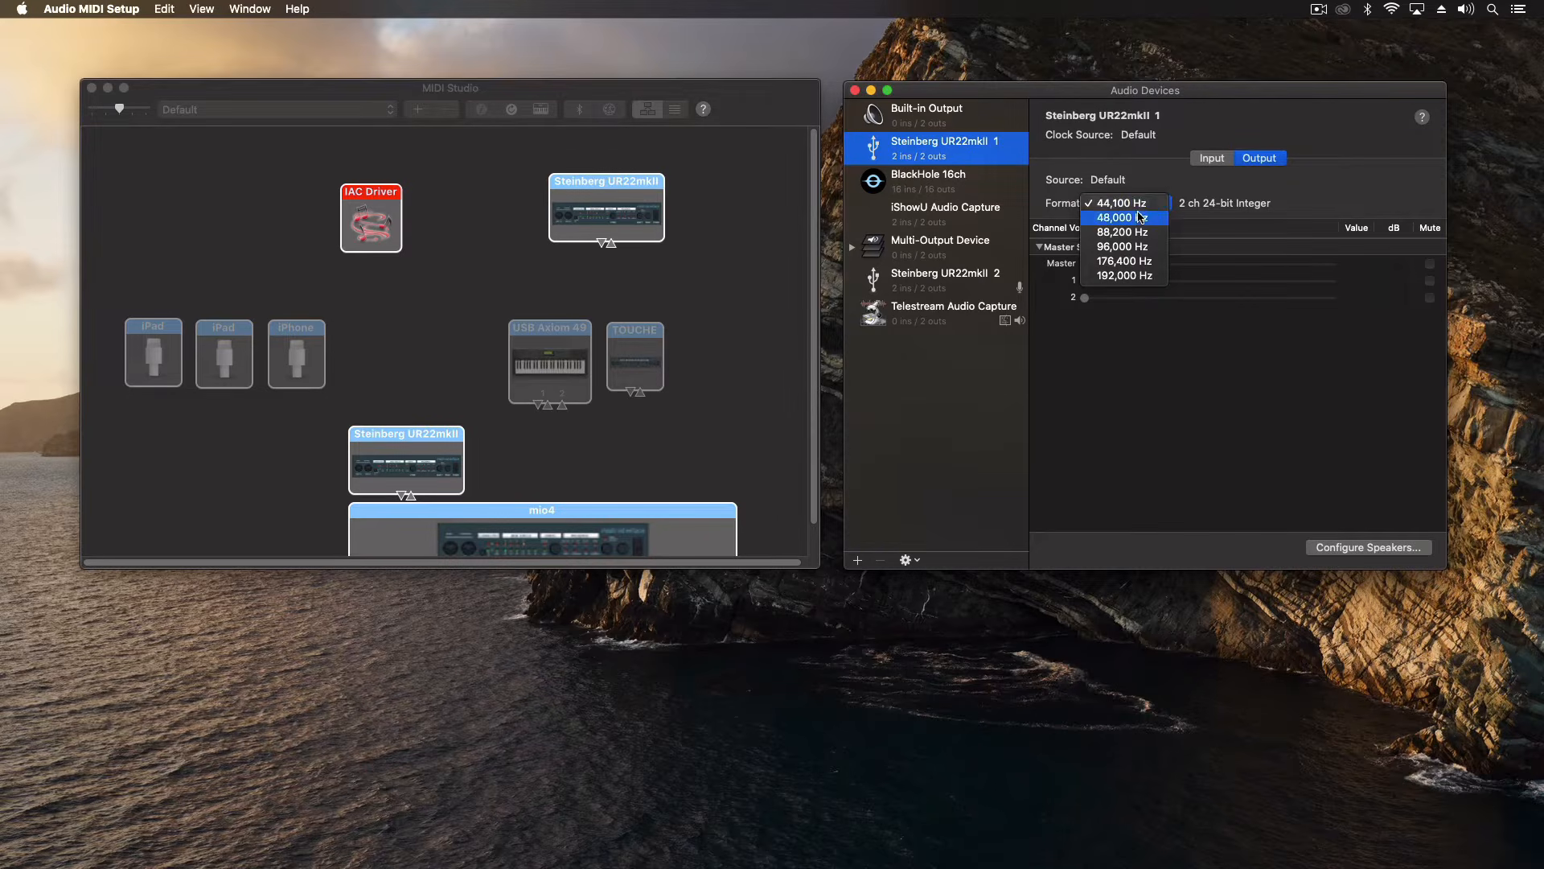
{"action": "left_click", "coordinate": [1143, 175]}
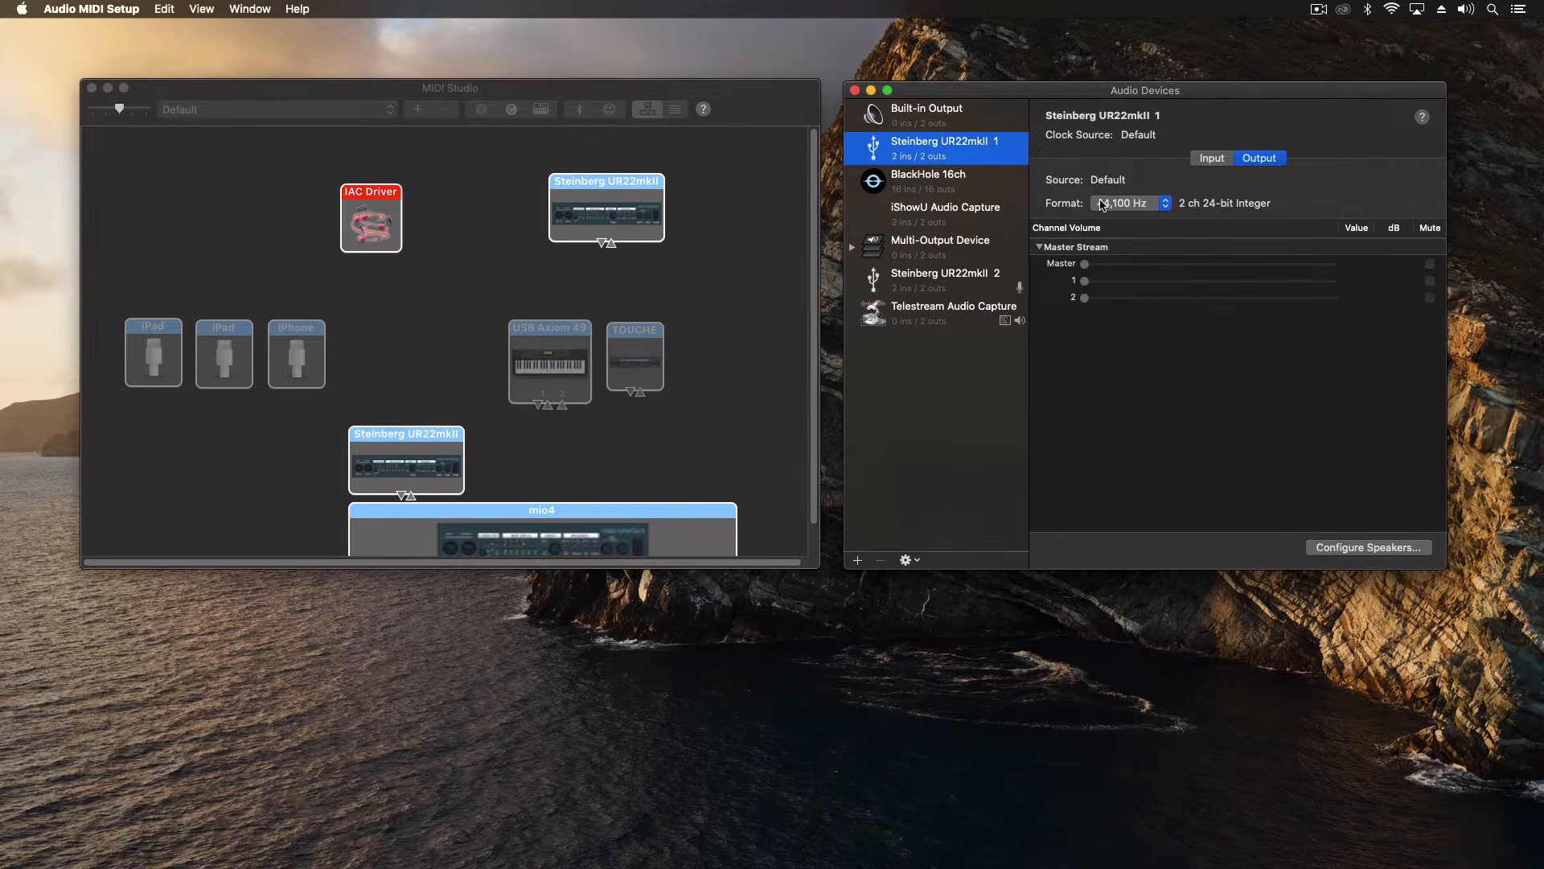
{"action": "left_click", "coordinate": [1211, 158]}
{"action": "left_click", "coordinate": [1270, 159]}
Examine the output channel list of BlackHole 16ch and the output settings of the Steinberg UR22mkII 2
{"action": "left_click", "coordinate": [937, 185]}
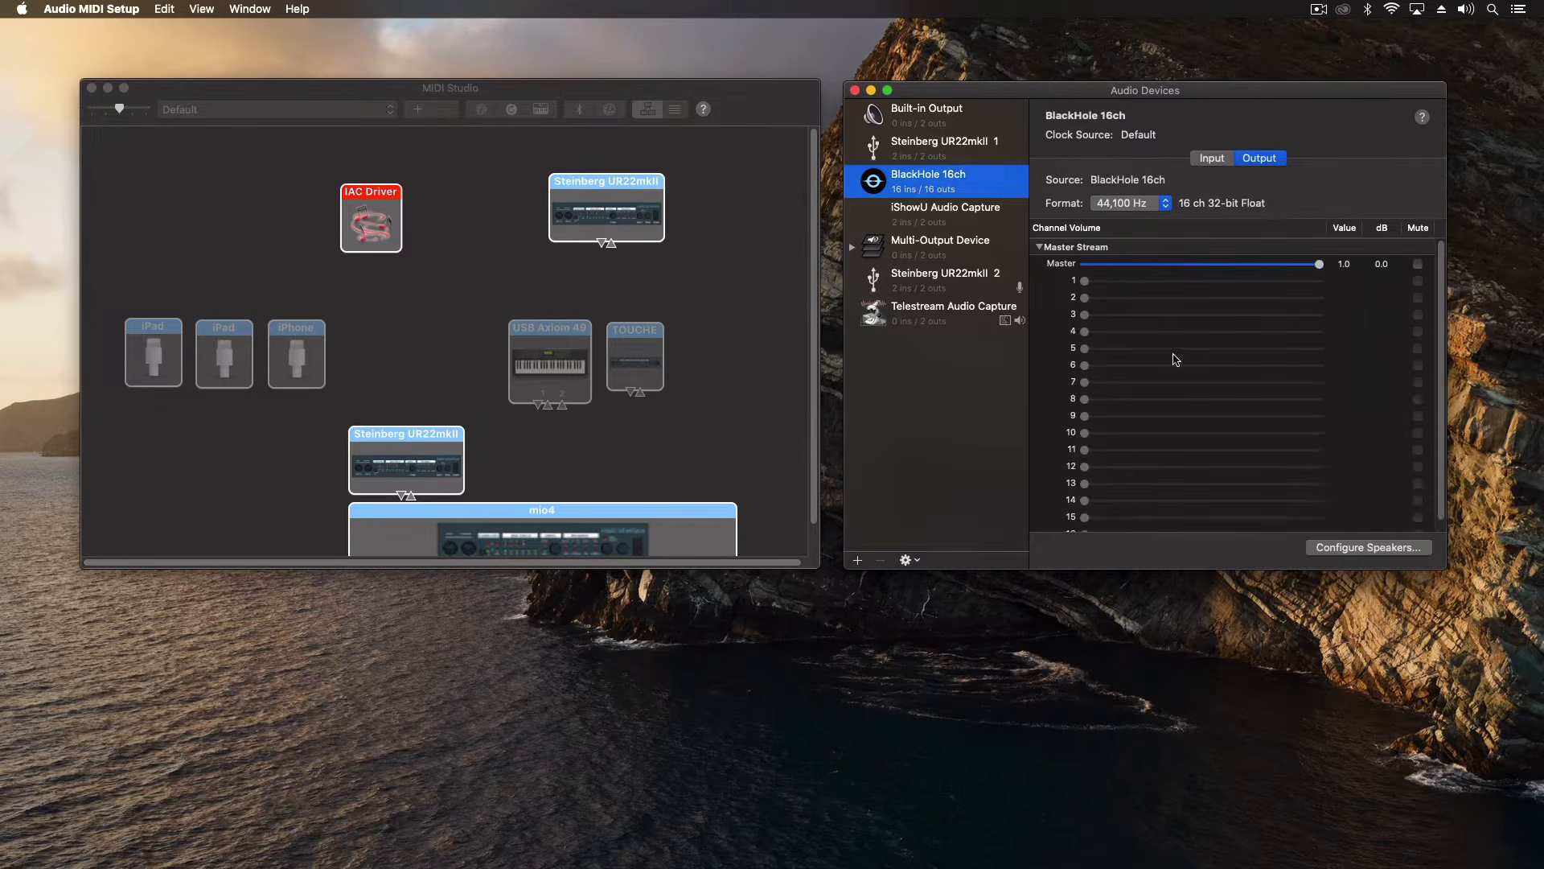
{"action": "scroll", "coordinate": [1176, 357], "scroll_direction": "down", "scroll_amount": 1}
{"action": "scroll", "coordinate": [1176, 357], "scroll_direction": "up", "scroll_amount": 1}
{"action": "scroll", "coordinate": [1174, 350], "scroll_direction": "down", "scroll_amount": 1}
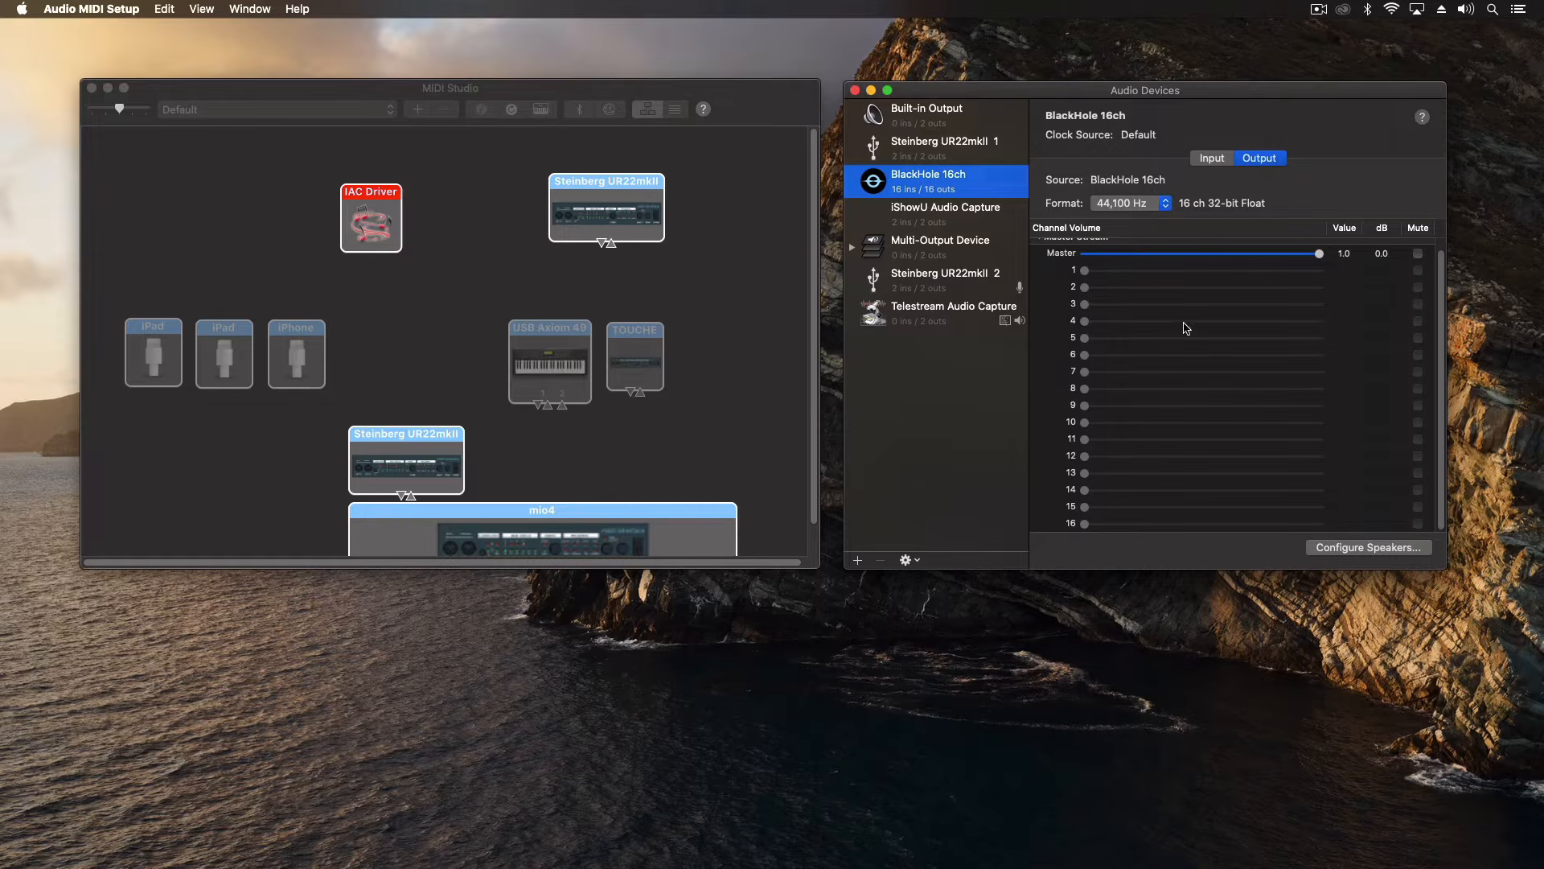
{"action": "left_click", "coordinate": [927, 288]}
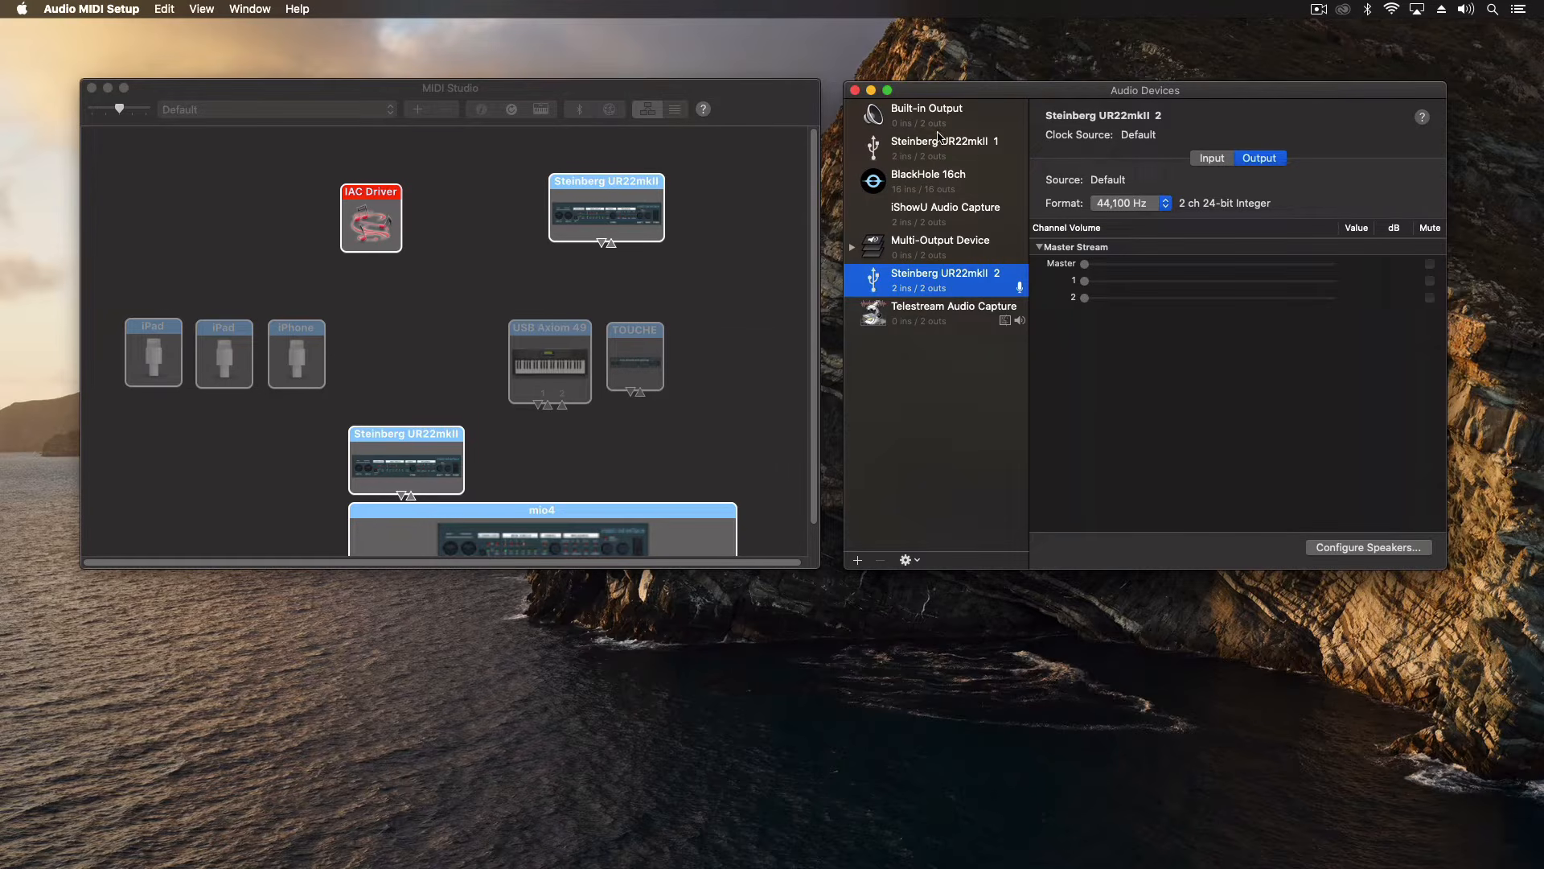
Create an aggregate device that combines both Steinberg UR22mkII interfaces
{"action": "left_click", "coordinate": [909, 560]}
{"action": "left_click", "coordinate": [879, 559]}
{"action": "left_click", "coordinate": [859, 561]}
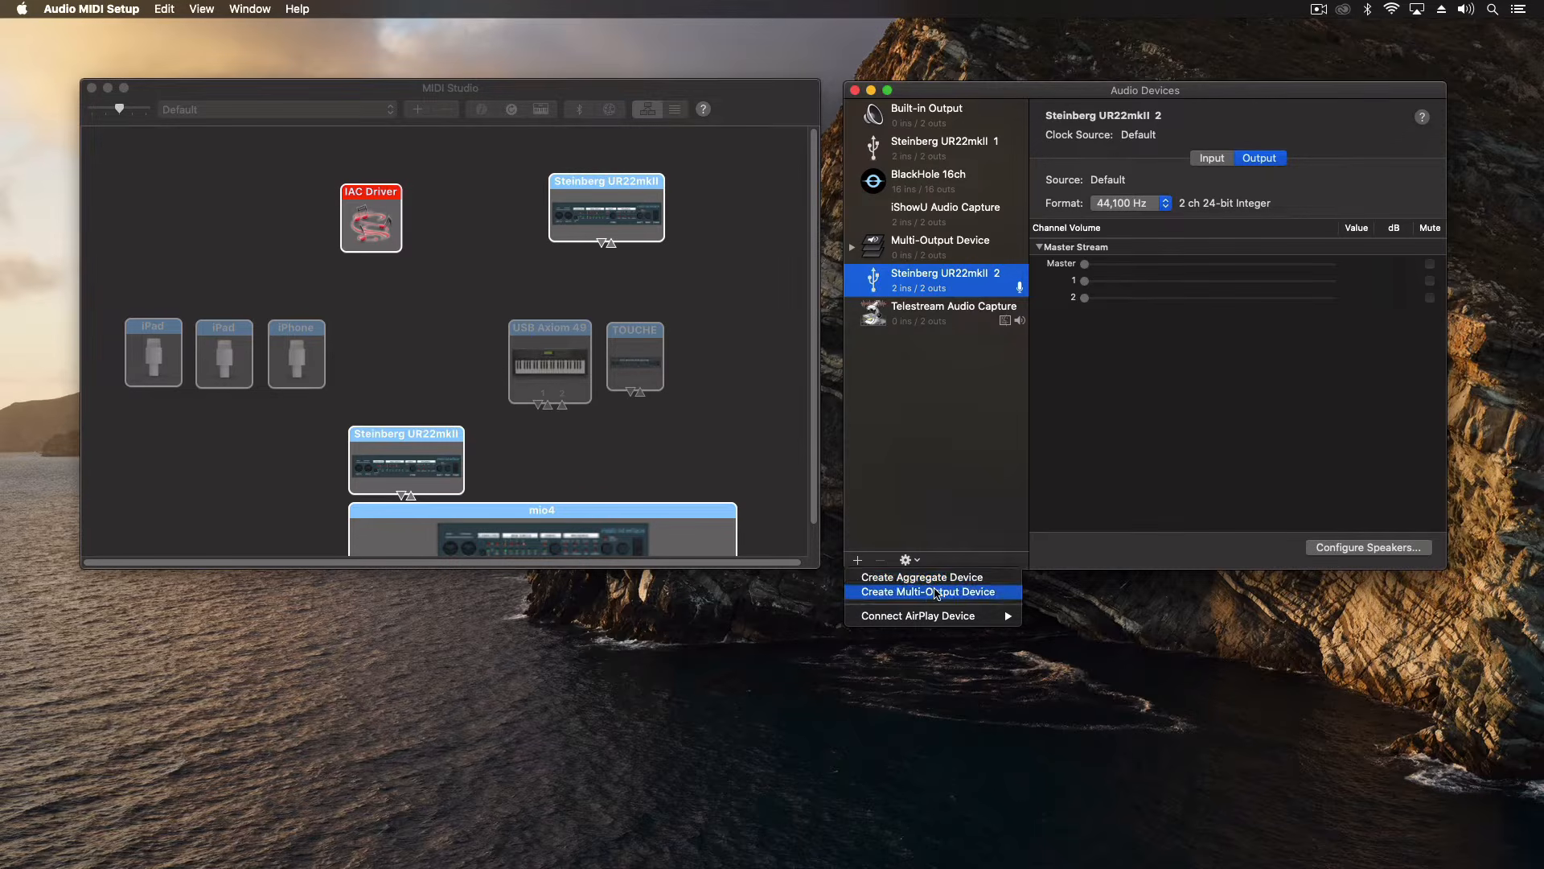
{"action": "mouse_move", "coordinate": [911, 619]}
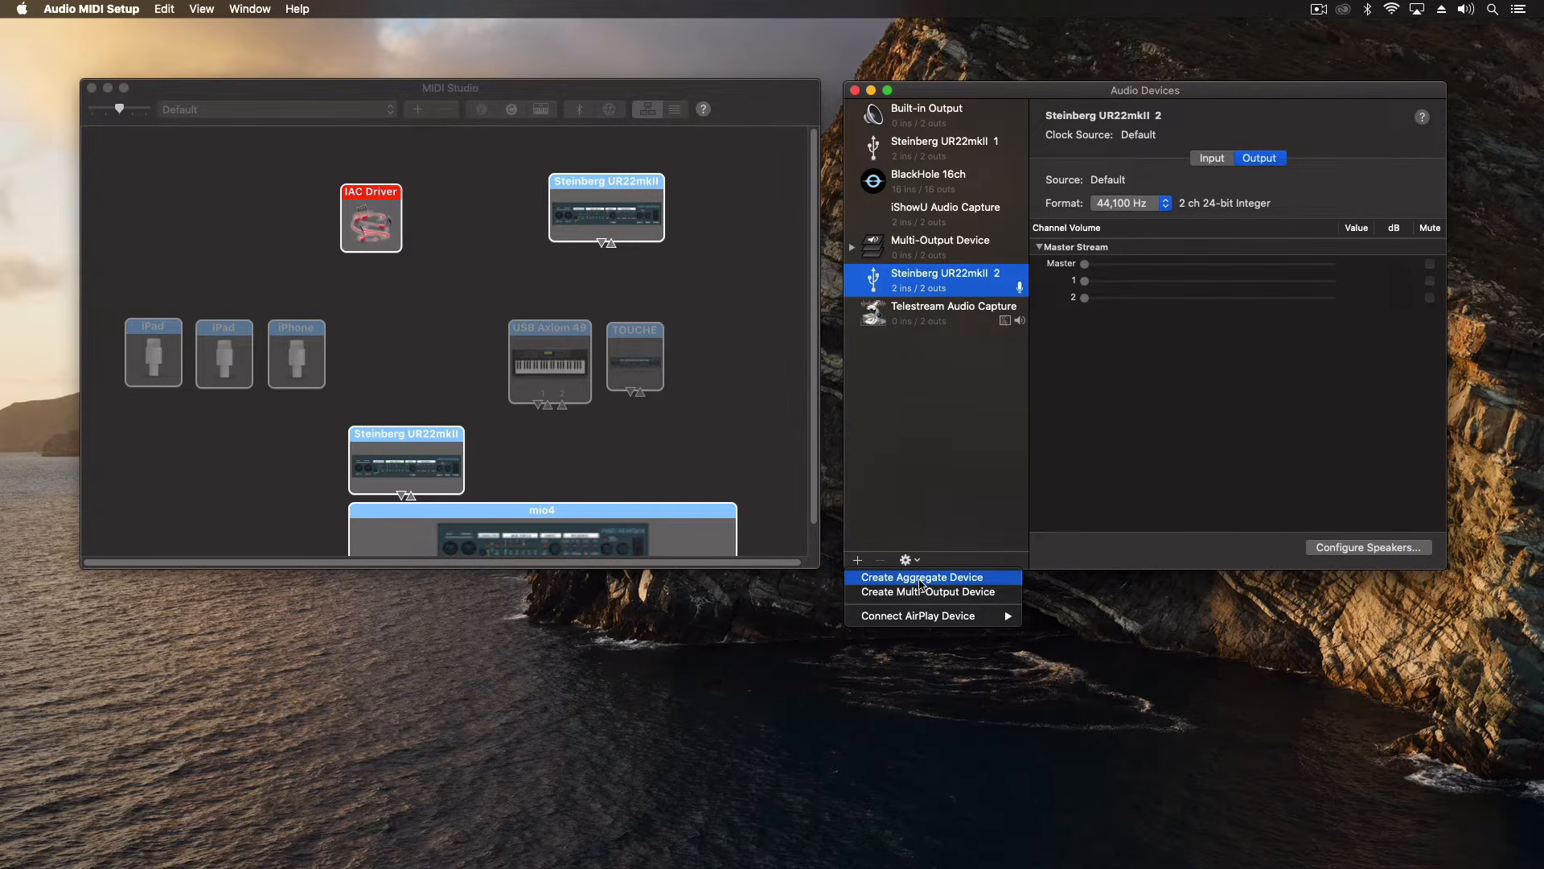
{"action": "left_click", "coordinate": [920, 579]}
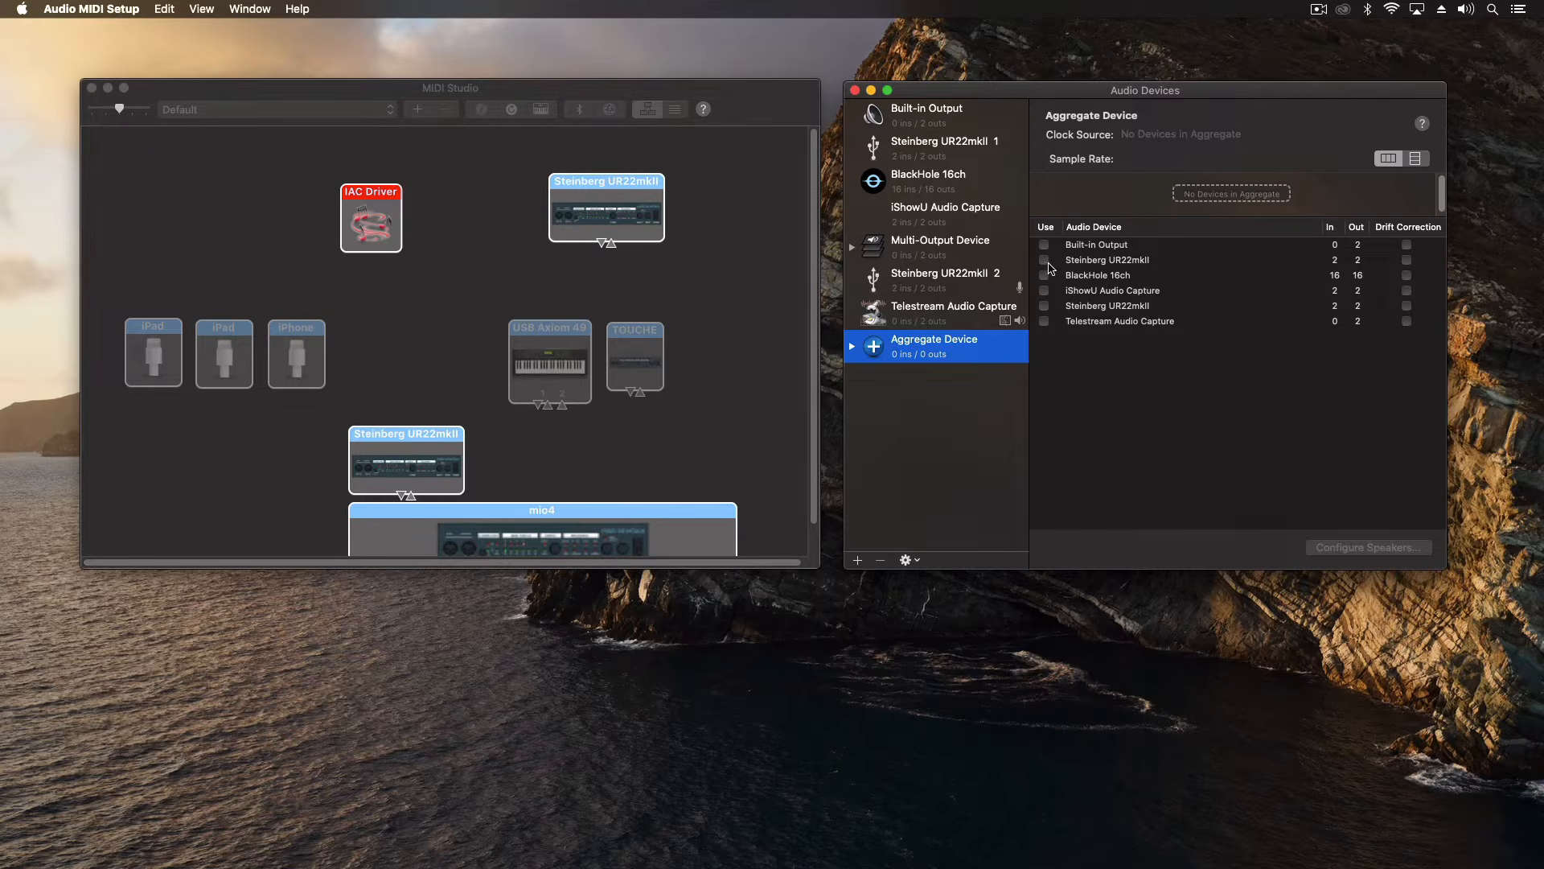
{"action": "left_click", "coordinate": [1044, 259]}
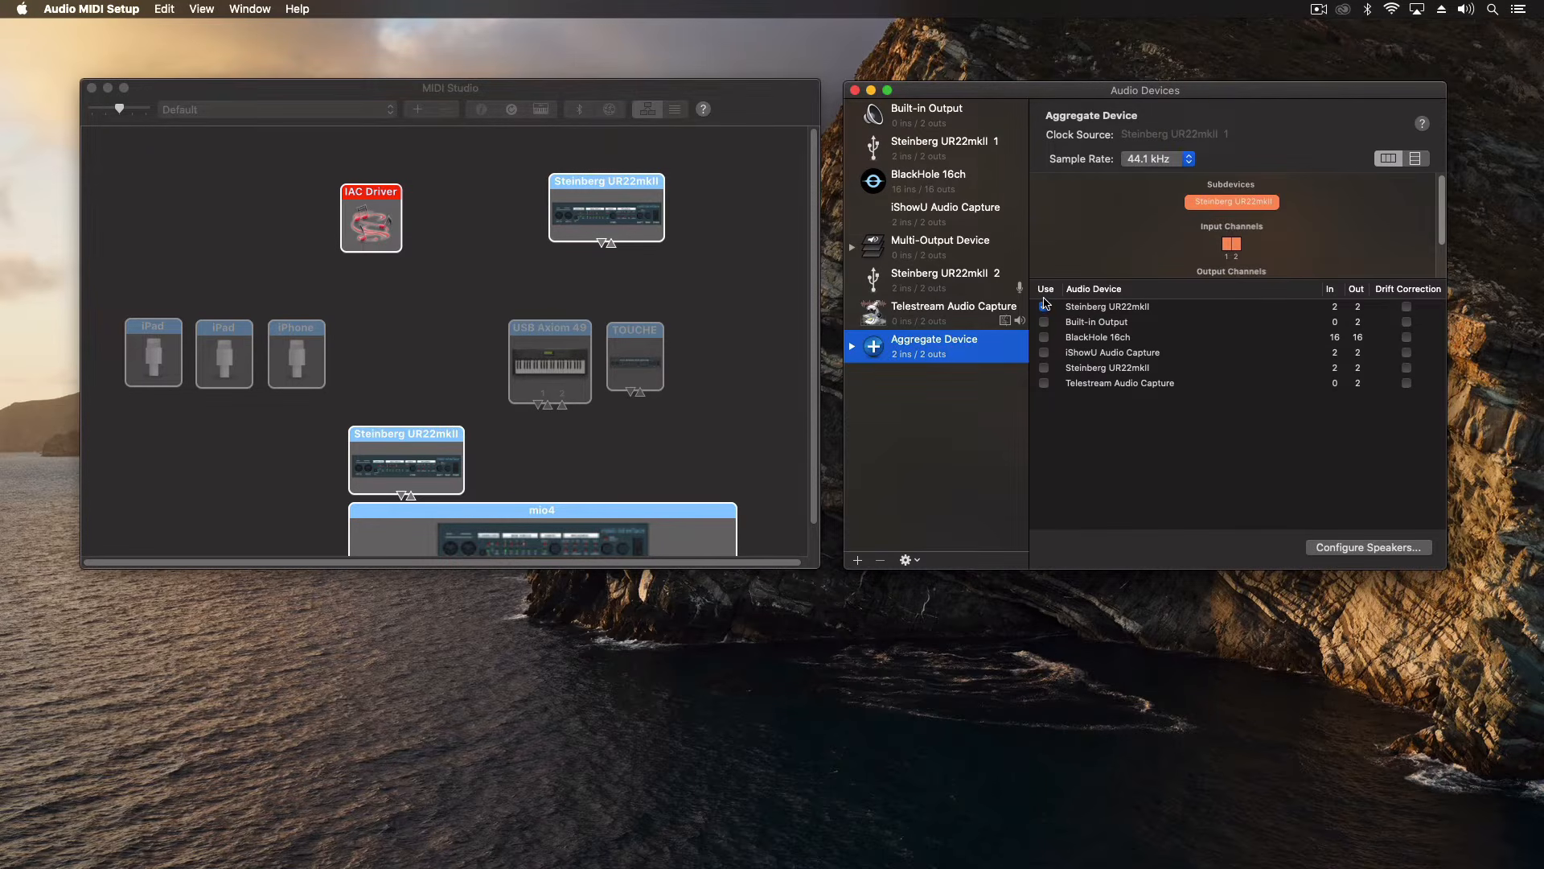
{"action": "left_click", "coordinate": [1044, 368]}
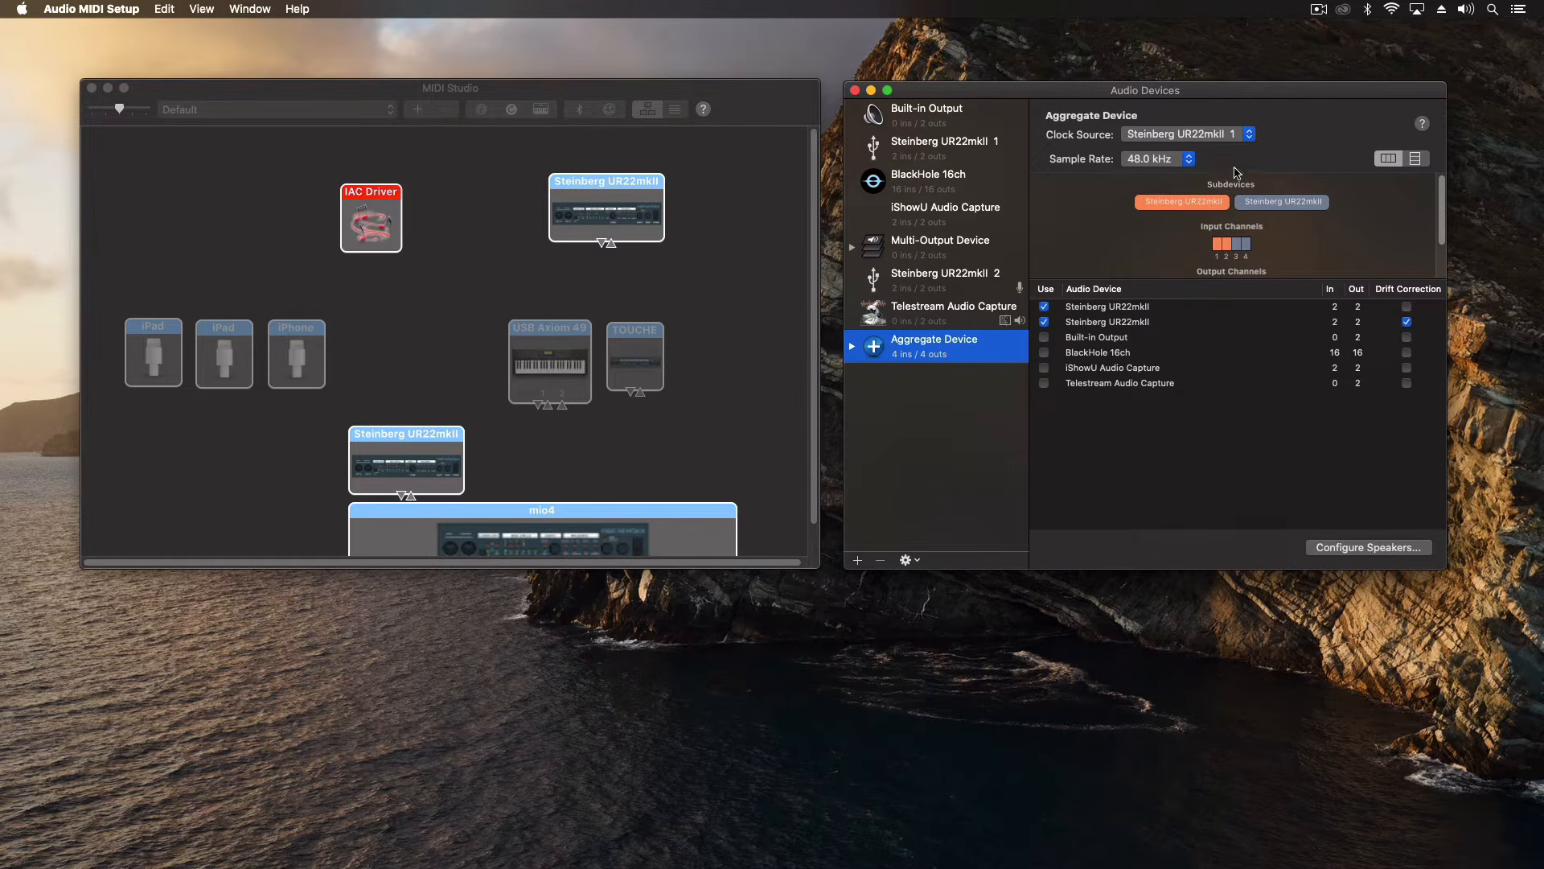
Rename the aggregate device as UR22 - 4 Channel and look at its list of subdevices
{"action": "left_click", "coordinate": [930, 346]}
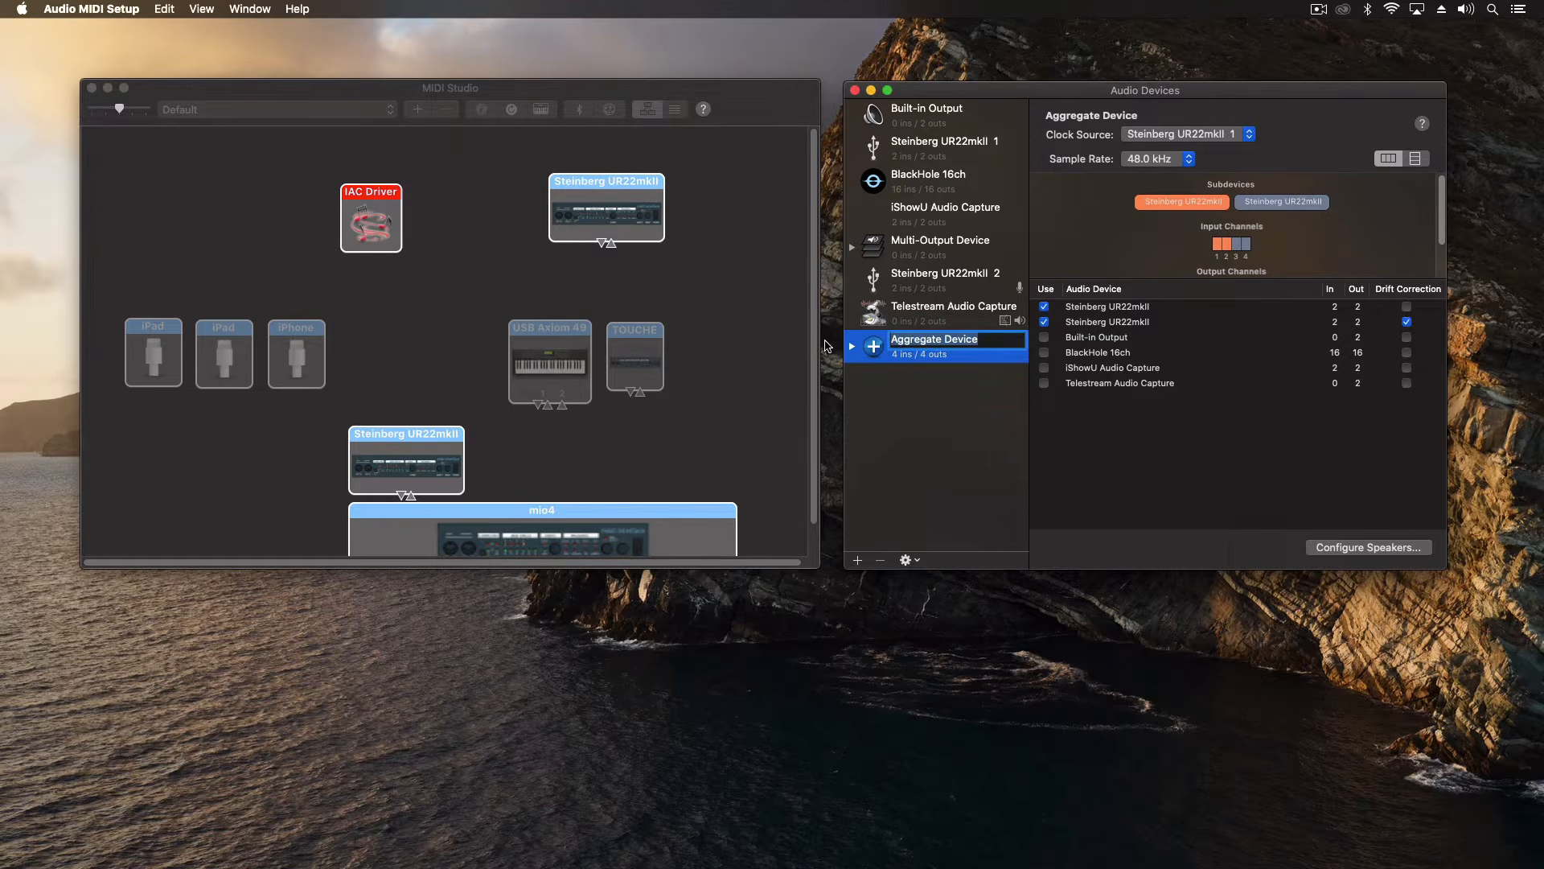
{"action": "type", "text": "UR"}
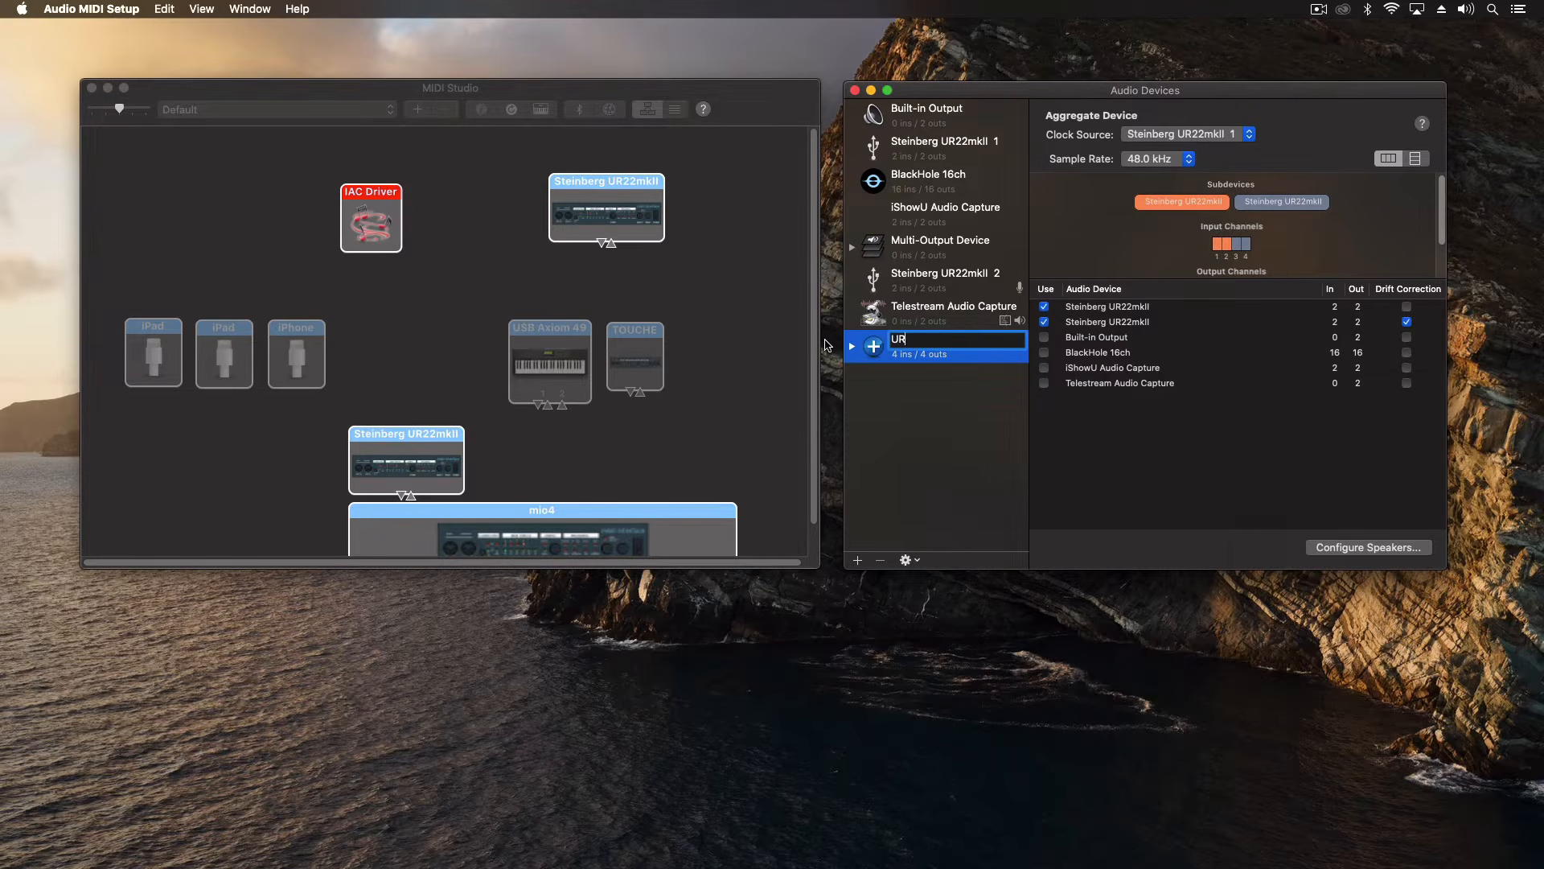
{"action": "type", "text": "22 - 4 Channel"}
{"action": "key", "text": "Return"}
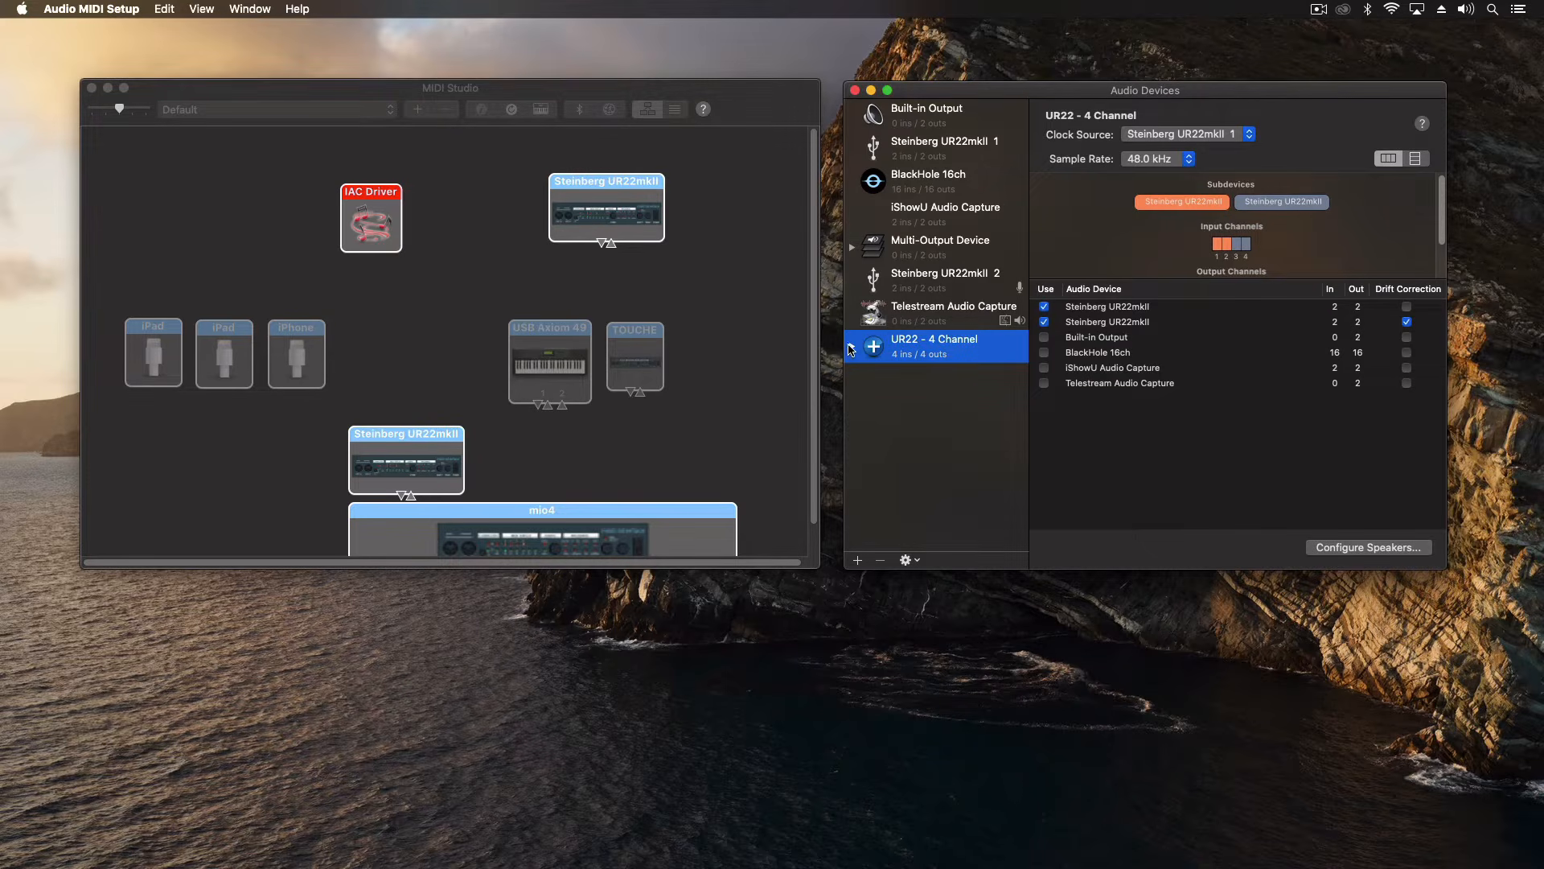
{"action": "left_click", "coordinate": [851, 346]}
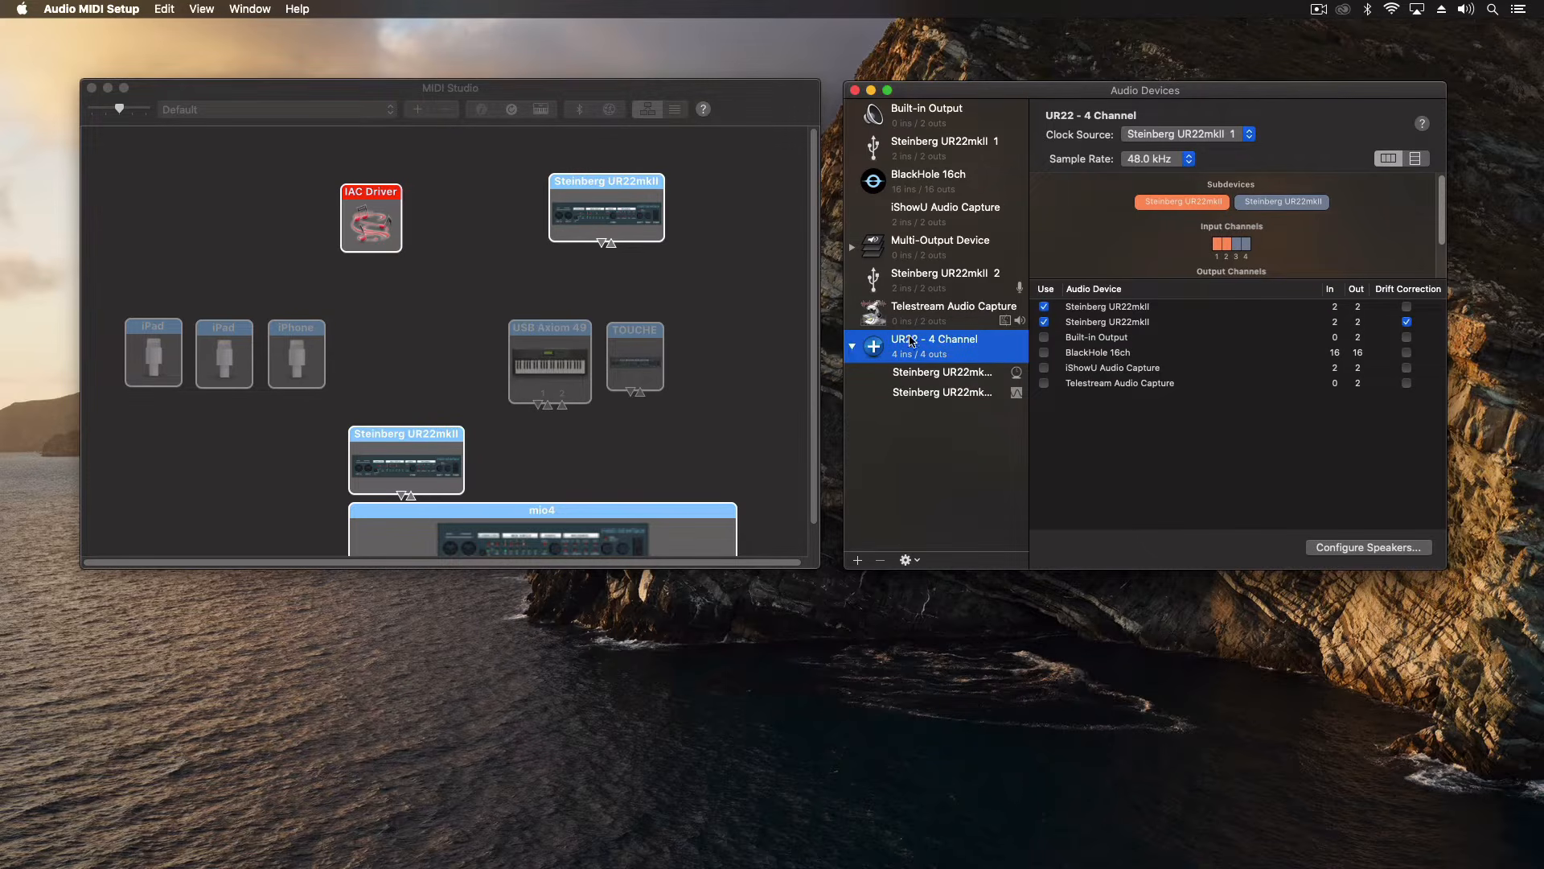
{"action": "left_click", "coordinate": [851, 346]}
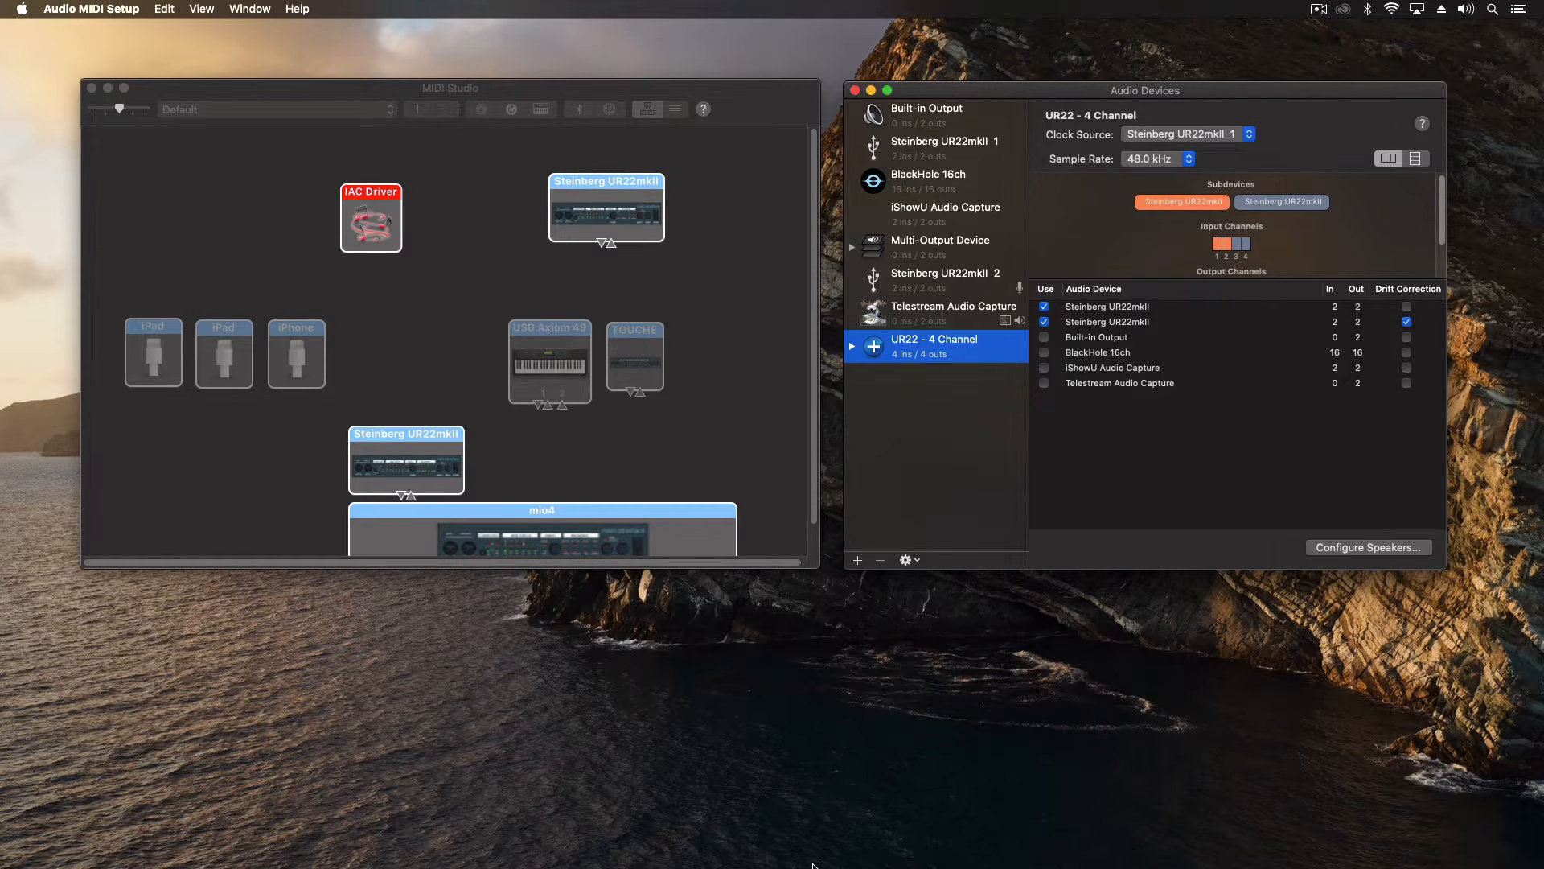
Open Logic Pro X and start a new empty project with a 48 kHz sample rate
{"action": "mouse_move", "coordinate": [1162, 867]}
{"action": "key", "text": "super+space"}
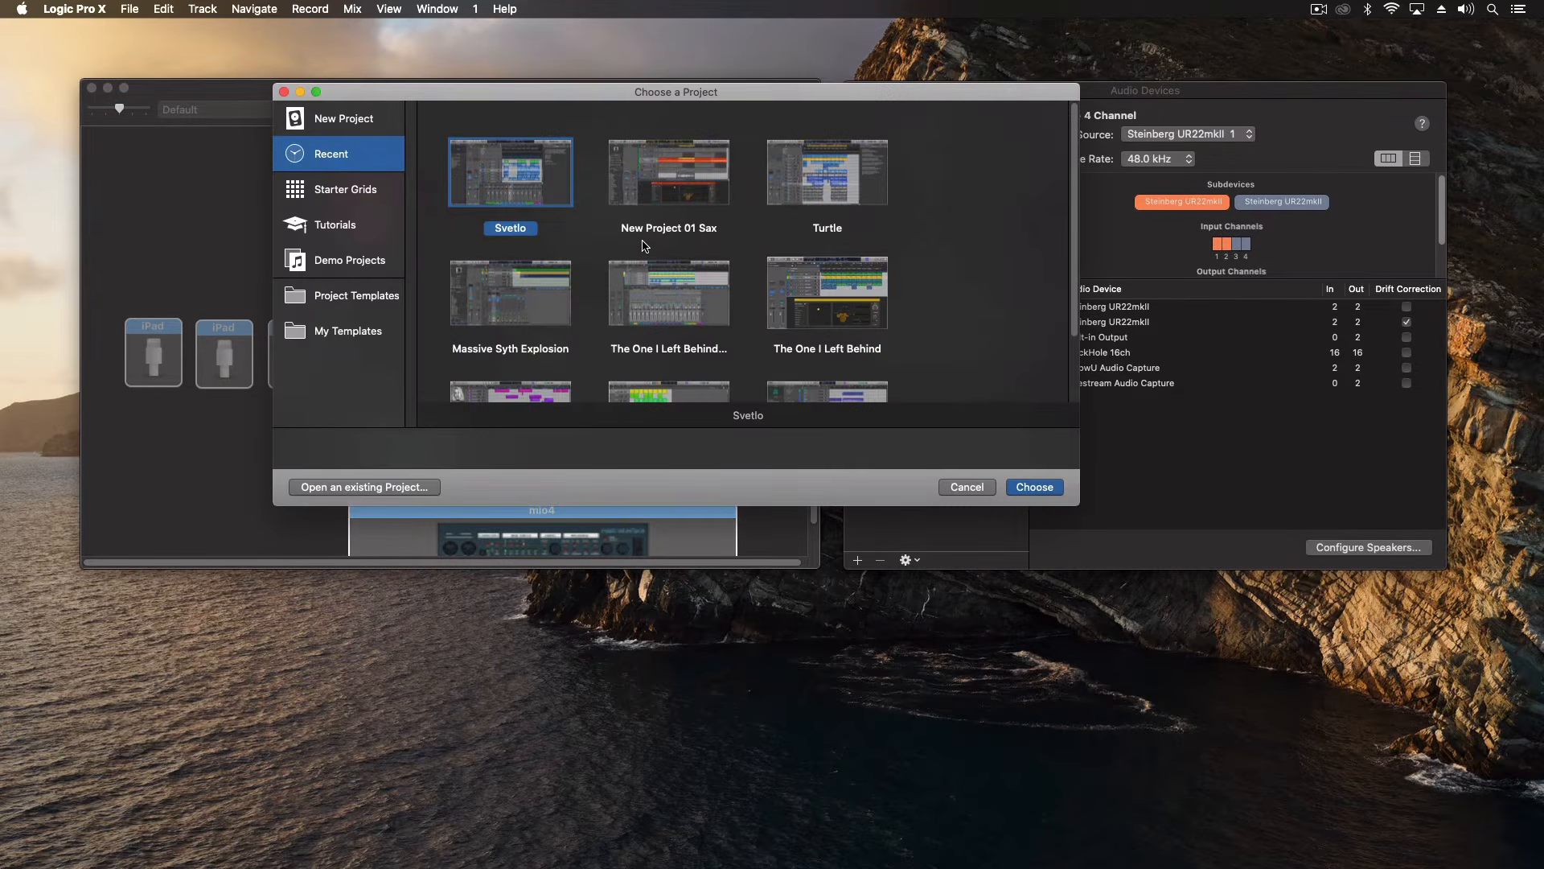
{"action": "left_click", "coordinate": [340, 129]}
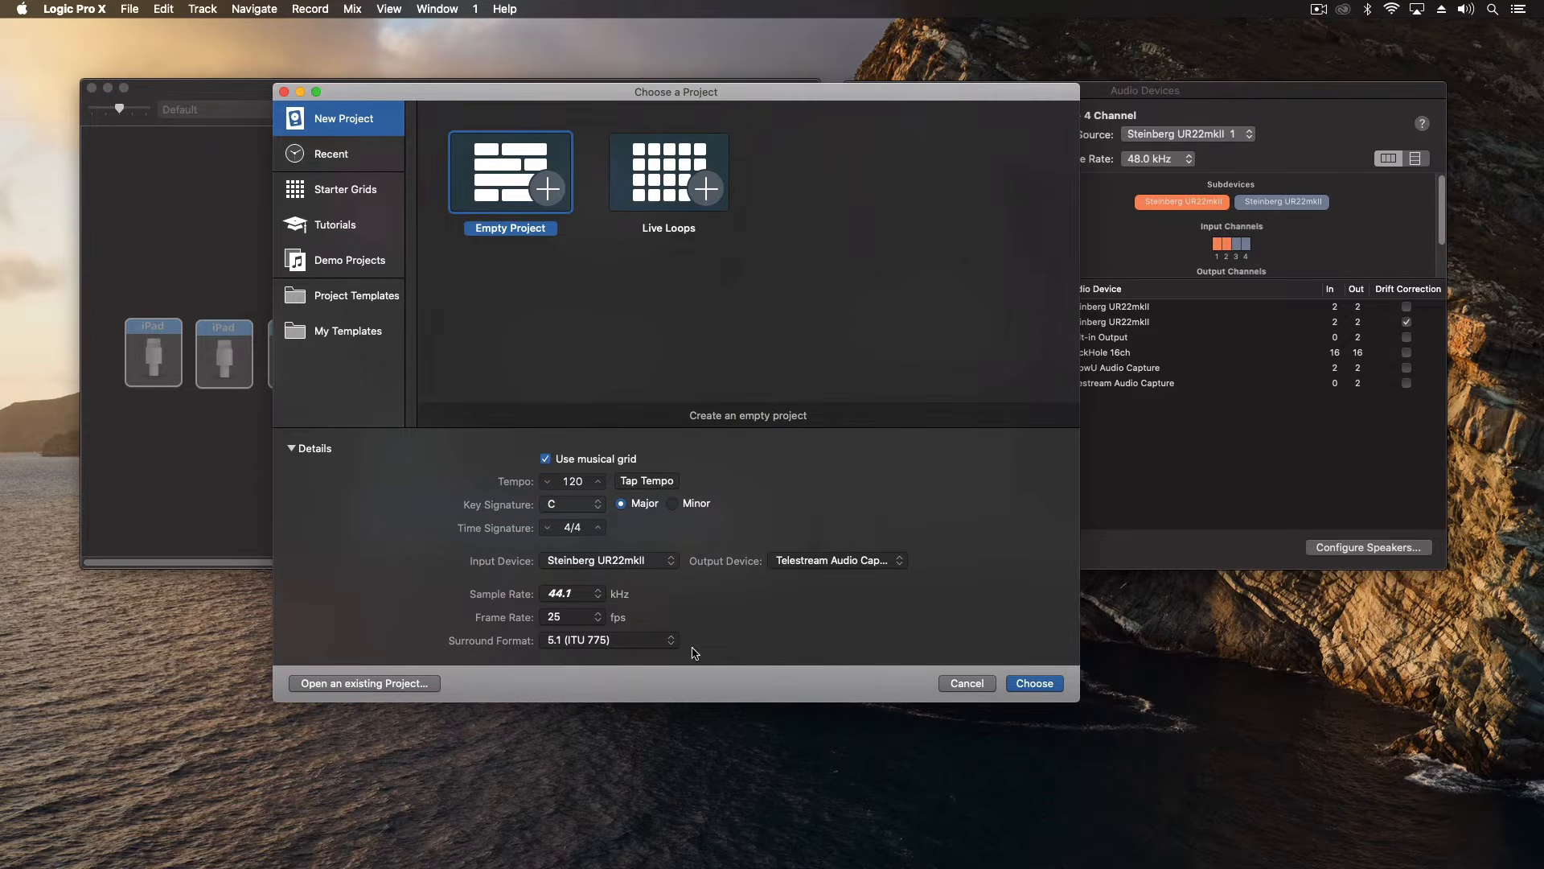
{"action": "left_click", "coordinate": [570, 593]}
{"action": "left_click", "coordinate": [563, 612]}
Set both the input and output device to UR22 - 4 Channel and create the empty project
{"action": "left_click", "coordinate": [617, 560]}
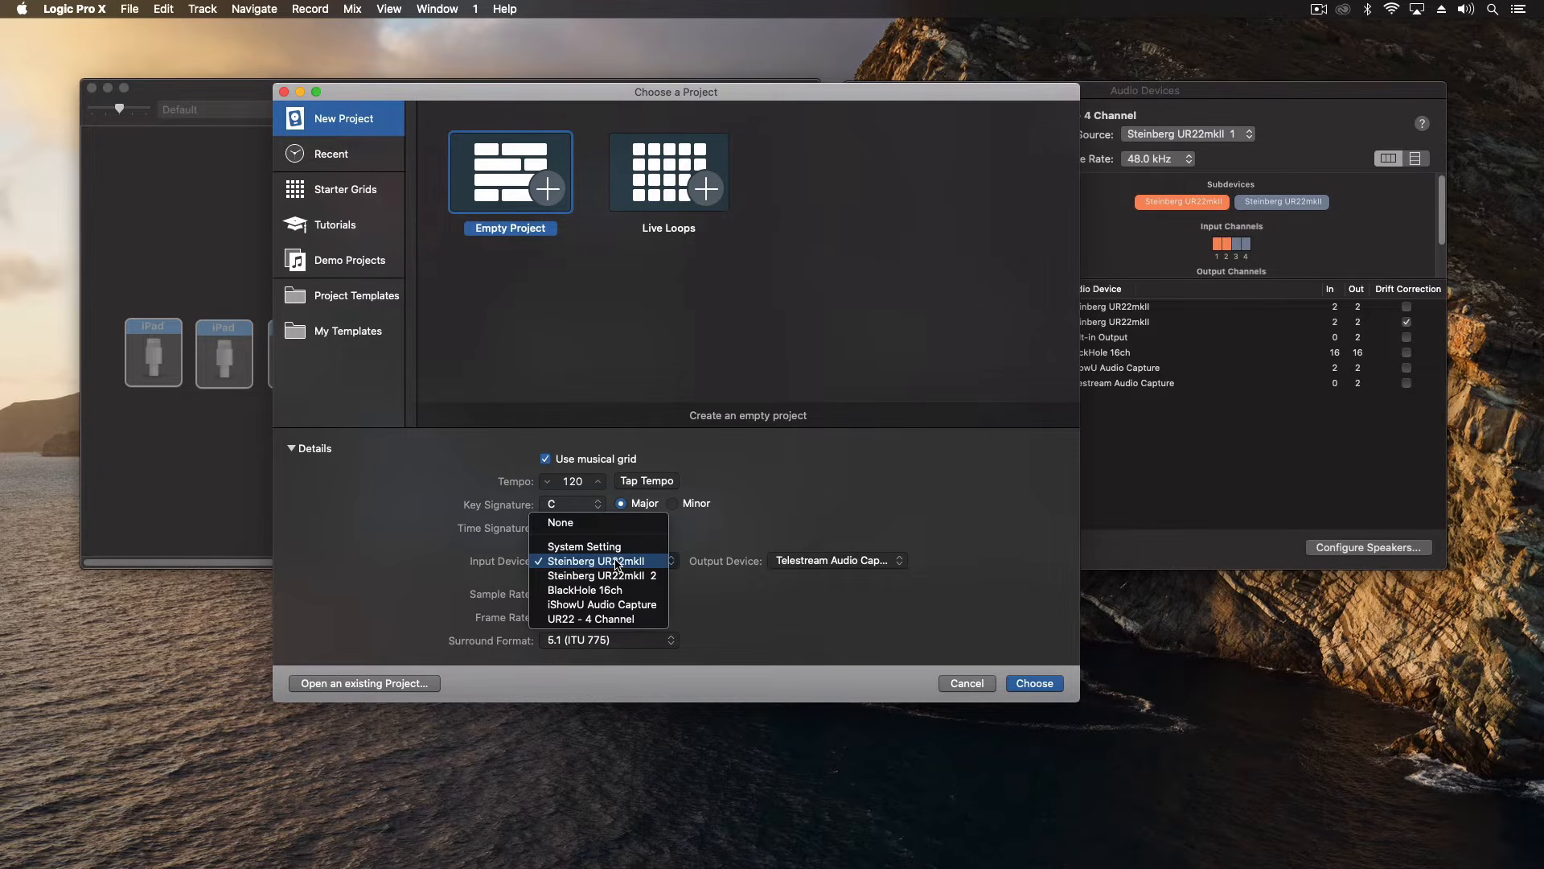
{"action": "left_click", "coordinate": [603, 618]}
{"action": "left_click", "coordinate": [807, 566]}
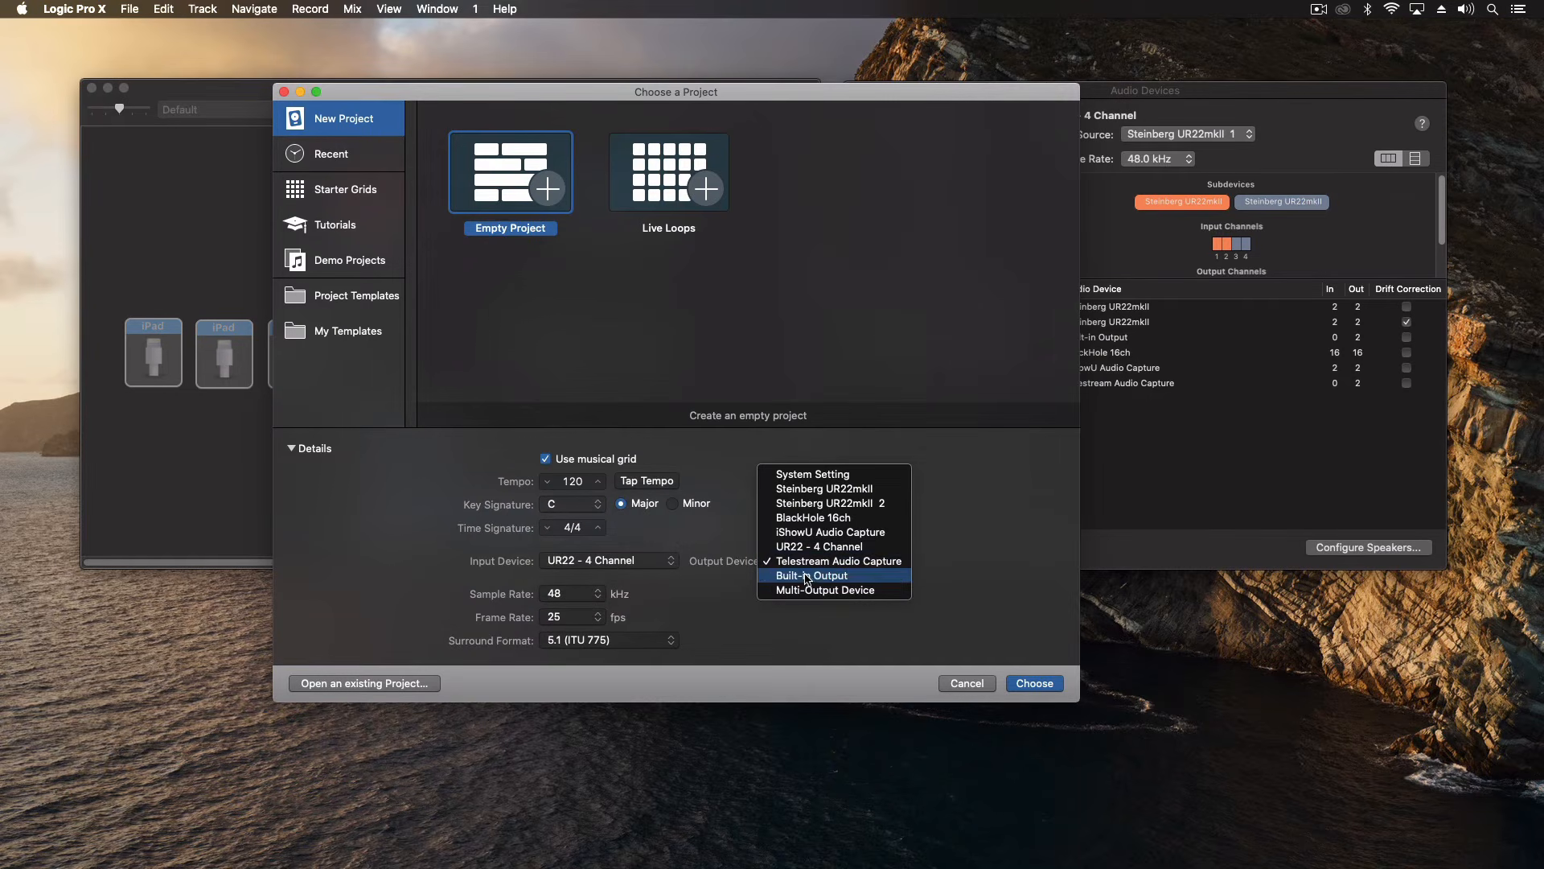
{"action": "left_click", "coordinate": [811, 547]}
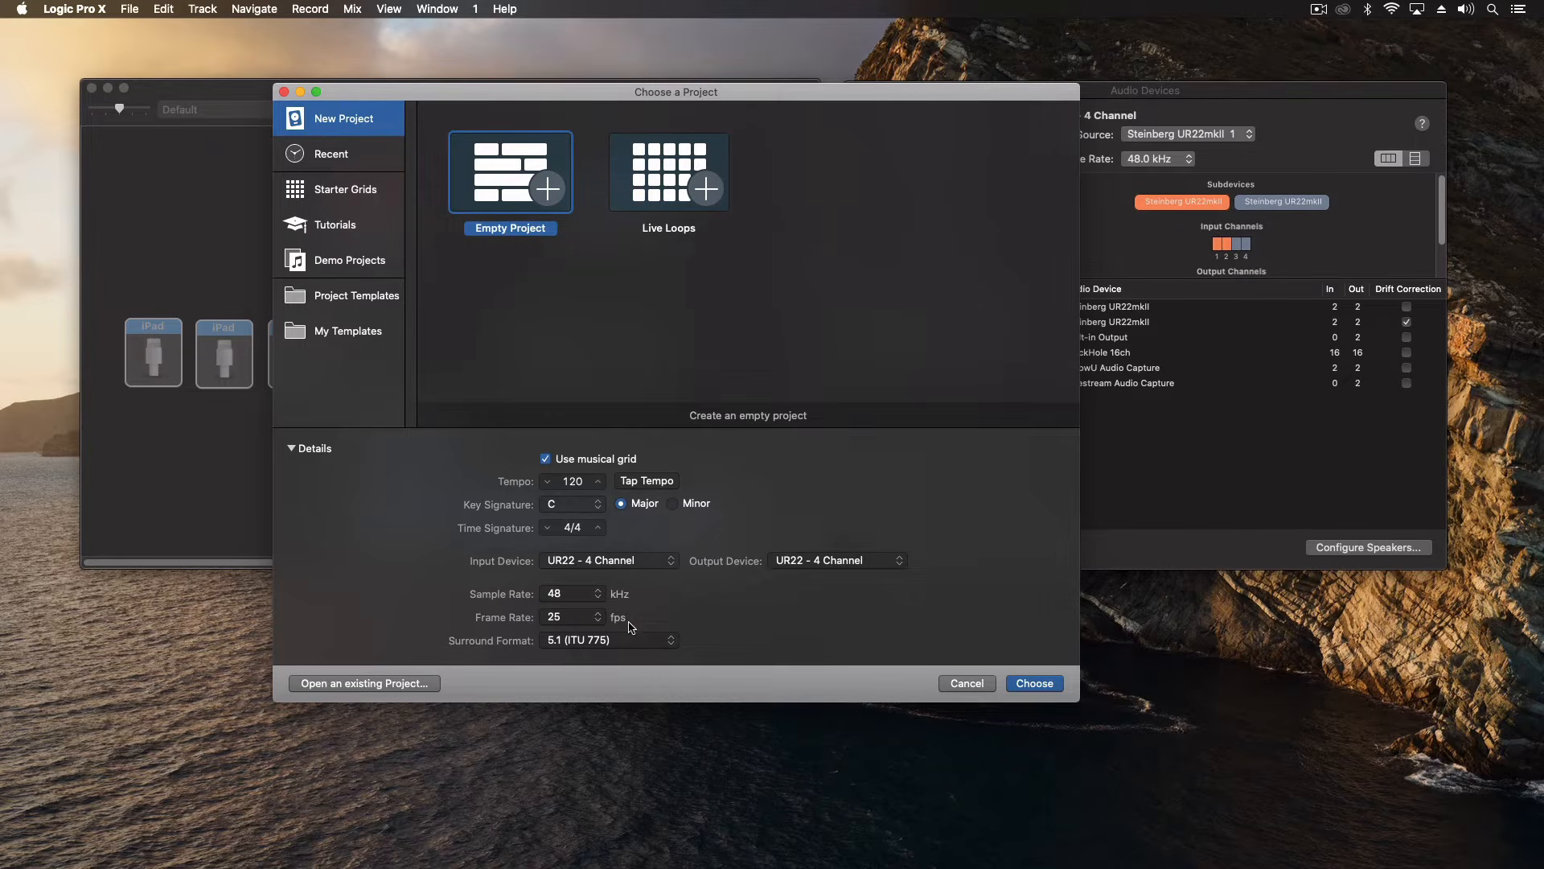
{"action": "left_click", "coordinate": [1037, 684]}
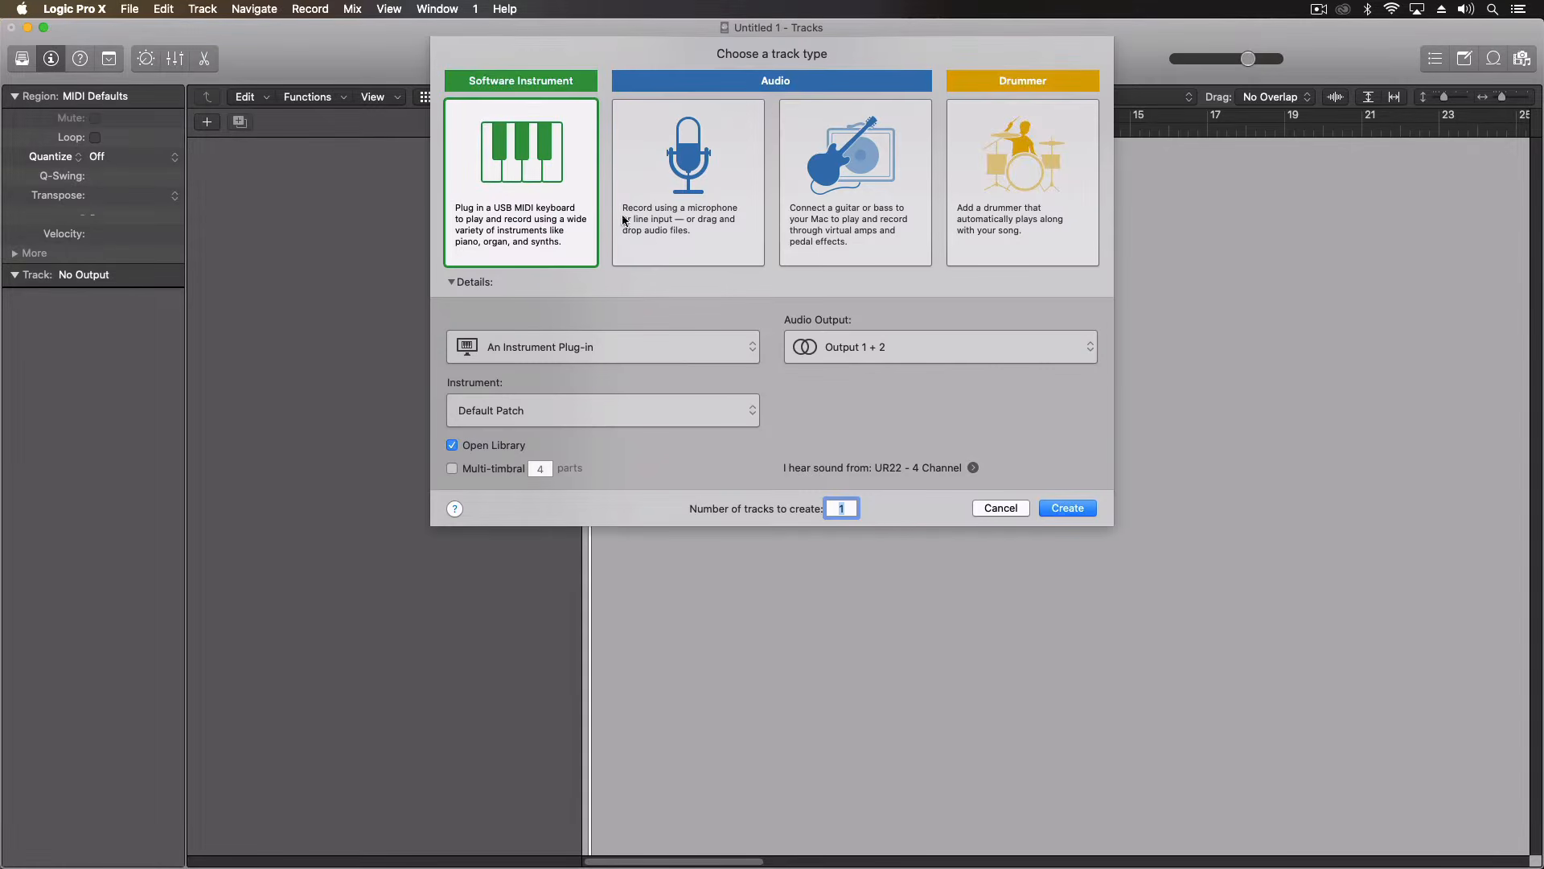
Create one microphone or line input audio track and turn on its input monitoring
{"action": "left_click", "coordinate": [704, 198]}
{"action": "key", "text": "Return"}
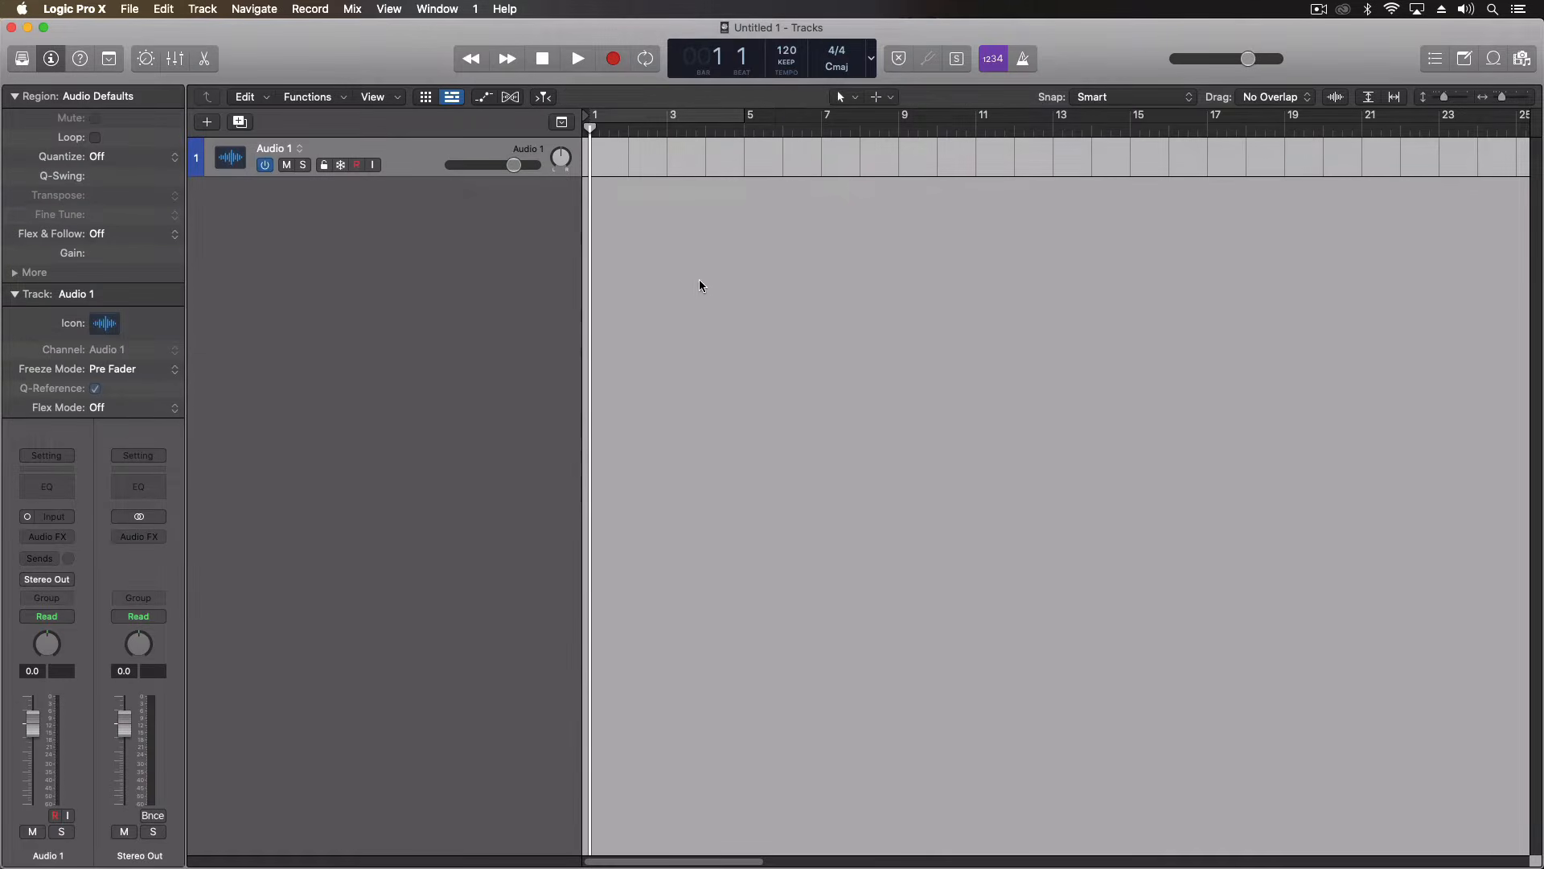
{"action": "left_click", "coordinate": [373, 165]}
{"action": "left_click", "coordinate": [893, 300]}
Assign Input 1 to the Audio 1 track and mute the track
{"action": "left_click", "coordinate": [48, 524]}
{"action": "mouse_move", "coordinate": [84, 532]}
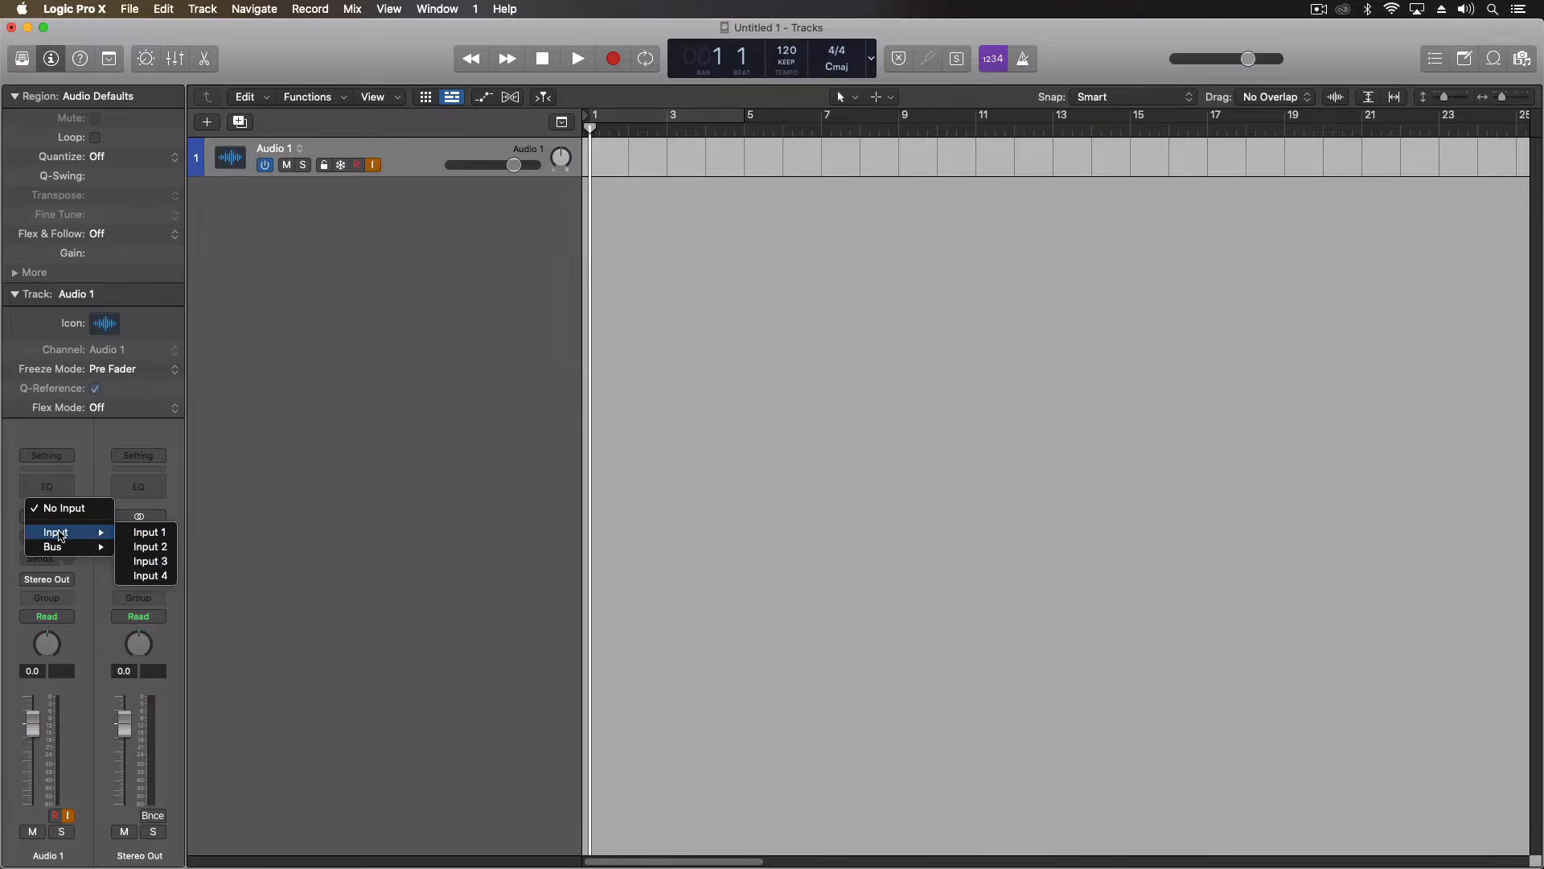
{"action": "left_click", "coordinate": [144, 532]}
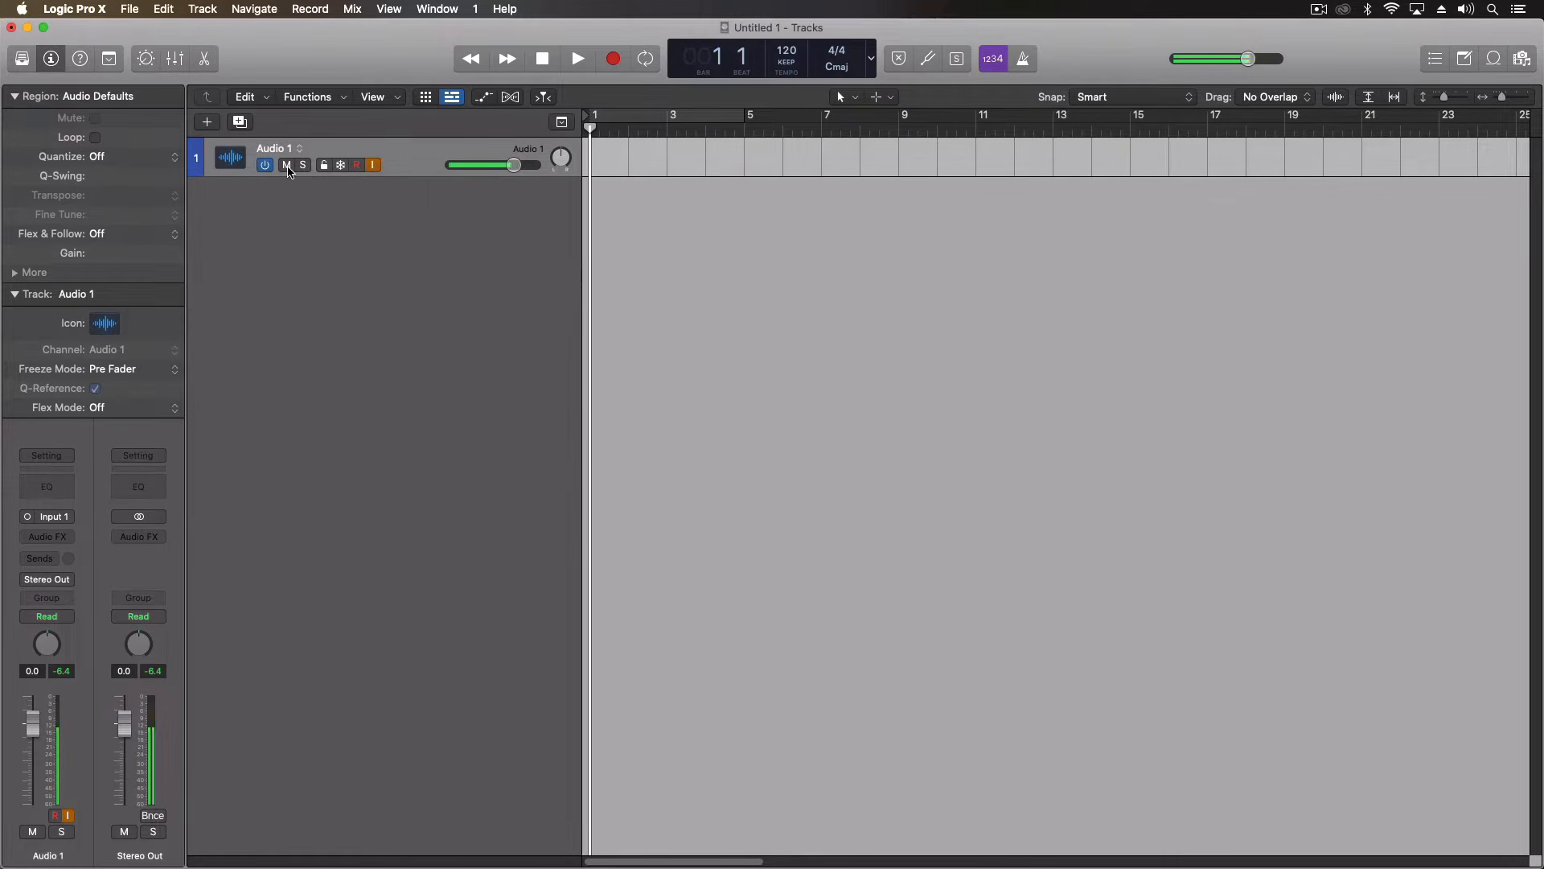
{"action": "left_click", "coordinate": [287, 165]}
In the audio device preferences, switch the output device to Steinberg UR22mkII and apply the change
{"action": "left_click", "coordinate": [80, 9]}
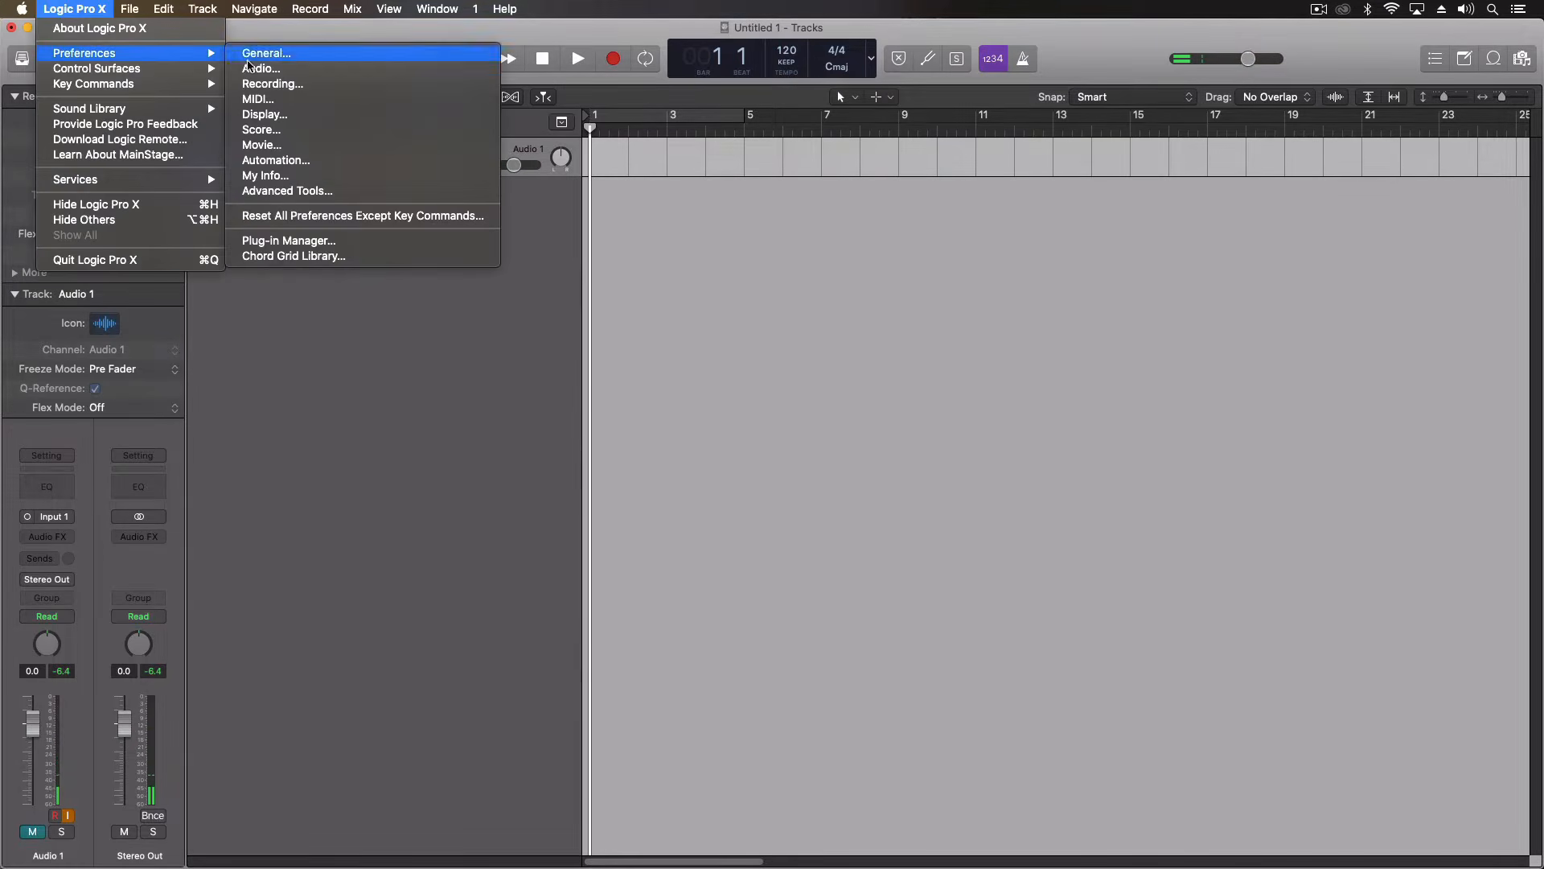
{"action": "left_click", "coordinate": [399, 186]}
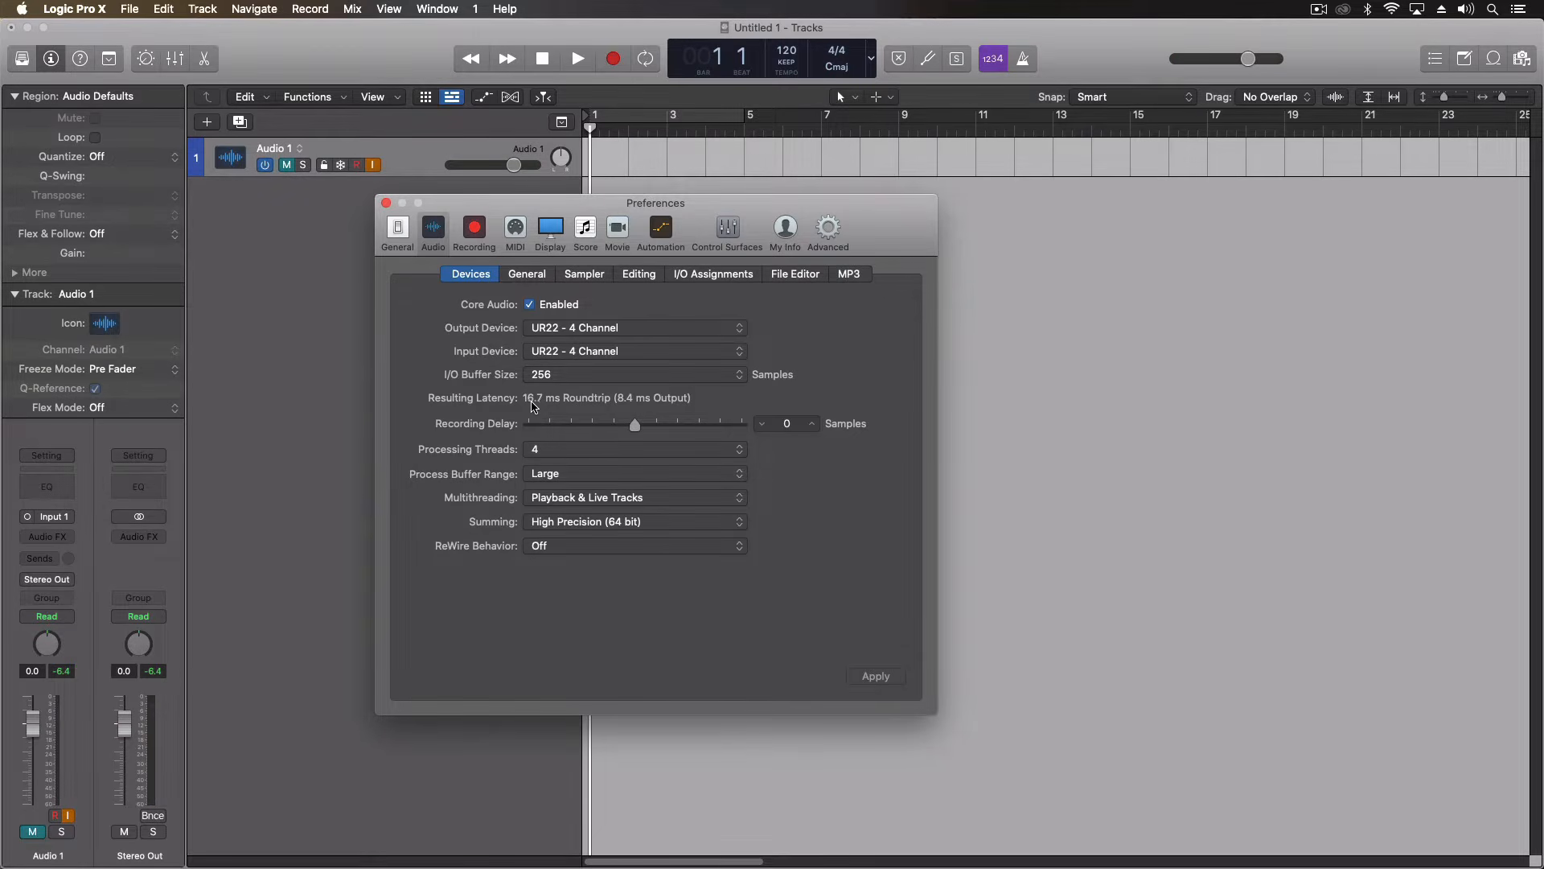
{"action": "mouse_move", "coordinate": [528, 402]}
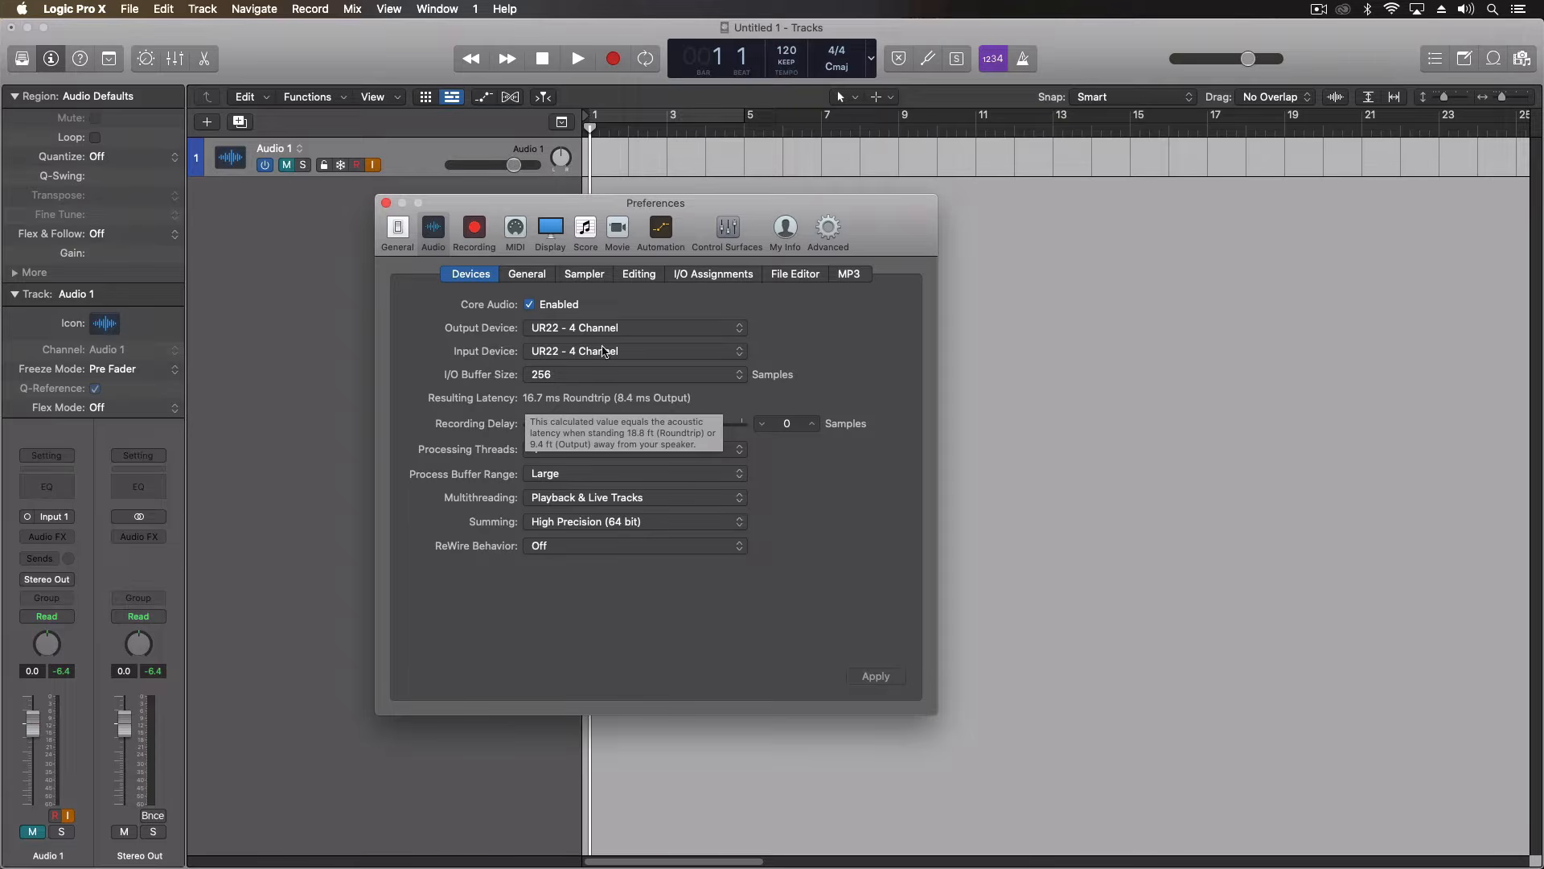
{"action": "left_click", "coordinate": [610, 331]}
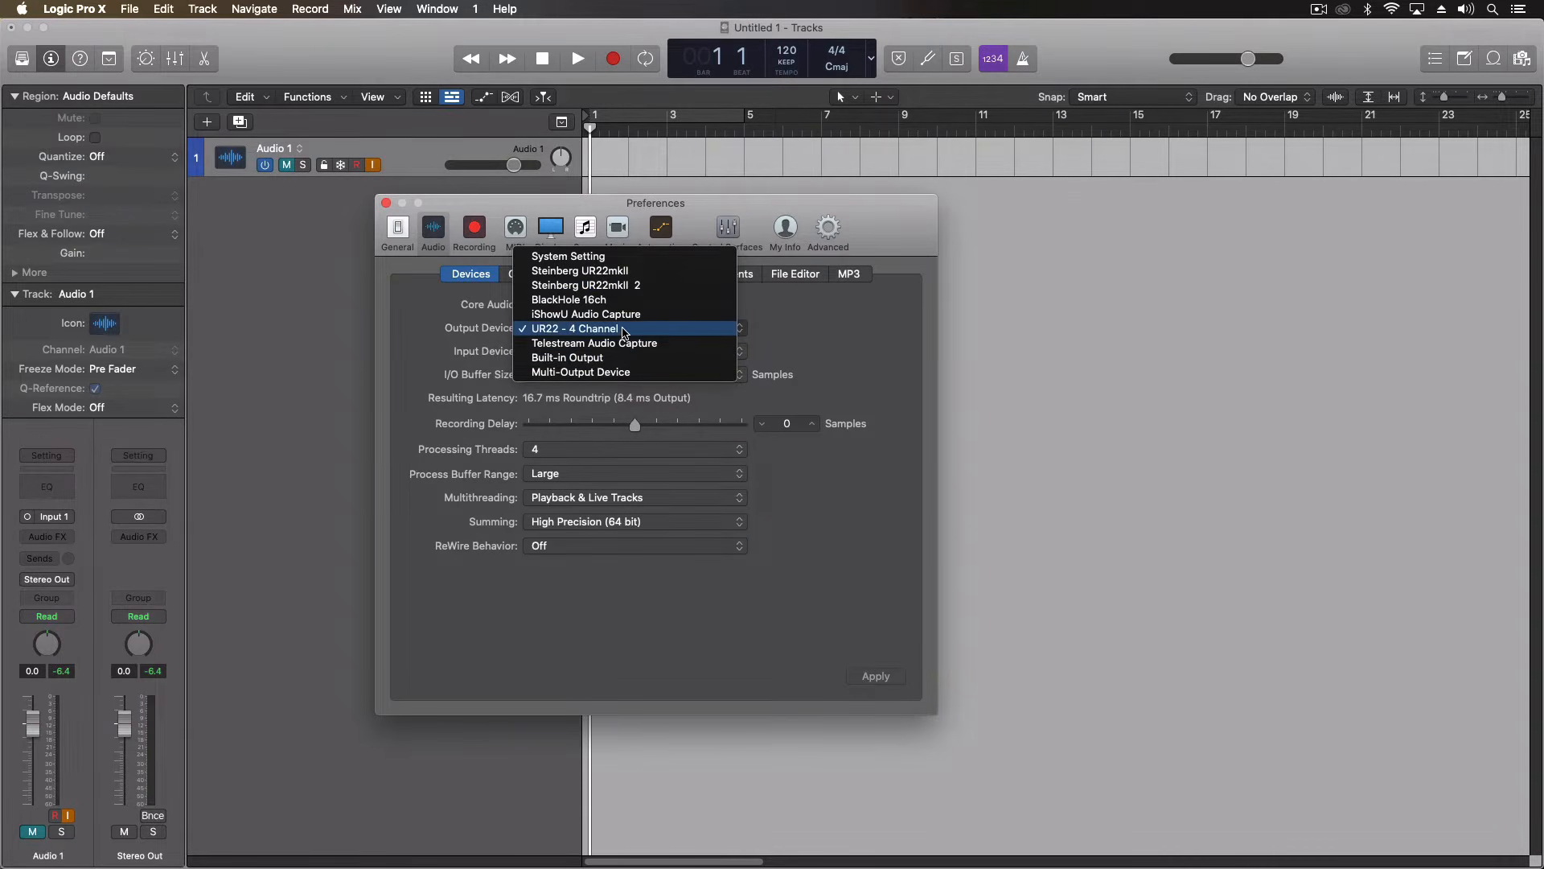
{"action": "left_click", "coordinate": [591, 270]}
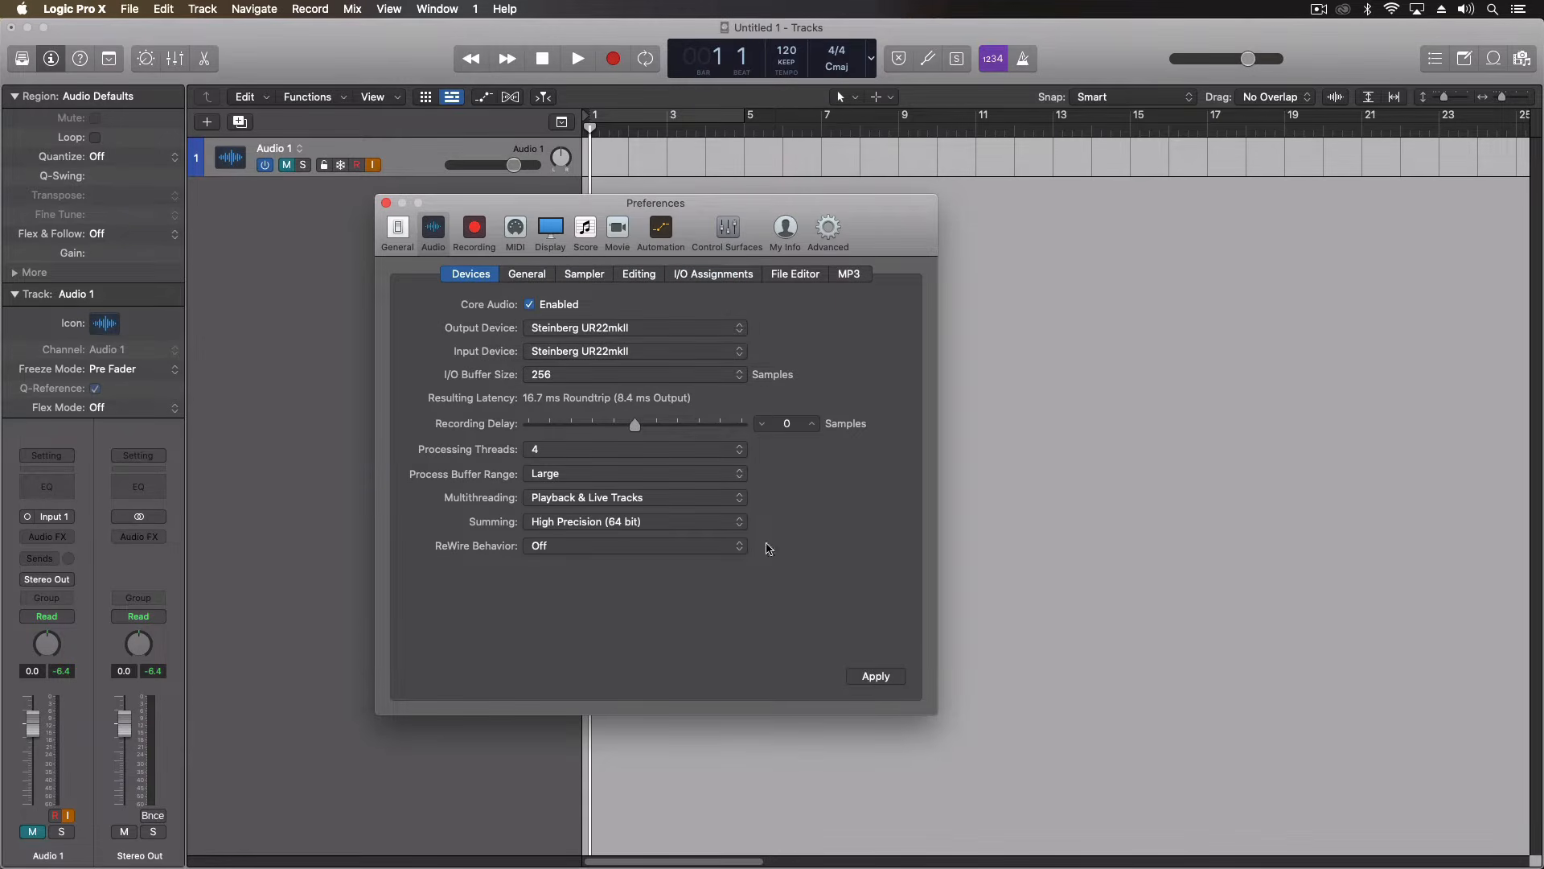
{"action": "left_click", "coordinate": [874, 677]}
Switch the output device to Steinberg UR22mkII 2 and apply the change
{"action": "left_click", "coordinate": [553, 329]}
{"action": "left_click", "coordinate": [553, 343]}
{"action": "left_click", "coordinate": [876, 675]}
Set the output device to Built-in Output, apply it and close the preferences
{"action": "left_click", "coordinate": [580, 330]}
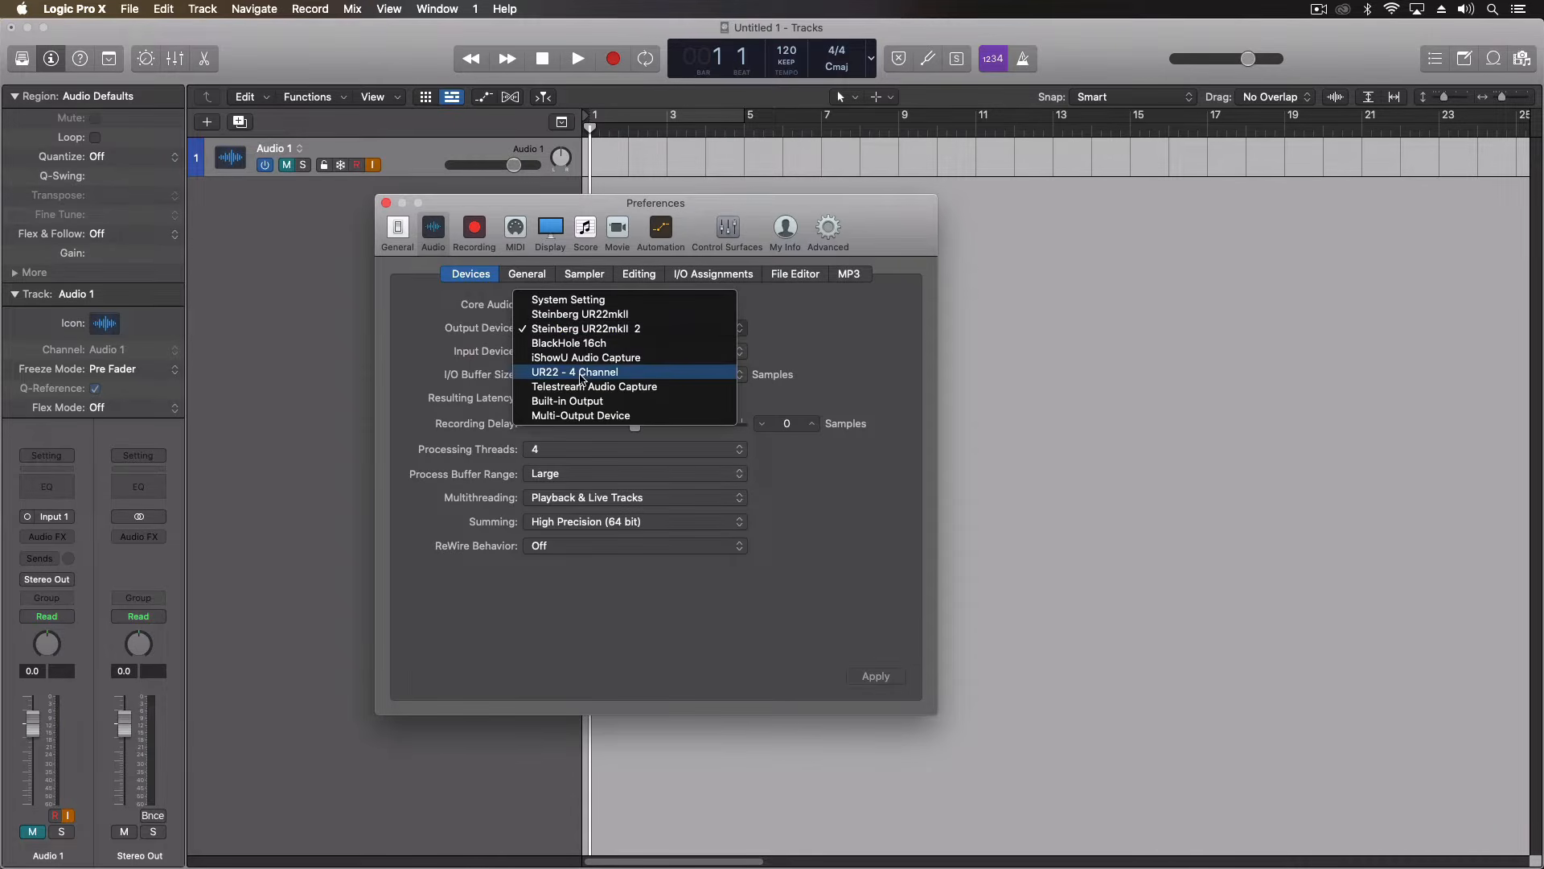
{"action": "left_click", "coordinate": [582, 401]}
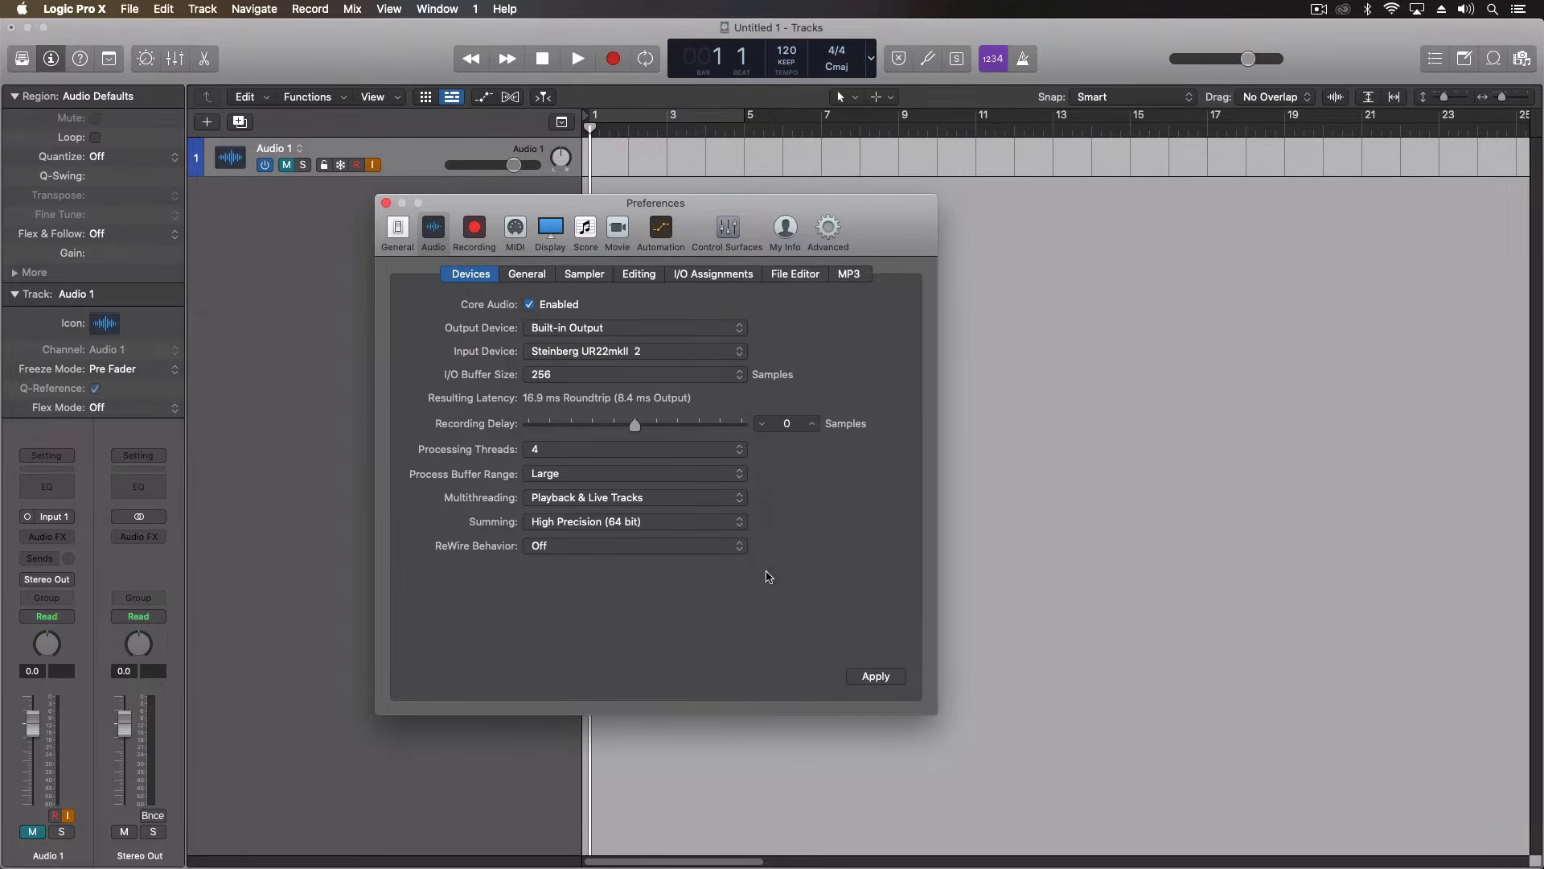
{"action": "left_click", "coordinate": [875, 678]}
{"action": "left_click", "coordinate": [610, 351]}
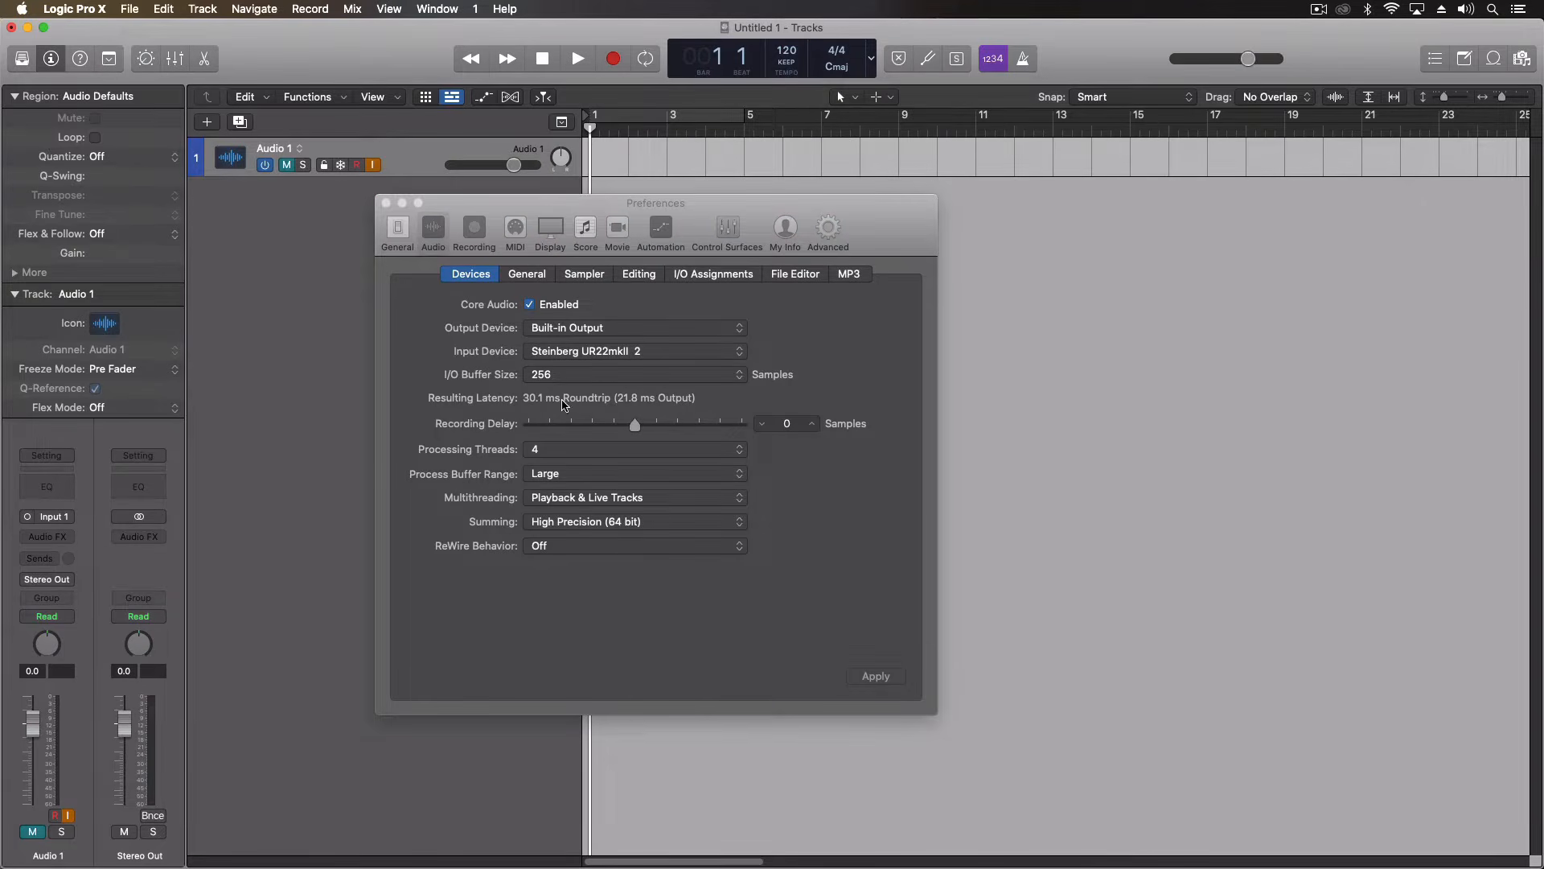
{"action": "left_click", "coordinate": [386, 204]}
Switch to Audio MIDI Setup and view the settings of the Multi-Output Device
{"action": "key", "text": "super+Tab"}
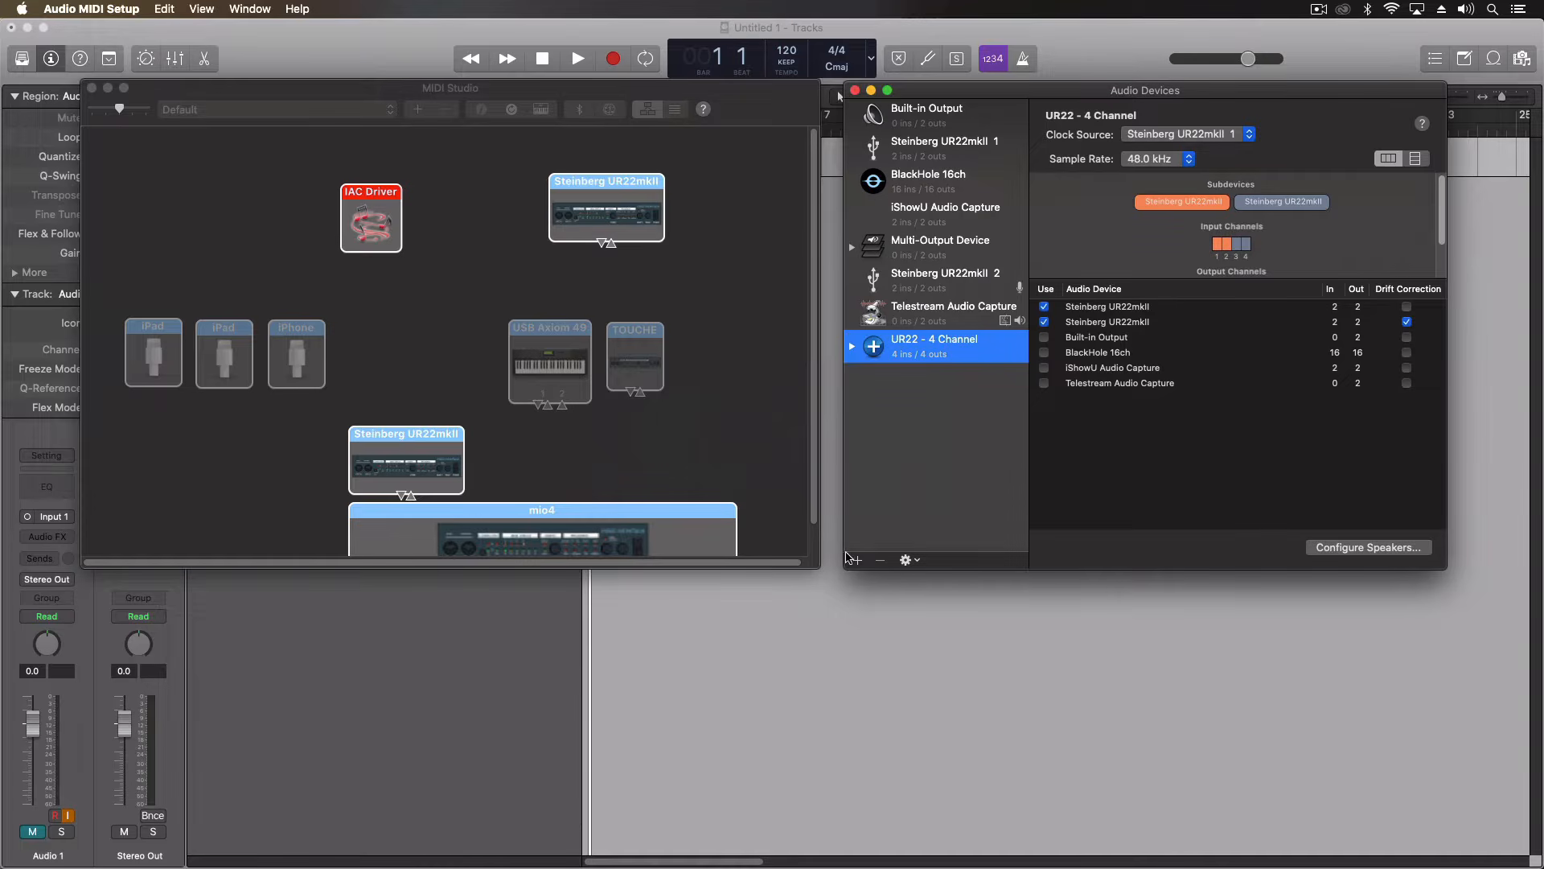
{"action": "left_click", "coordinate": [933, 256]}
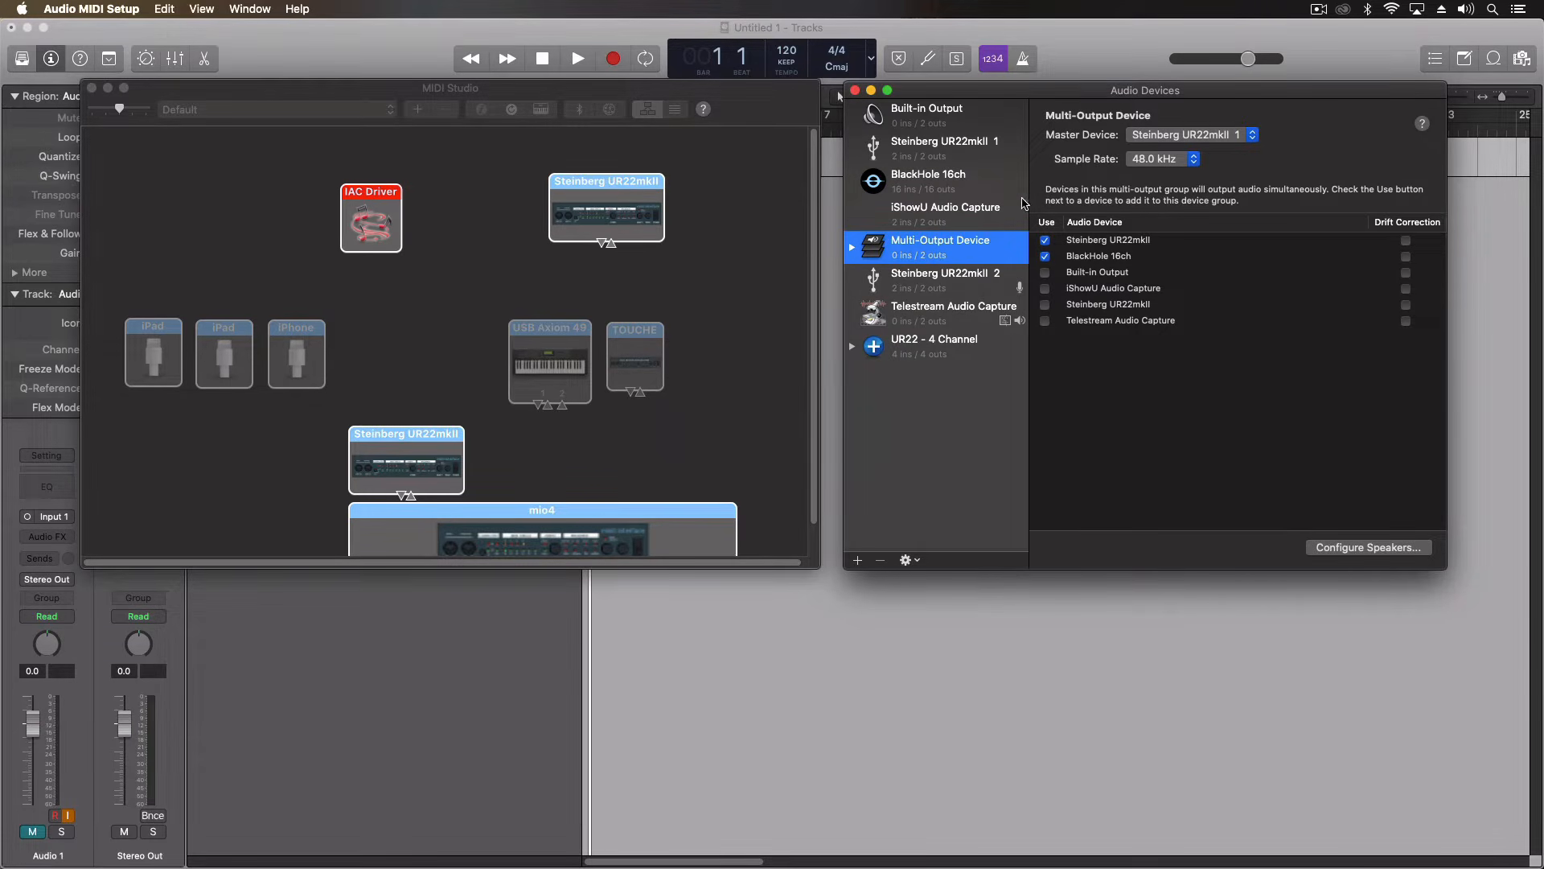
Enlarge the MIDI Studio window to show the whole mio4 and stack both Steinberg UR22mkII devices beside it
{"action": "left_click", "coordinate": [474, 94]}
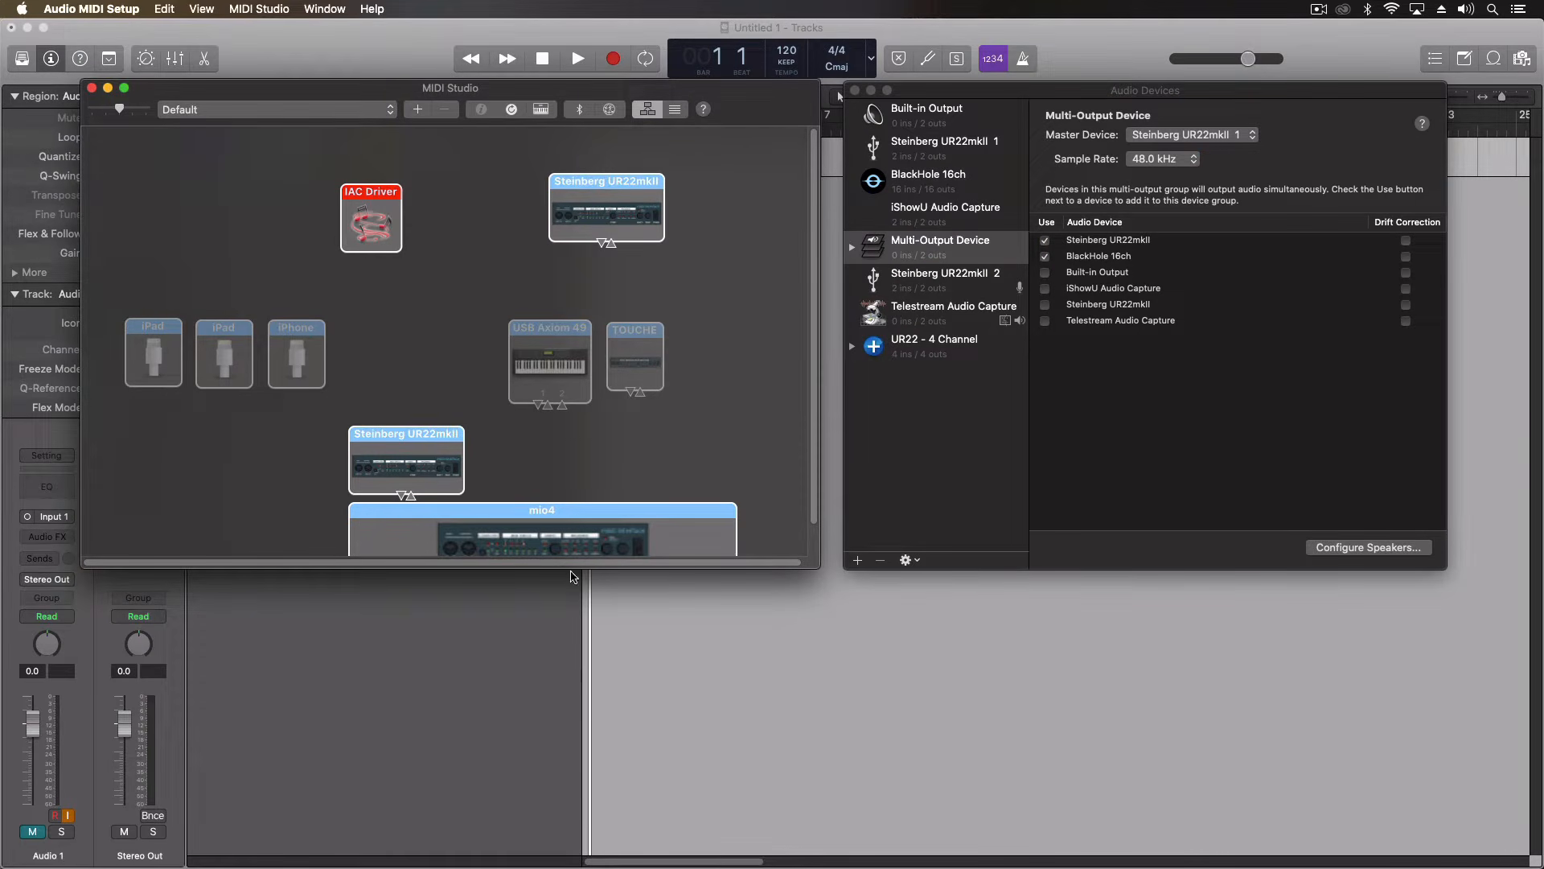
{"action": "left_click_drag", "start_coordinate": [569, 569], "coordinate": [556, 669]}
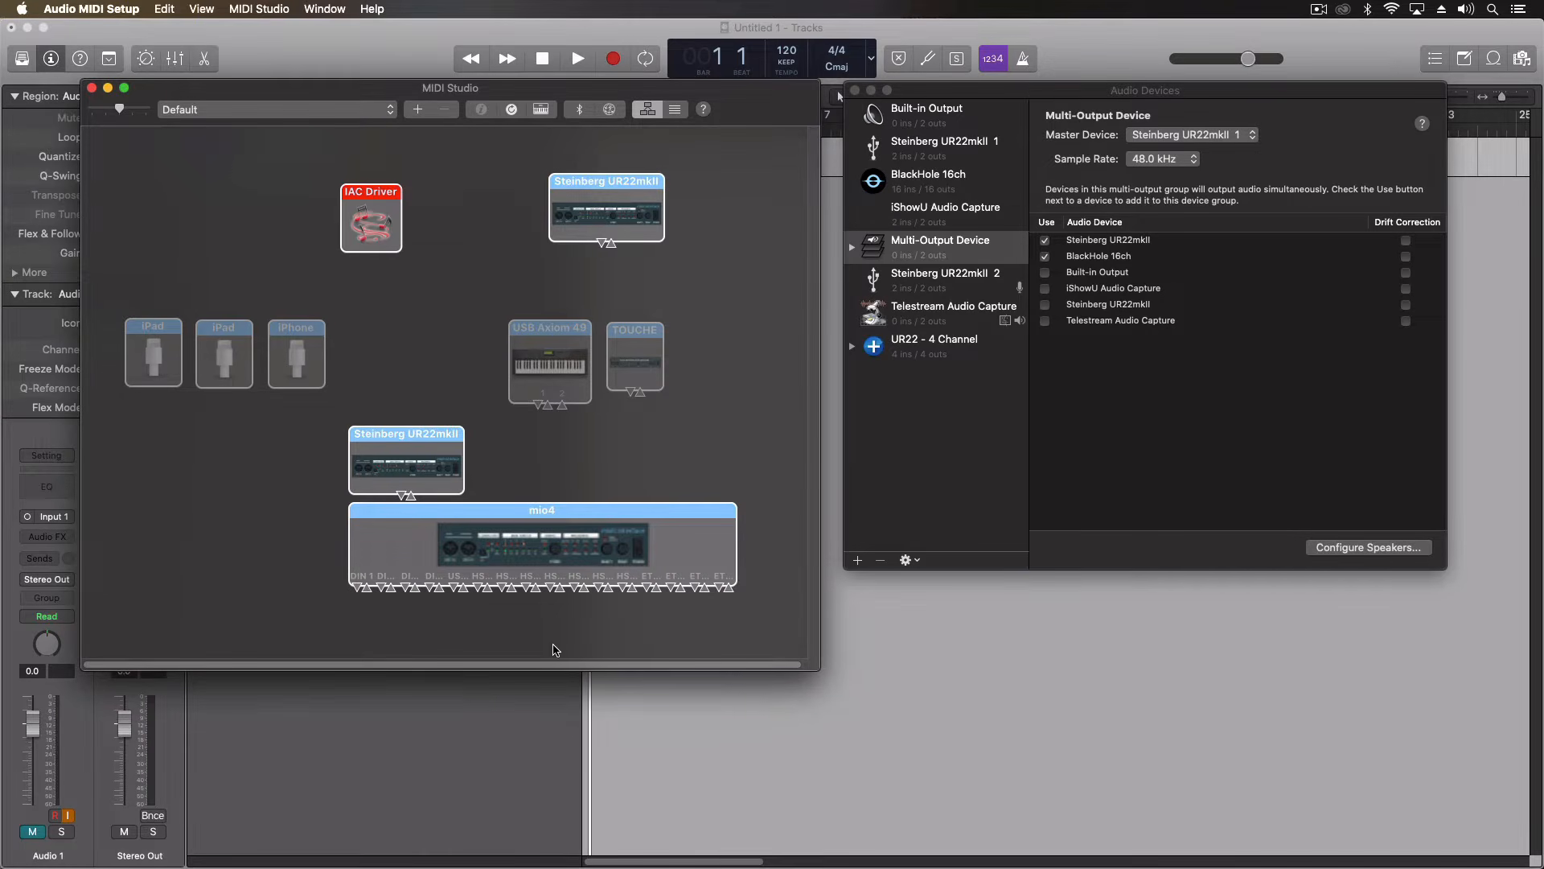
{"action": "left_click_drag", "start_coordinate": [423, 438], "coordinate": [230, 521]}
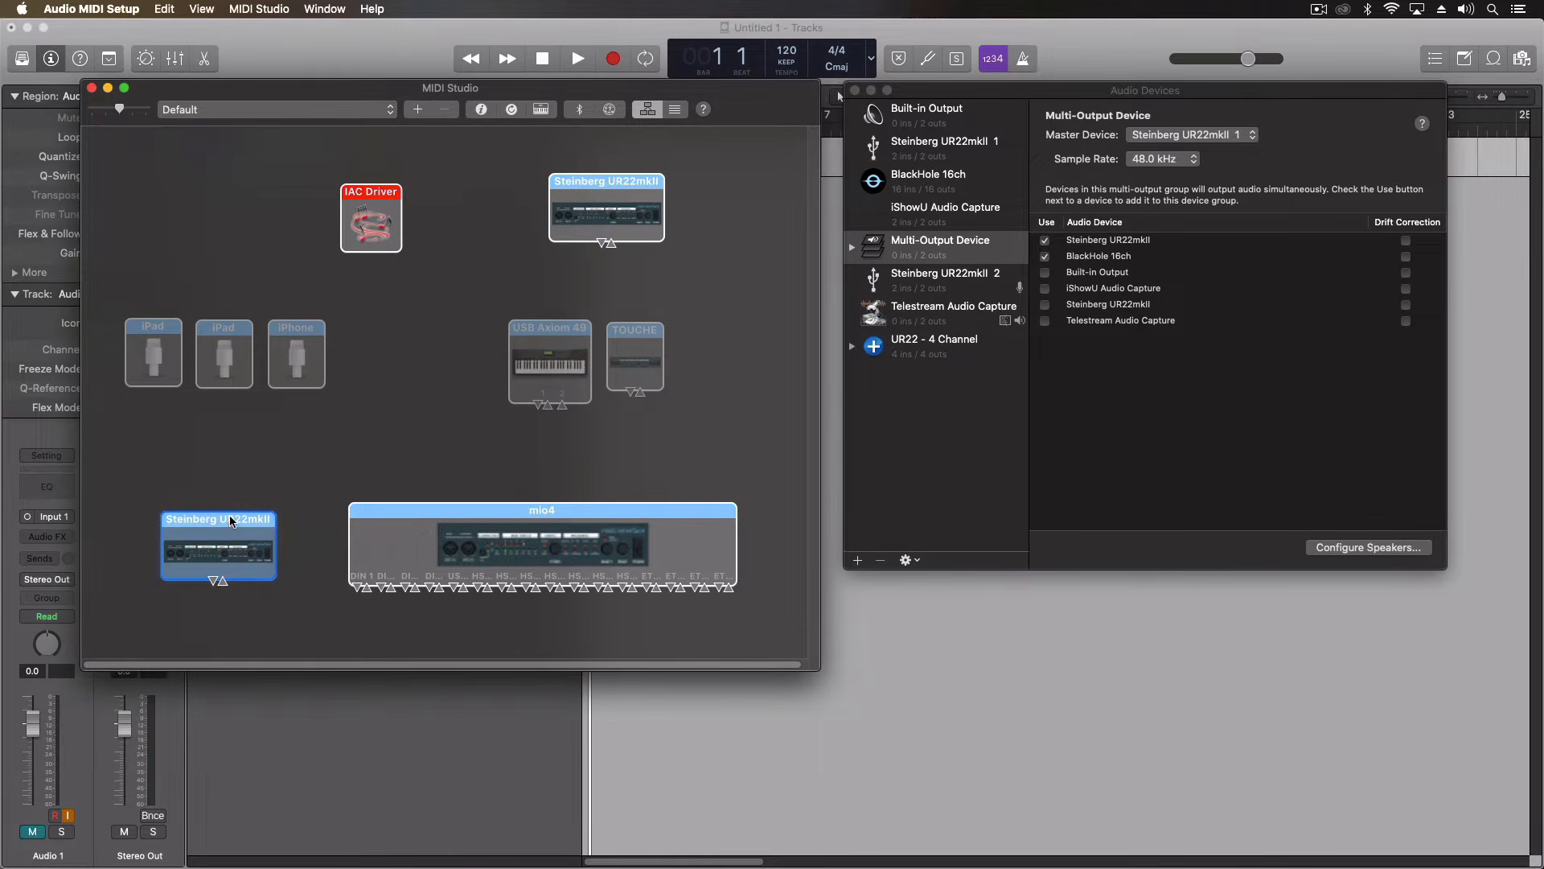
{"action": "left_click", "coordinate": [391, 374]}
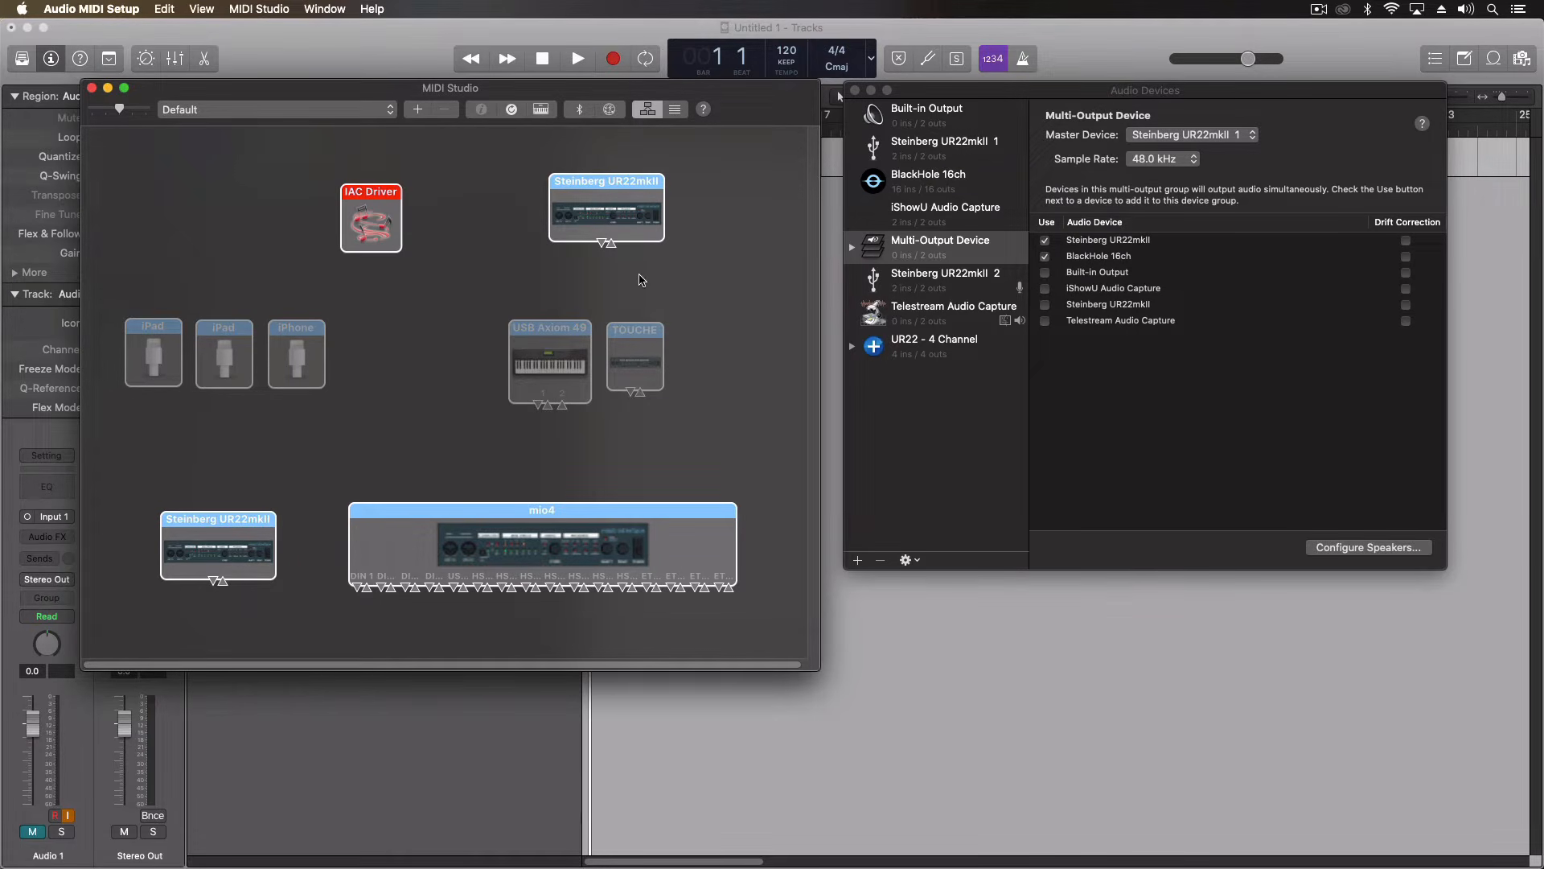
{"action": "left_click", "coordinate": [605, 200]}
{"action": "left_click_drag", "start_coordinate": [605, 199], "coordinate": [227, 448]}
{"action": "left_click", "coordinate": [288, 465]}
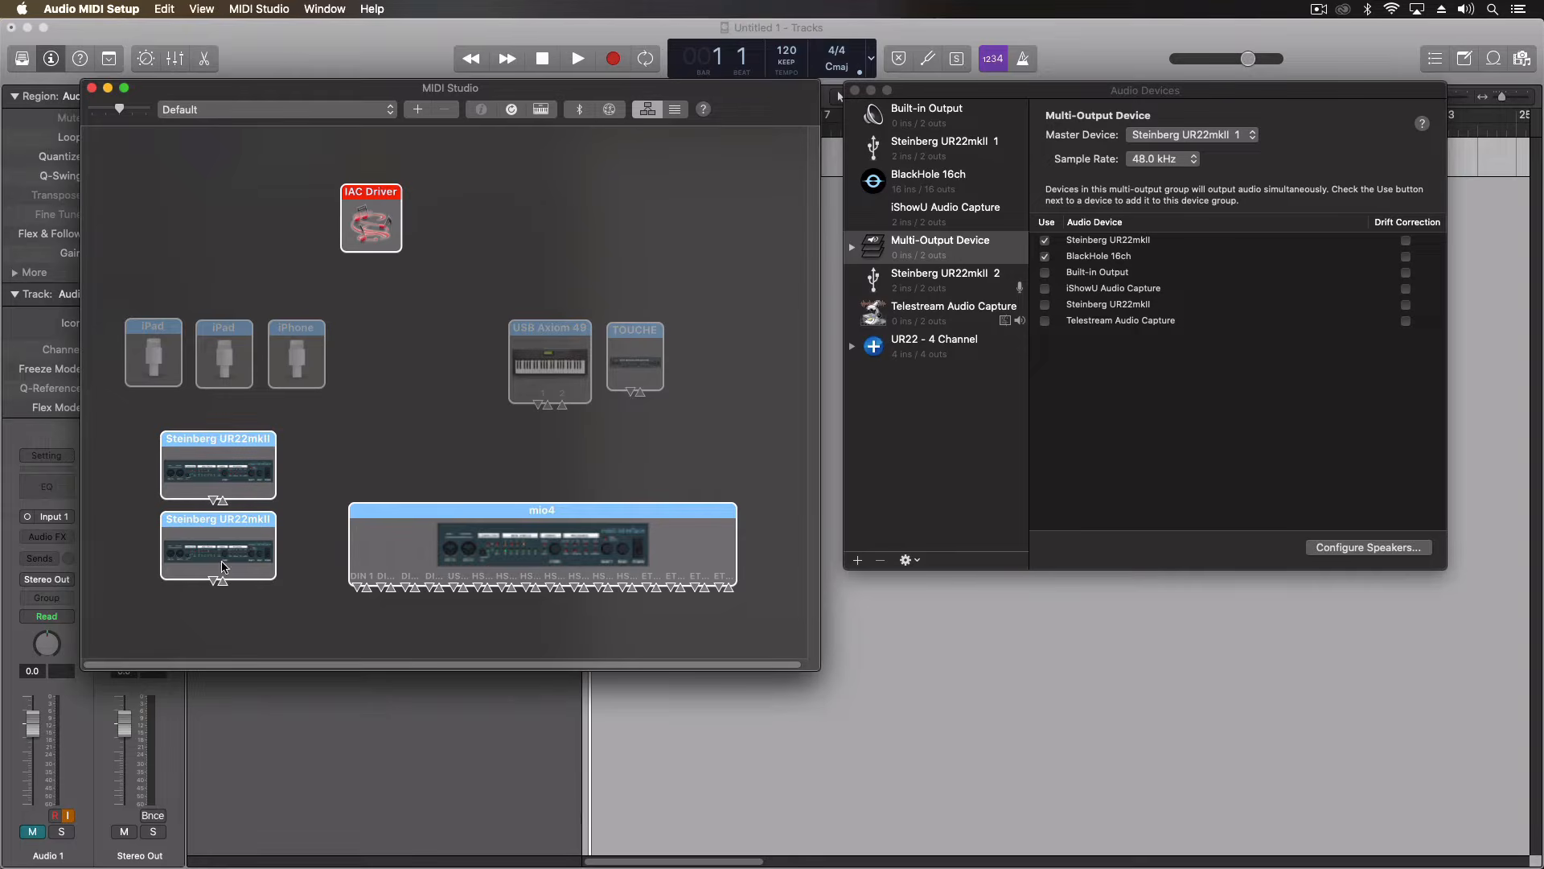
Examine the mio4, USB Axiom 49 and TOUCHE devices in MIDI Studio one after another
{"action": "left_click", "coordinate": [528, 542]}
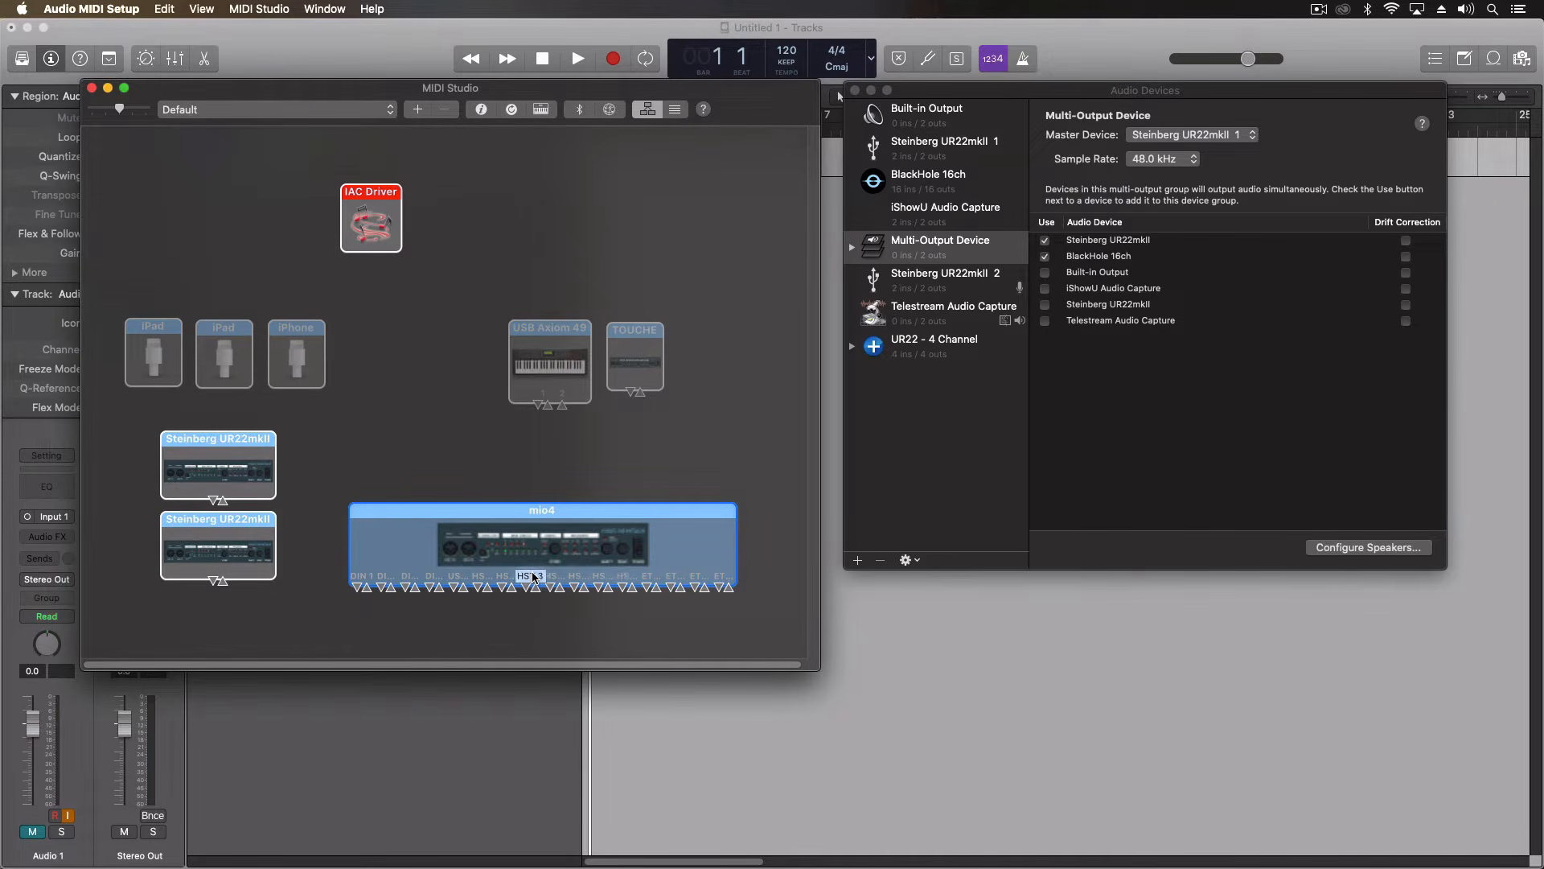
{"action": "left_click", "coordinate": [550, 347]}
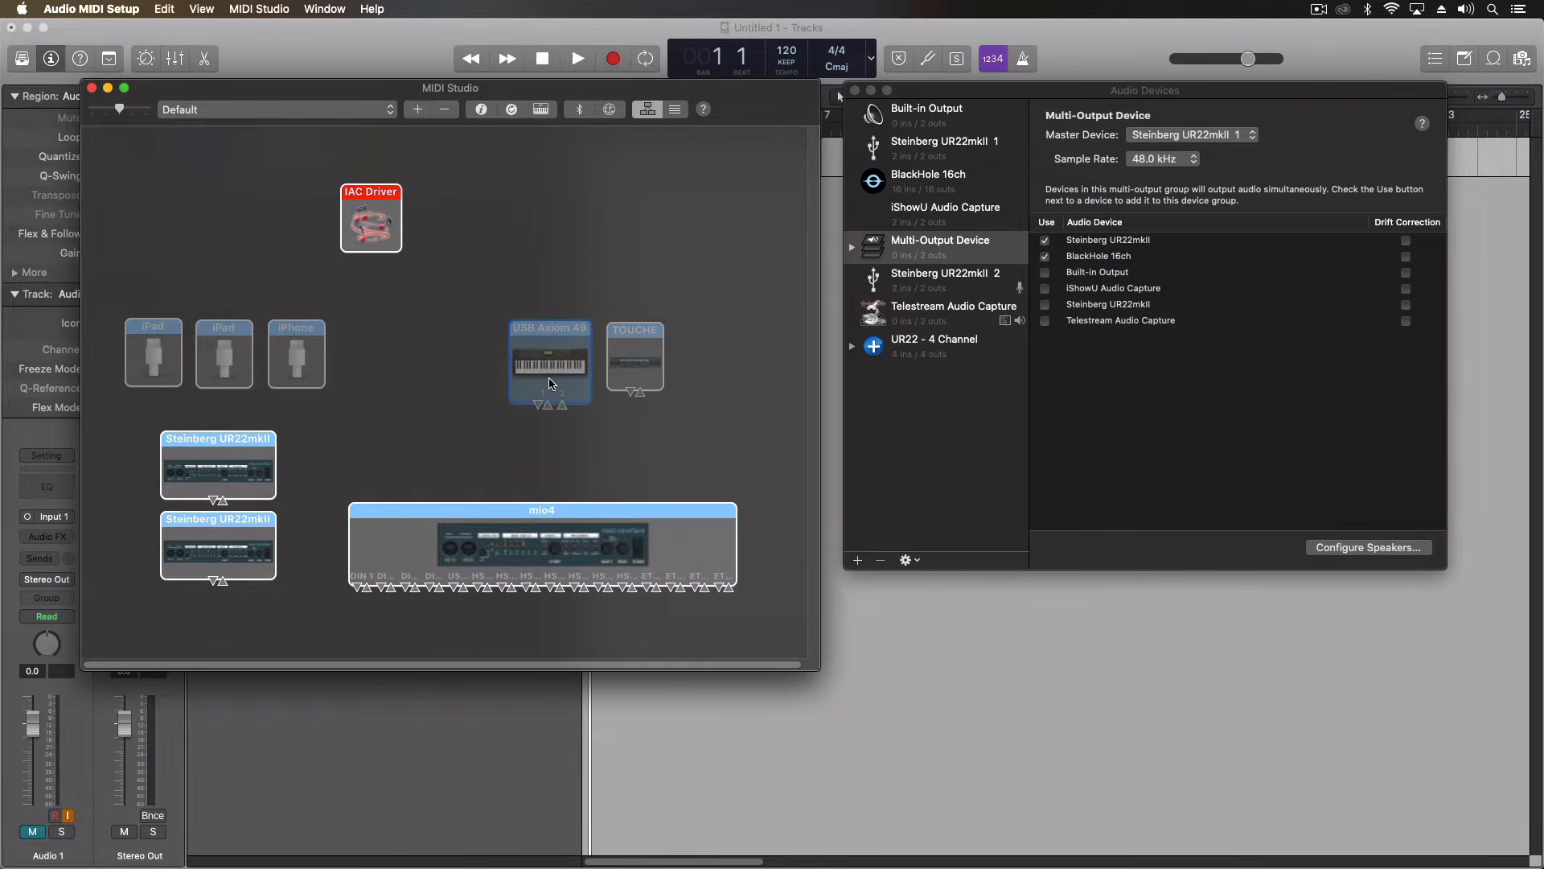
{"action": "left_click_drag", "start_coordinate": [549, 371], "coordinate": [548, 365]}
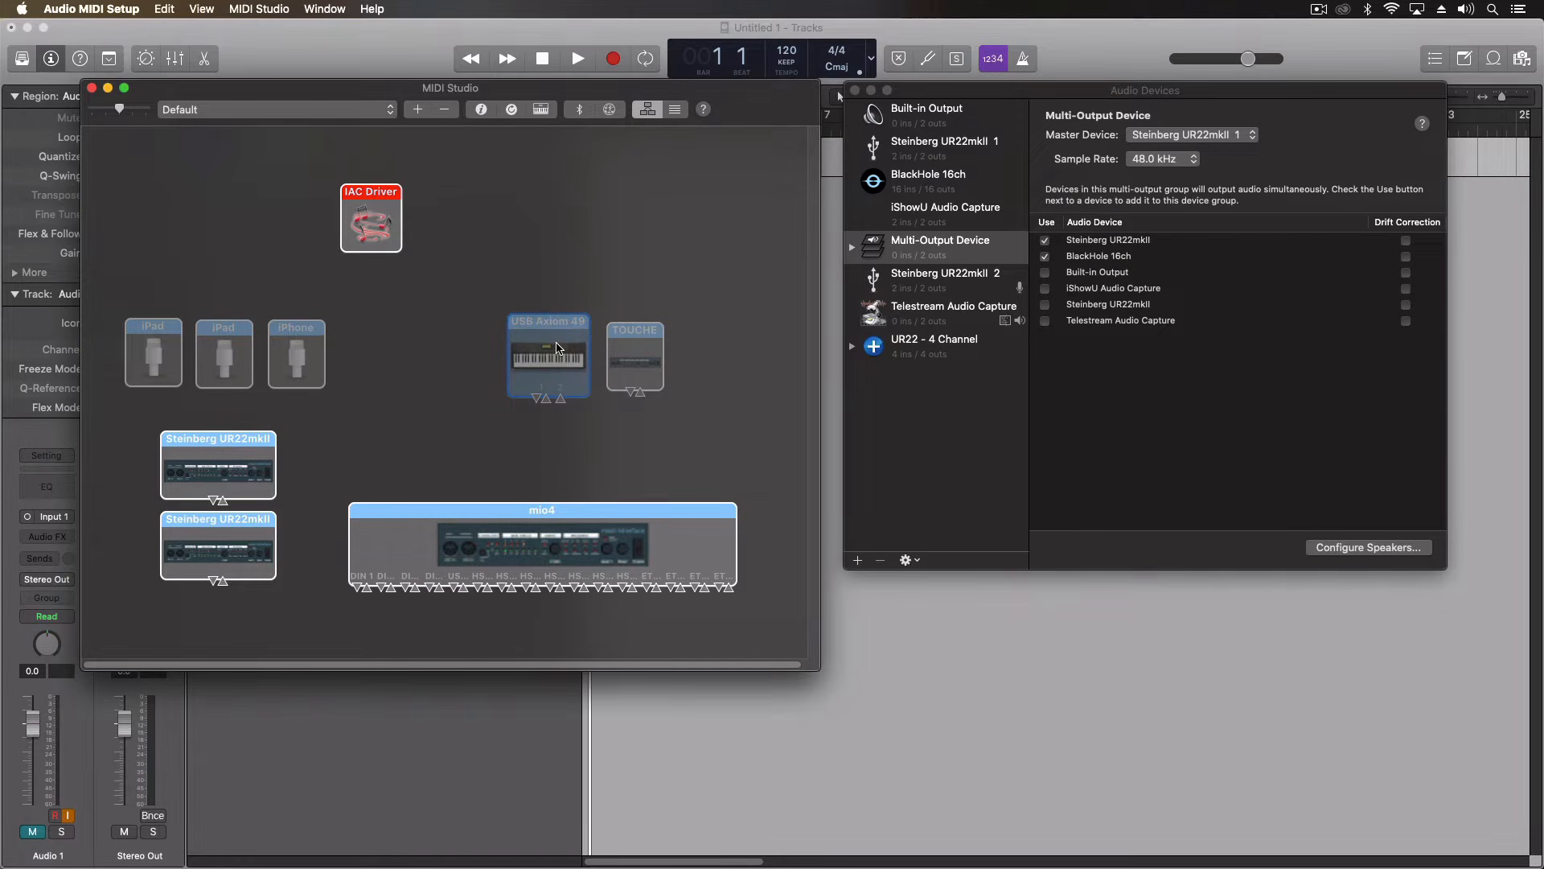
{"action": "left_click", "coordinate": [642, 383]}
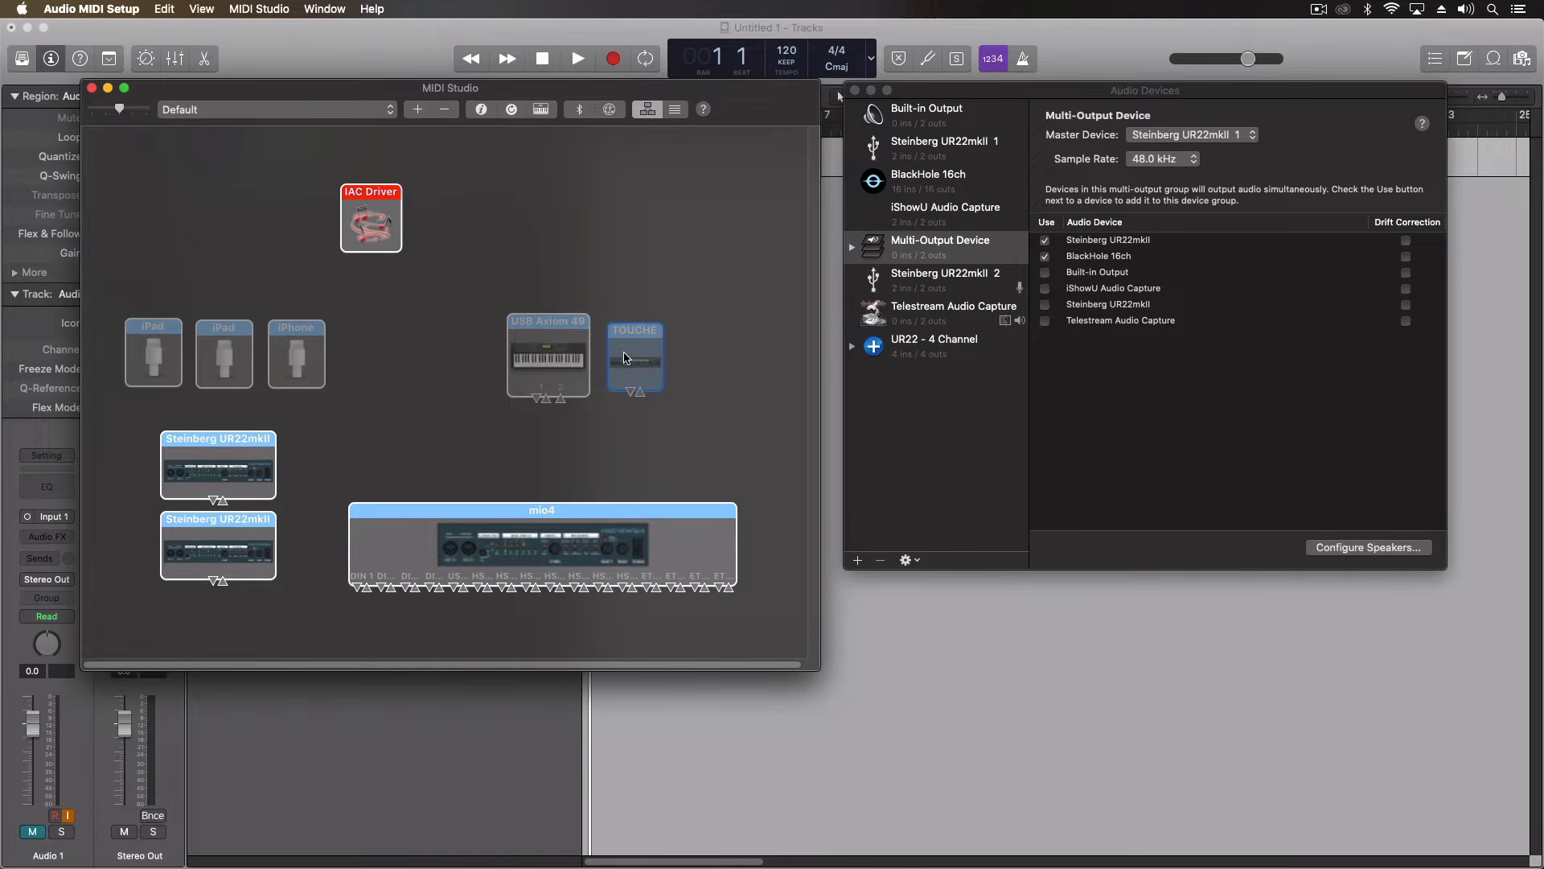
Remove the two disconnected iPads and the iPhone from the MIDI Studio setup
{"action": "left_click", "coordinate": [372, 355]}
{"action": "left_click_drag", "start_coordinate": [406, 359], "coordinate": [134, 356]}
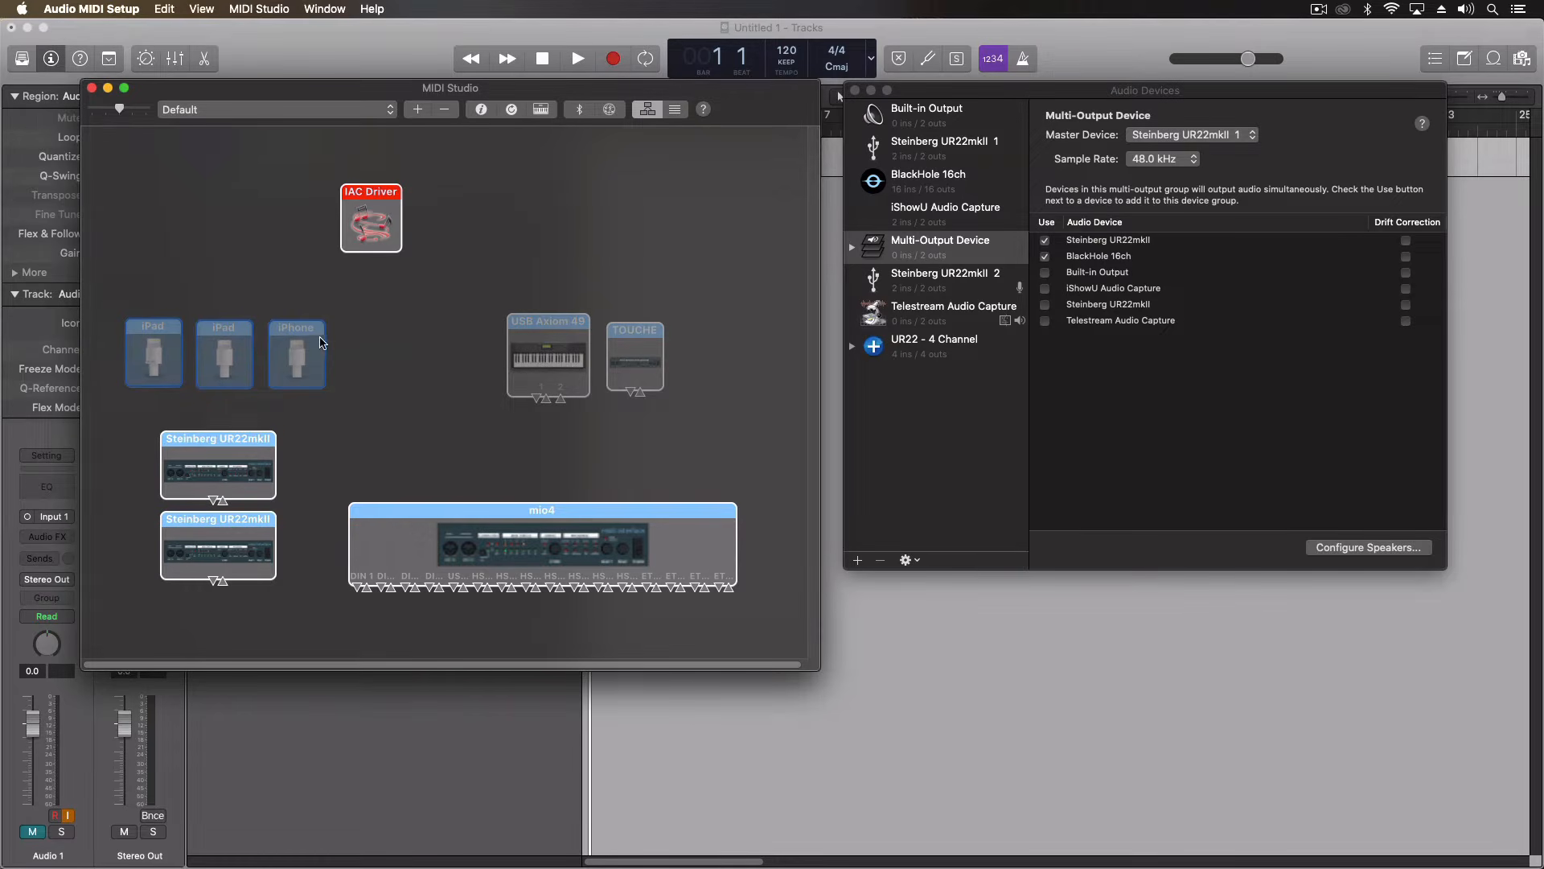
{"action": "left_click", "coordinate": [400, 352]}
{"action": "left_click_drag", "start_coordinate": [399, 352], "coordinate": [118, 347]}
{"action": "left_click", "coordinate": [446, 110]}
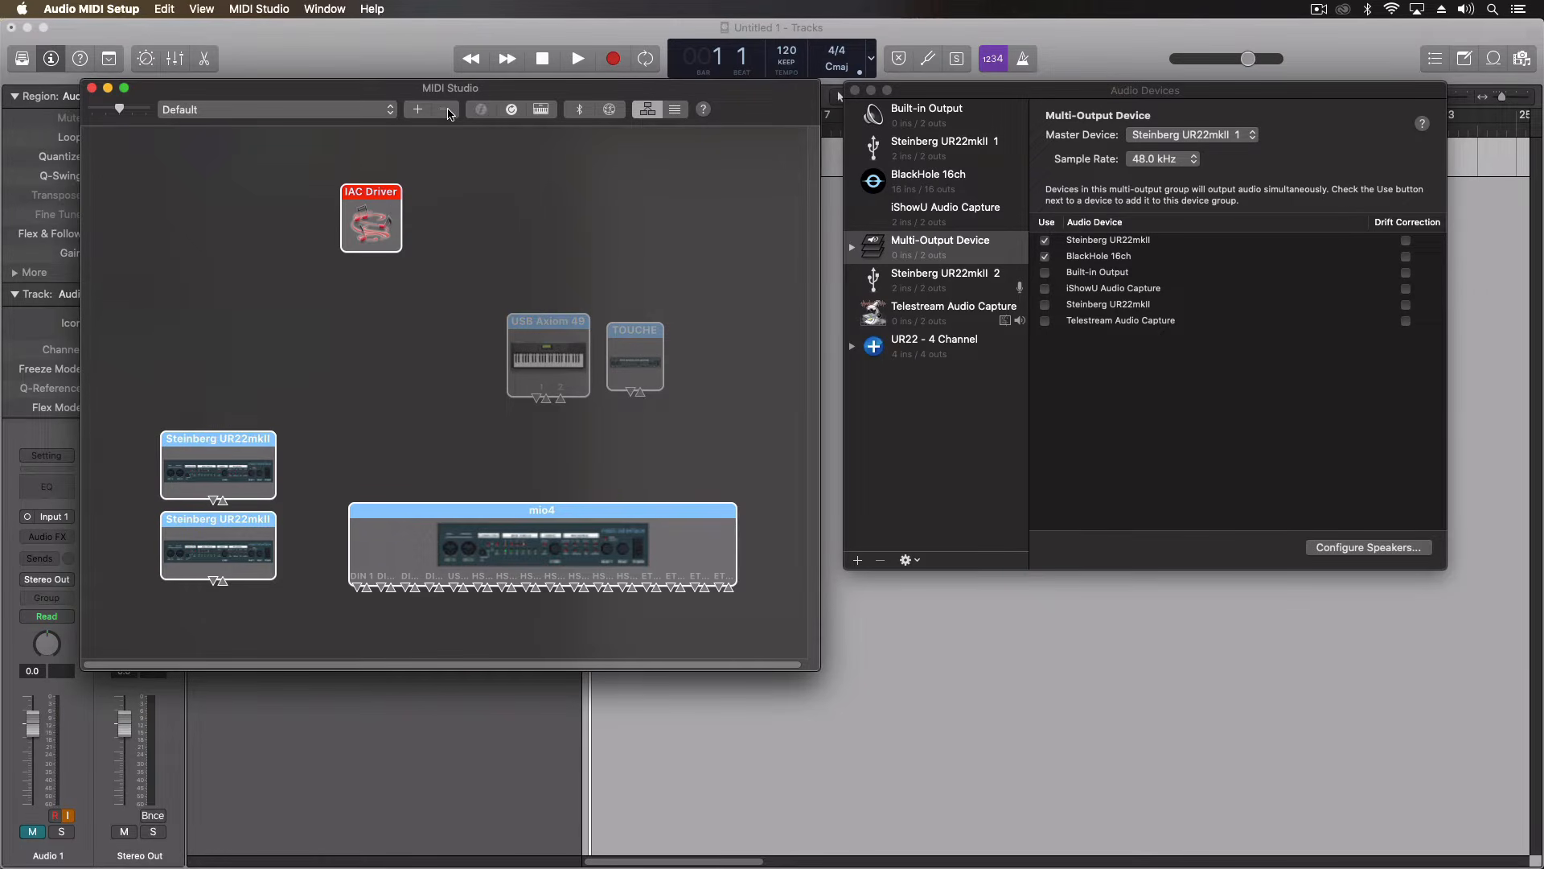
Remove the disconnected USB Axiom 49 and TOUCHE from the MIDI setup and move the IAC Driver closer to the remaining devices
{"action": "left_click_drag", "start_coordinate": [459, 299], "coordinate": [786, 412]}
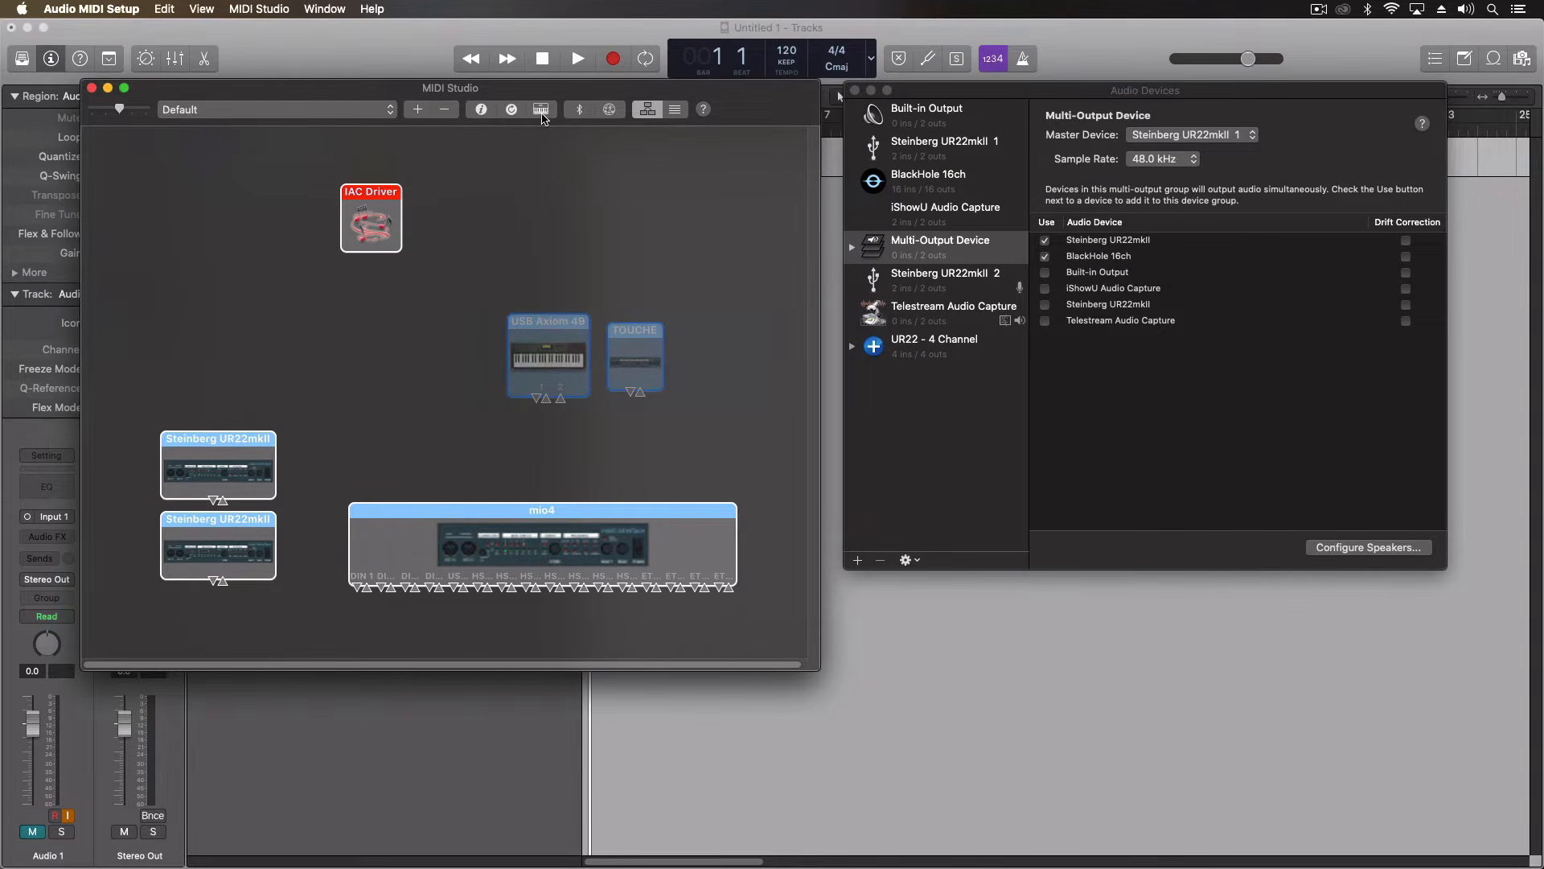
{"action": "left_click", "coordinate": [447, 110]}
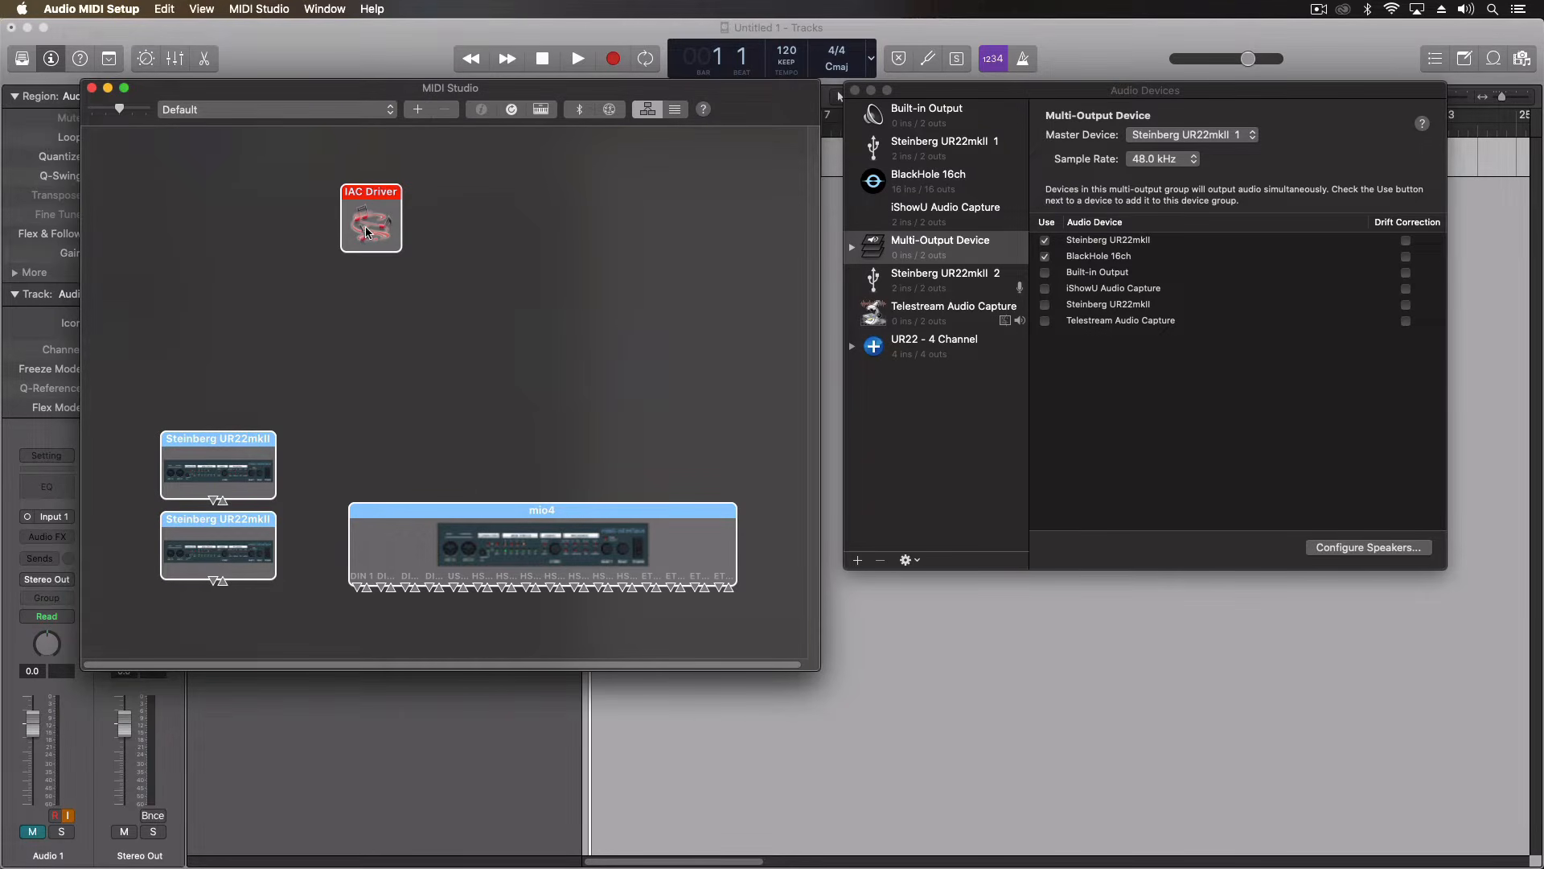
{"action": "left_click_drag", "start_coordinate": [366, 232], "coordinate": [396, 330]}
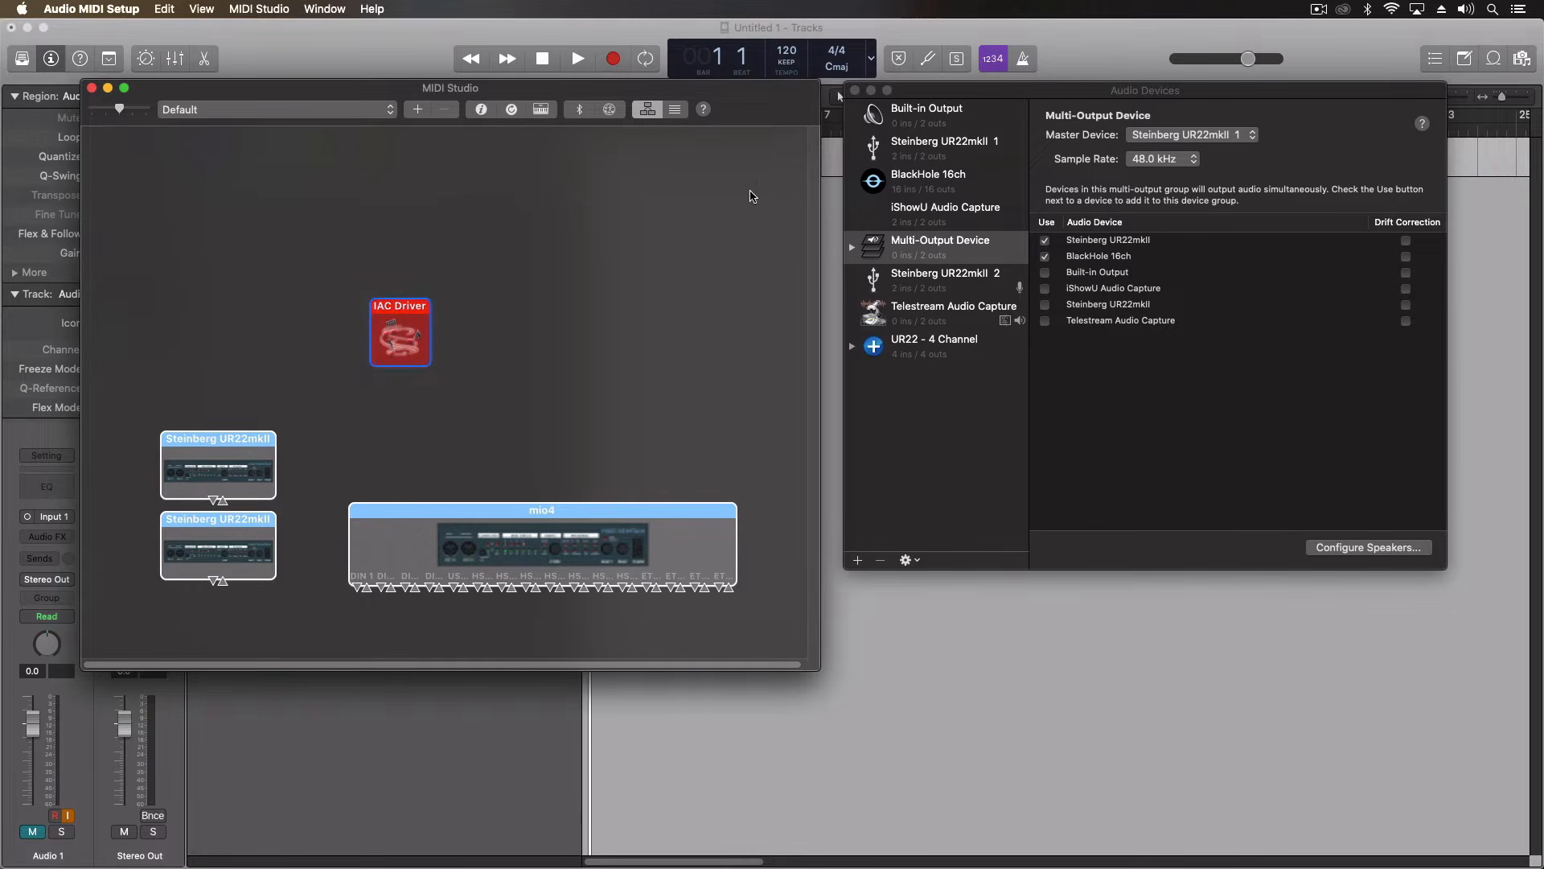
Examine the IAC Driver's online status, channel properties, ports and MIDI-CI capabilities, and close its properties
{"action": "double_click", "coordinate": [403, 330]}
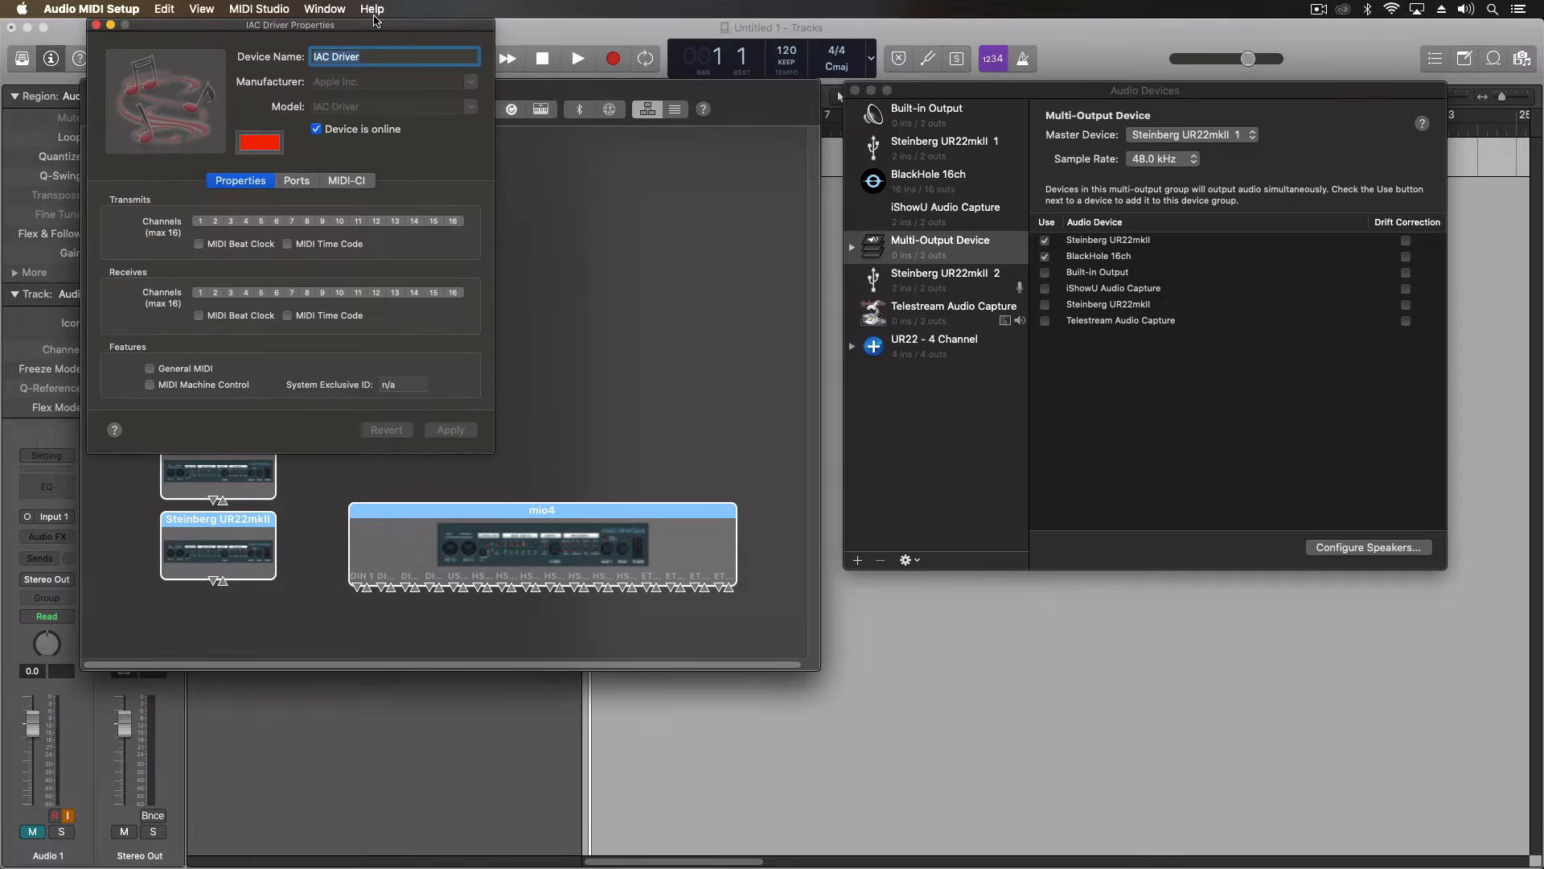
{"action": "left_click_drag", "start_coordinate": [378, 24], "coordinate": [587, 175]}
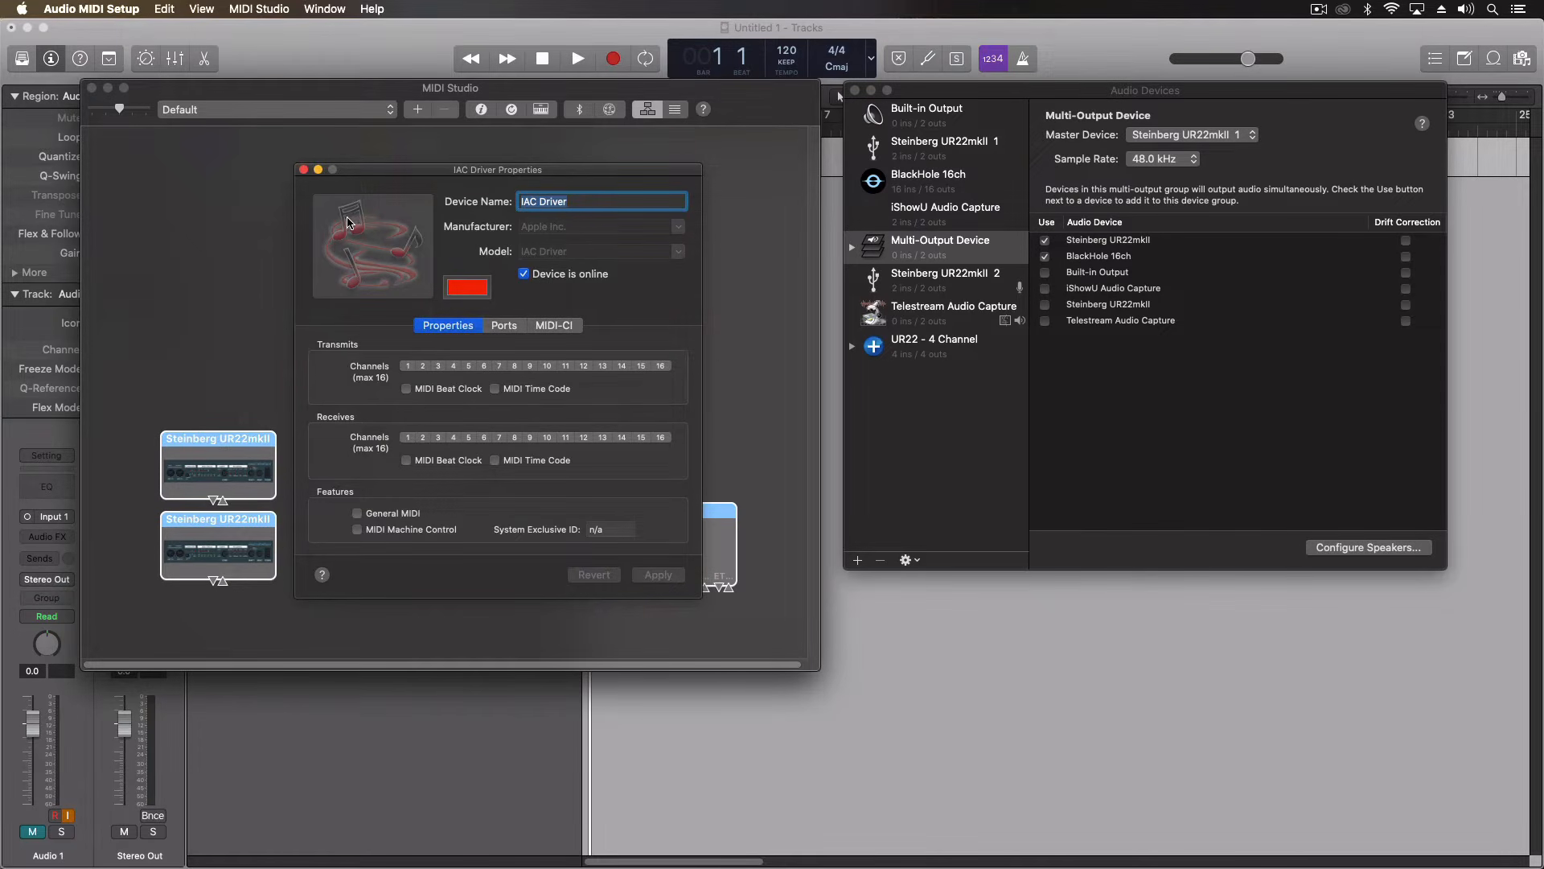
{"action": "left_click", "coordinate": [524, 274]}
{"action": "left_click", "coordinate": [501, 326]}
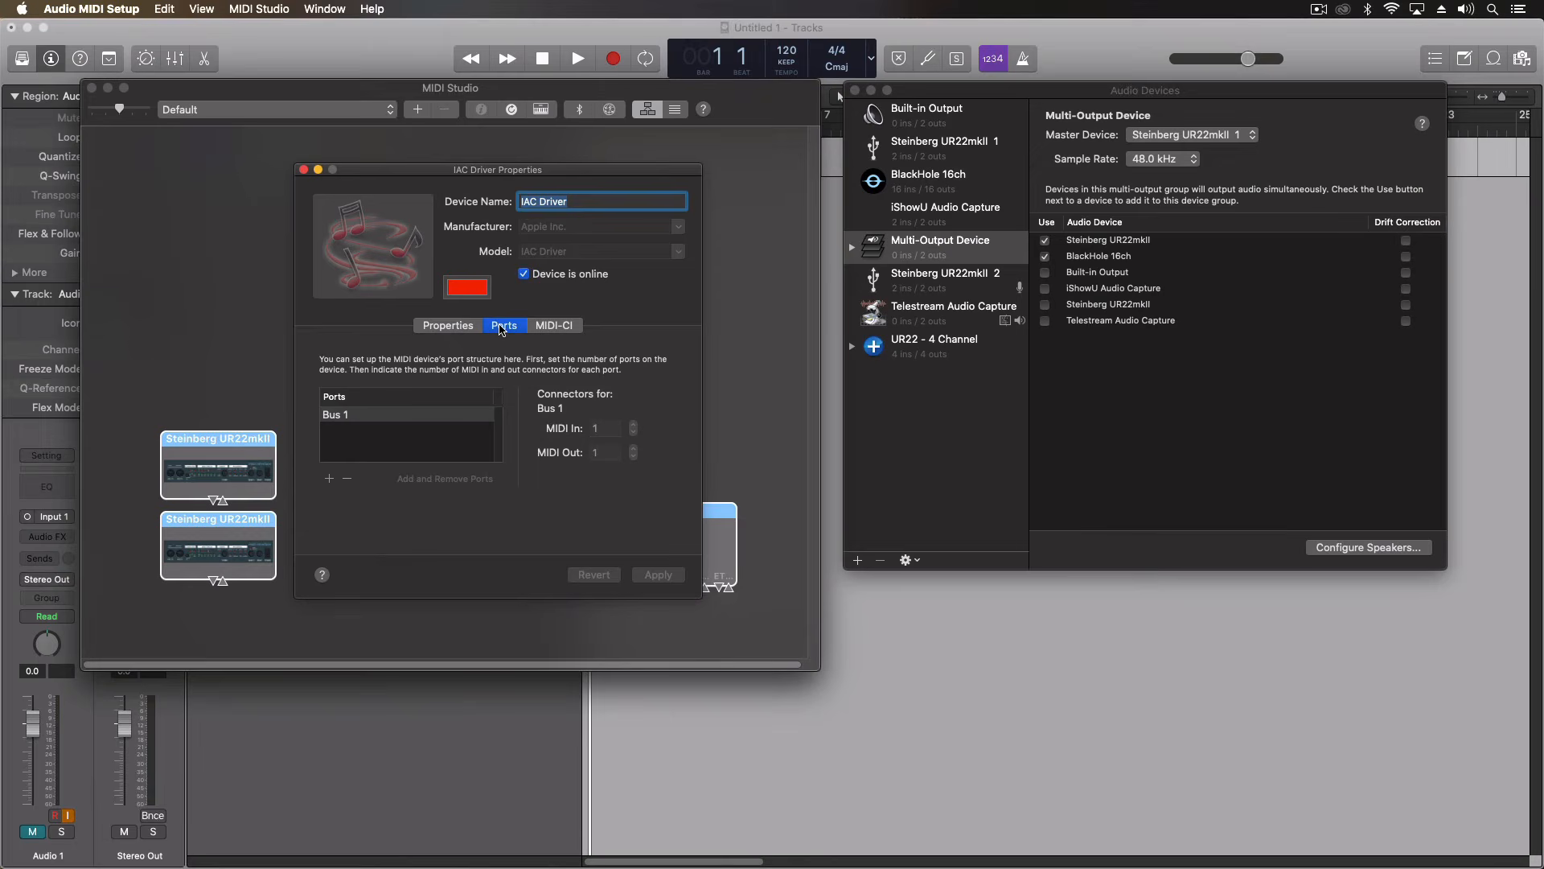
{"action": "left_click", "coordinate": [446, 327]}
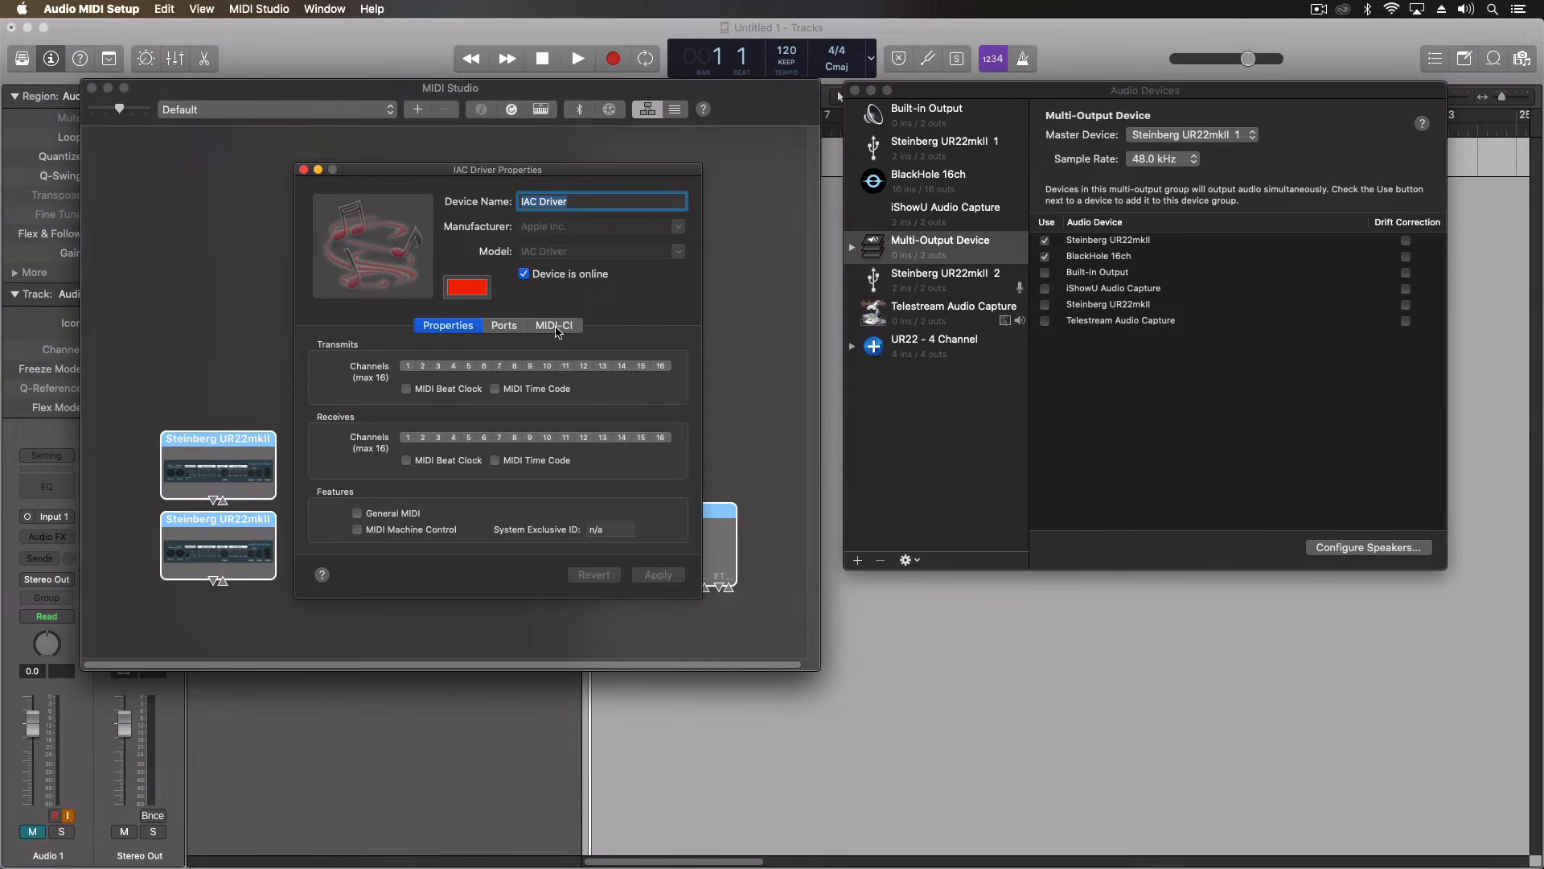
{"action": "left_click", "coordinate": [555, 327]}
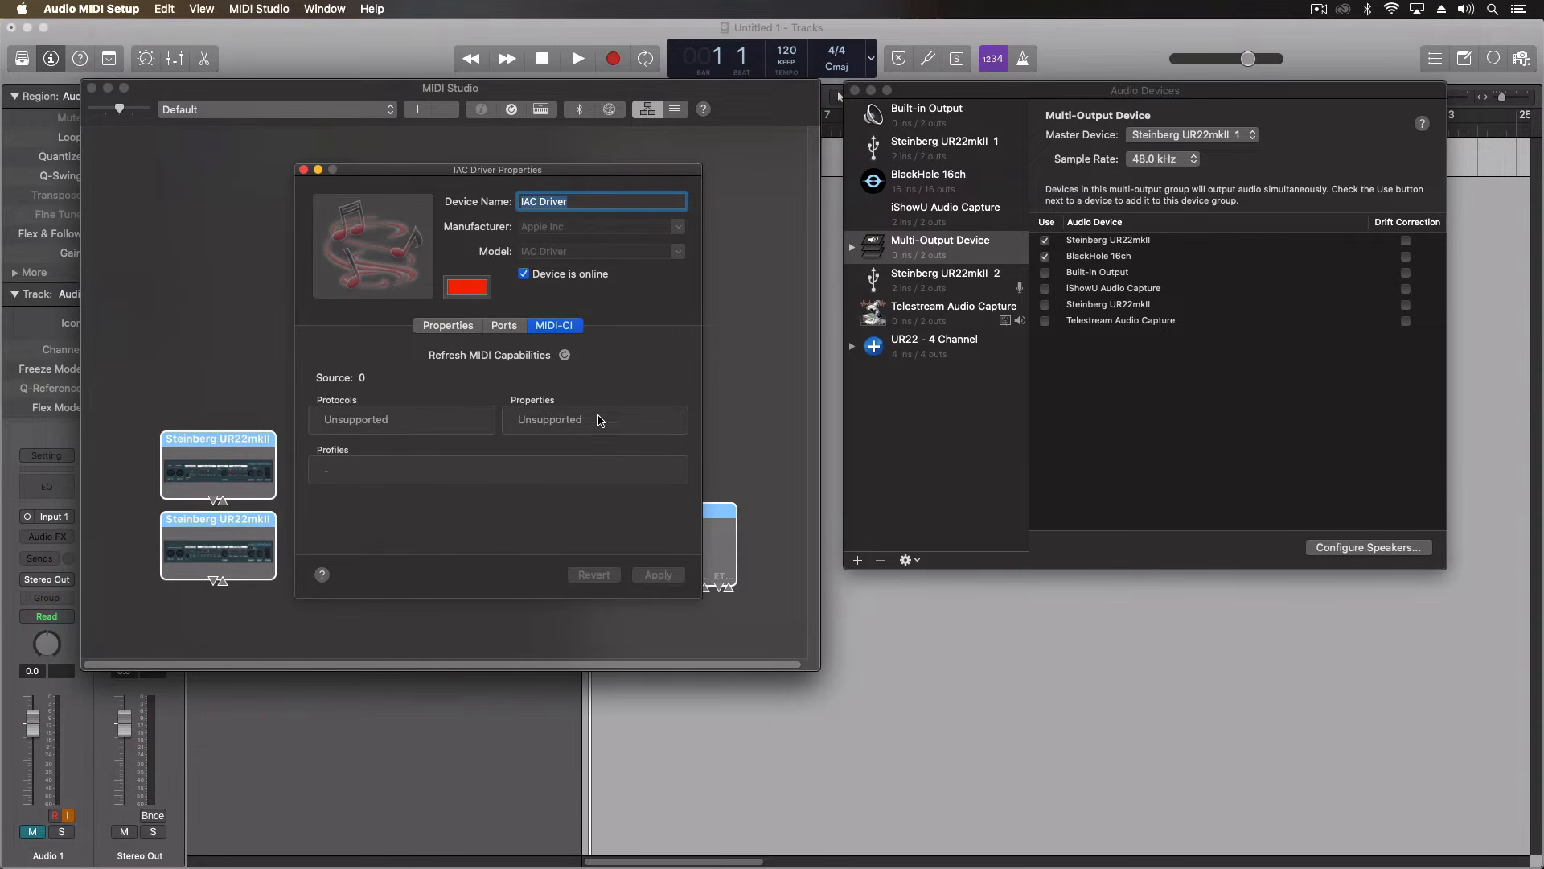
{"action": "left_click", "coordinate": [441, 327]}
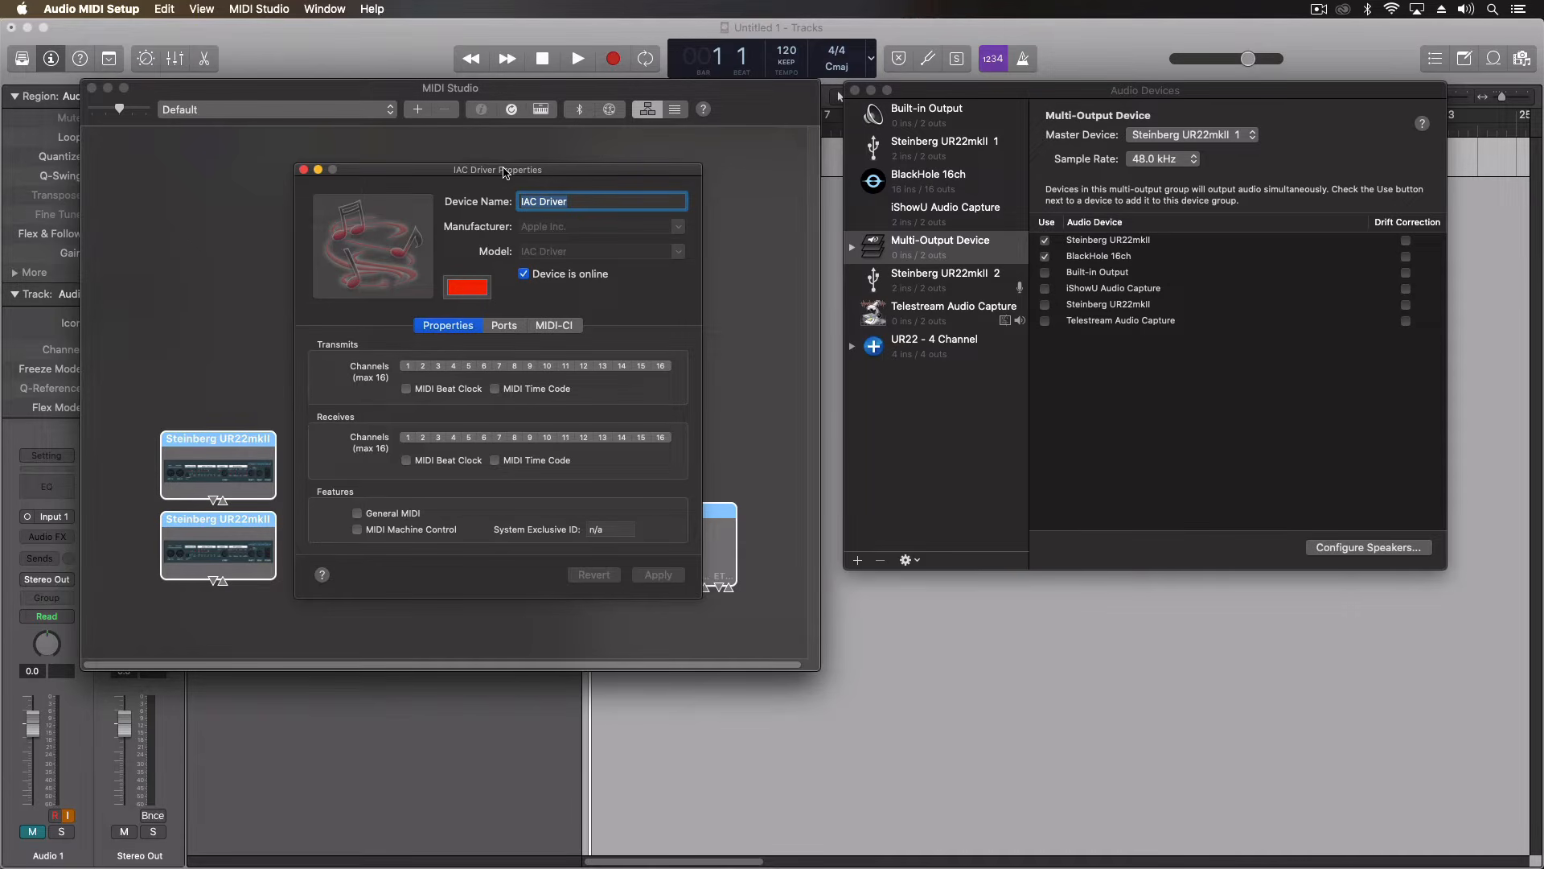
{"action": "left_click", "coordinate": [304, 170]}
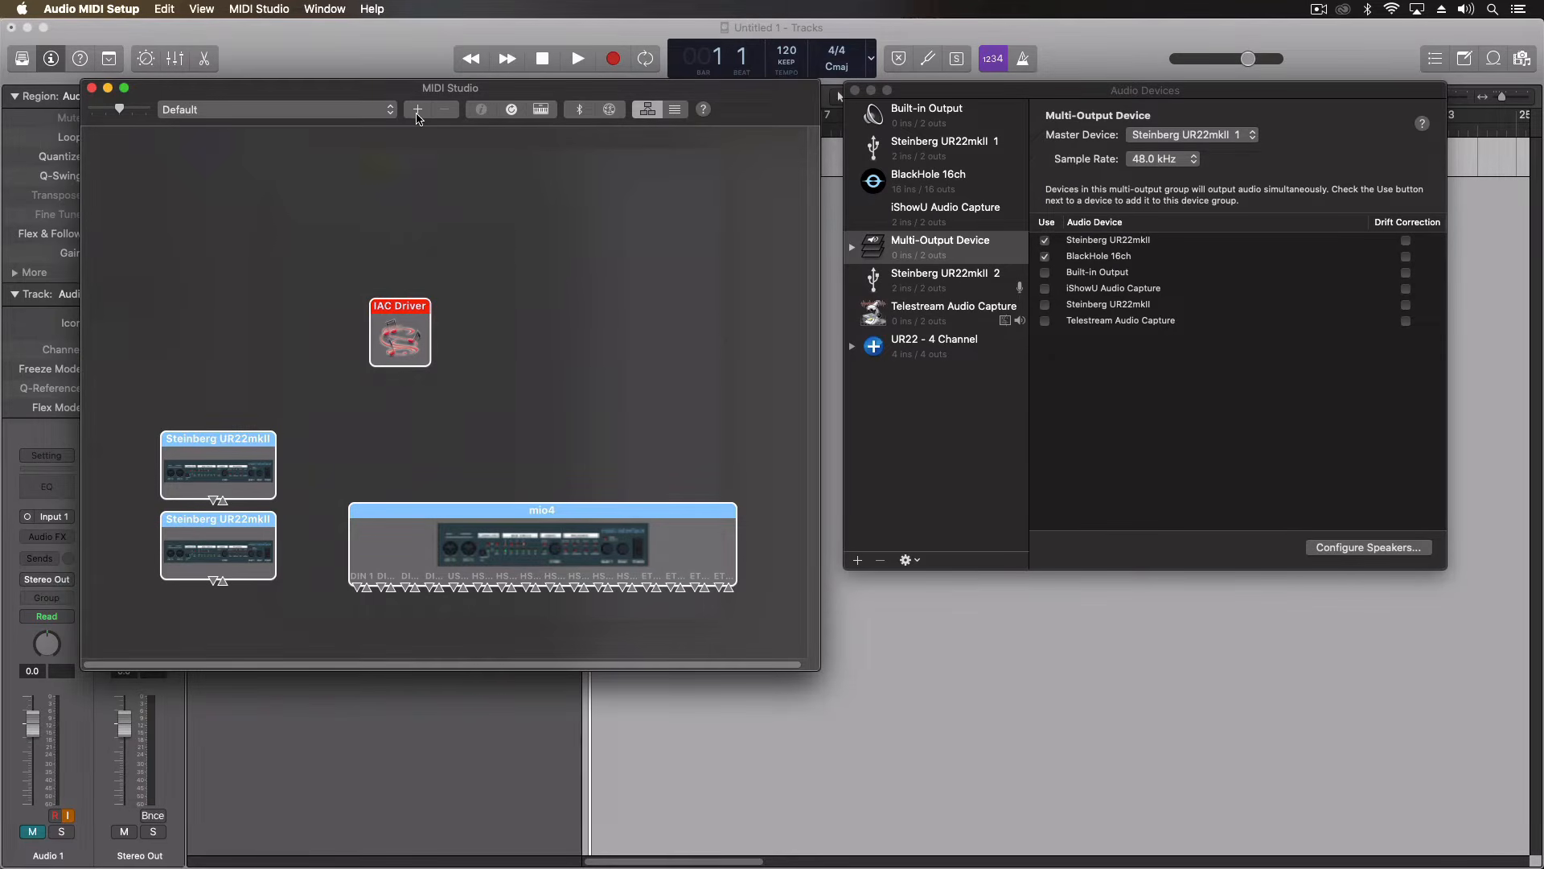
View the Bluetooth MIDI configuration with its advertise option and device scan, and close it
{"action": "left_click", "coordinate": [577, 115]}
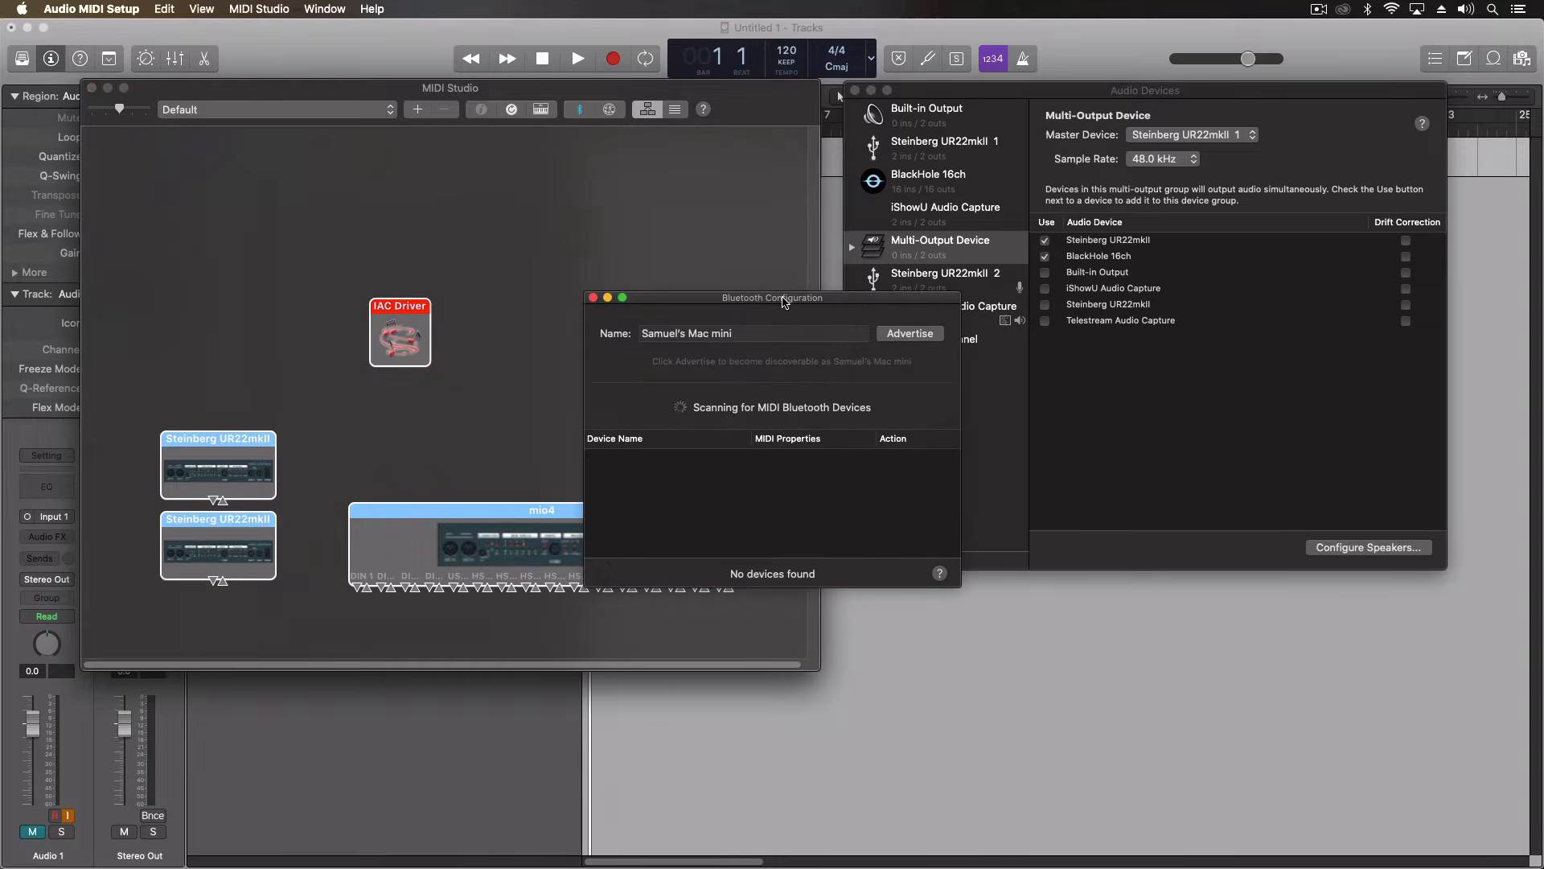
{"action": "left_click_drag", "start_coordinate": [782, 299], "coordinate": [618, 150]}
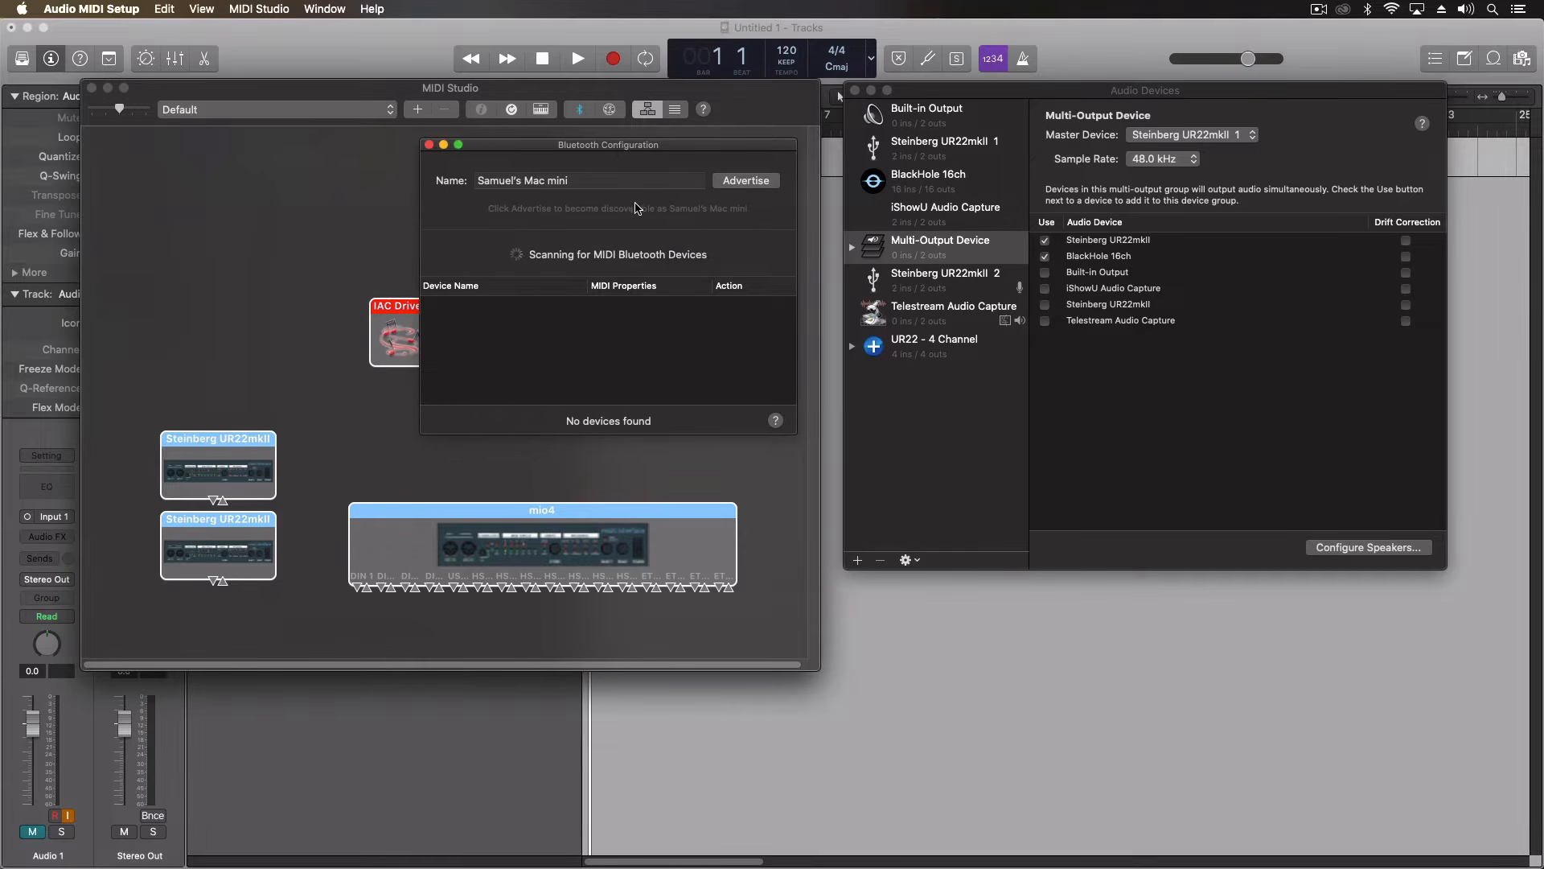
{"action": "left_click", "coordinate": [430, 146]}
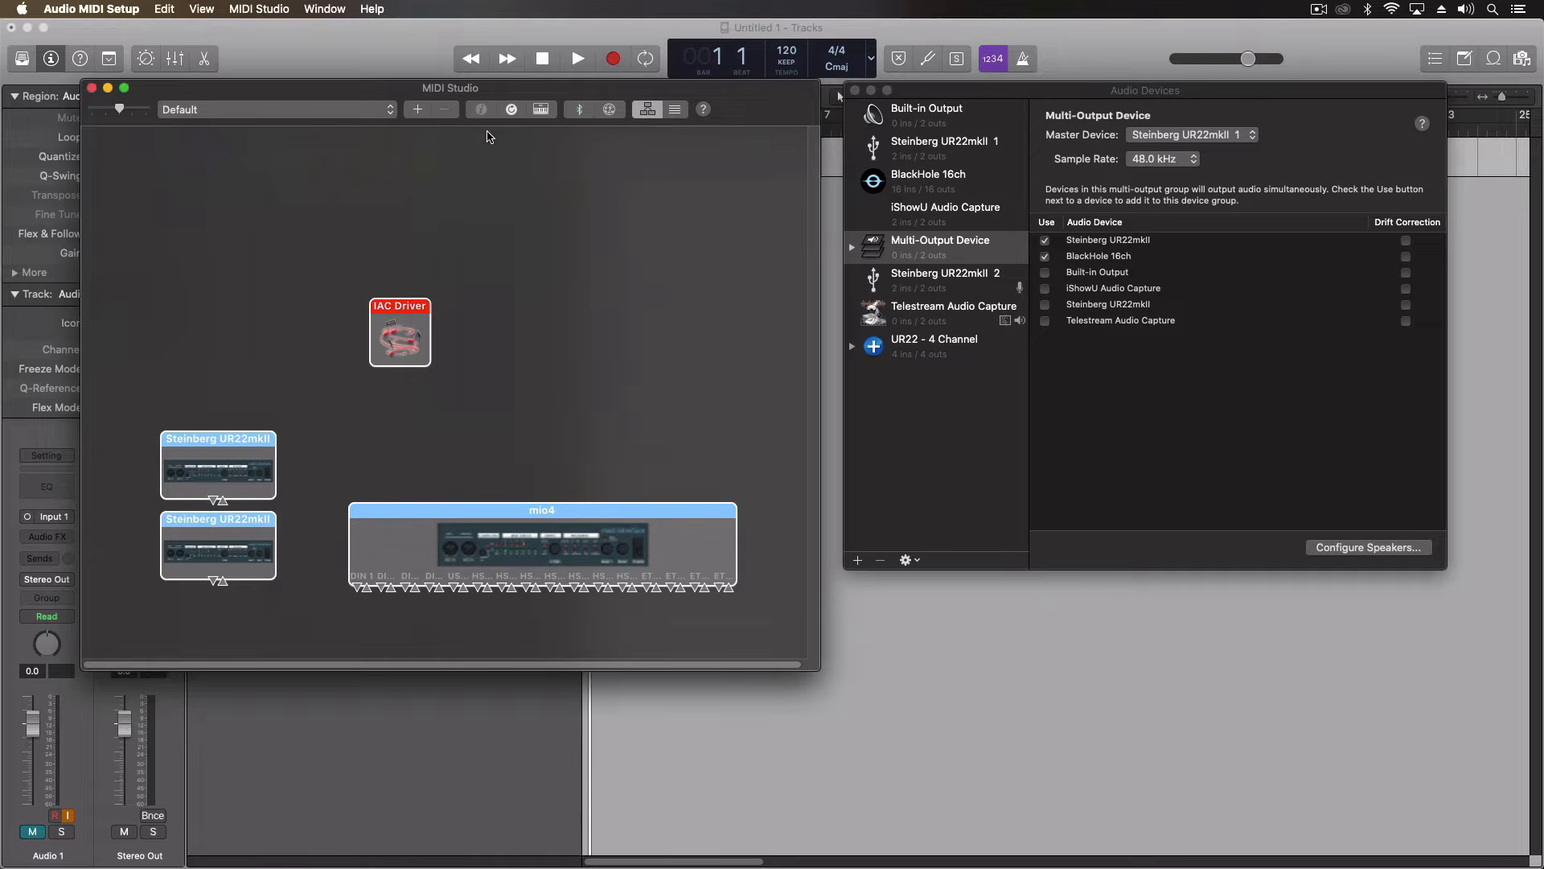
View the MIDI Network Setup with its sessions, directory and live routings, and close it
{"action": "left_click", "coordinate": [609, 110]}
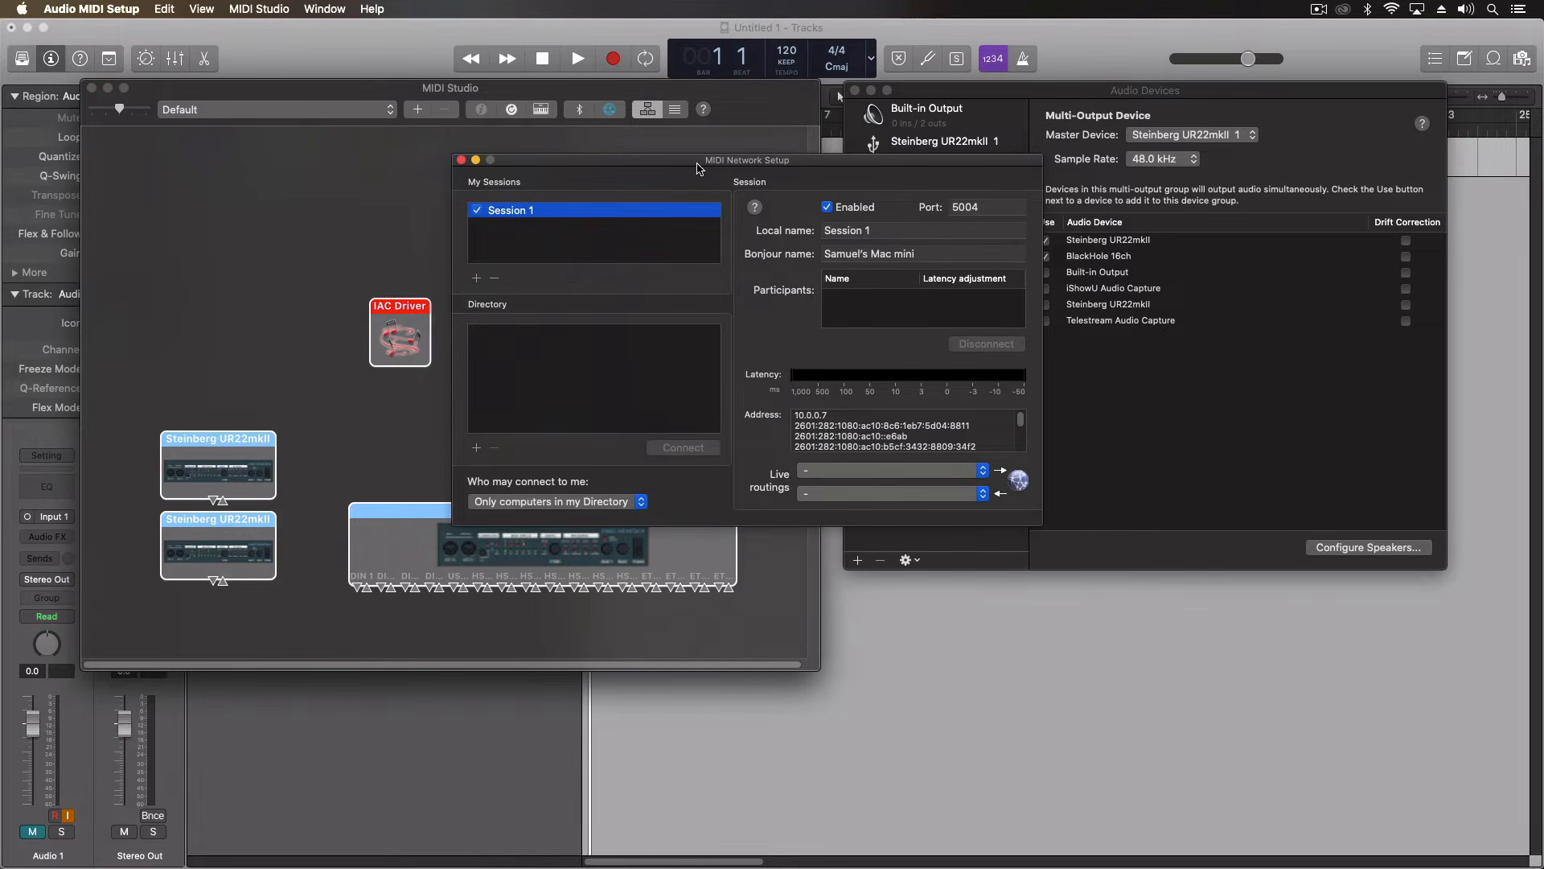
{"action": "left_click_drag", "start_coordinate": [848, 159], "coordinate": [599, 148]}
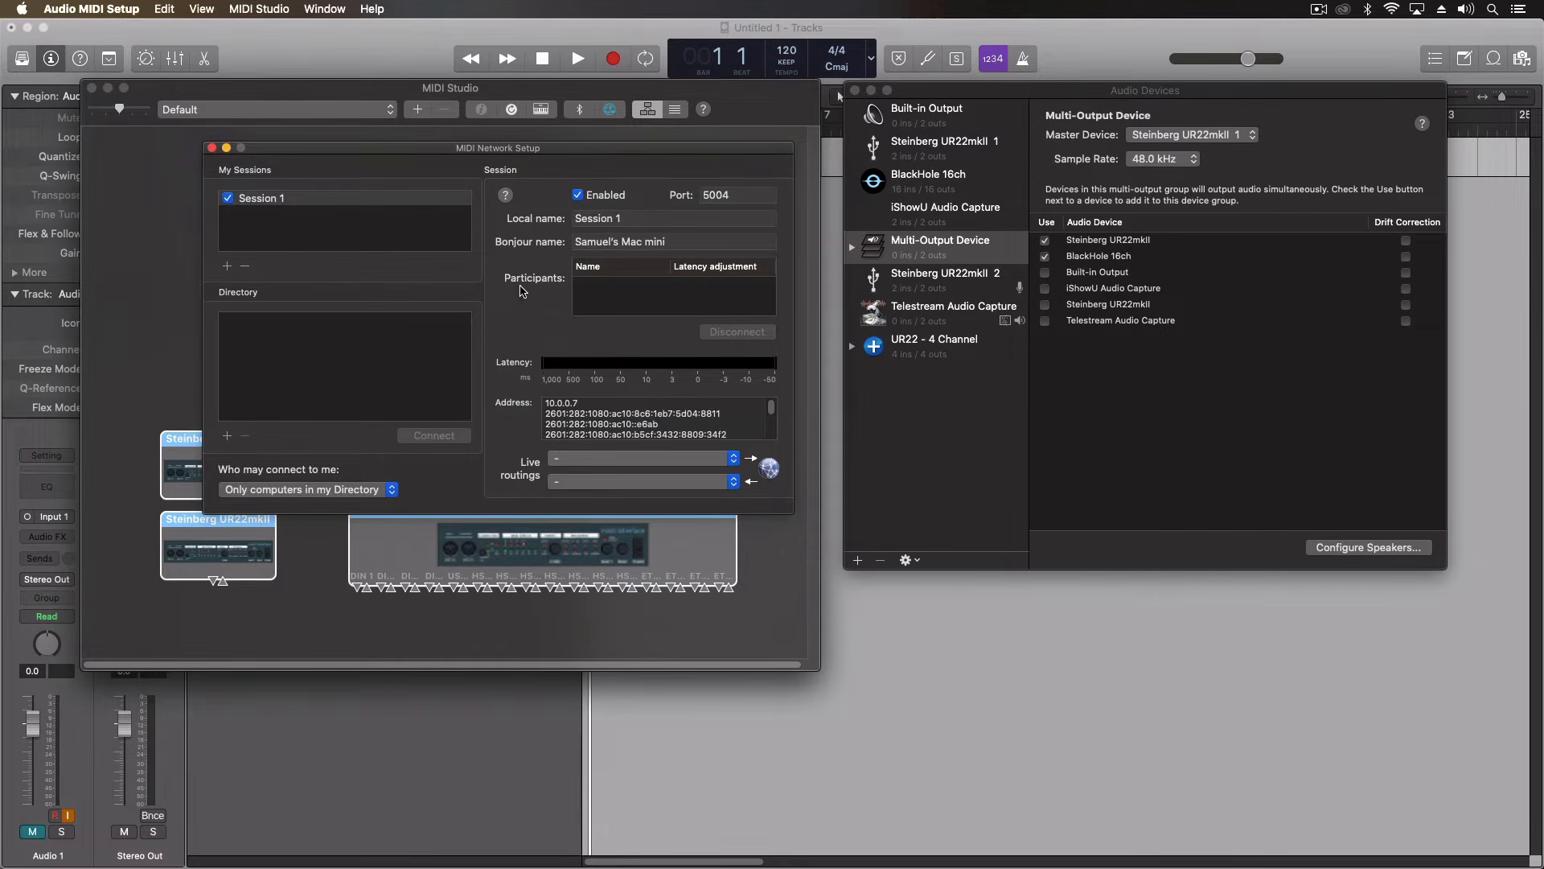
{"action": "left_click", "coordinate": [212, 149]}
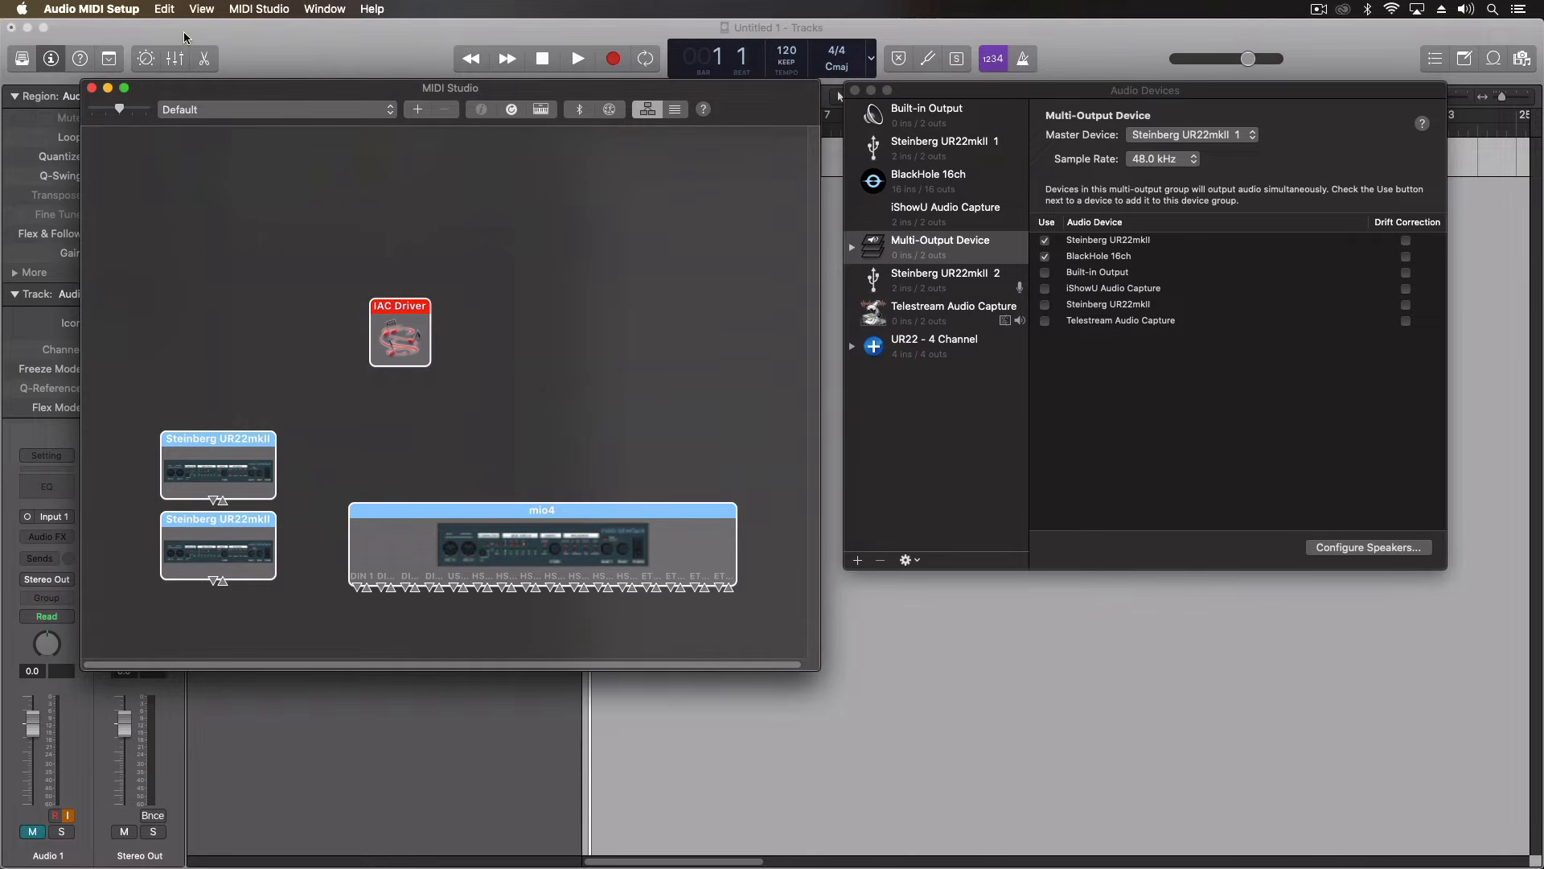
Add an external device to the MIDI setup, place it above the mio4 and open its properties
{"action": "left_click", "coordinate": [417, 110]}
{"action": "left_click_drag", "start_coordinate": [158, 331], "coordinate": [620, 376]}
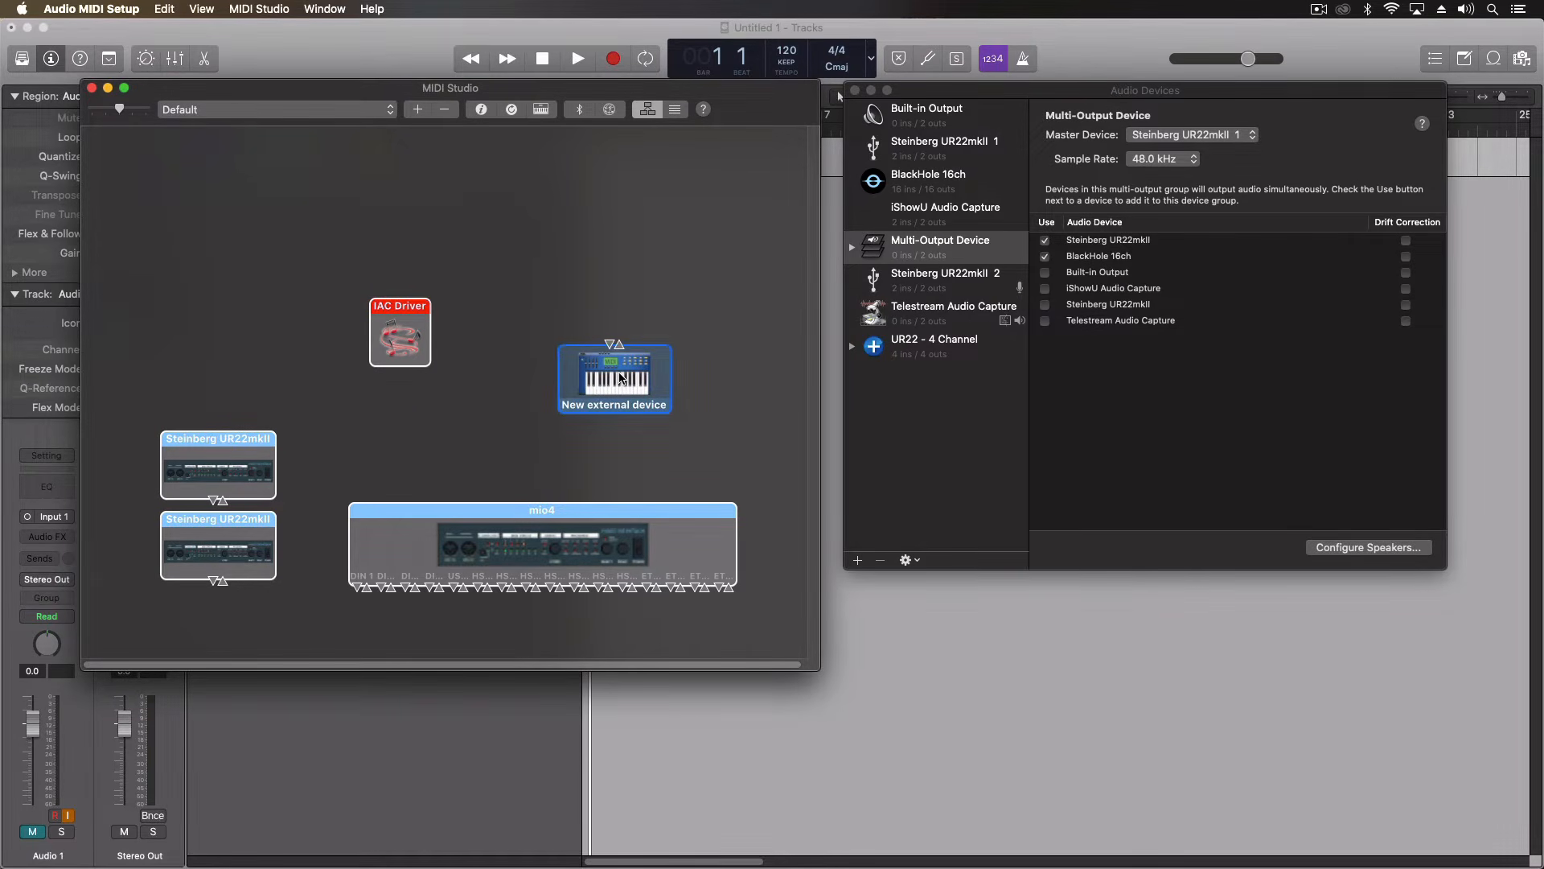
{"action": "double_click", "coordinate": [620, 377]}
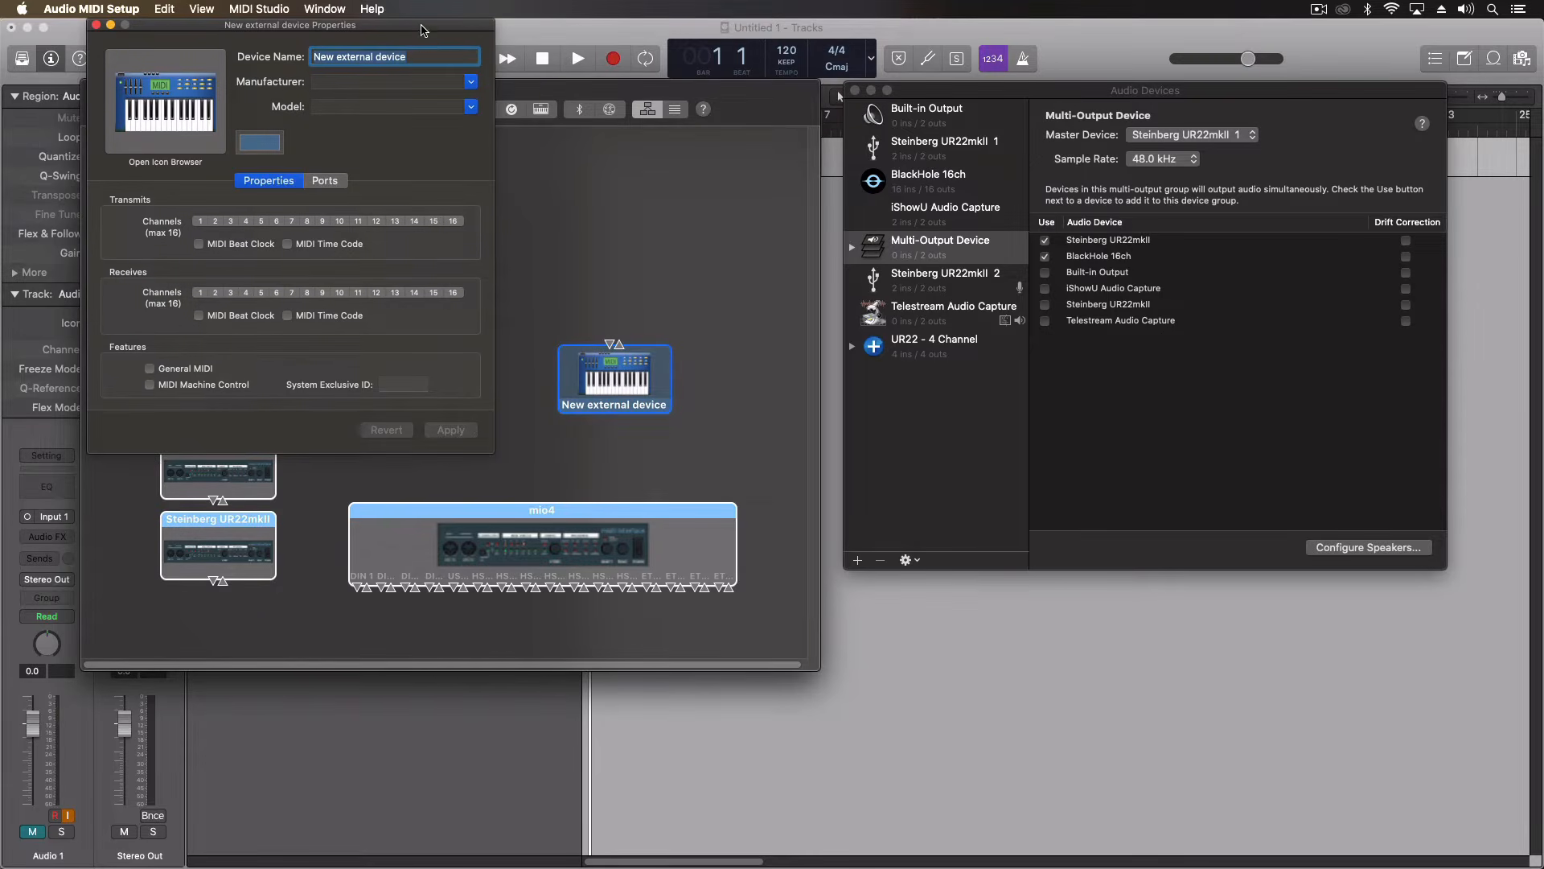
{"action": "left_click_drag", "start_coordinate": [421, 24], "coordinate": [464, 172]}
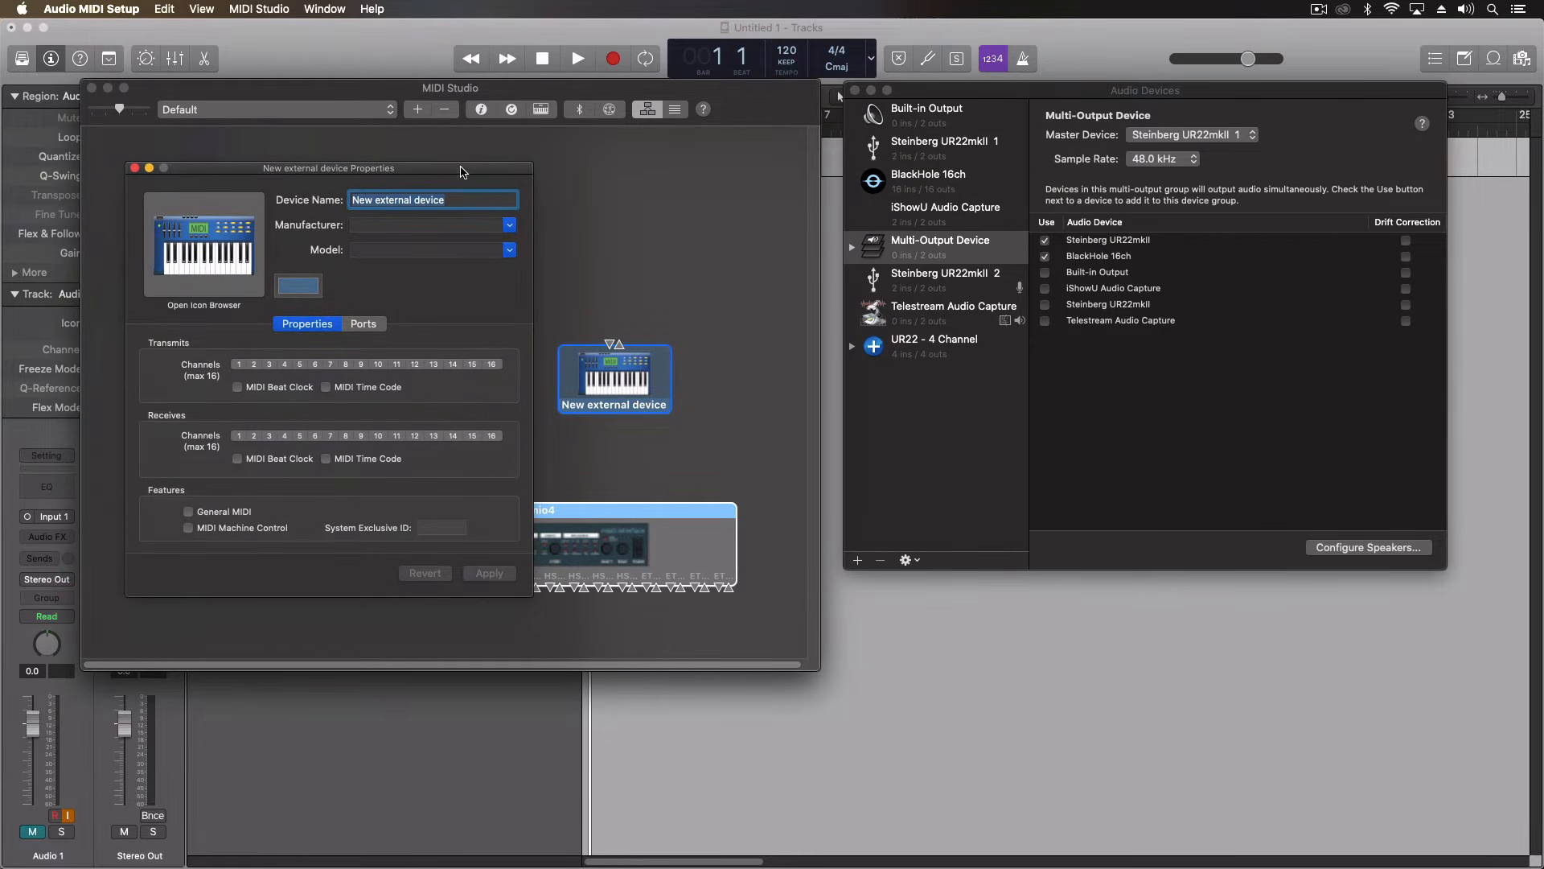
Set the new external device's manufacturer to Kurzweil and look through the available models
{"action": "left_click", "coordinate": [510, 225]}
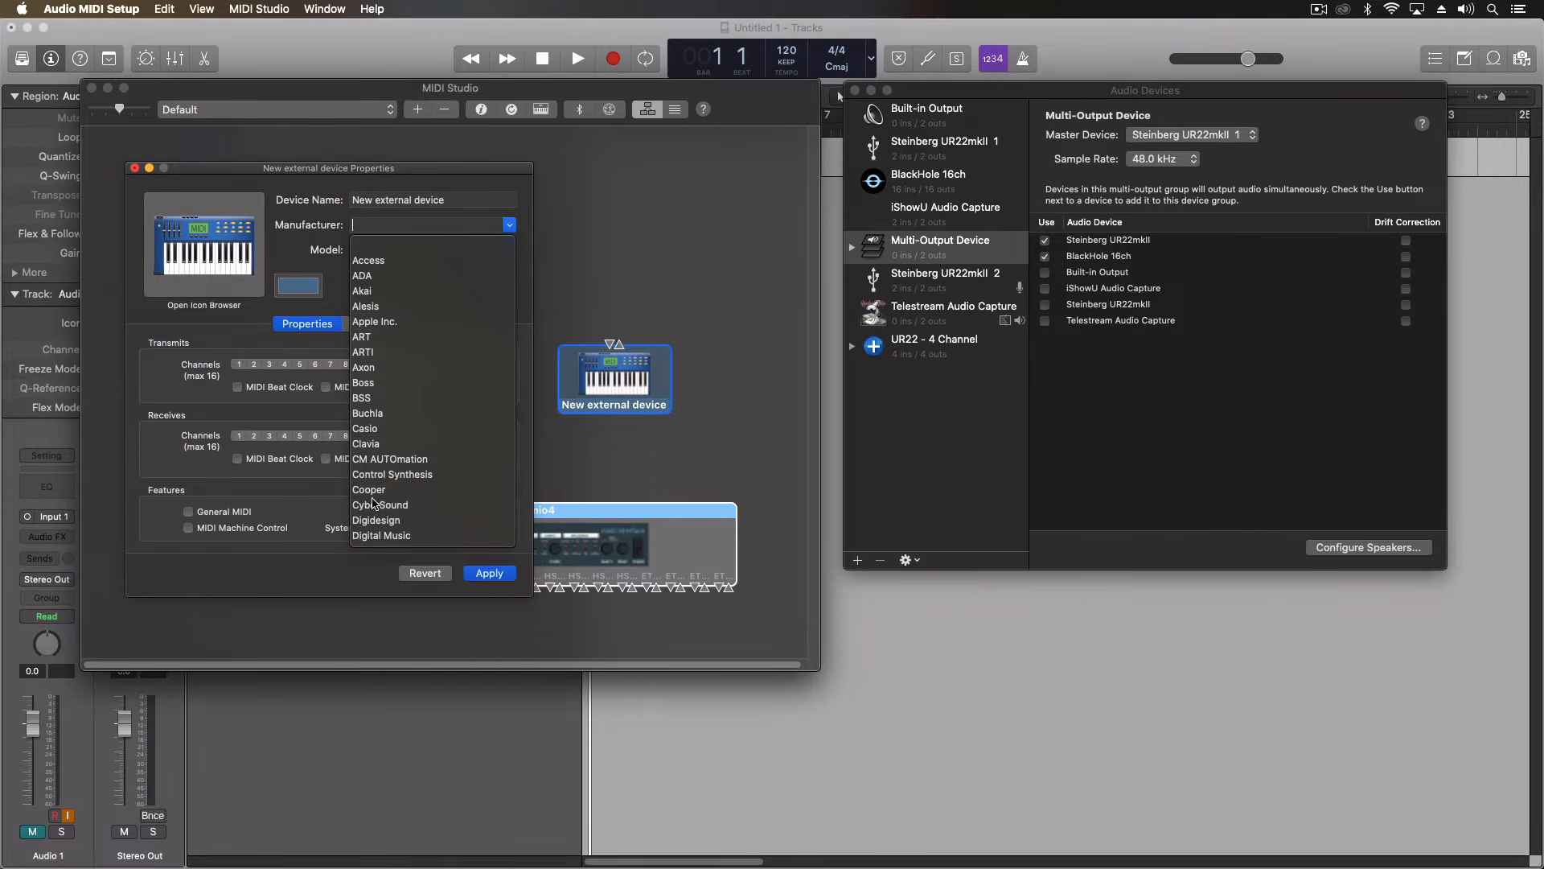
{"action": "scroll", "coordinate": [374, 503], "scroll_direction": "down", "scroll_amount": 5}
{"action": "scroll", "coordinate": [374, 503], "scroll_direction": "up", "scroll_amount": 5}
{"action": "scroll", "coordinate": [400, 366], "scroll_direction": "down", "scroll_amount": 3}
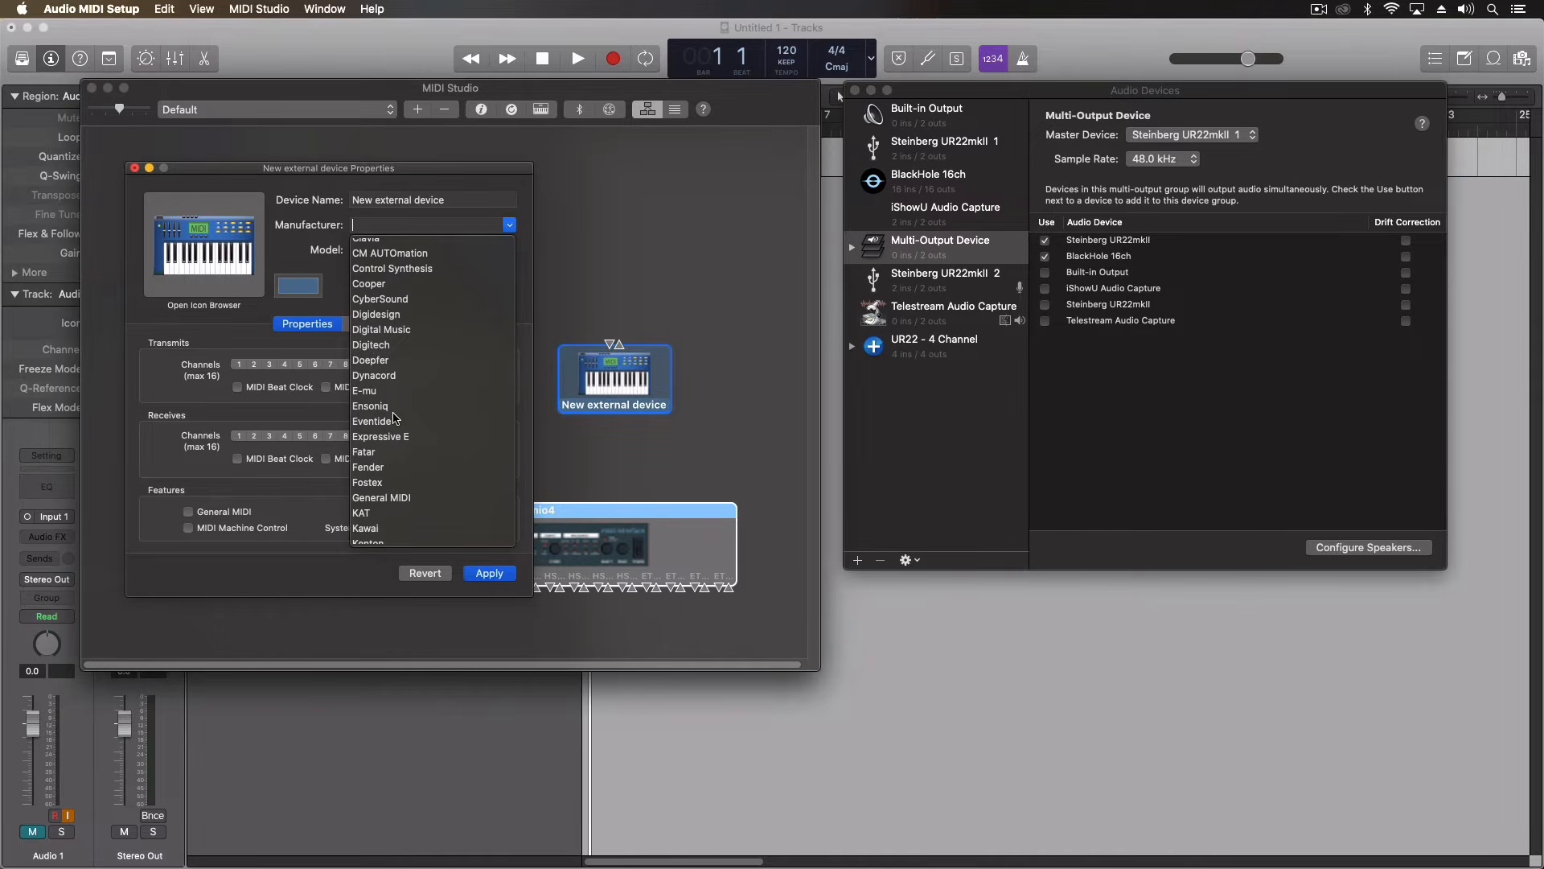
{"action": "scroll", "coordinate": [395, 419], "scroll_direction": "down", "scroll_amount": 3}
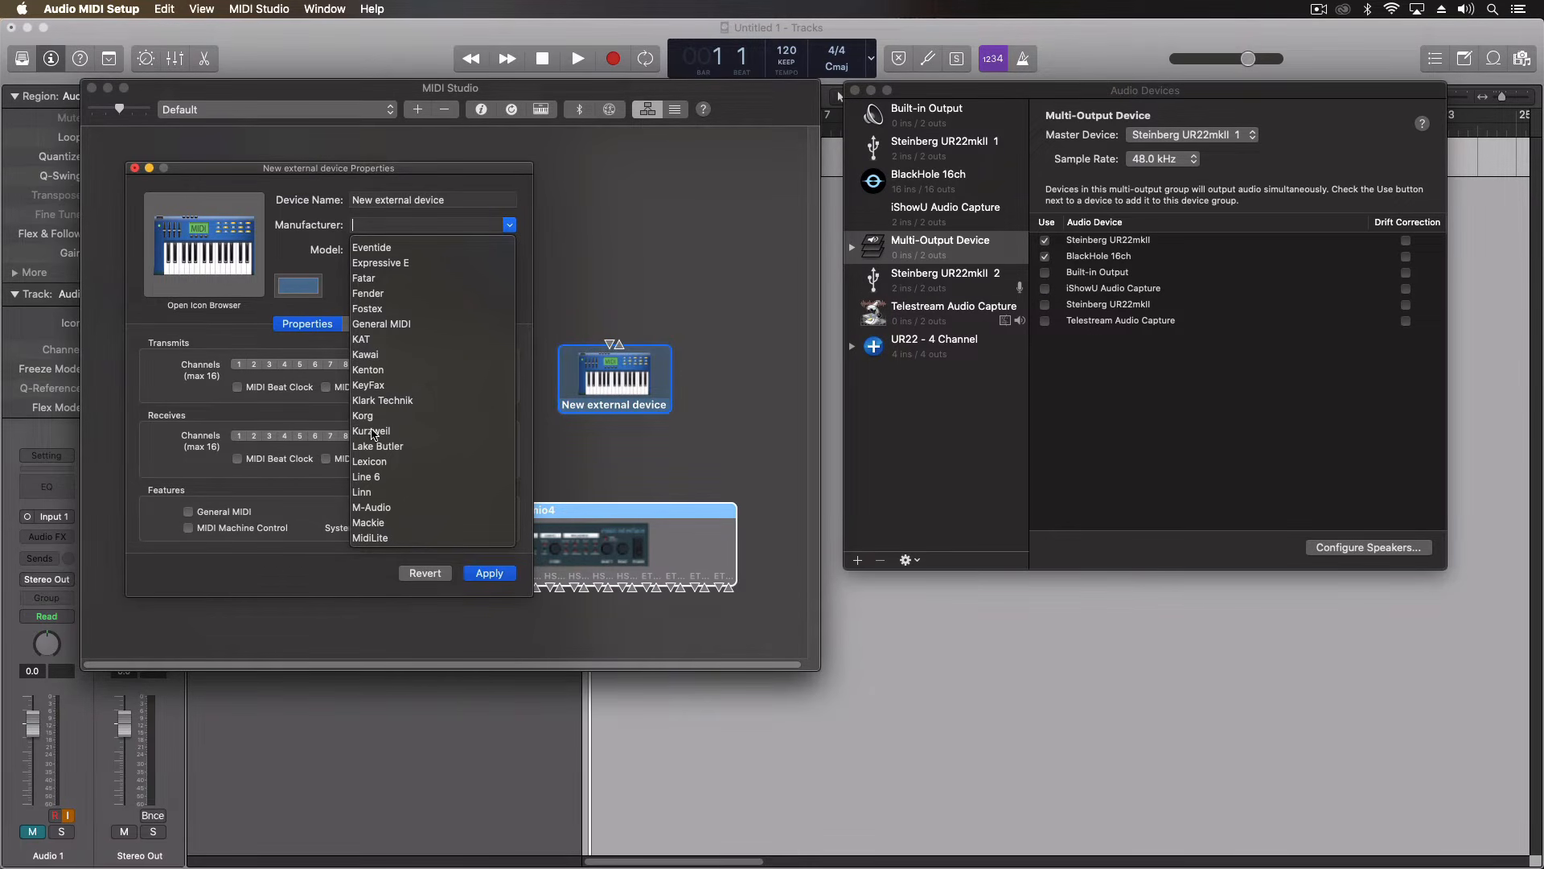
{"action": "left_click", "coordinate": [371, 434]}
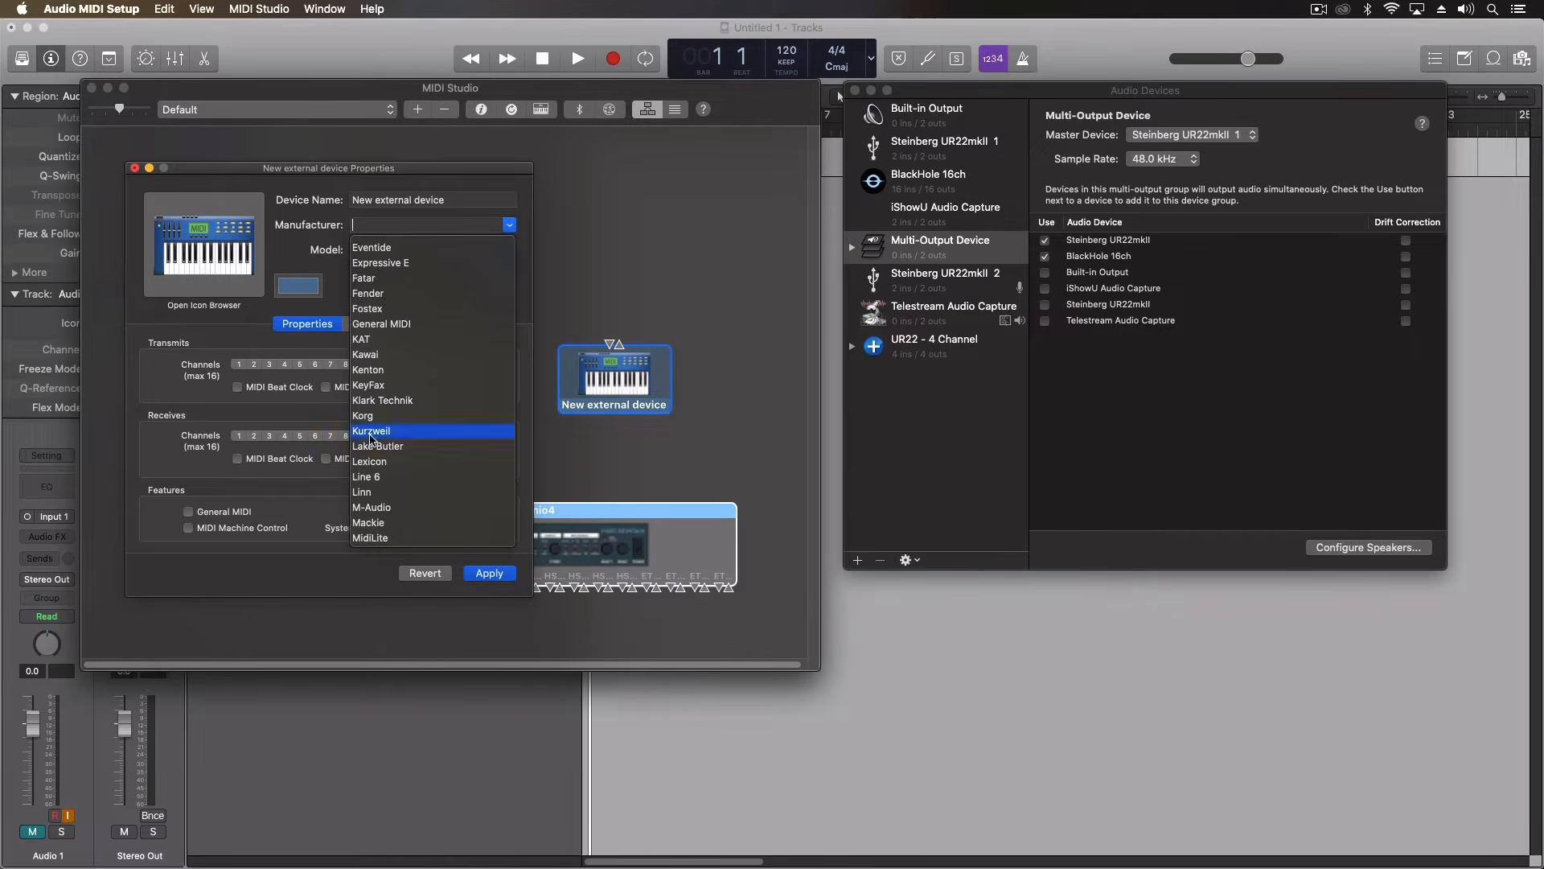
{"action": "left_click", "coordinate": [510, 250]}
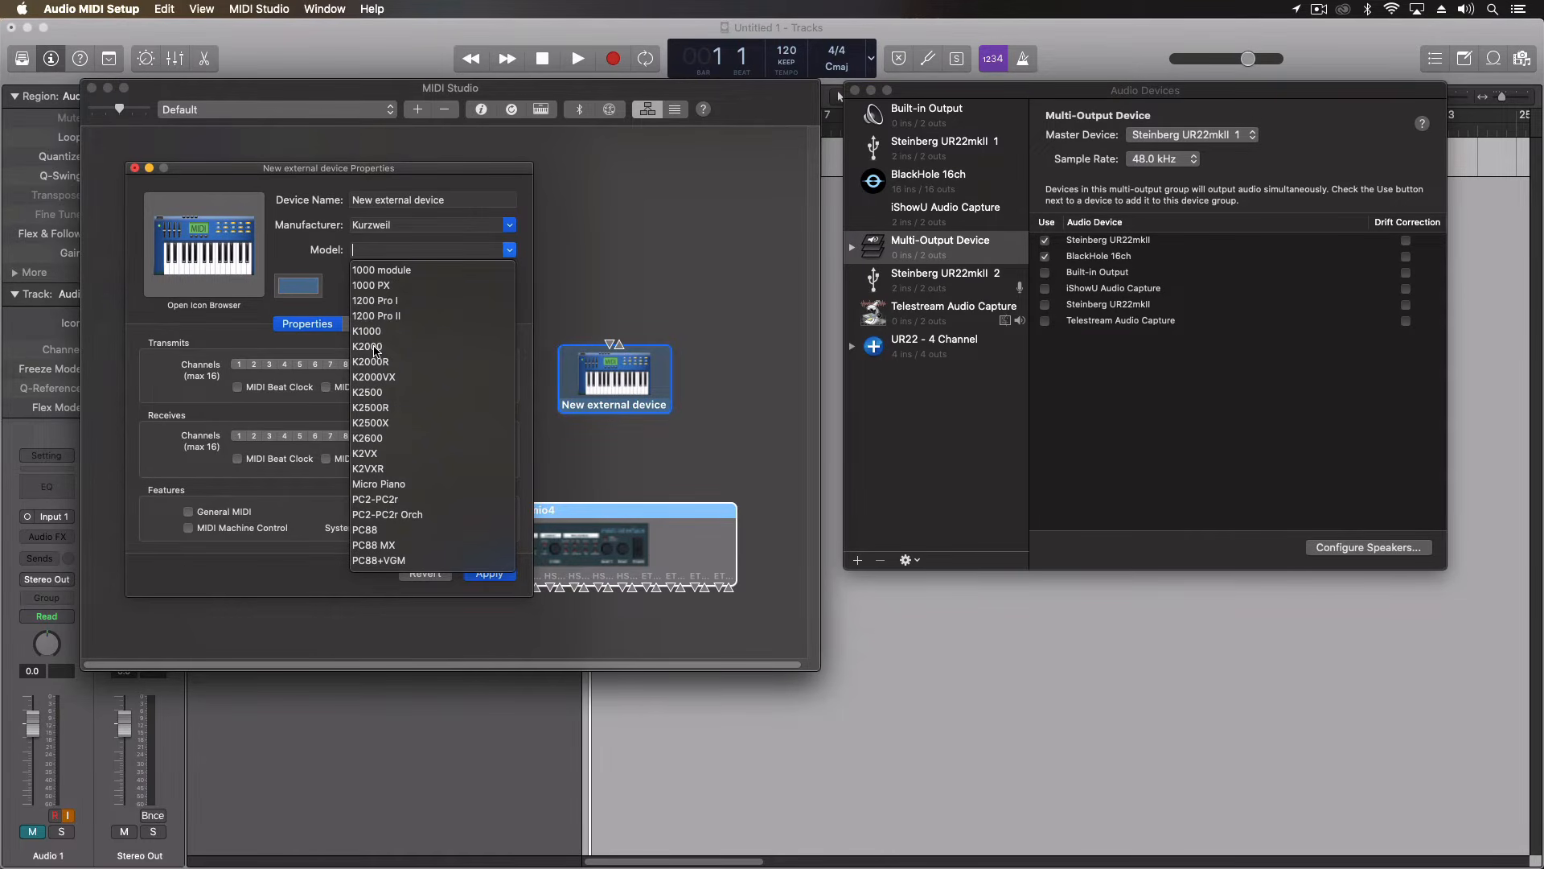
{"action": "left_click", "coordinate": [508, 232]}
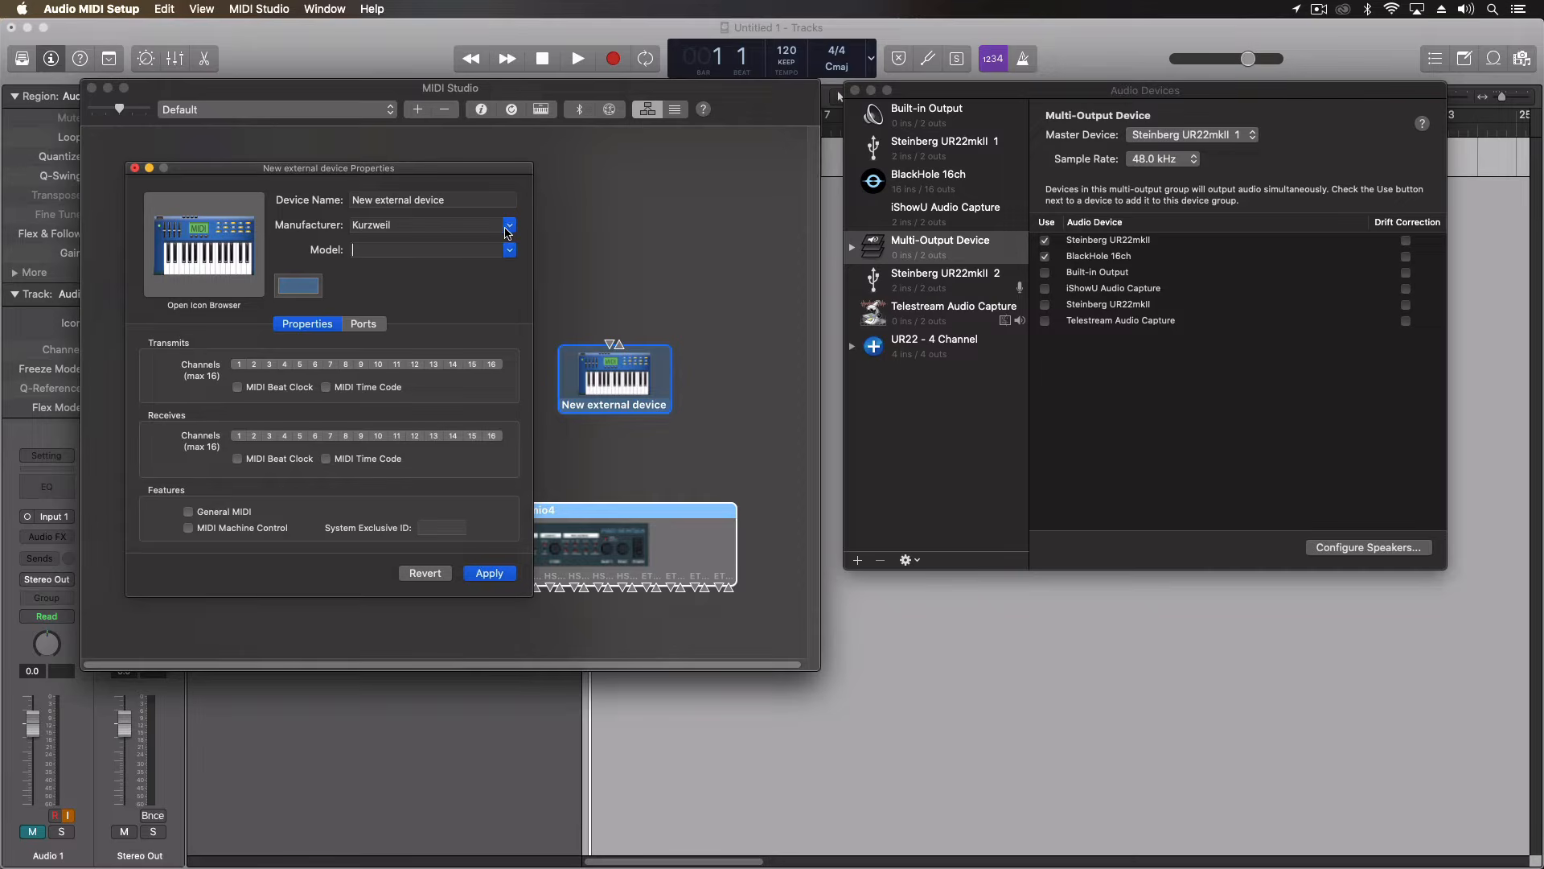
Set the external device's manufacturer to Roland and its model to XV-5050, apply the changes and close the properties
{"action": "left_click", "coordinate": [510, 226]}
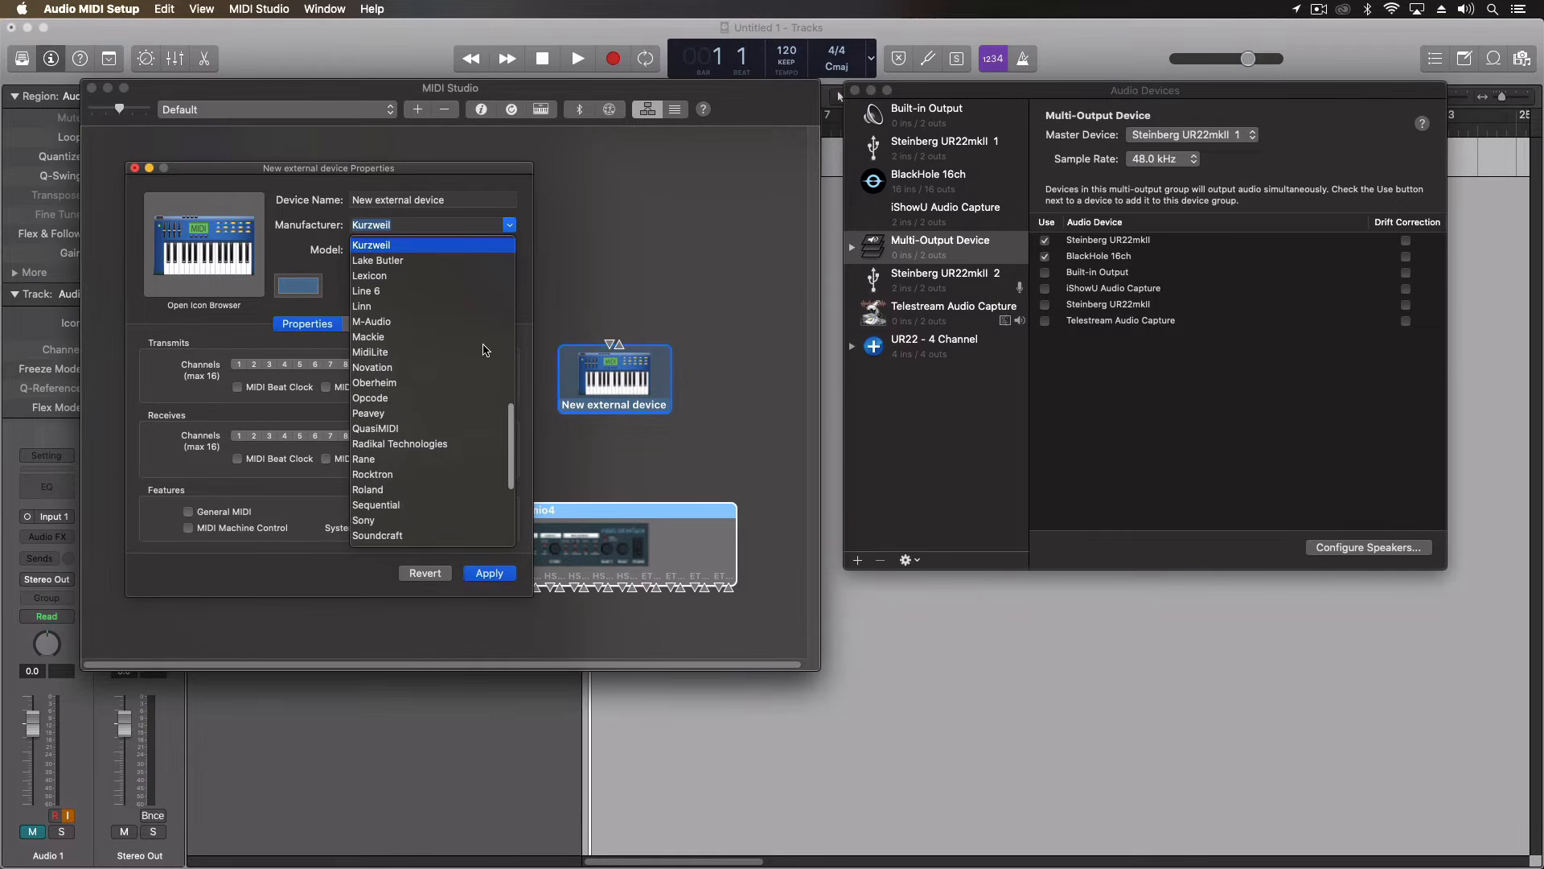
{"action": "left_click", "coordinate": [403, 492]}
{"action": "left_click", "coordinate": [509, 251]}
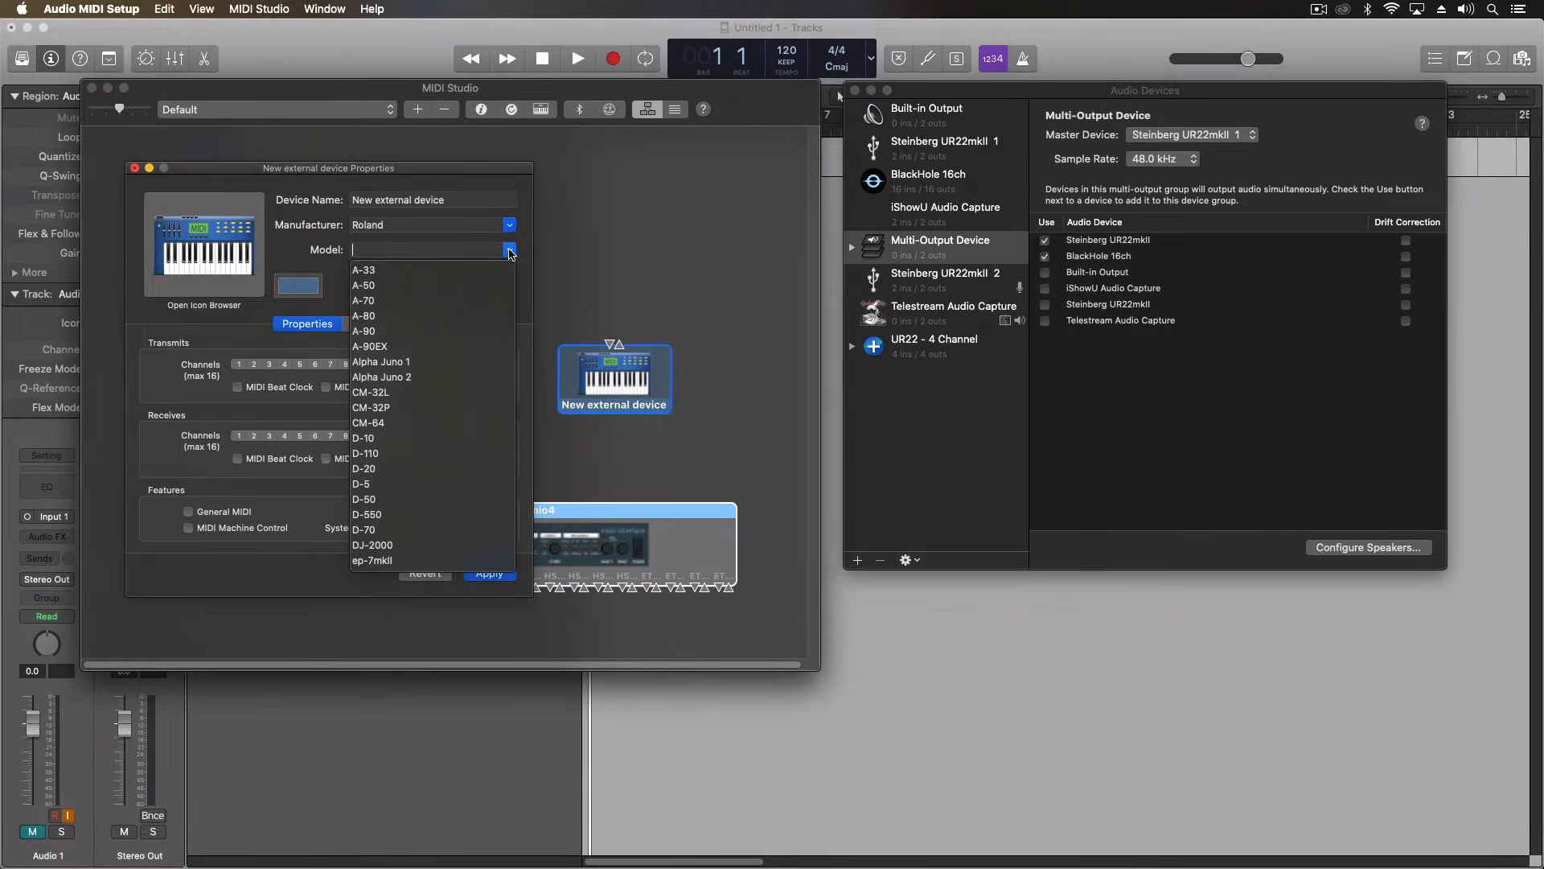
{"action": "scroll", "coordinate": [464, 370], "scroll_direction": "down", "scroll_amount": 10}
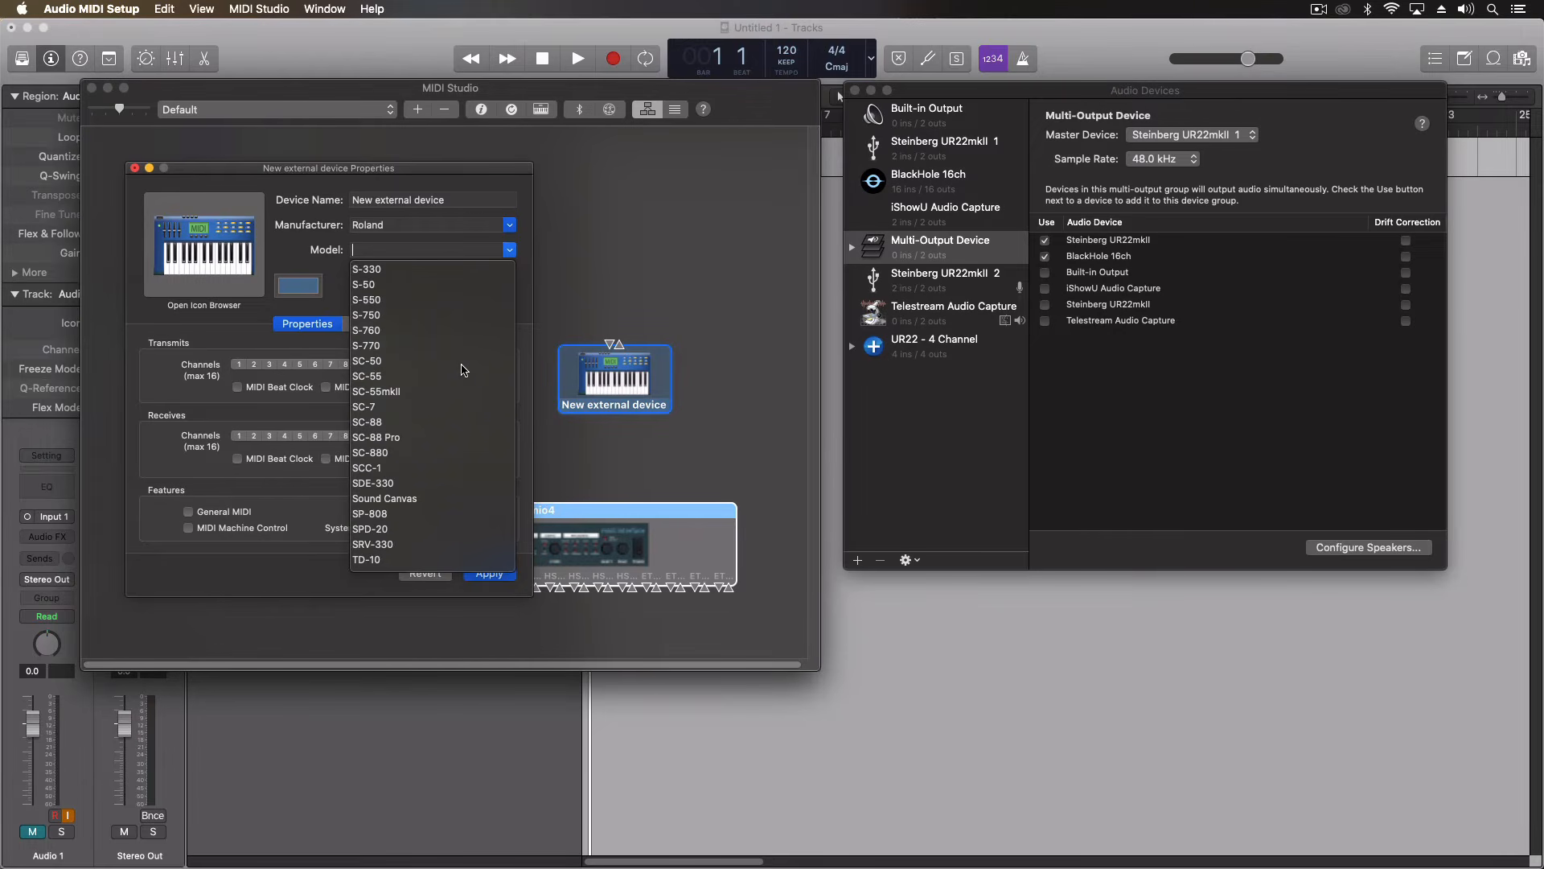
{"action": "scroll", "coordinate": [464, 370], "scroll_direction": "down", "scroll_amount": 7}
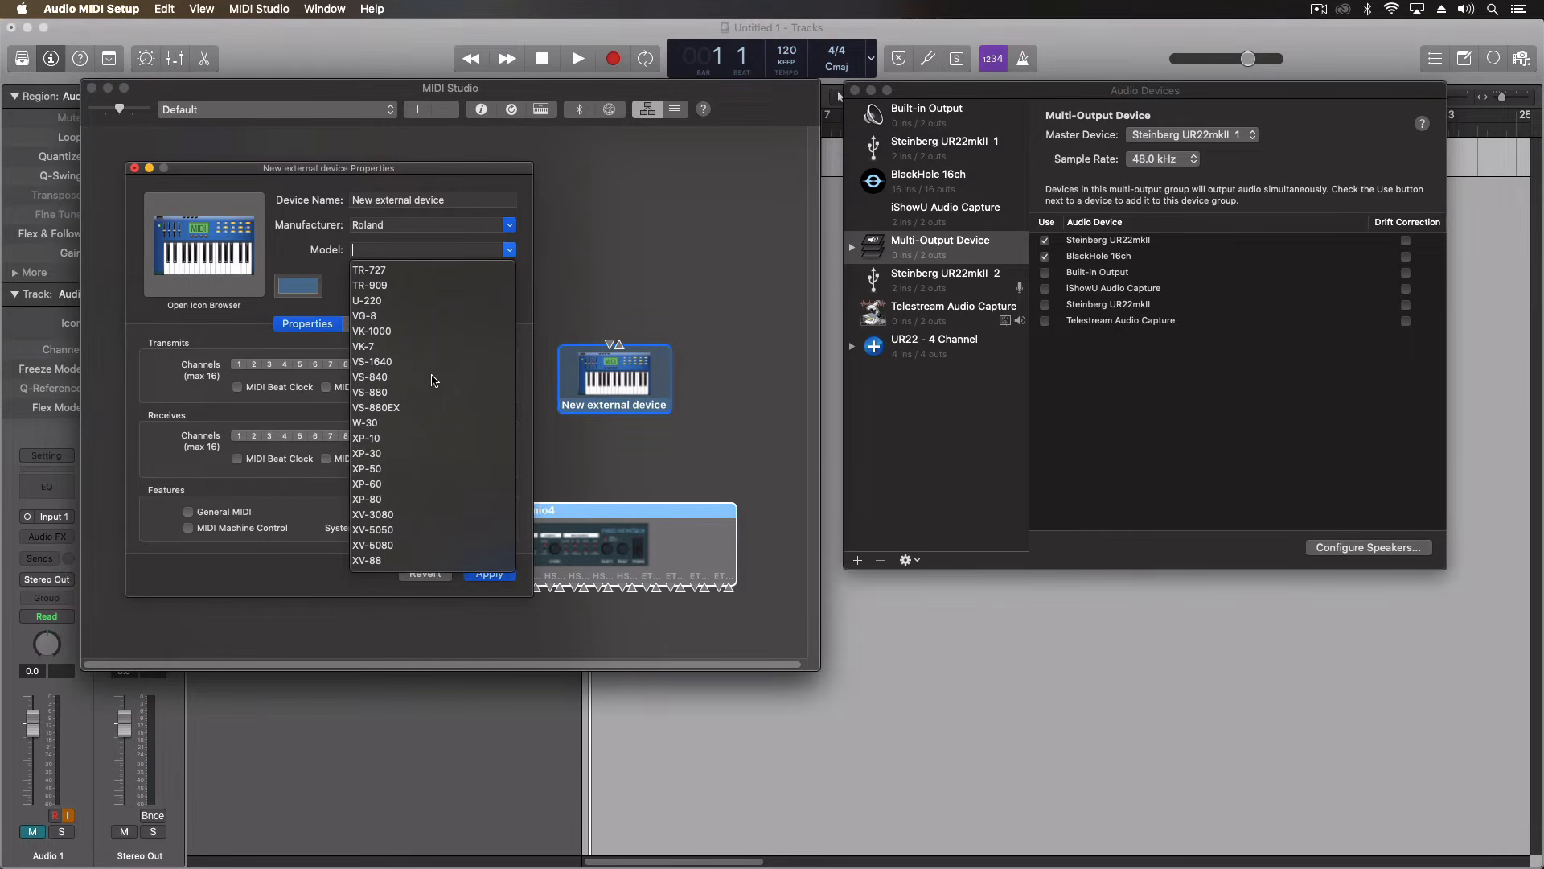
{"action": "left_click", "coordinate": [380, 531]}
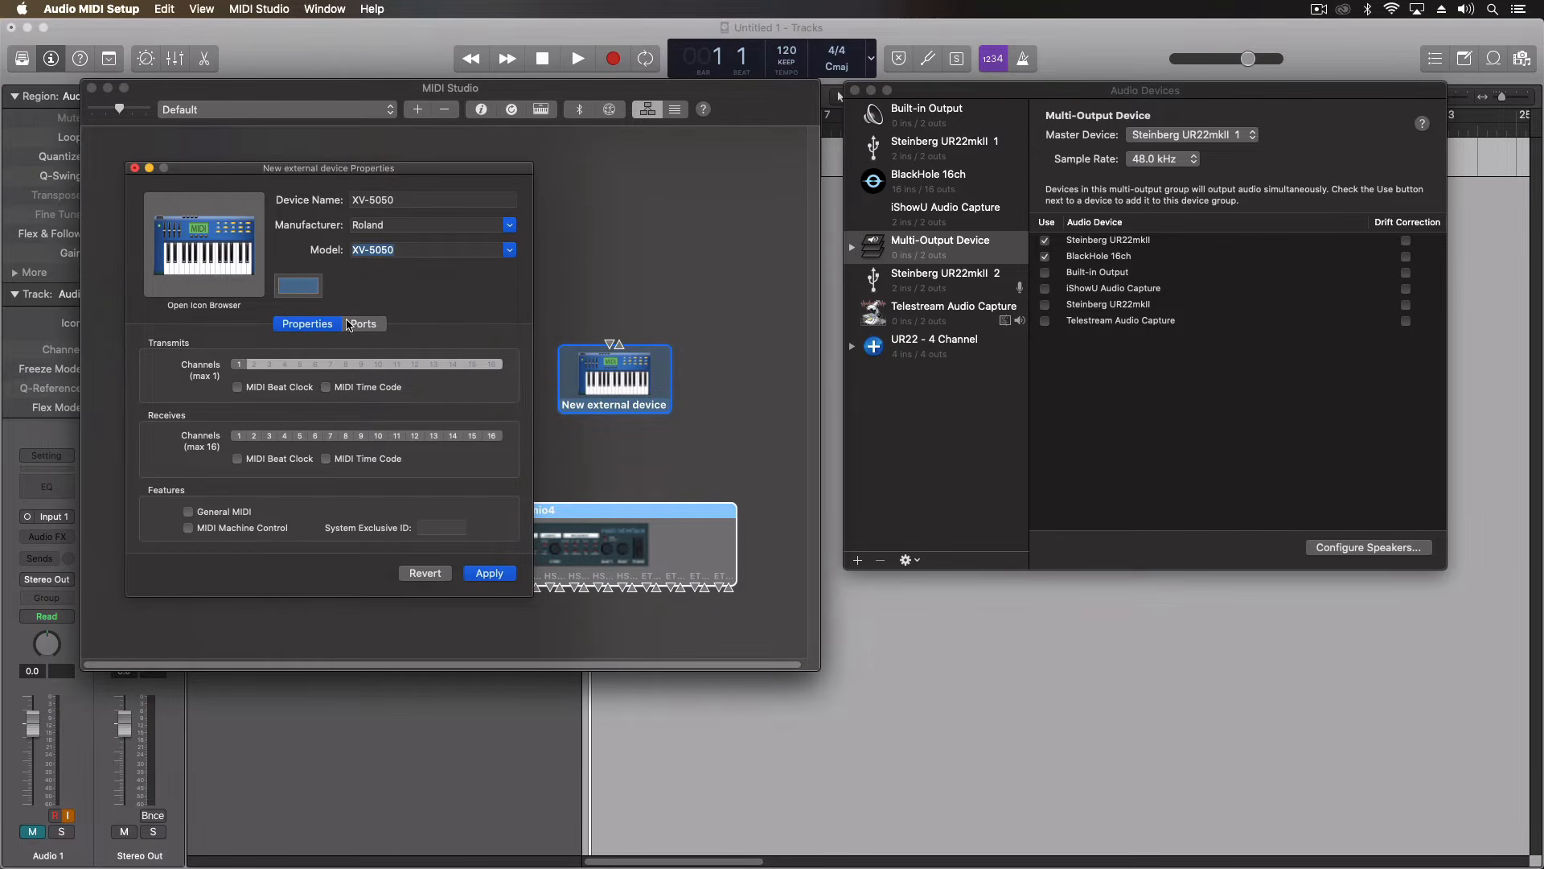
{"action": "left_click", "coordinate": [489, 573]}
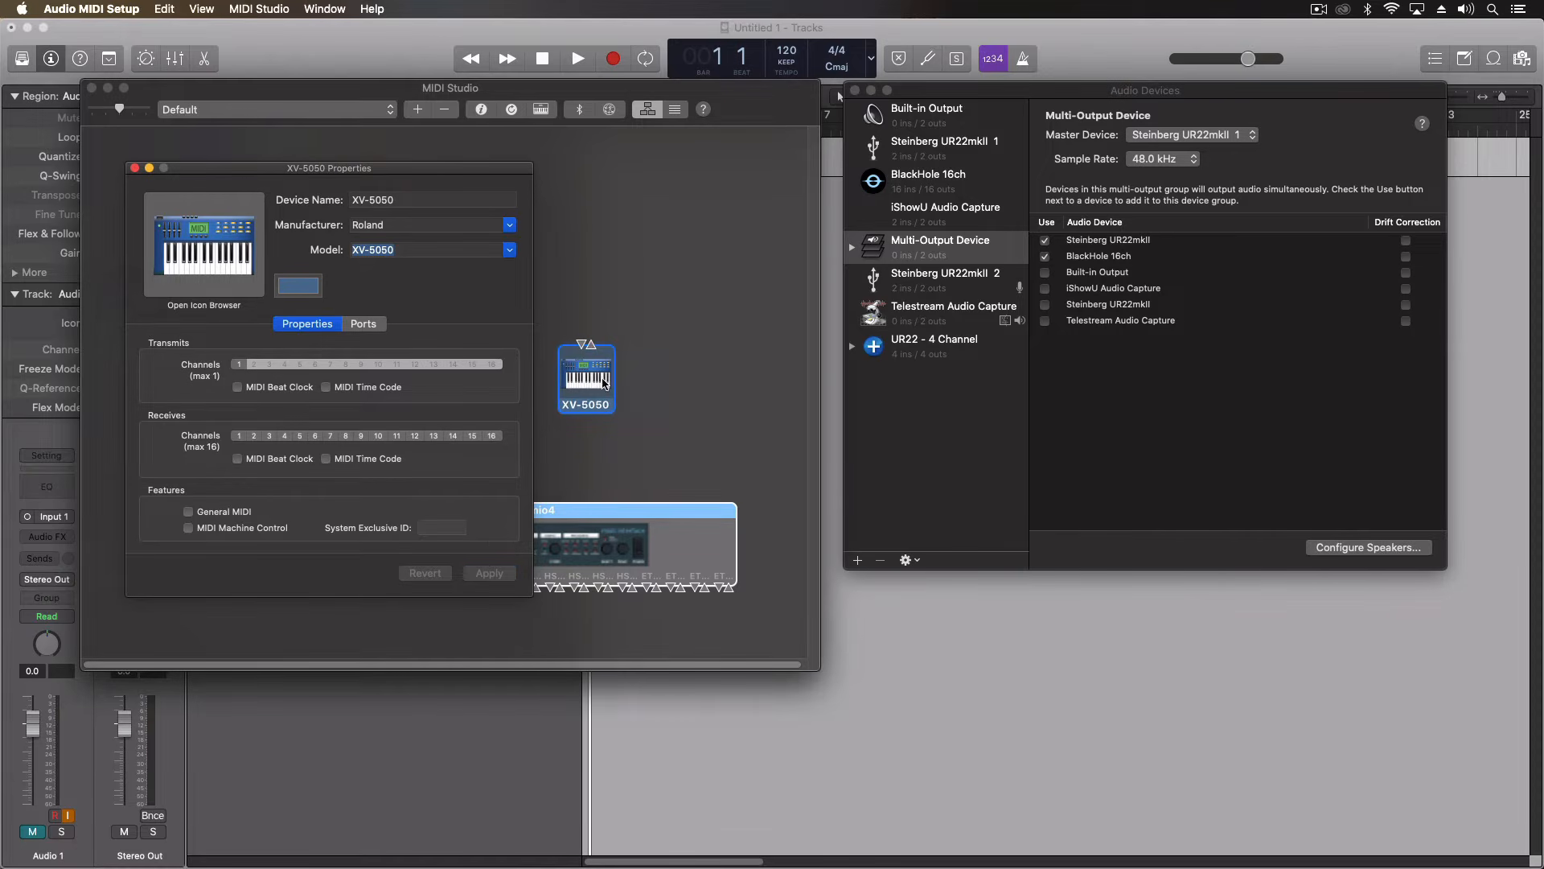
{"action": "left_click", "coordinate": [135, 167]}
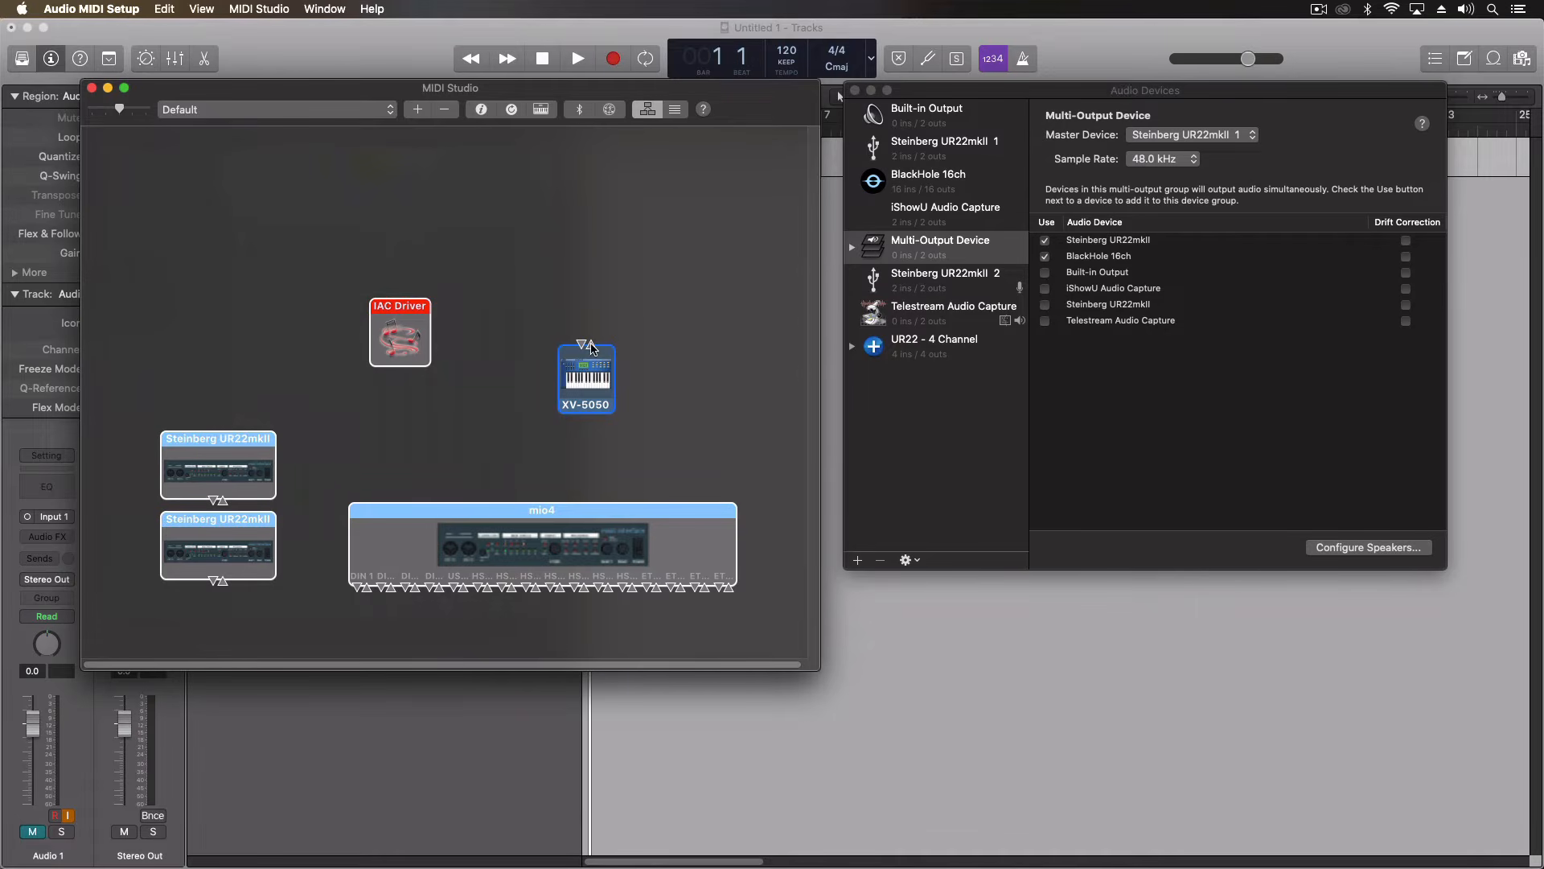
Connect a MIDI port of the upper Steinberg UR22mkII to the XV-5050 with a virtual cable
{"action": "mouse_move", "coordinate": [591, 347]}
{"action": "left_mouse_down"}
{"action": "mouse_move", "coordinate": [500, 258]}
{"action": "mouse_move", "coordinate": [410, 407]}
{"action": "mouse_move", "coordinate": [527, 290]}
{"action": "mouse_move", "coordinate": [591, 356]}
{"action": "left_mouse_up"}
{"action": "left_click_drag", "start_coordinate": [215, 503], "coordinate": [588, 383]}
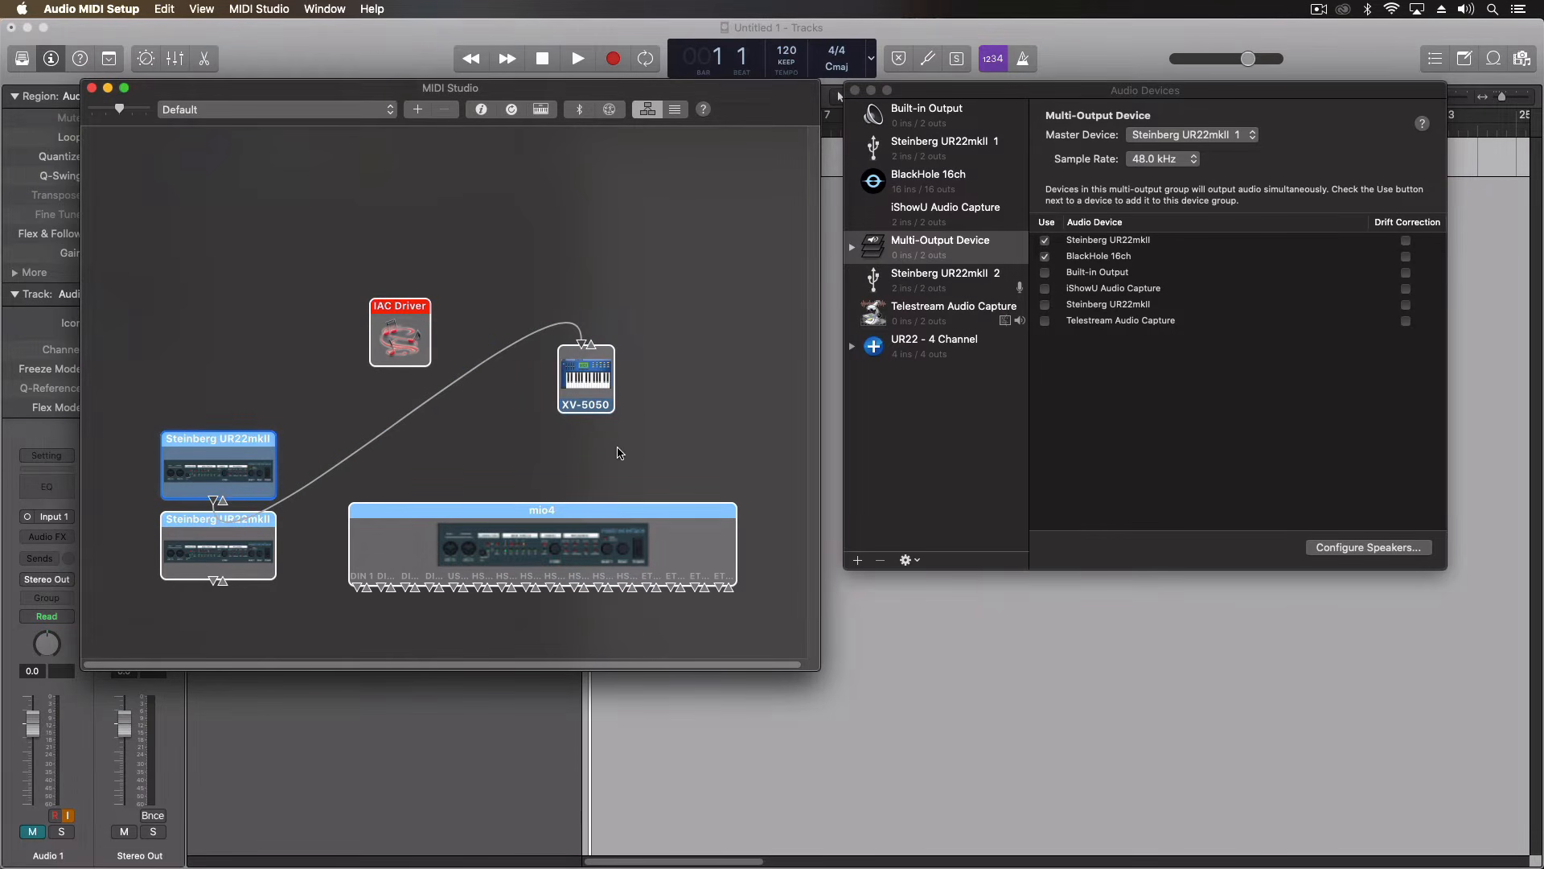
Switch to Logic Pro X, add a new external MIDI track and set its port to XV-5050
{"action": "left_click", "coordinate": [652, 728]}
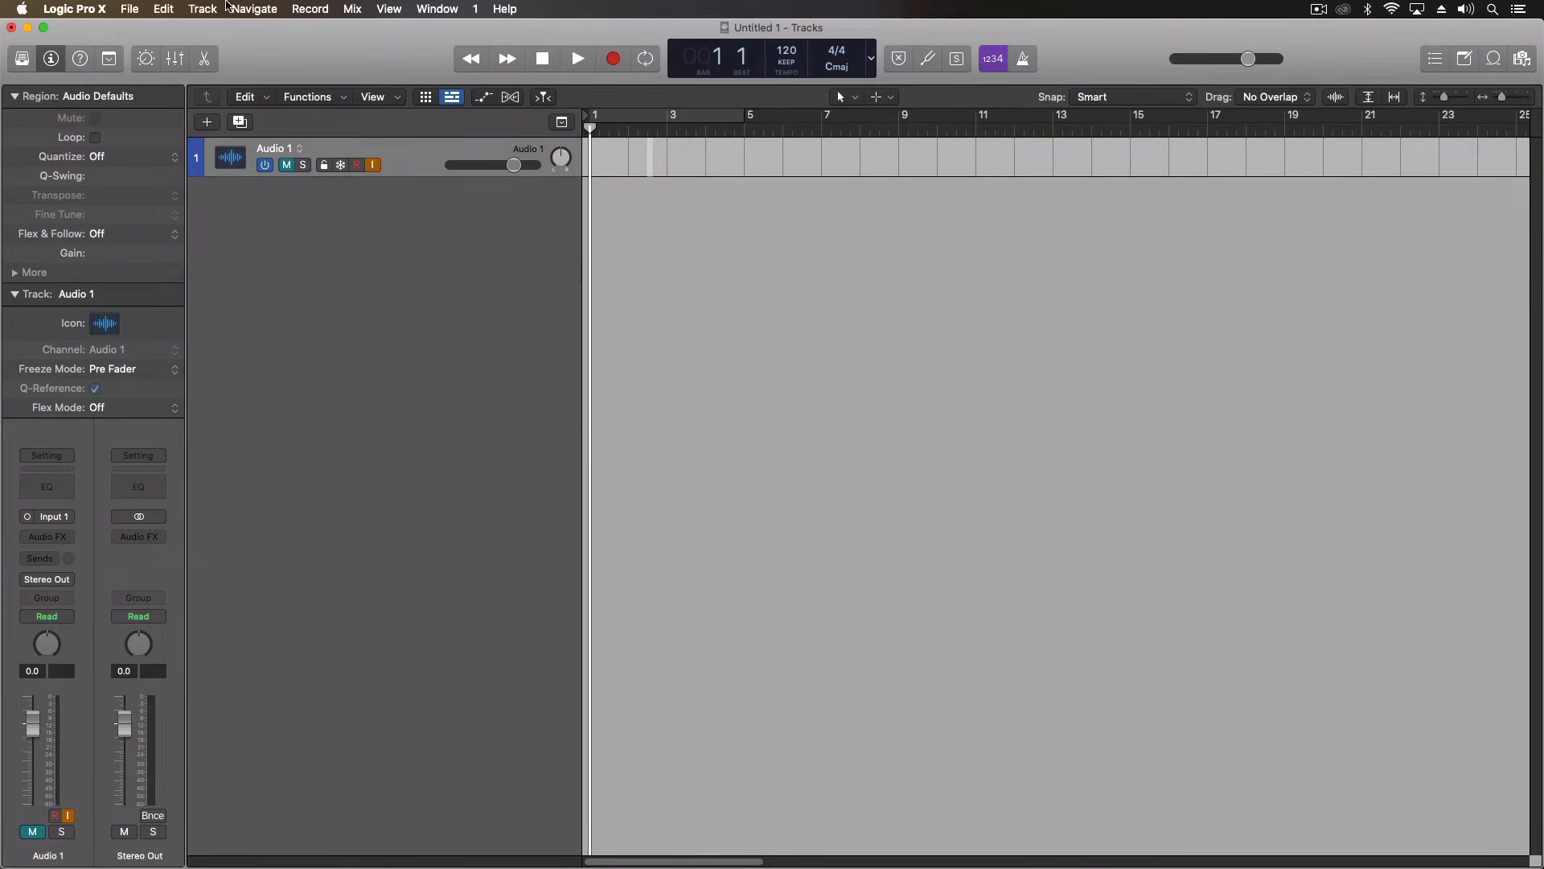
{"action": "left_click", "coordinate": [204, 9]}
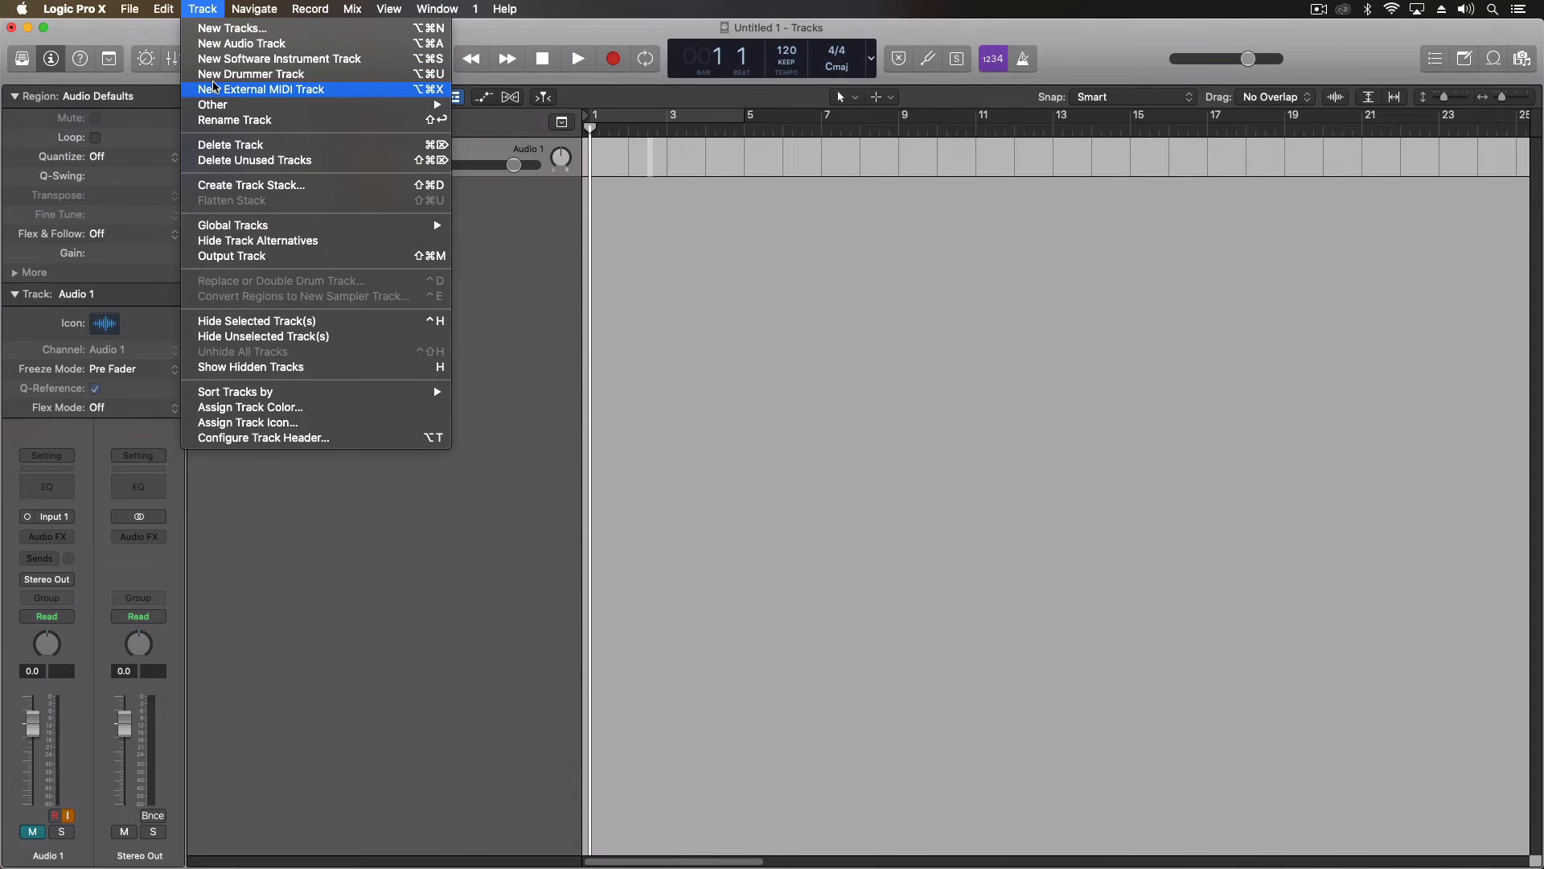
{"action": "left_click", "coordinate": [306, 90]}
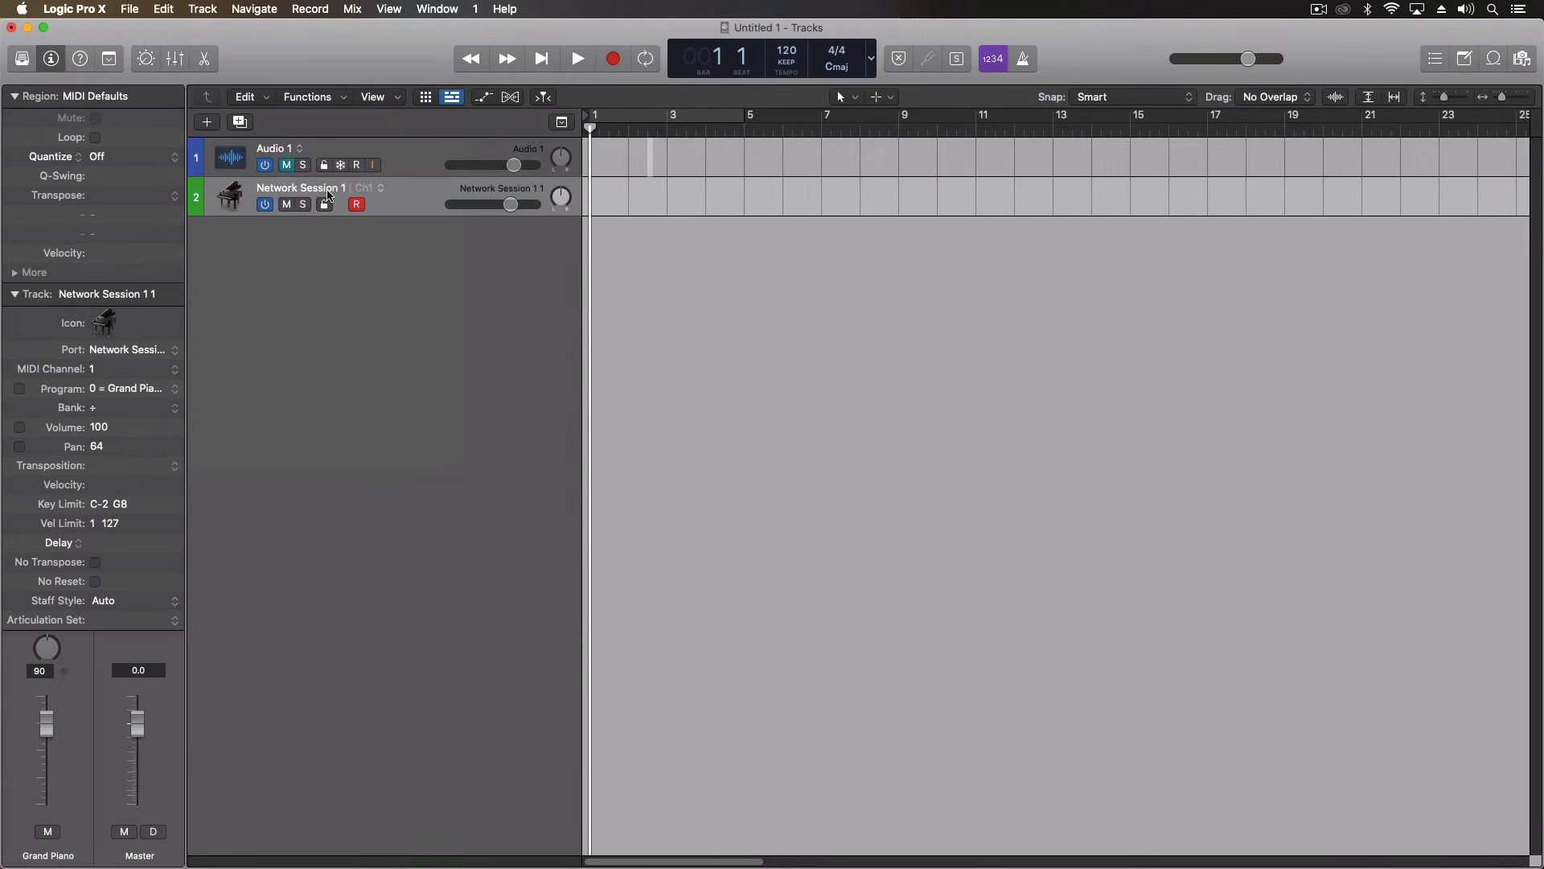
{"action": "left_click", "coordinate": [125, 351]}
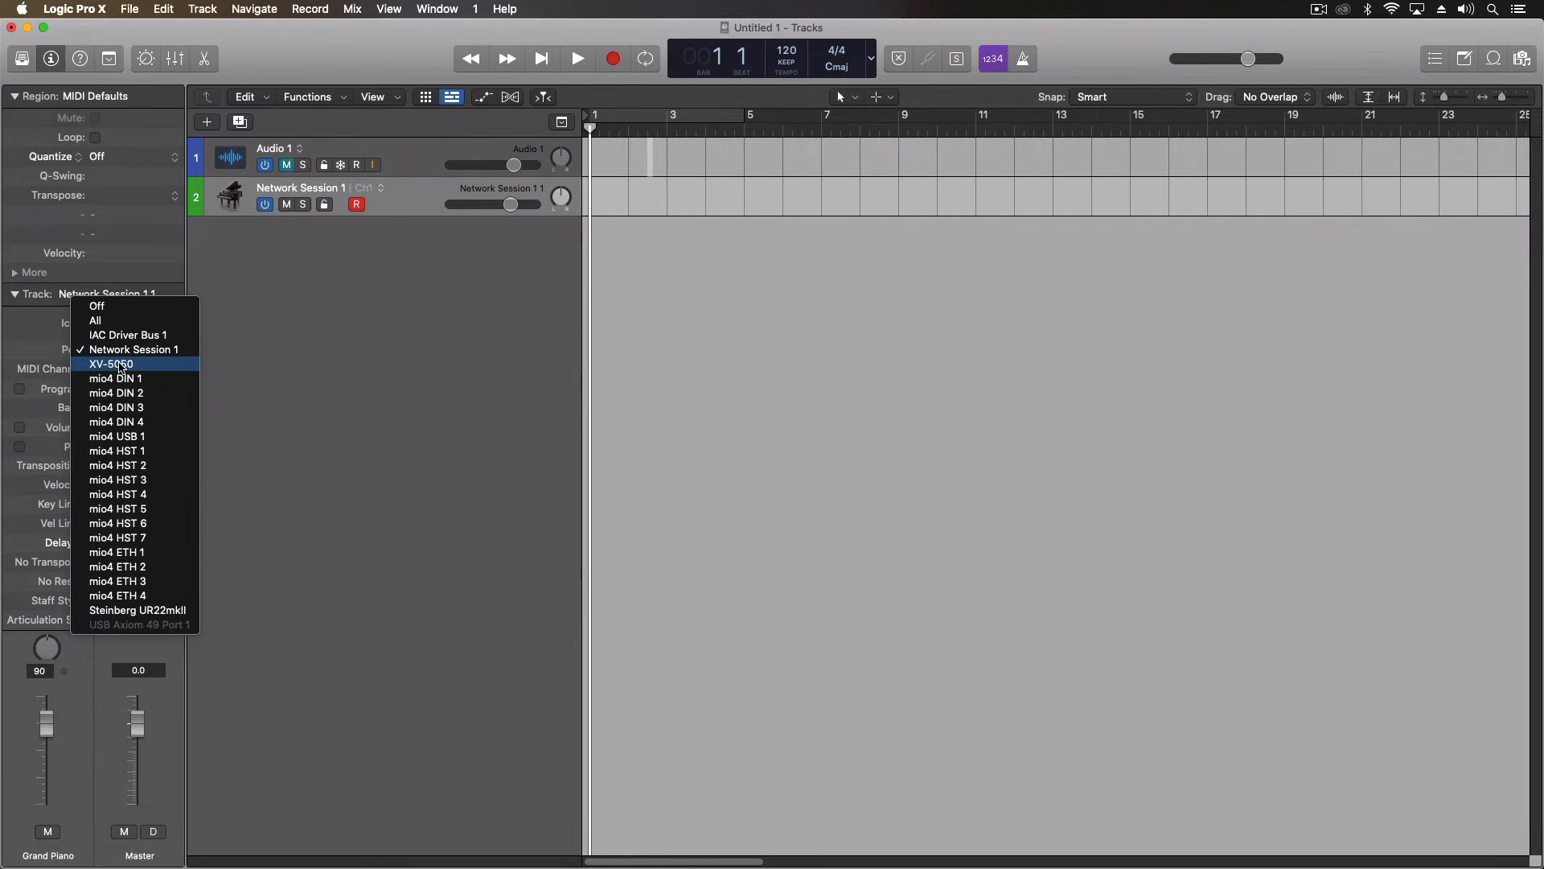
{"action": "left_click", "coordinate": [119, 365]}
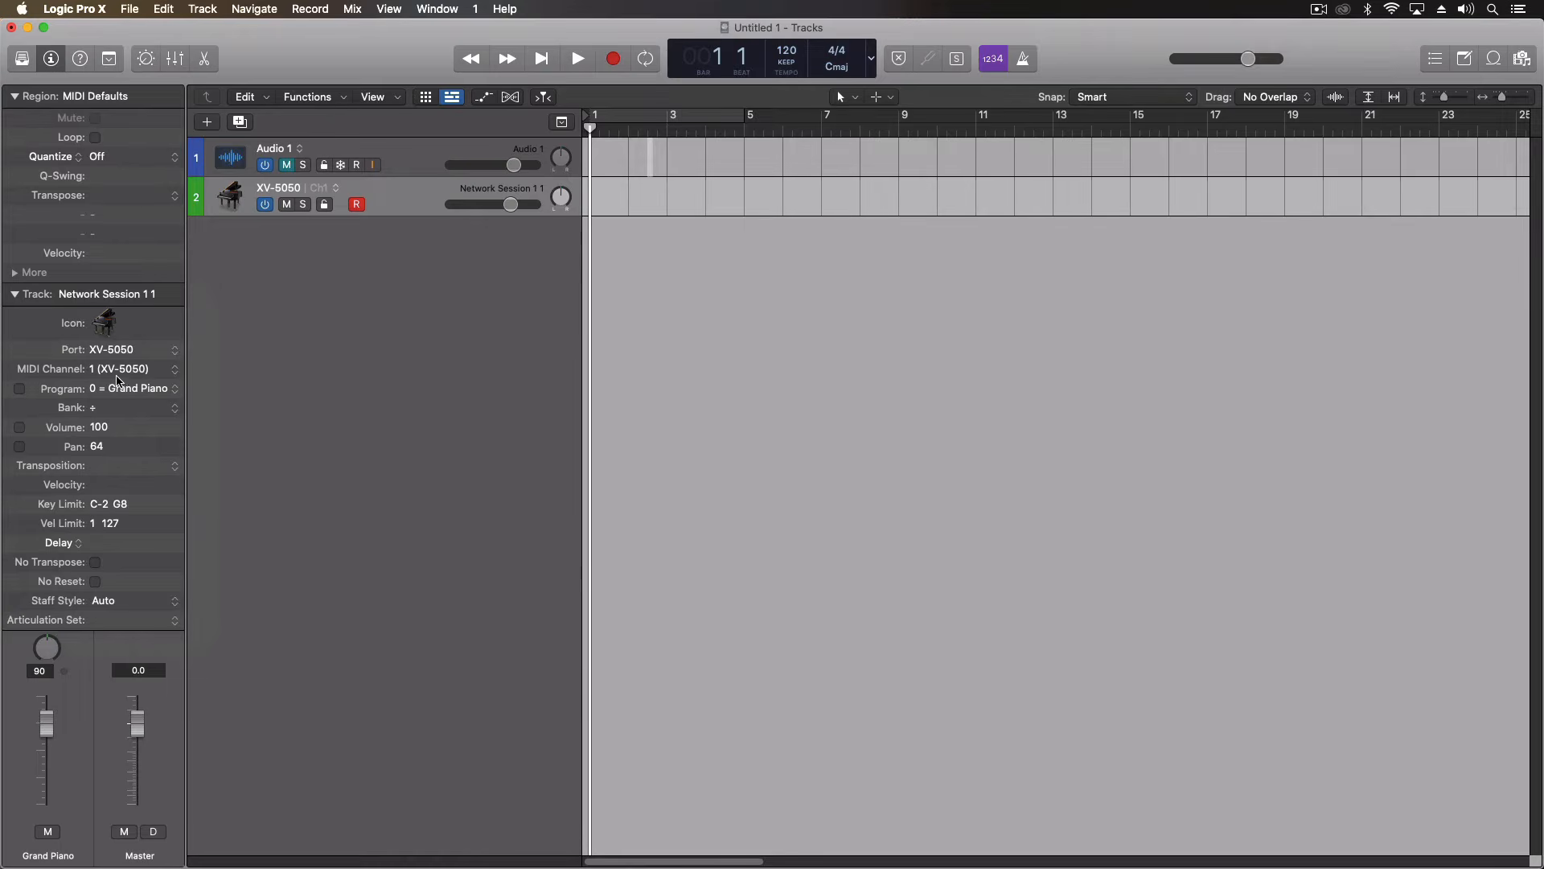
Look through the MIDI channels, programs and banks available for the XV-5050 track
{"action": "left_click", "coordinate": [128, 369]}
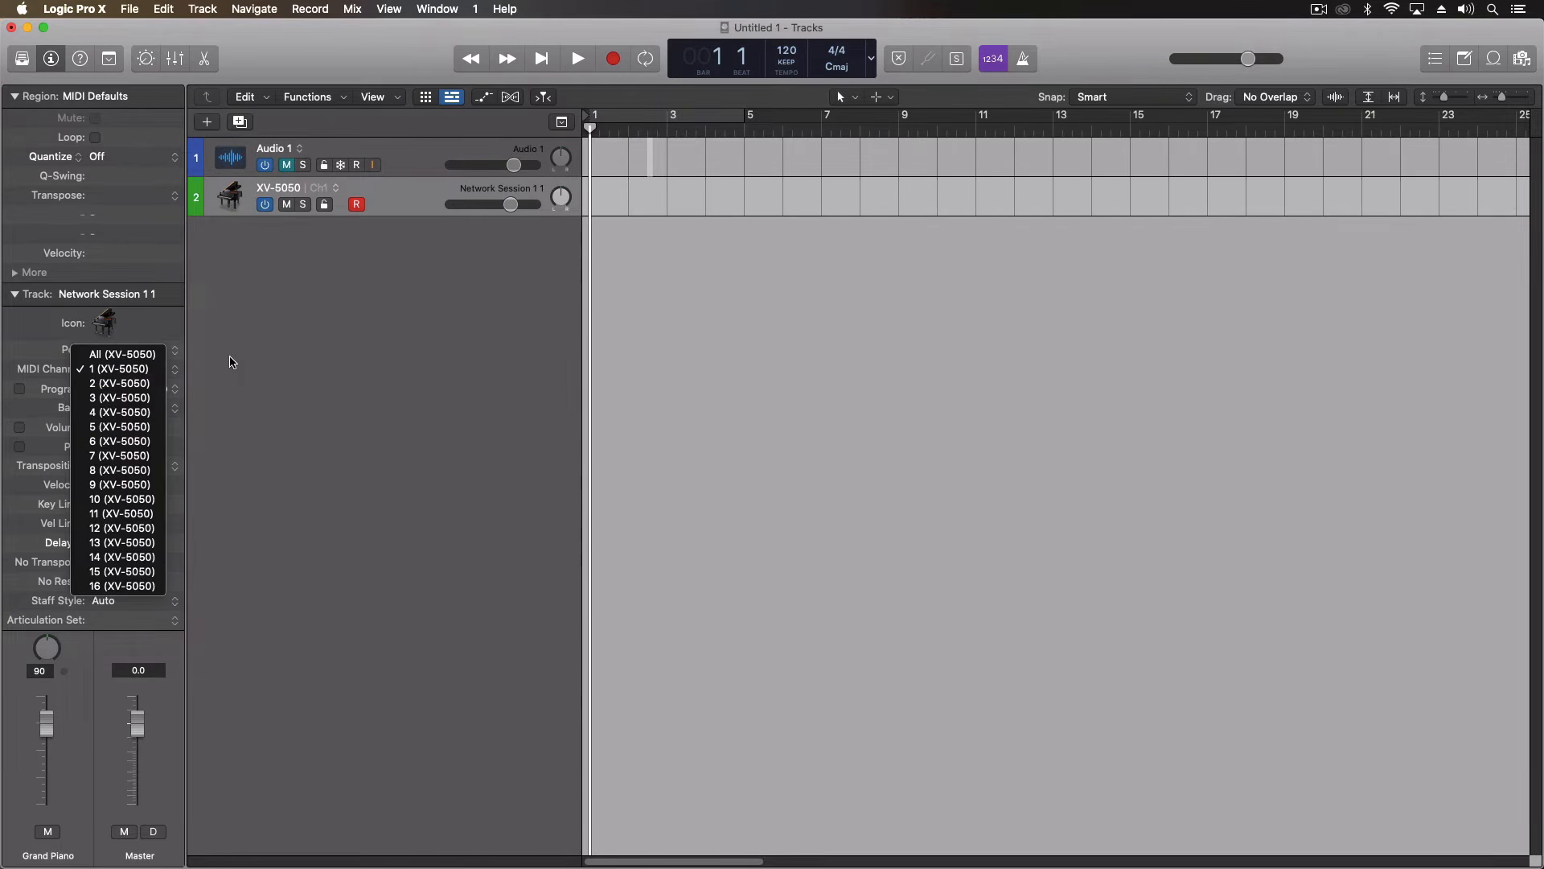
{"action": "left_click", "coordinate": [231, 362]}
{"action": "left_click", "coordinate": [153, 390]}
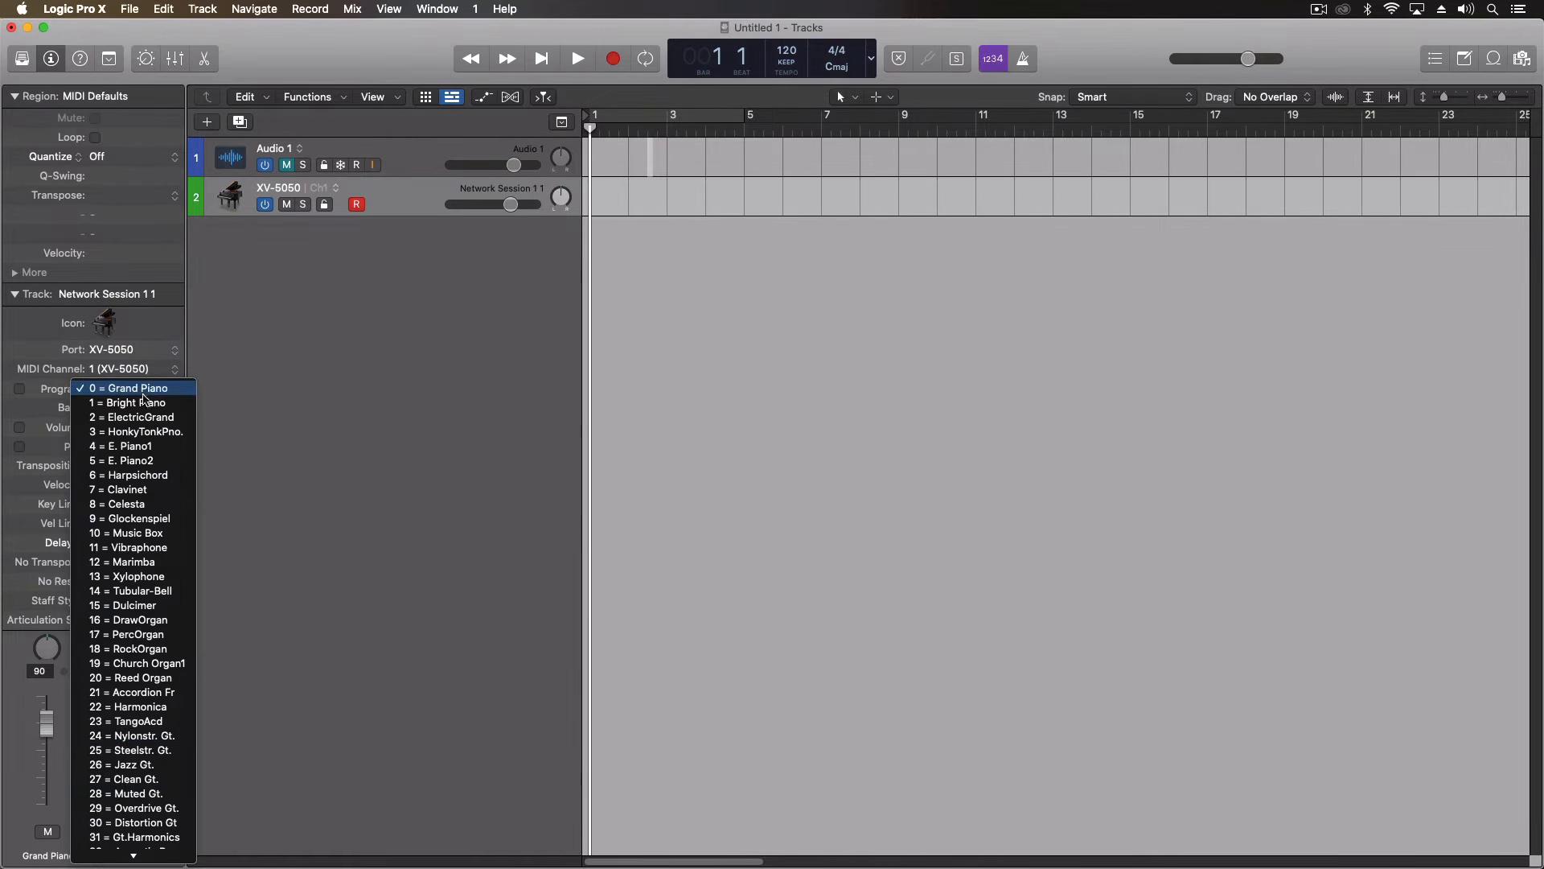
{"action": "mouse_move", "coordinate": [145, 865]}
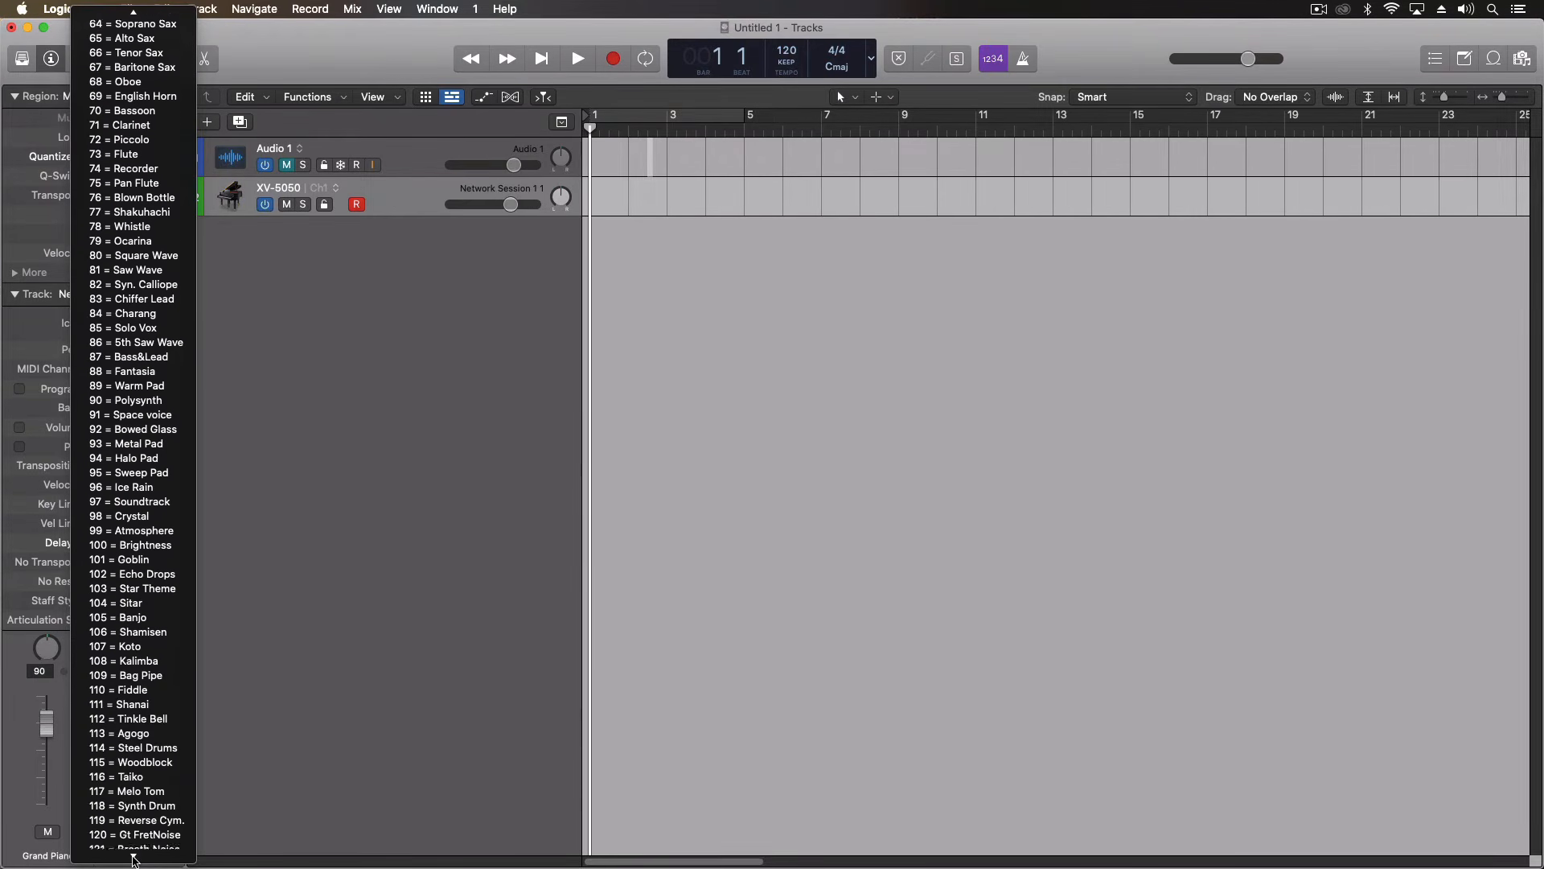
{"action": "left_click", "coordinate": [287, 617]}
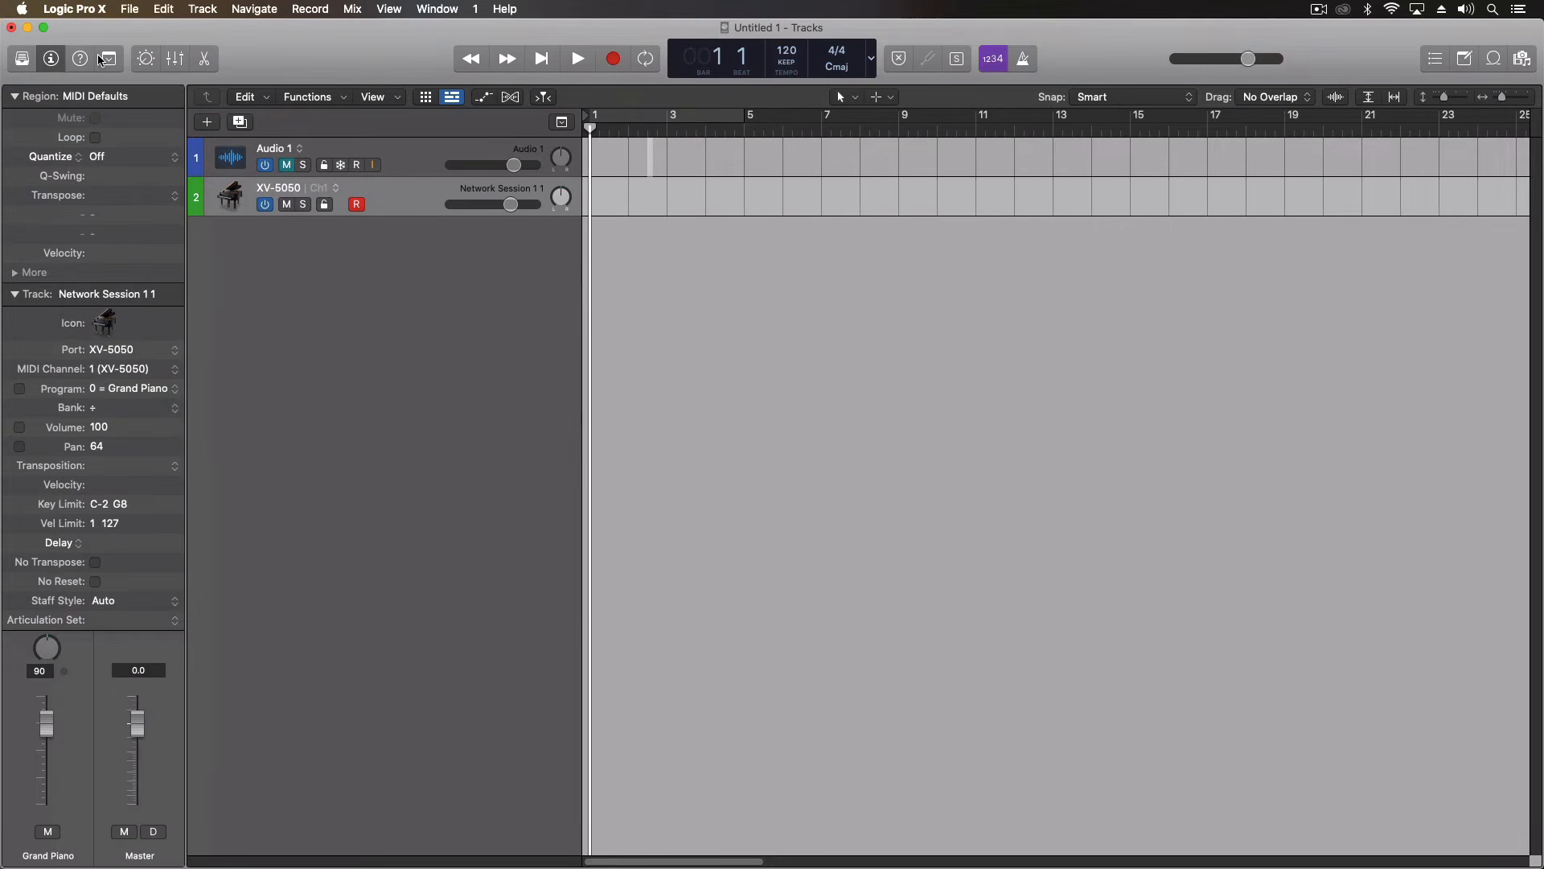
{"action": "left_click", "coordinate": [98, 410]}
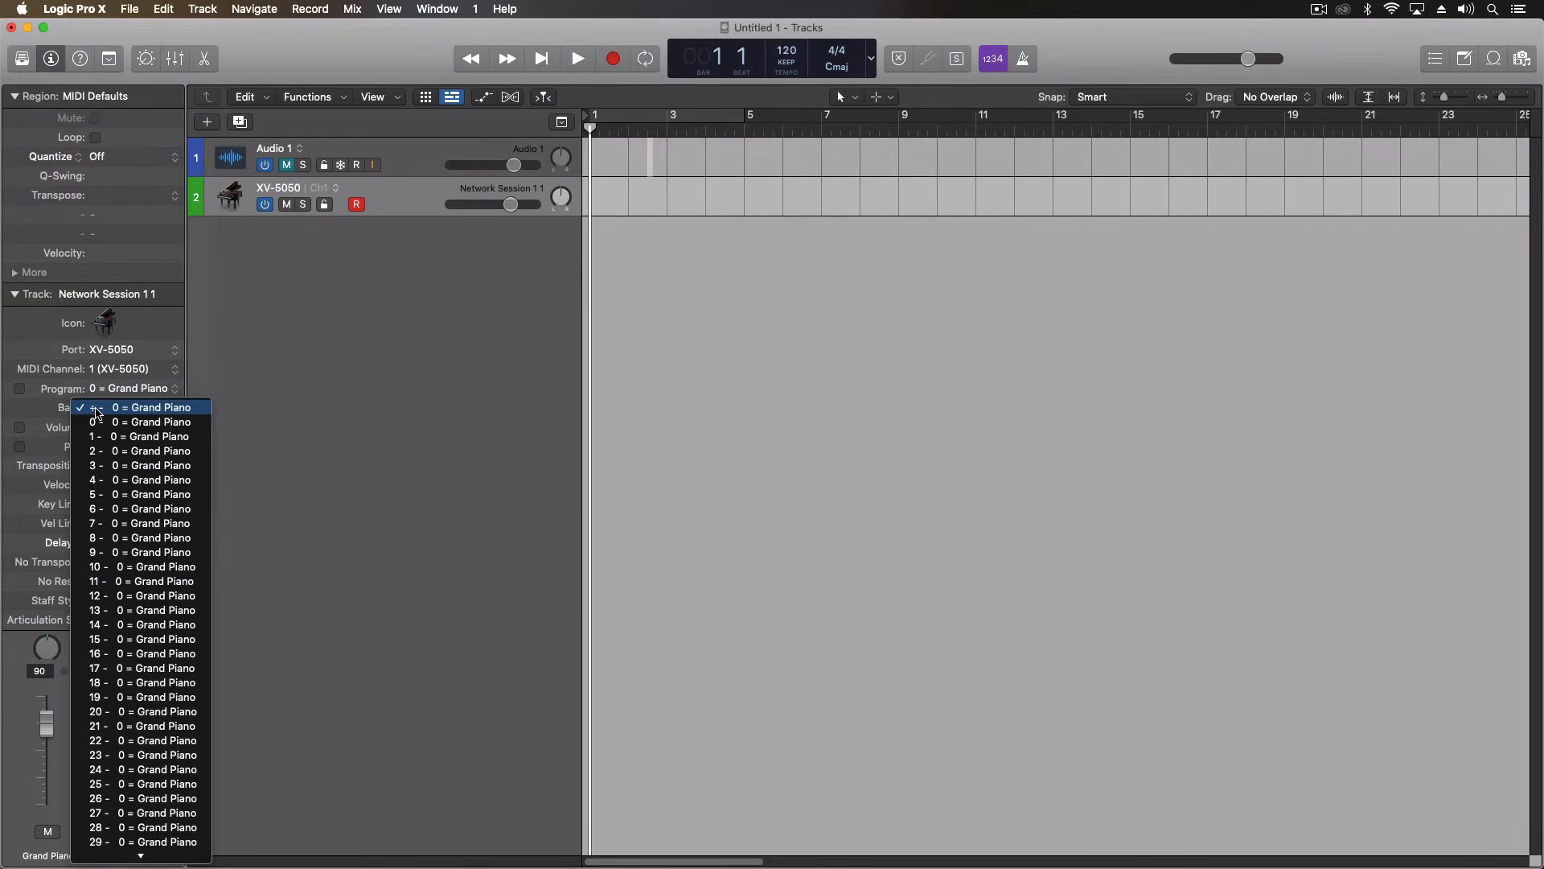
{"action": "left_click", "coordinate": [310, 385]}
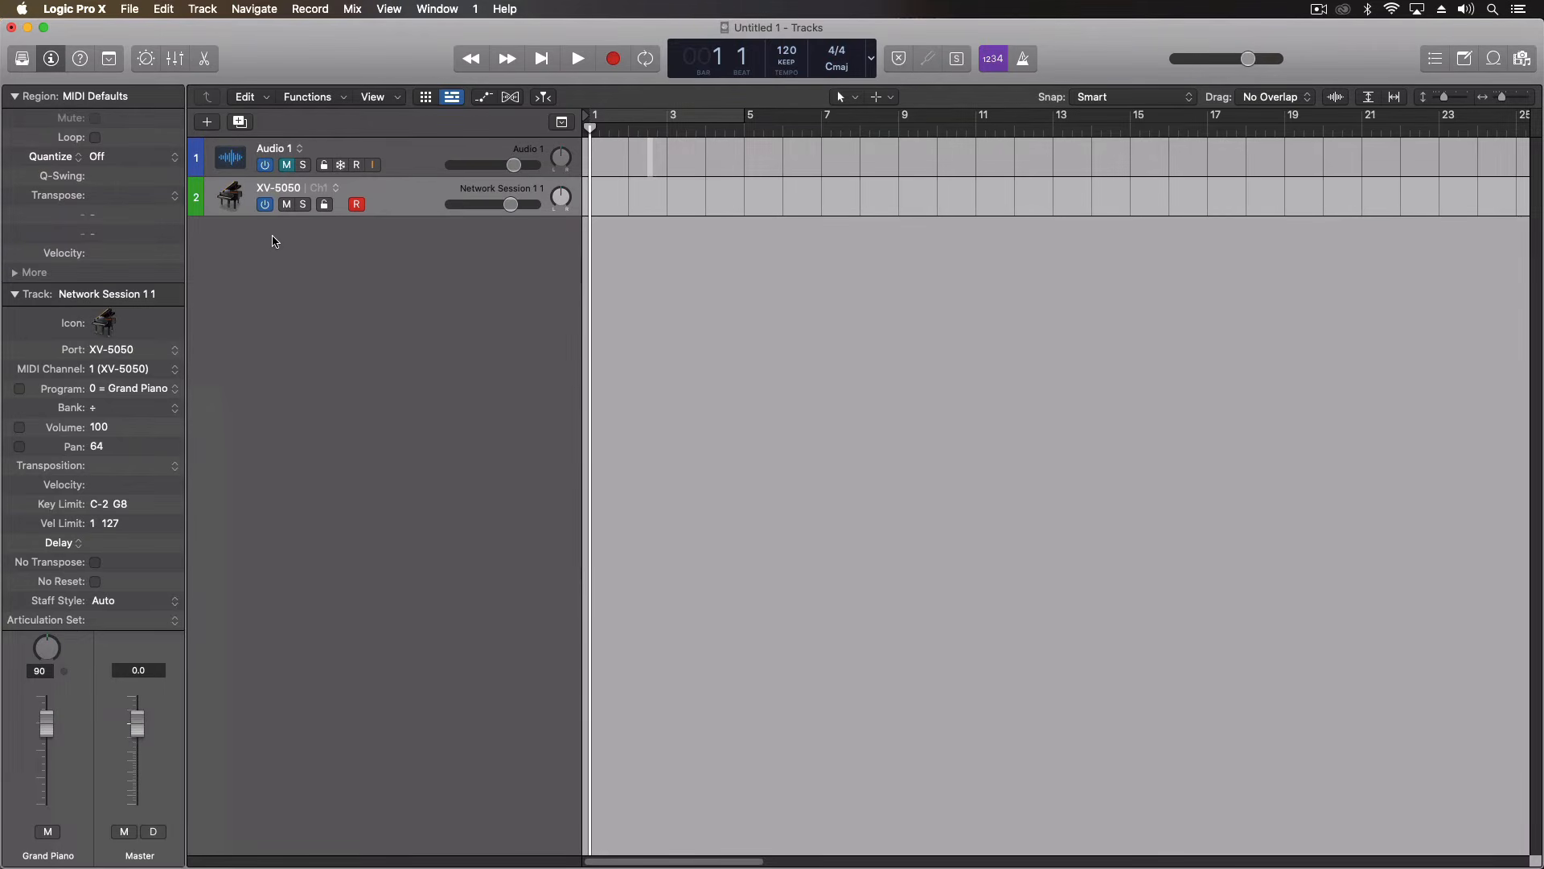
Switch to Audio MIDI Setup and install the software update required to connect the iPhone
{"action": "key", "text": "super+Tab"}
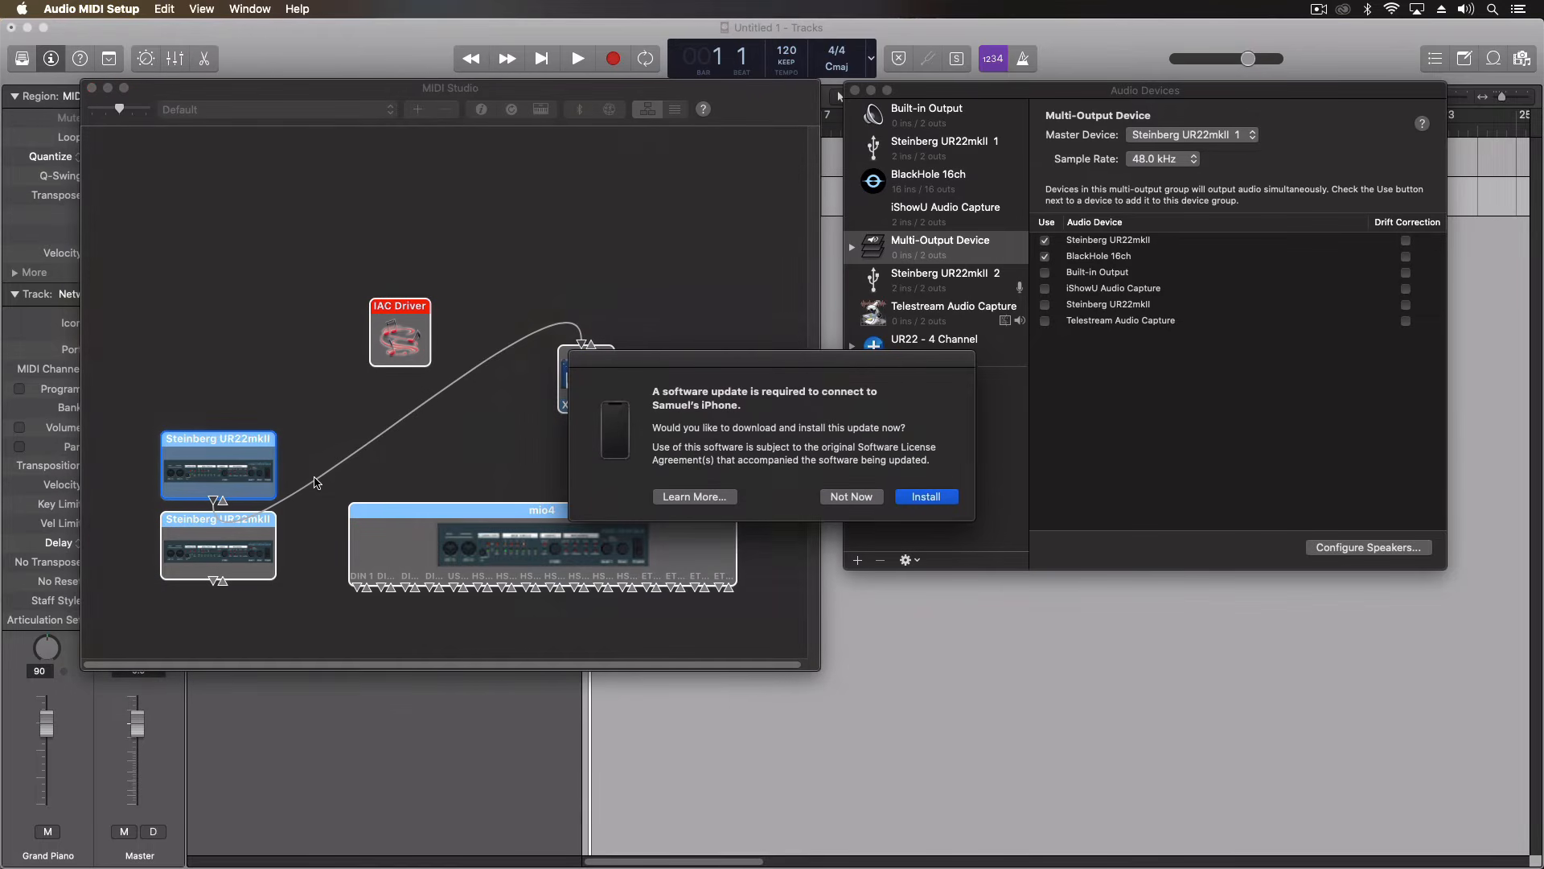
{"action": "left_click", "coordinate": [918, 498]}
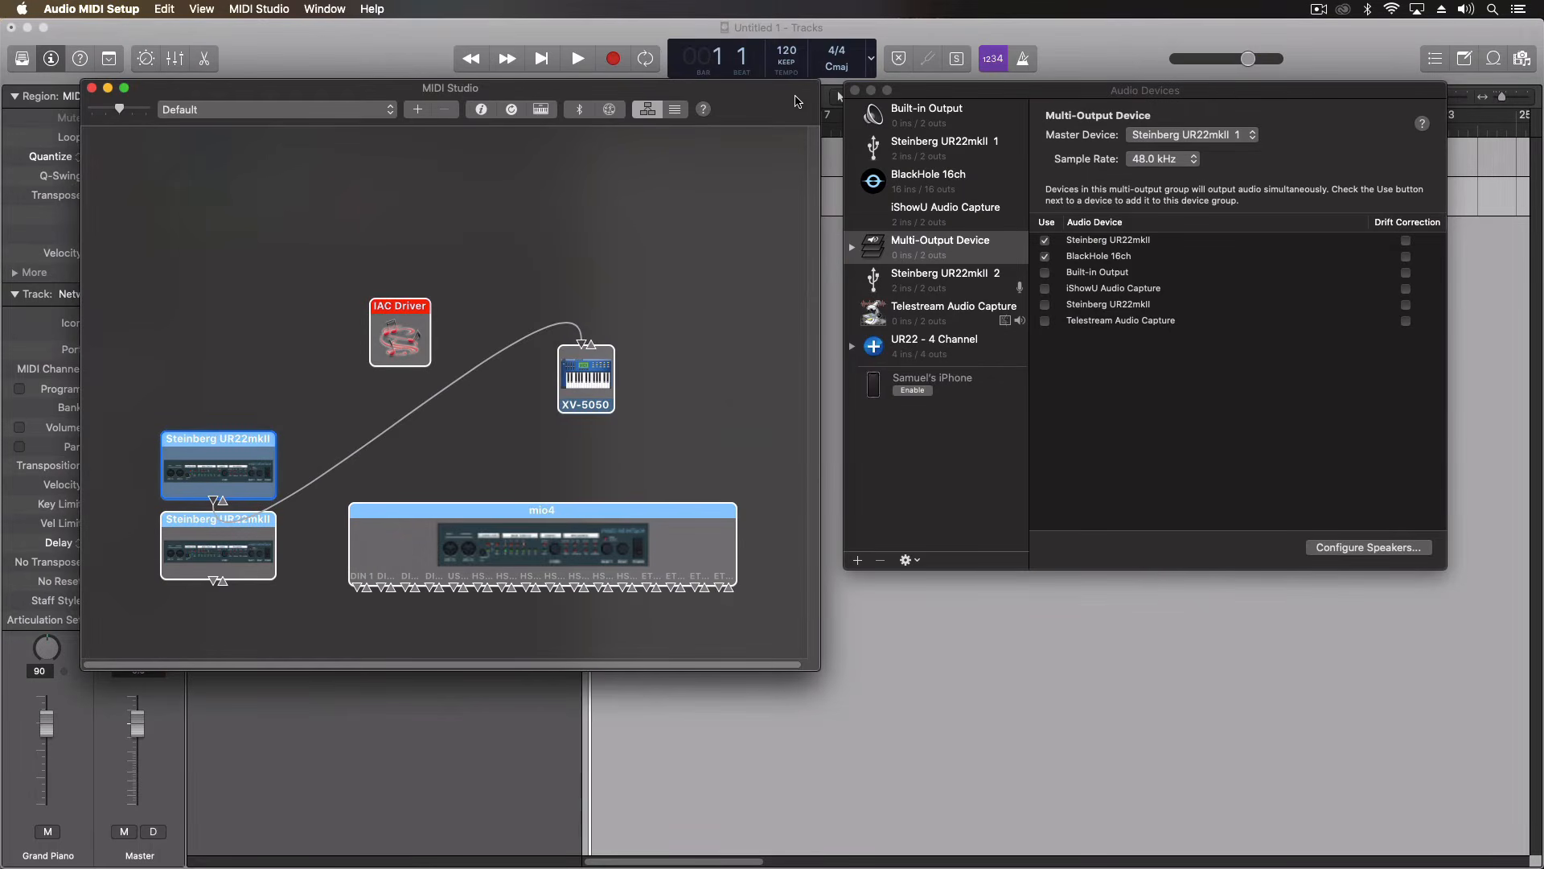
{"action": "left_click", "coordinate": [926, 98]}
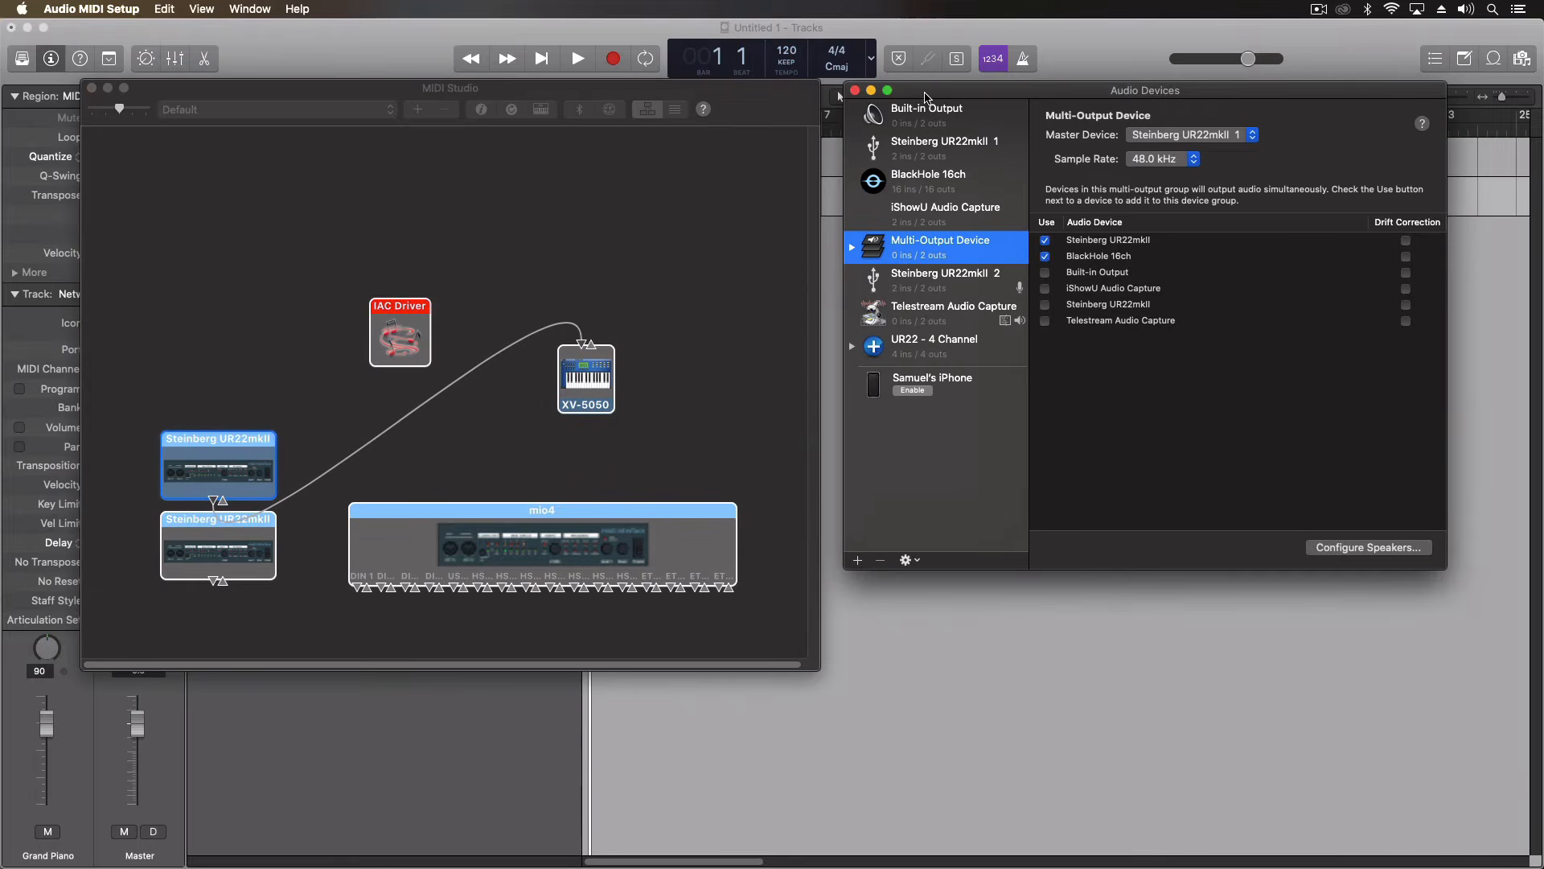
Enable the connected iPhone in the audio device list for inter-device audio and MIDI
{"action": "left_click", "coordinate": [964, 384]}
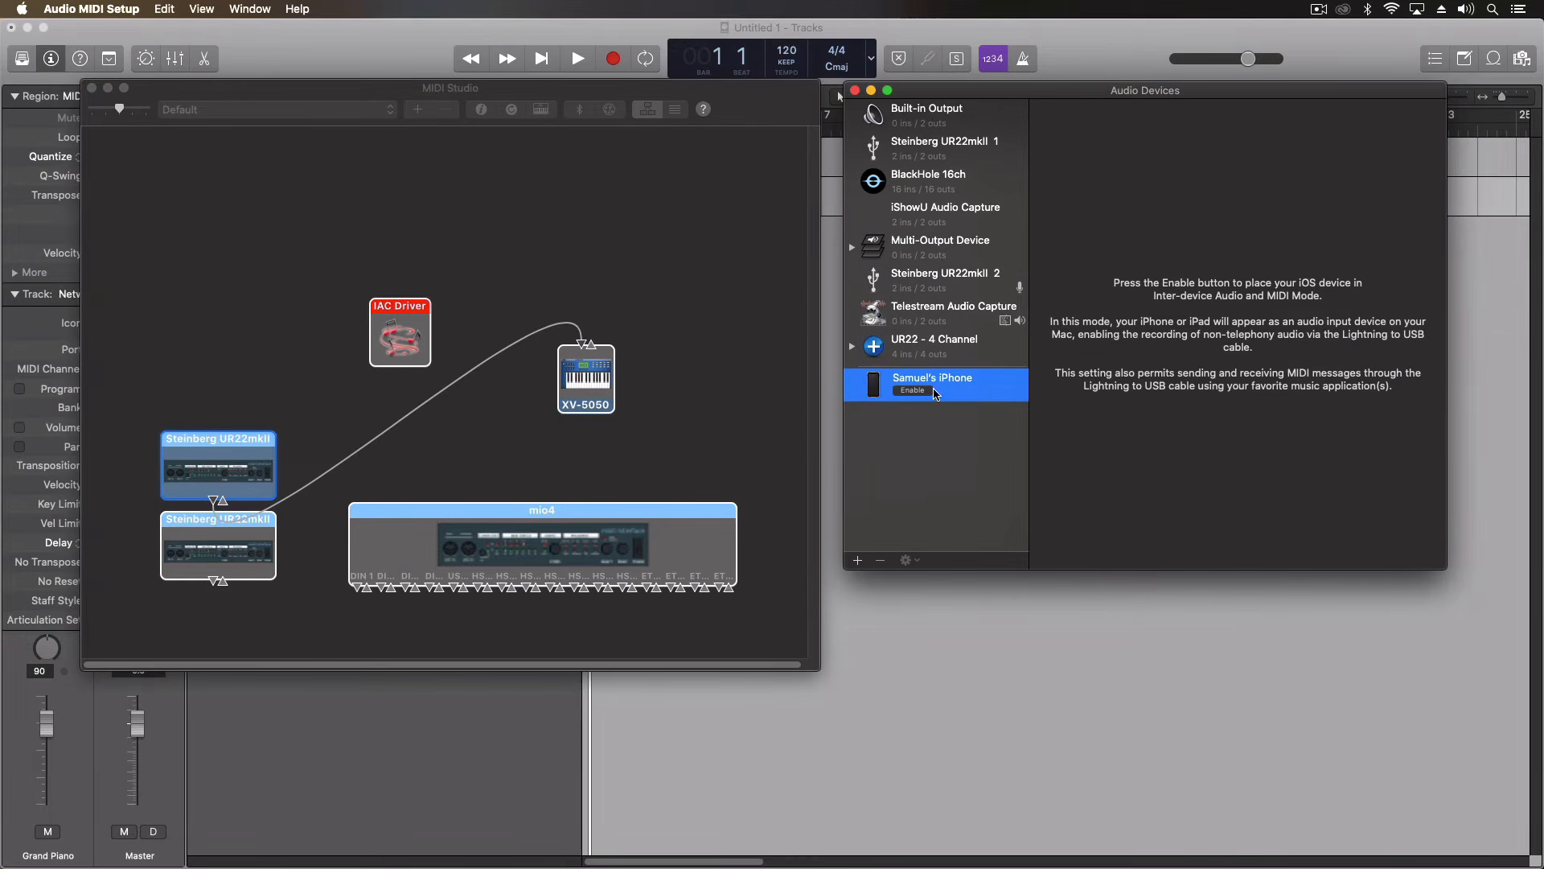
{"action": "left_click", "coordinate": [927, 392]}
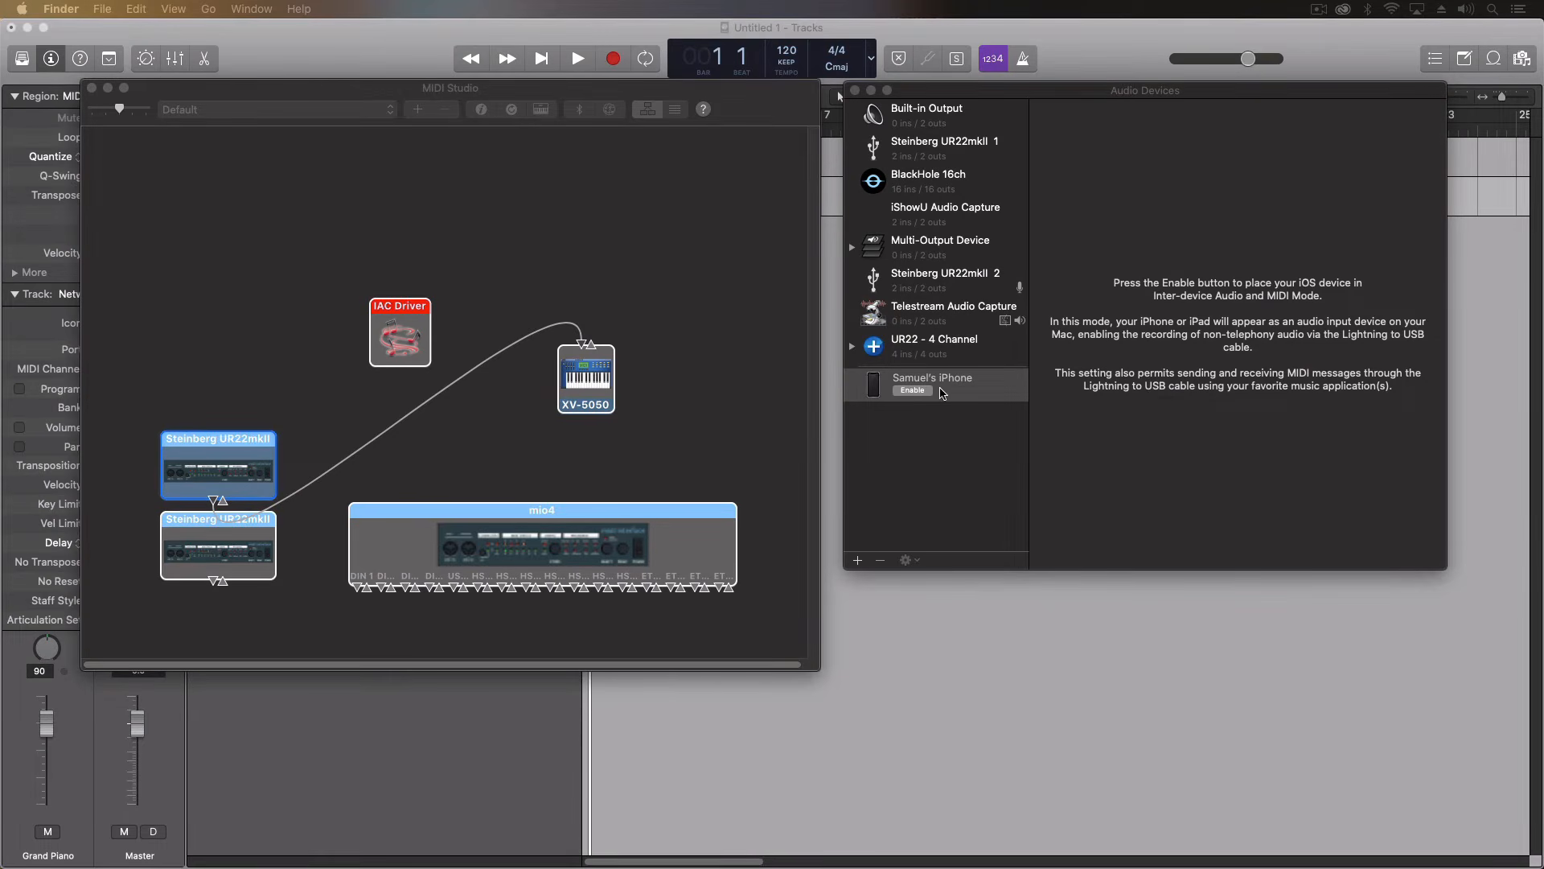
{"action": "left_click", "coordinate": [909, 393]}
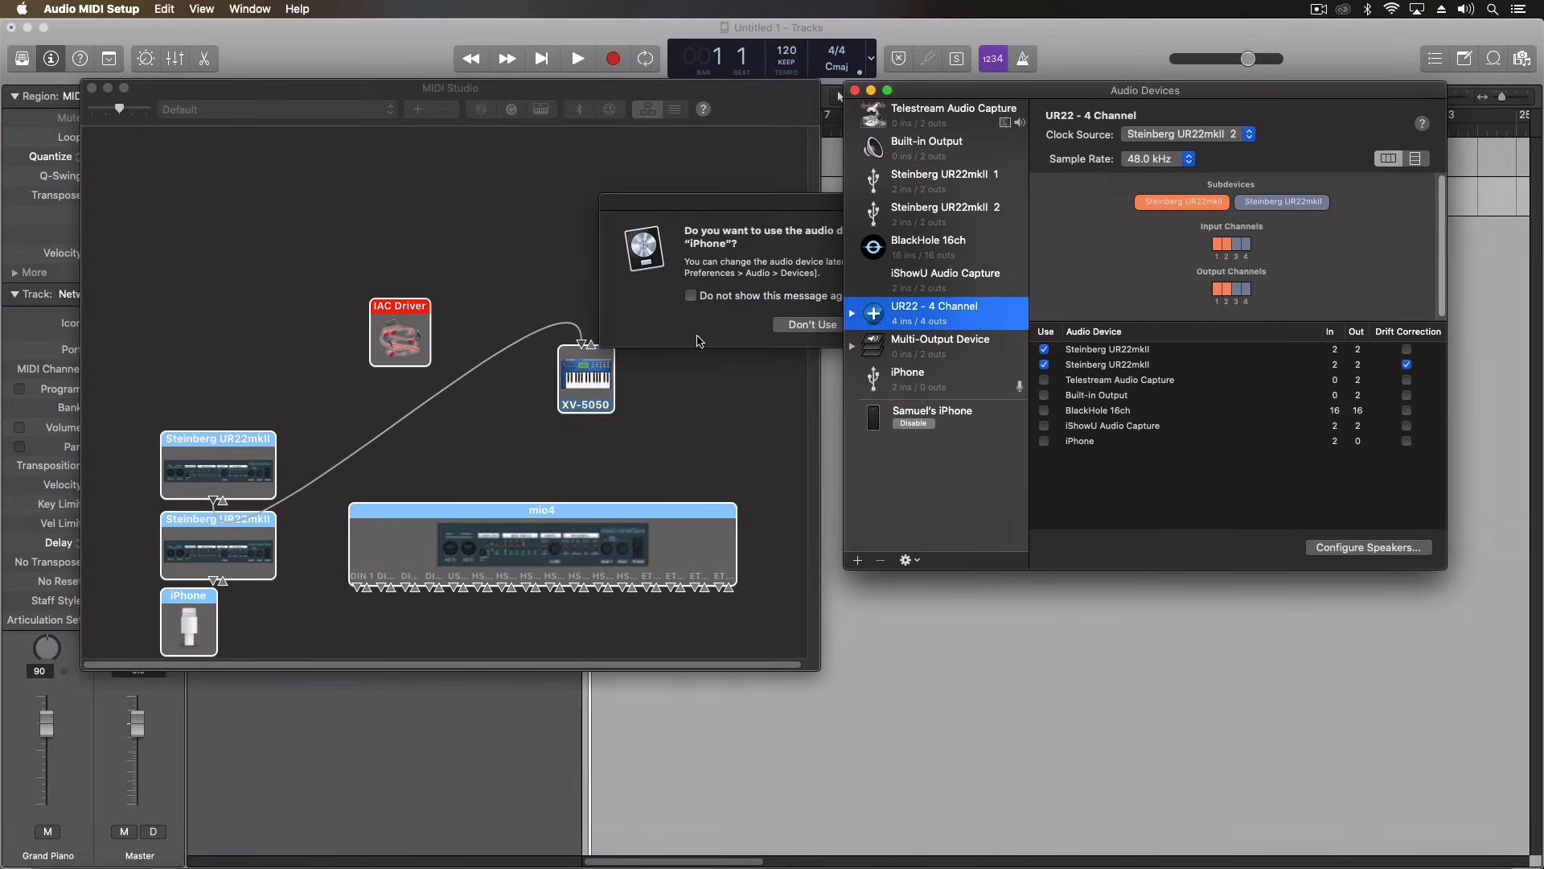
Decline using the iPhone as the audio device in Logic Pro X
{"action": "left_click_drag", "start_coordinate": [791, 200], "coordinate": [569, 166]}
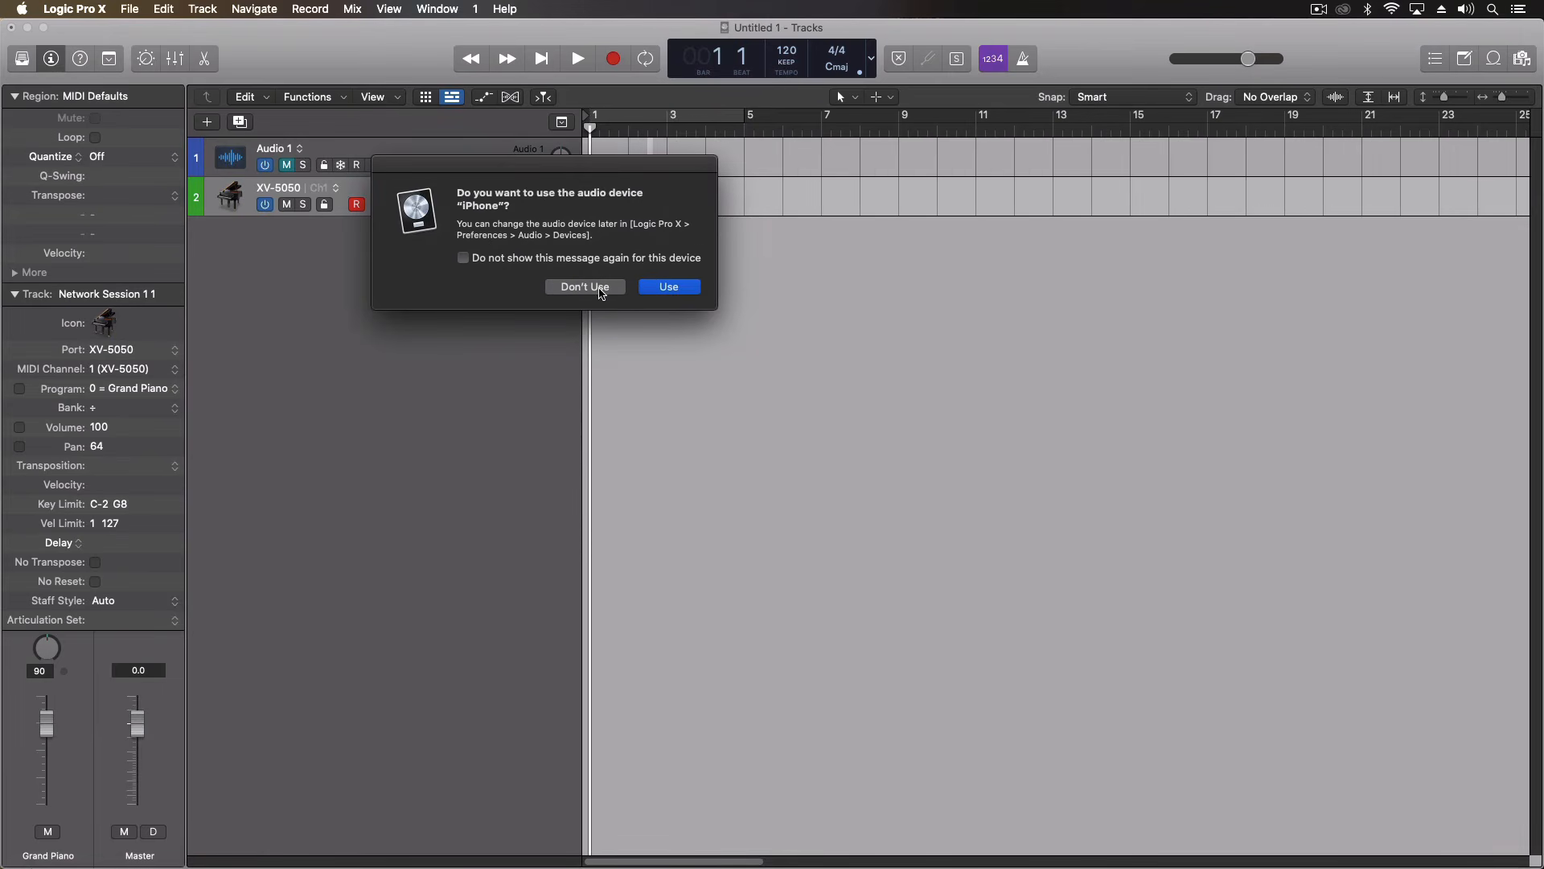
{"action": "left_click", "coordinate": [599, 292]}
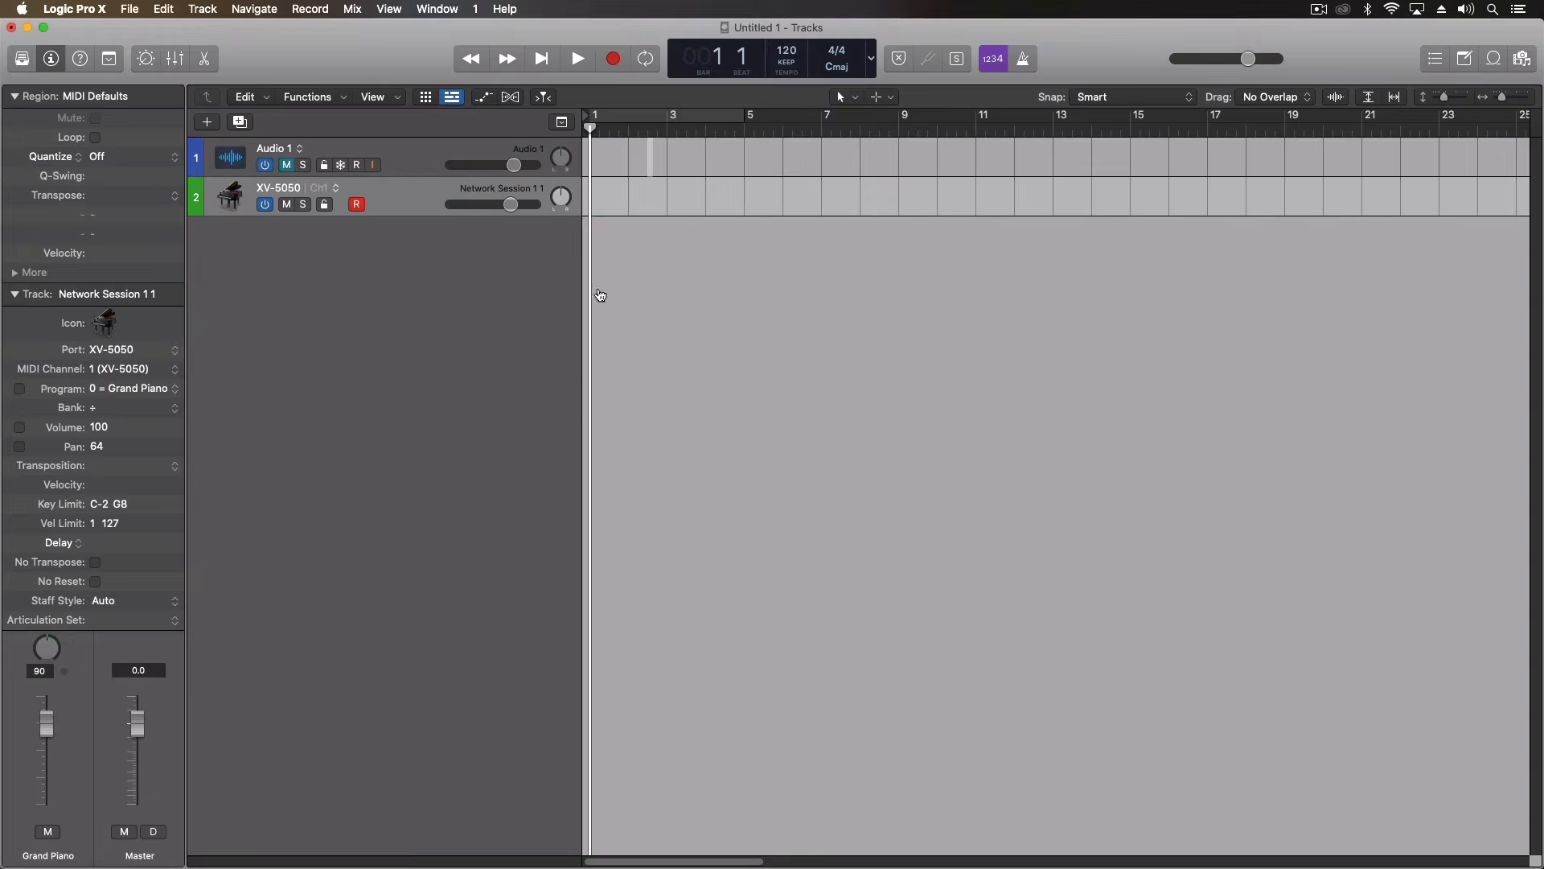
Switch to Audio MIDI Setup, review the iPhone's MIDI properties and ports, and place it to the left of the IAC Driver
{"action": "key", "text": "super+Tab"}
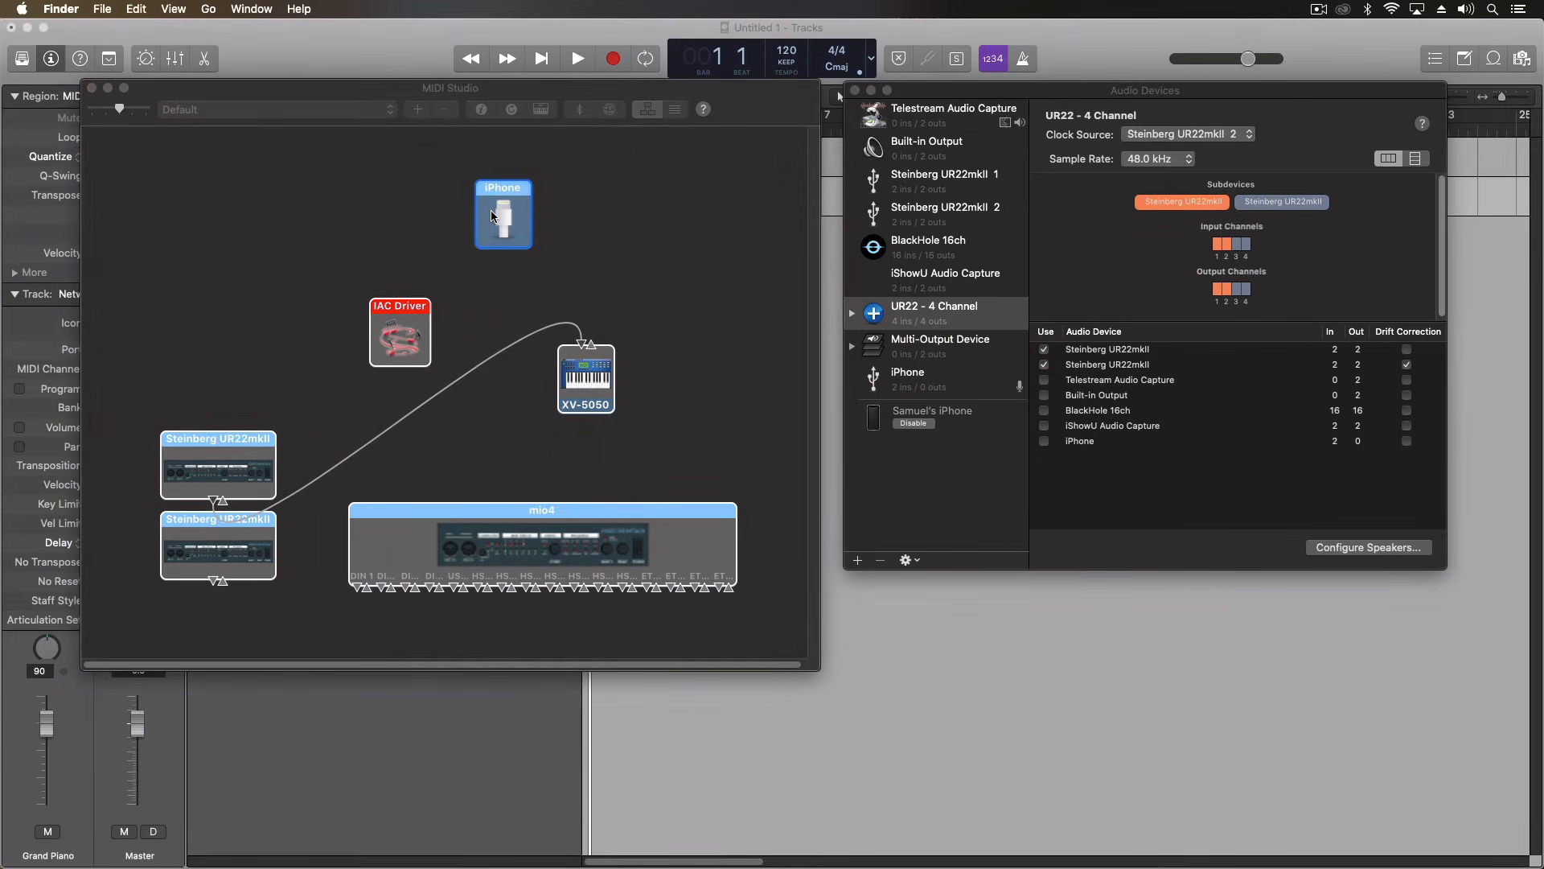
{"action": "left_click", "coordinate": [490, 210]}
{"action": "double_click", "coordinate": [491, 210]}
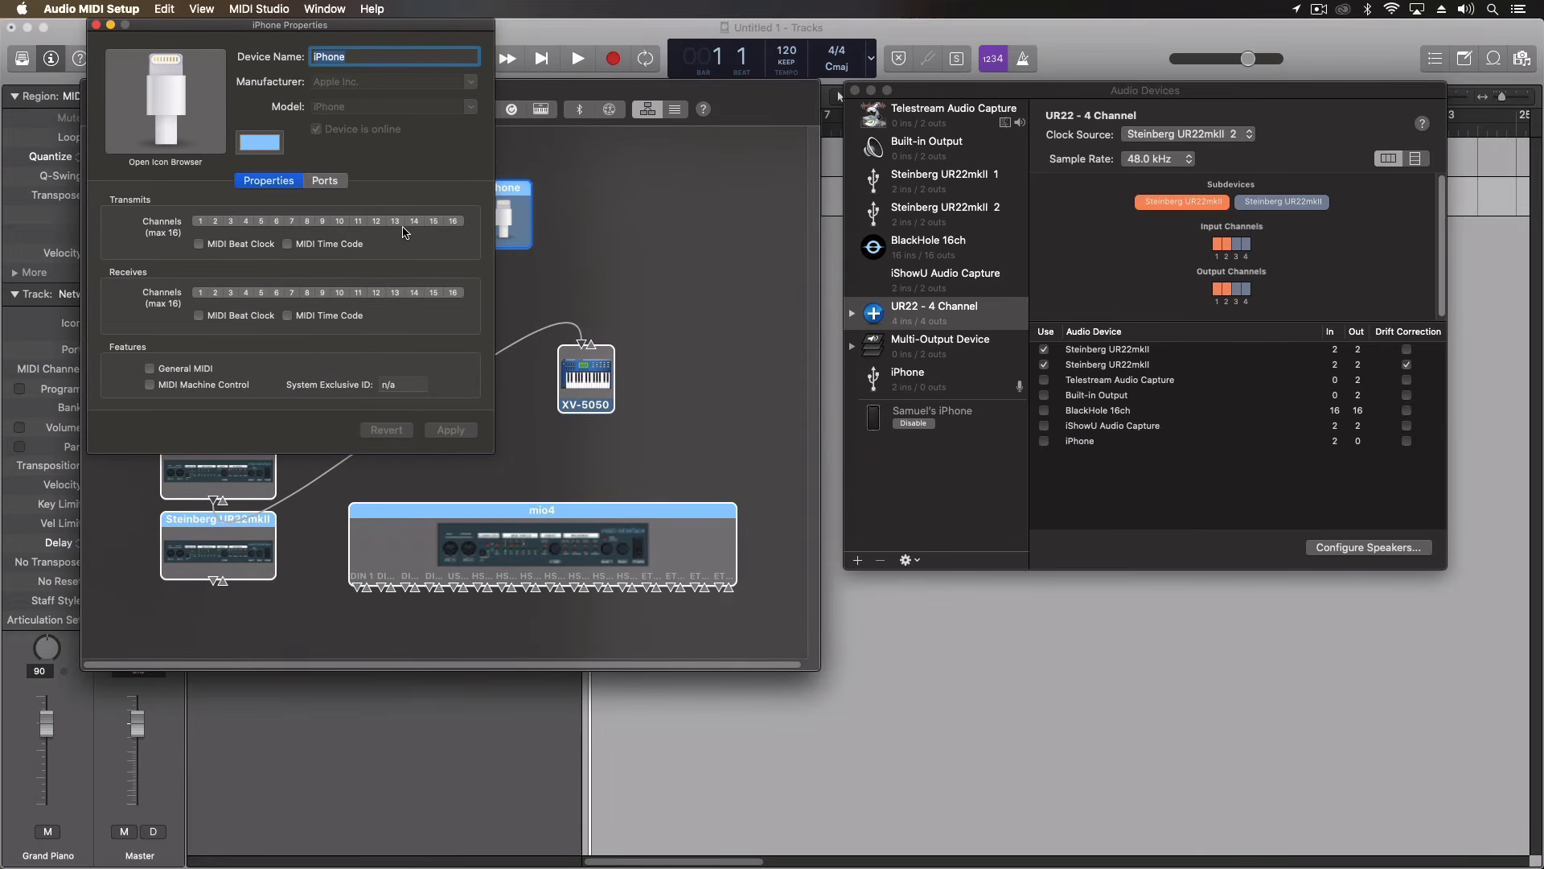
{"action": "left_click", "coordinate": [324, 181]}
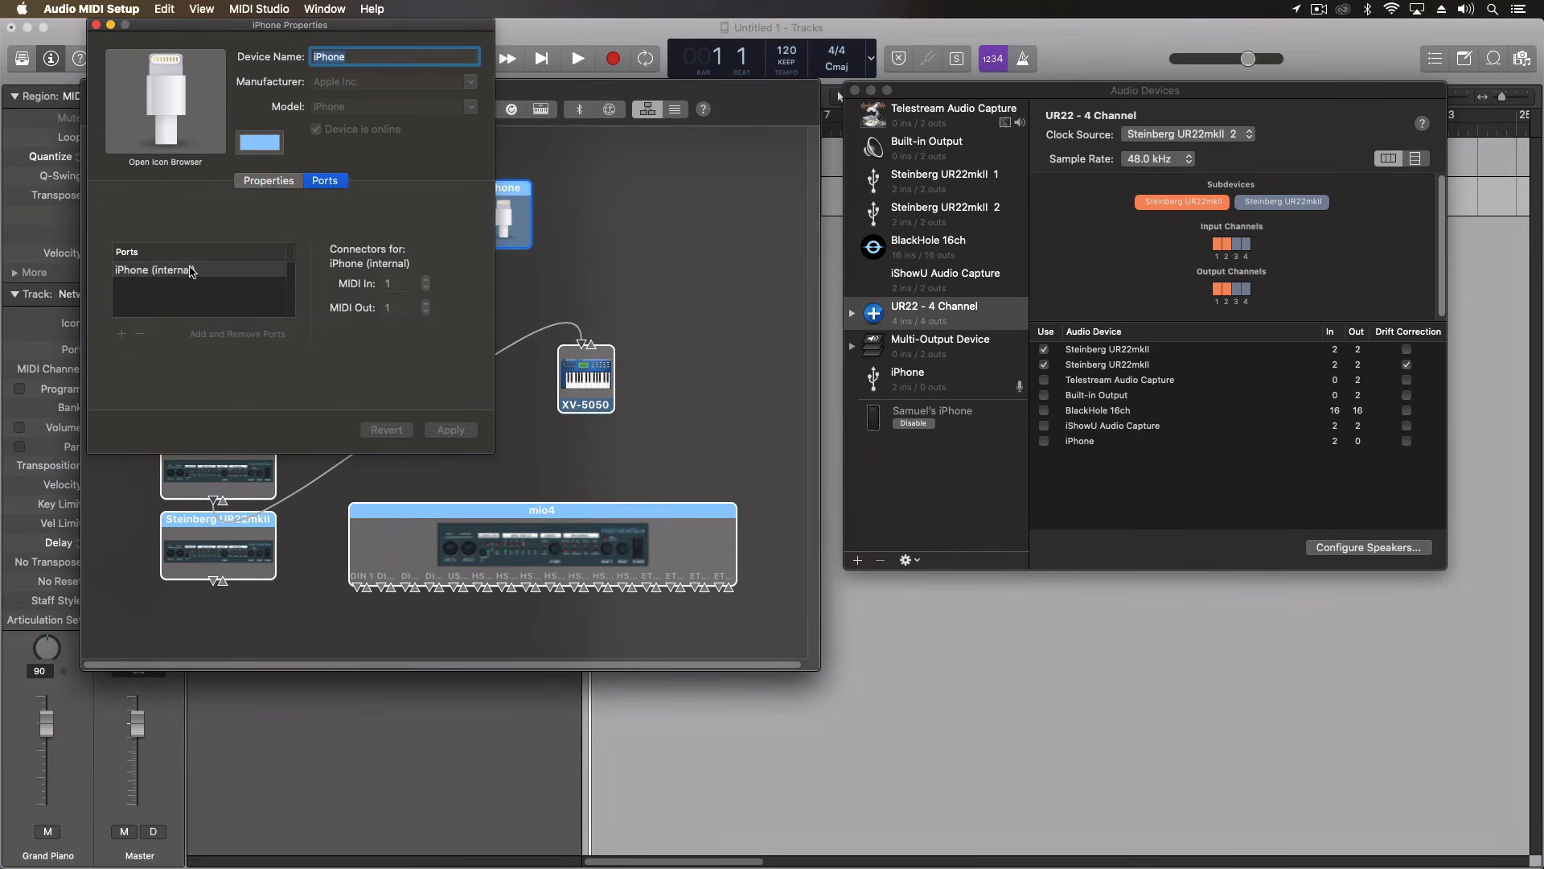
{"action": "left_click", "coordinate": [259, 181]}
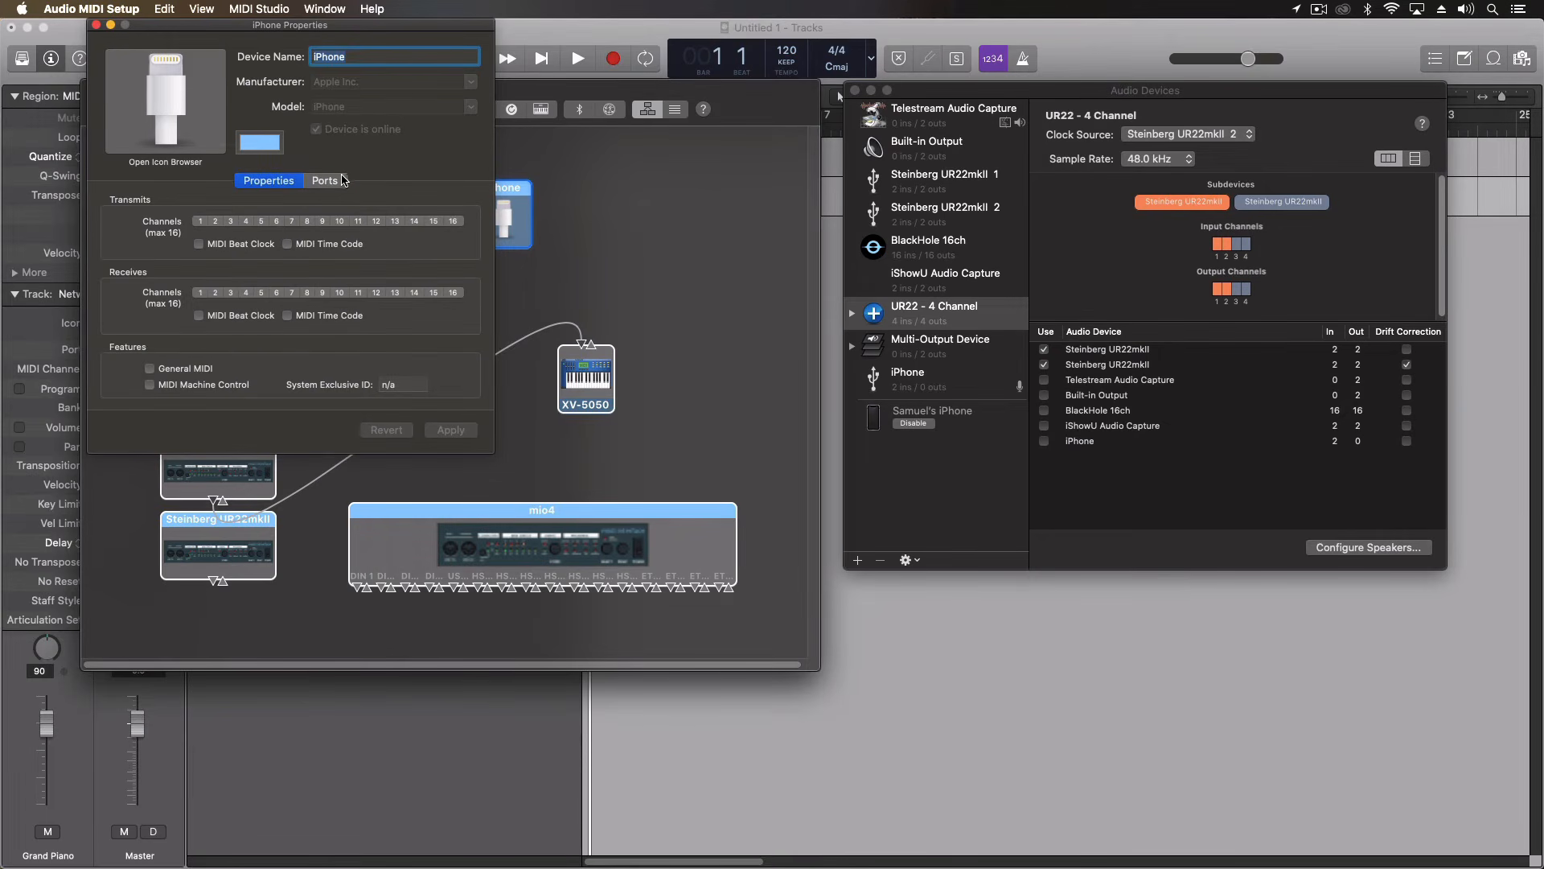
{"action": "left_click_drag", "start_coordinate": [359, 25], "coordinate": [403, 146]}
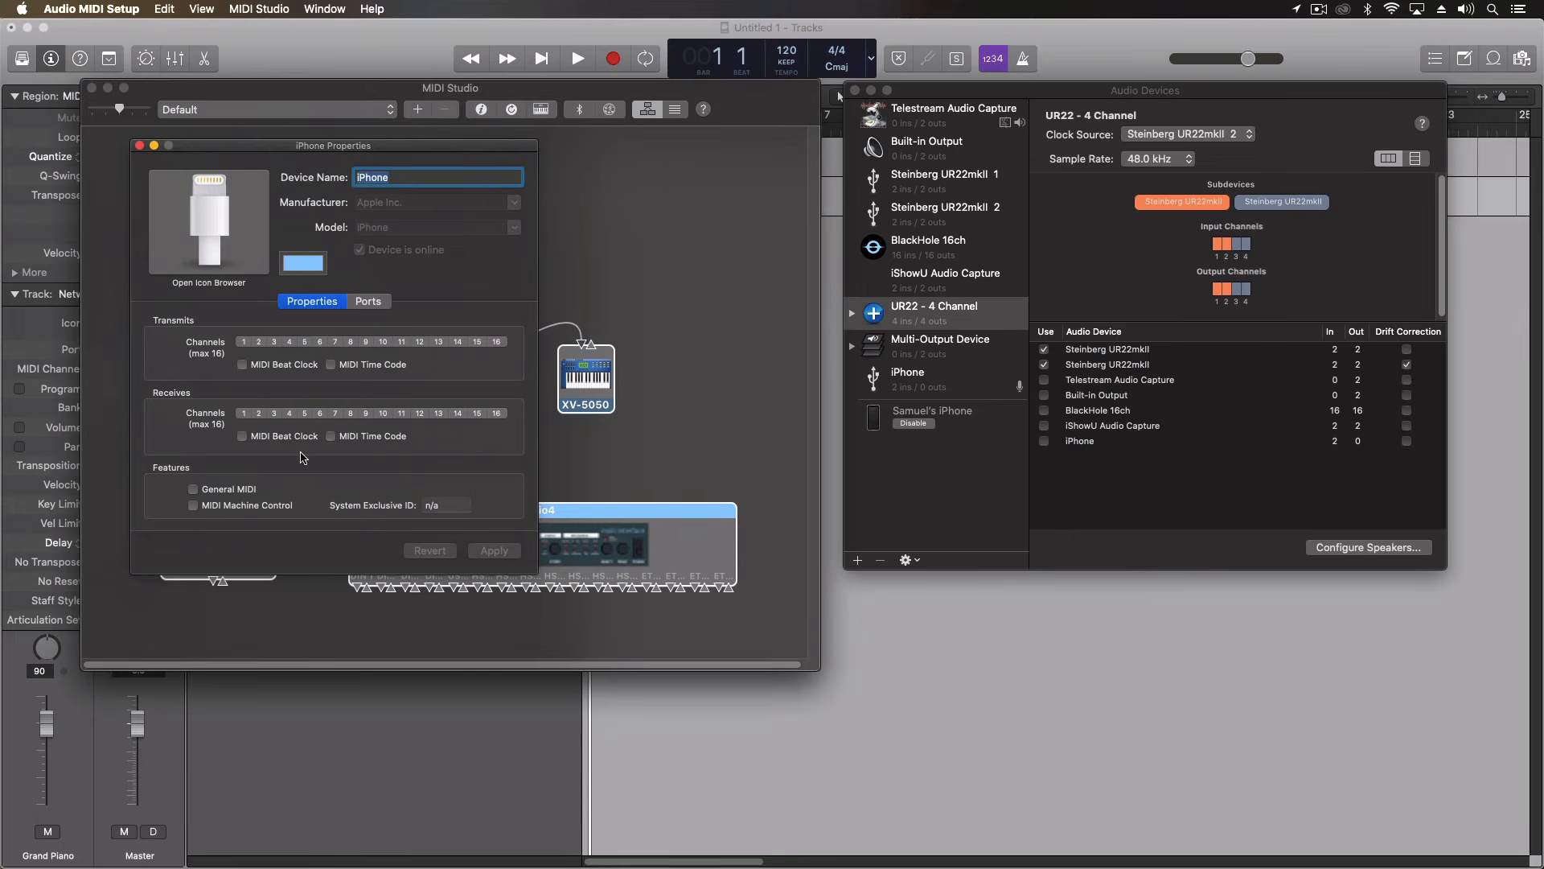
{"action": "left_click", "coordinate": [141, 147]}
{"action": "left_click_drag", "start_coordinate": [505, 213], "coordinate": [288, 326]}
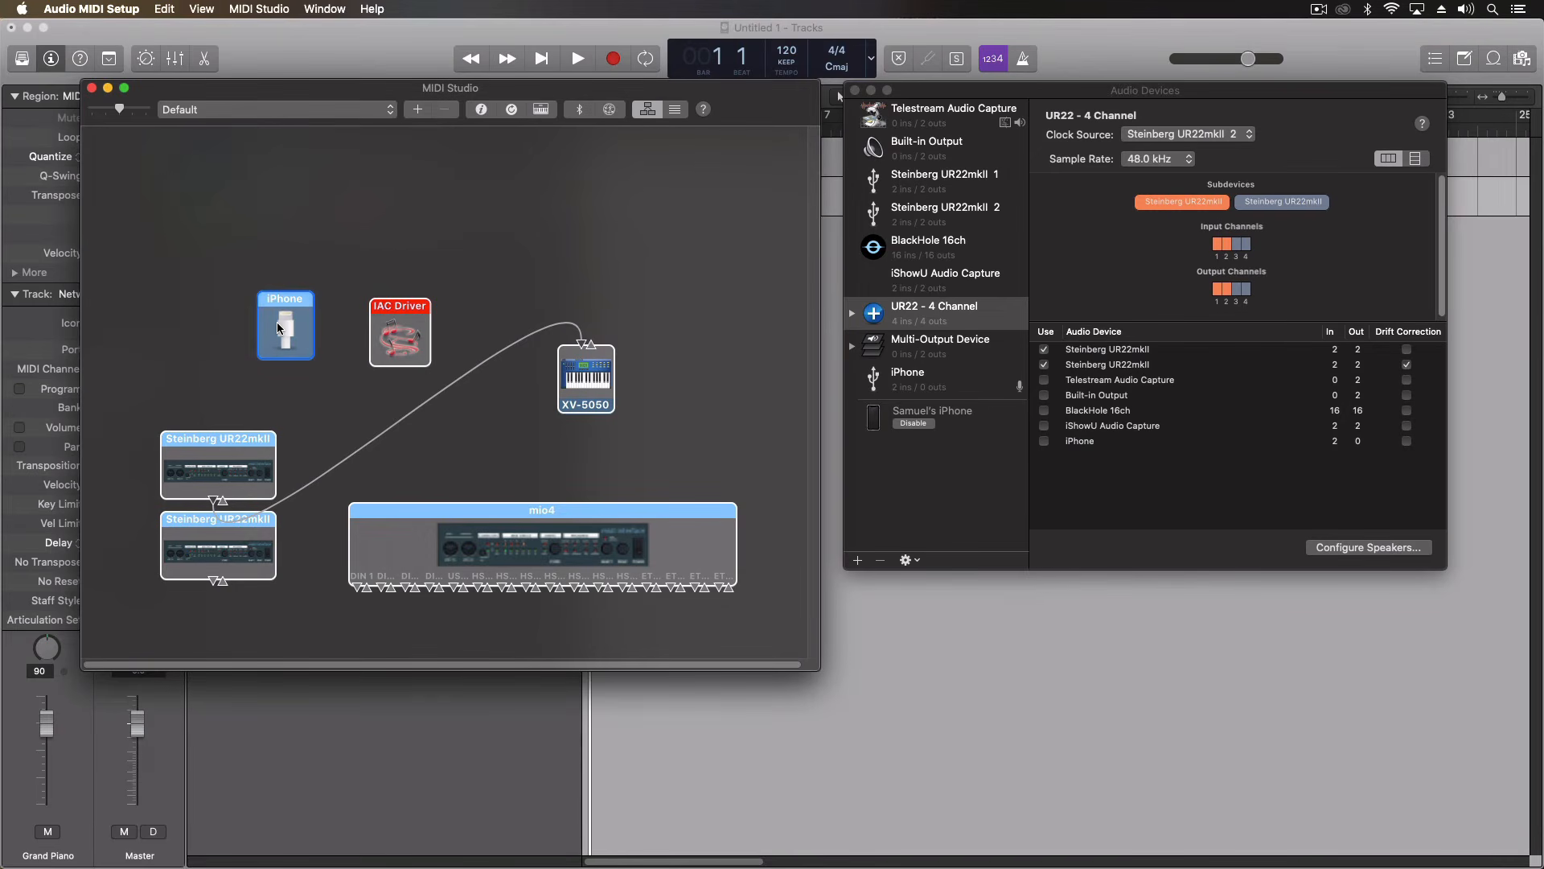
Include the iPhone as a subdevice in the UR22 - 4 Channel aggregate device
{"action": "left_click", "coordinate": [929, 316]}
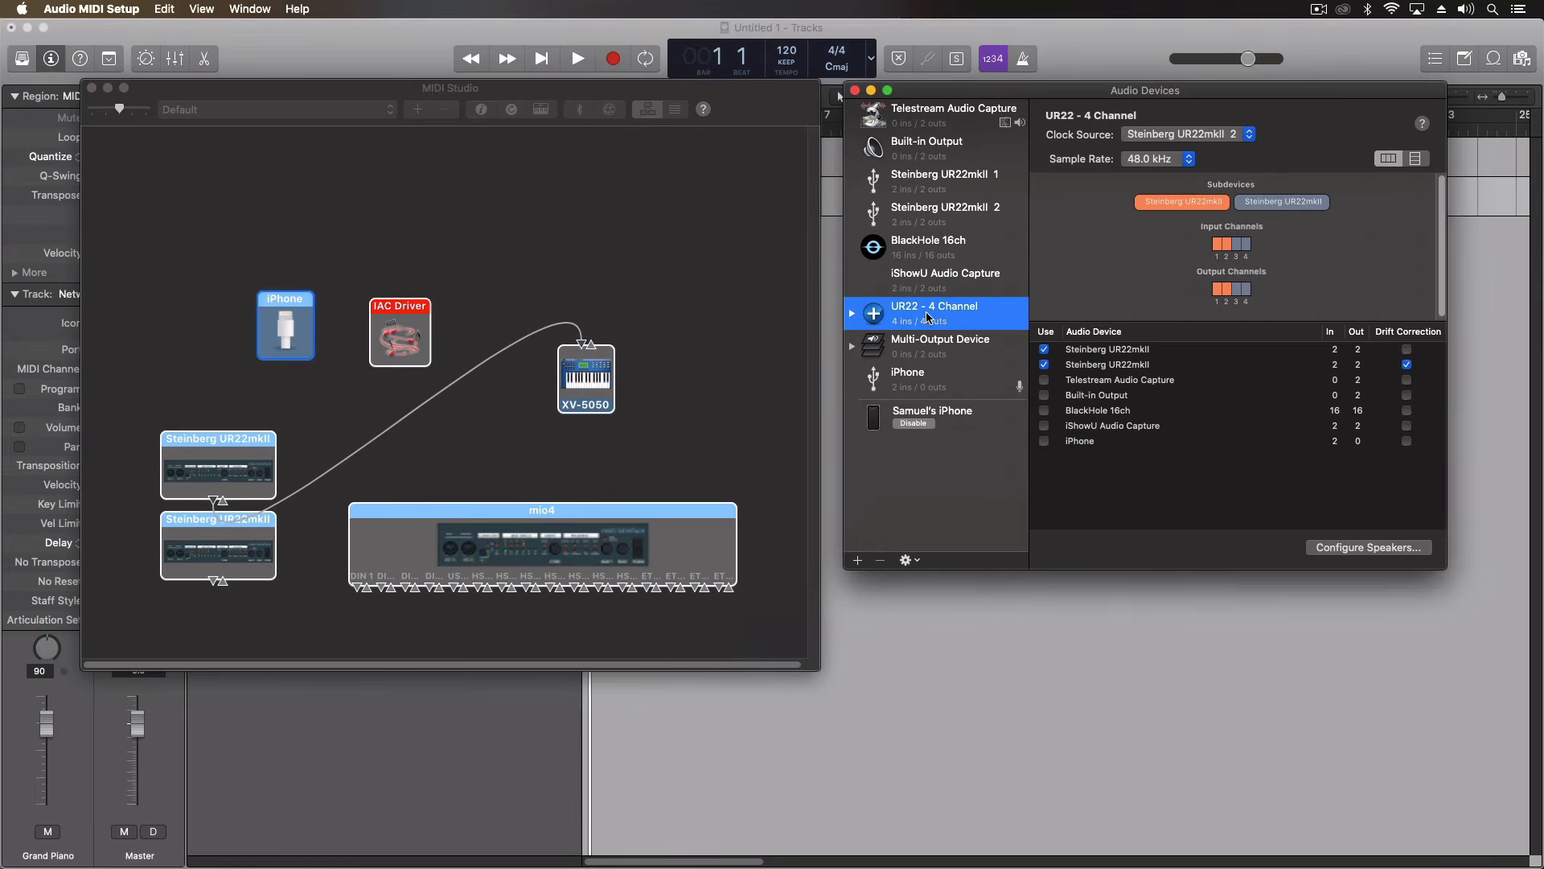
{"action": "left_click", "coordinate": [936, 279]}
{"action": "left_click", "coordinate": [945, 309]}
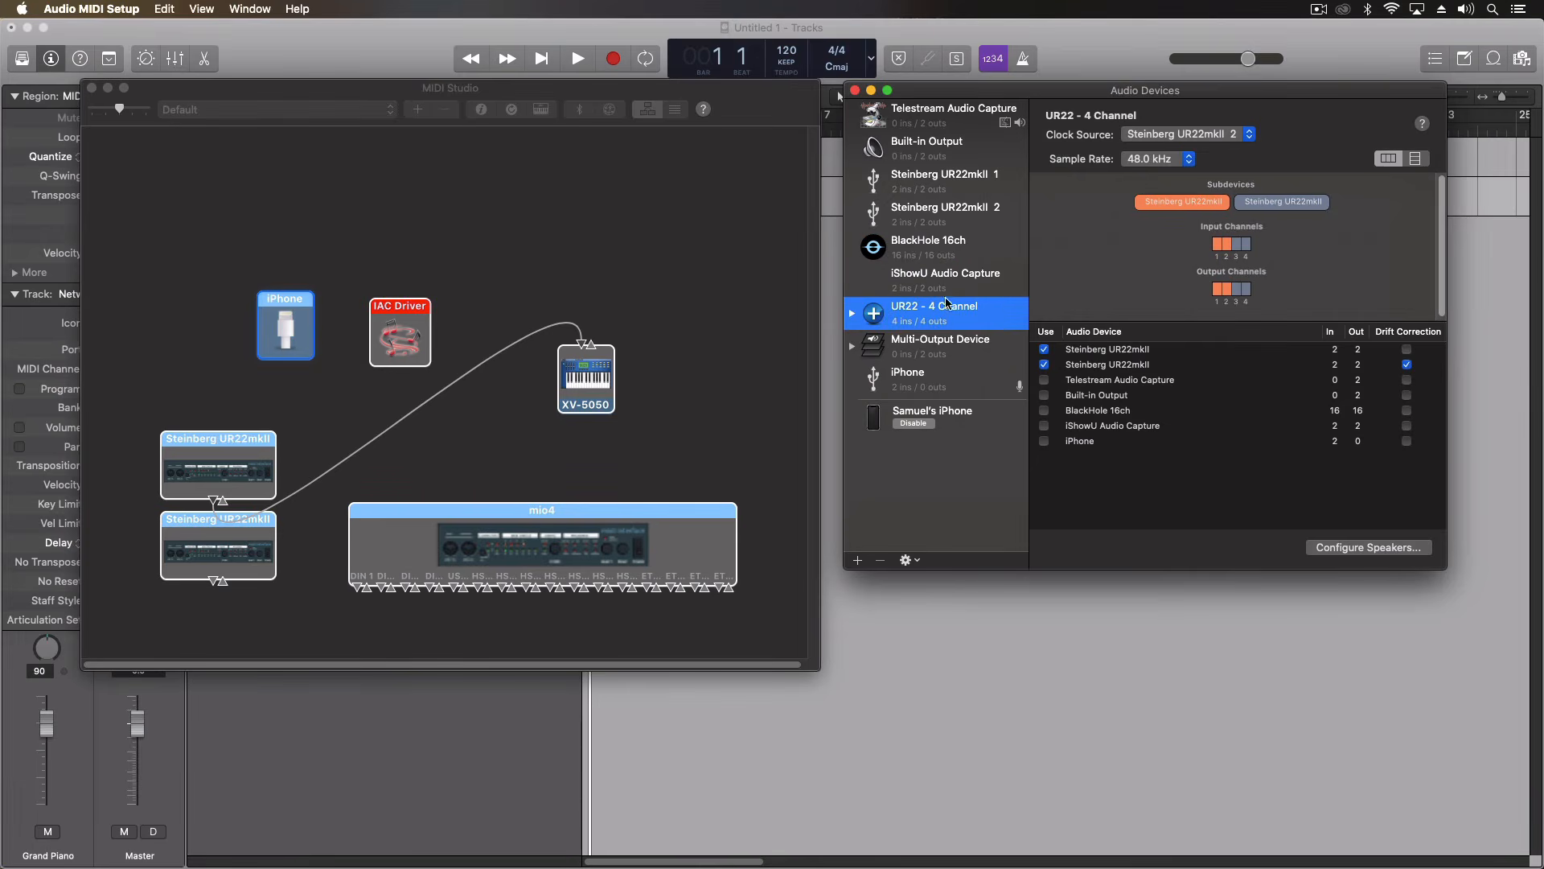
{"action": "left_click", "coordinate": [1043, 441]}
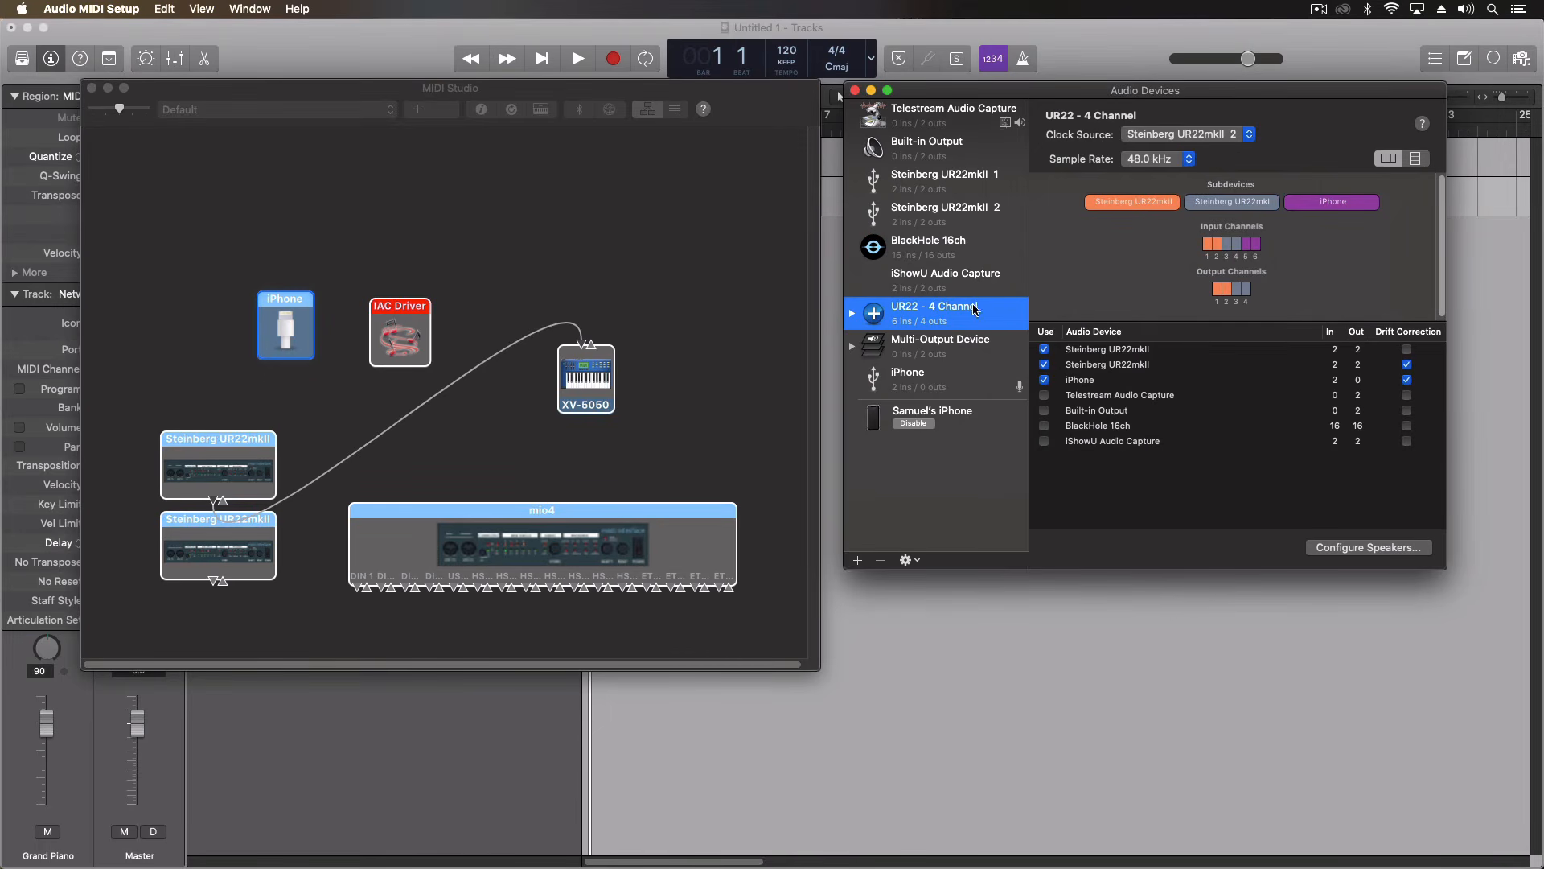
Switch to Logic Pro X and set both the audio output and input devices to UR22 - 4 Channel in the preferences
{"action": "left_click", "coordinate": [900, 706]}
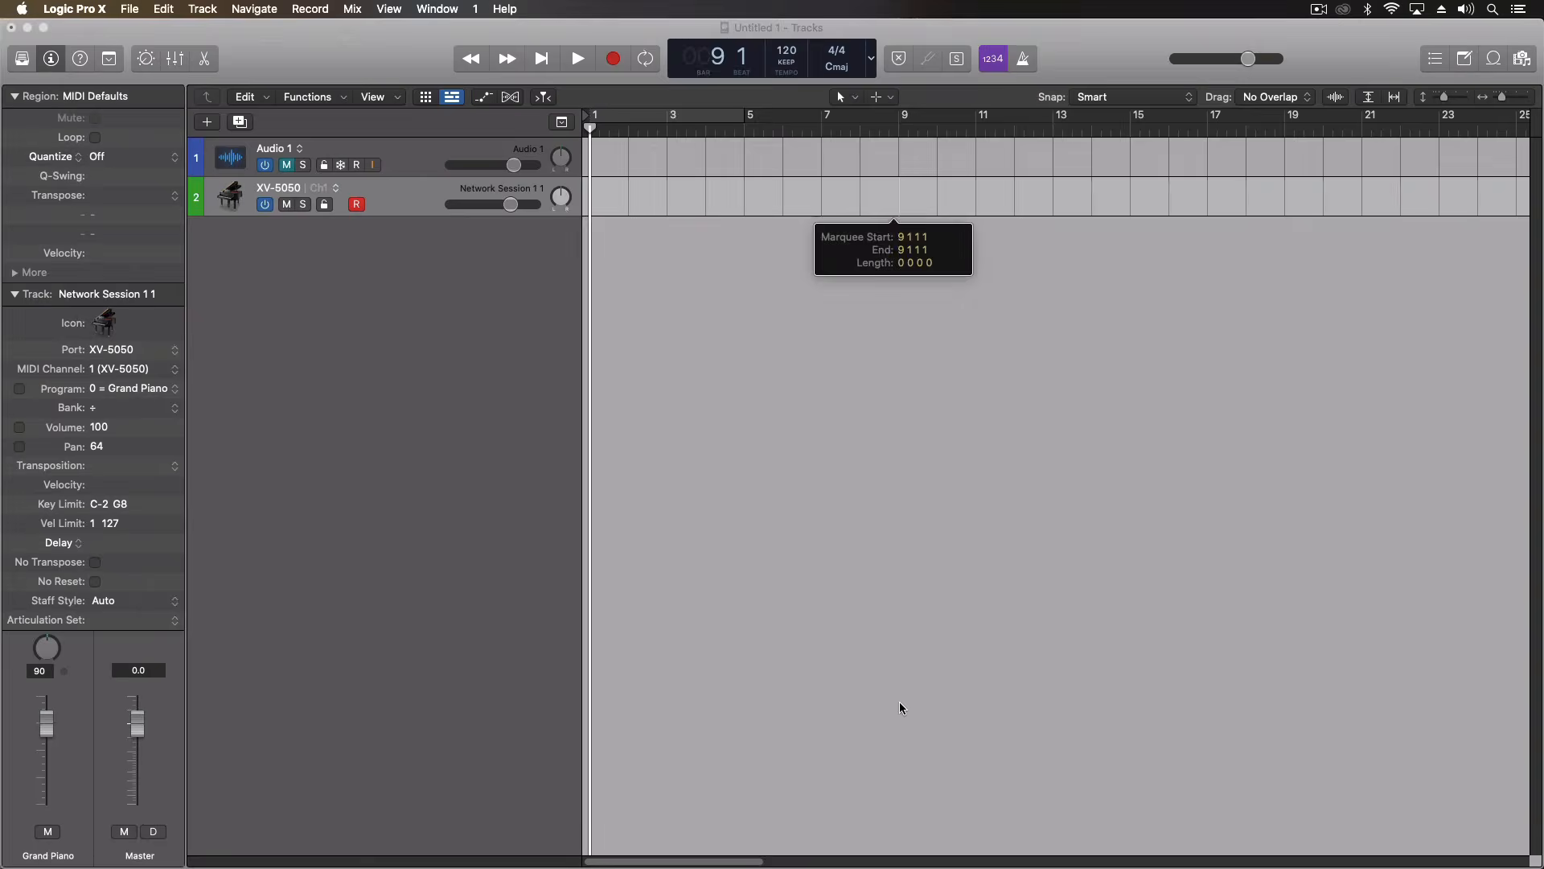
{"action": "left_click", "coordinate": [90, 9]}
{"action": "mouse_move", "coordinate": [89, 71]}
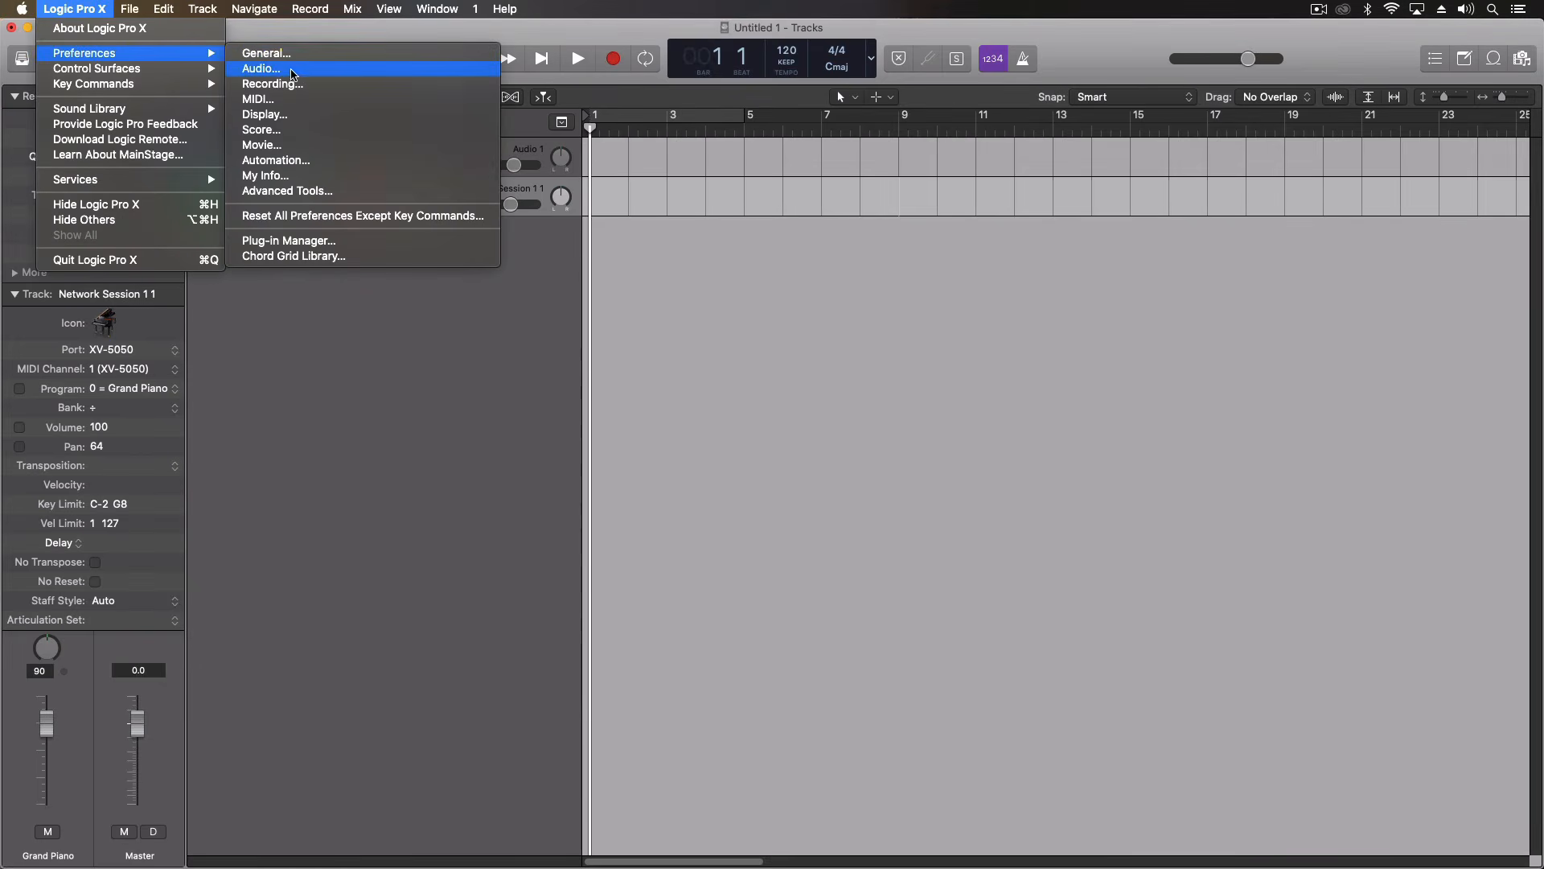
{"action": "left_click", "coordinate": [257, 69]}
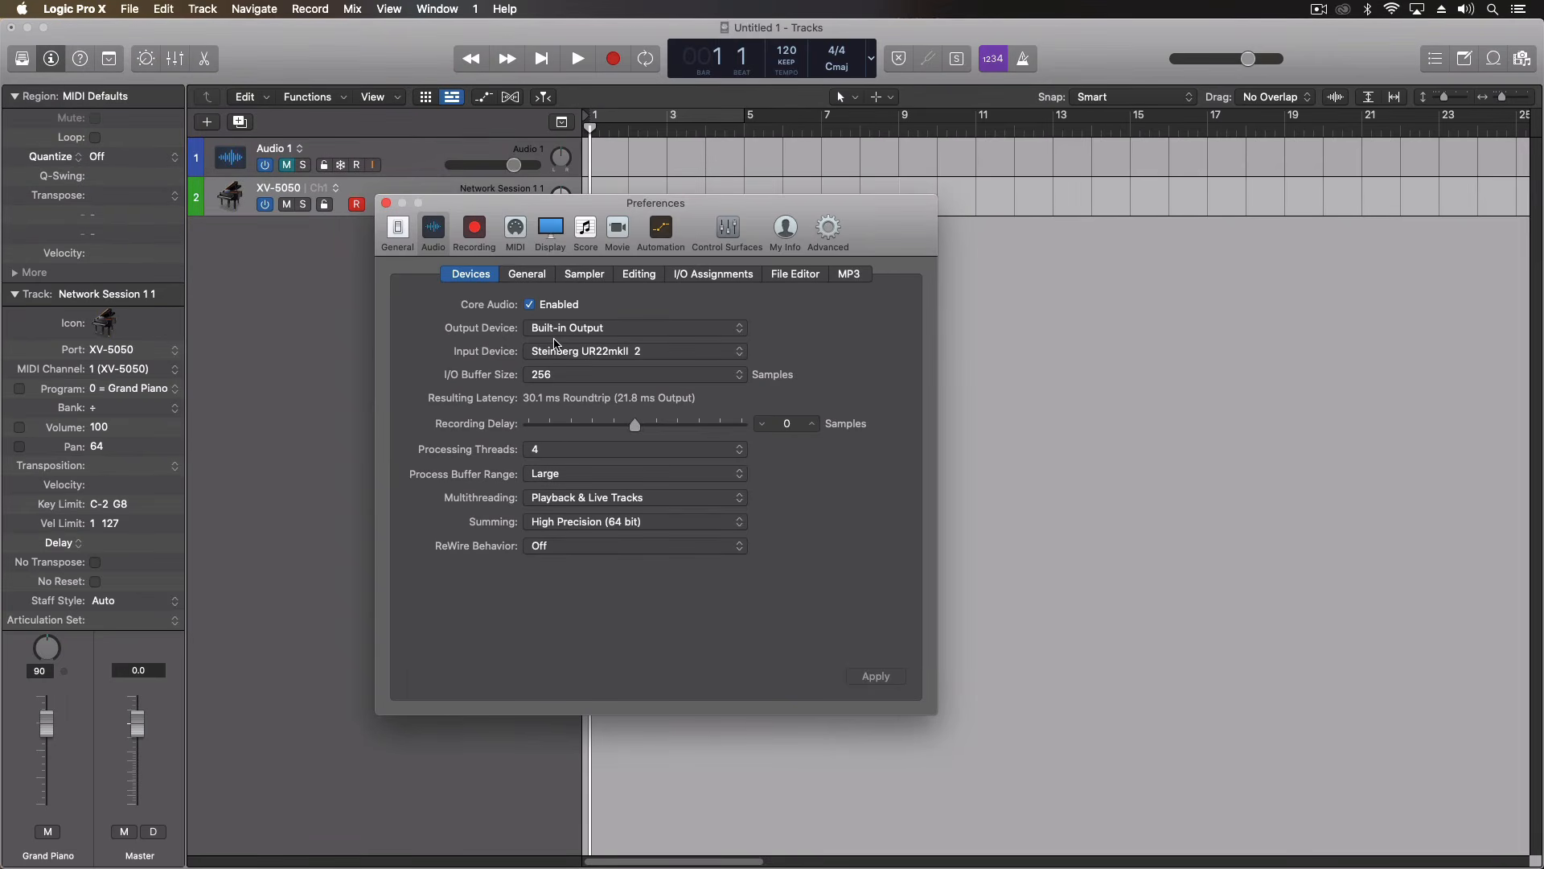
{"action": "left_click", "coordinate": [575, 331]}
{"action": "left_click", "coordinate": [574, 300]}
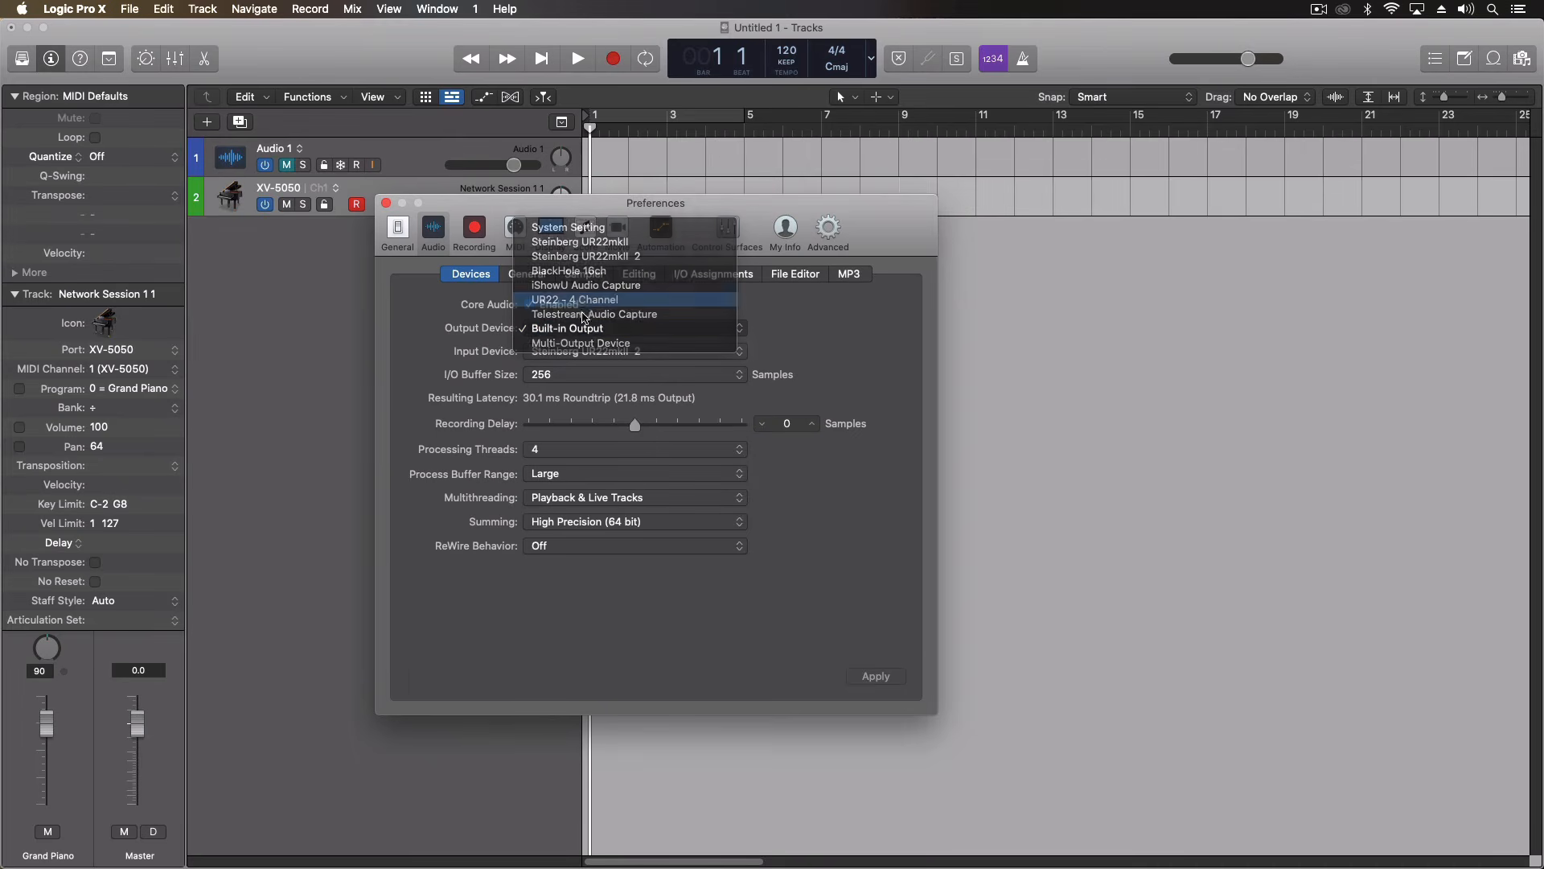
{"action": "left_click", "coordinate": [879, 677]}
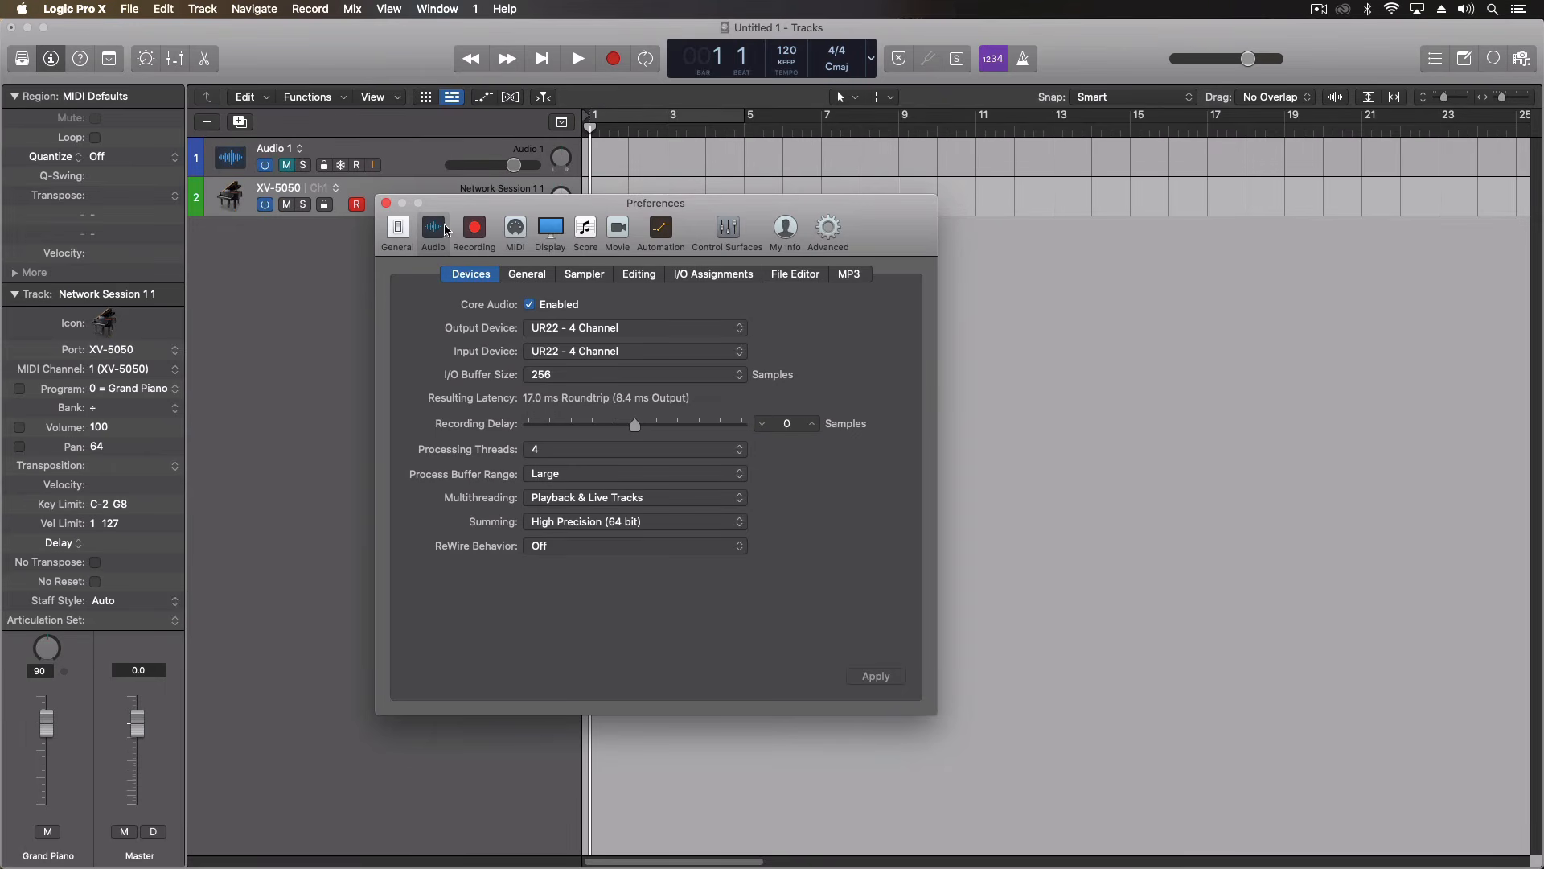
{"action": "left_click", "coordinate": [387, 204]}
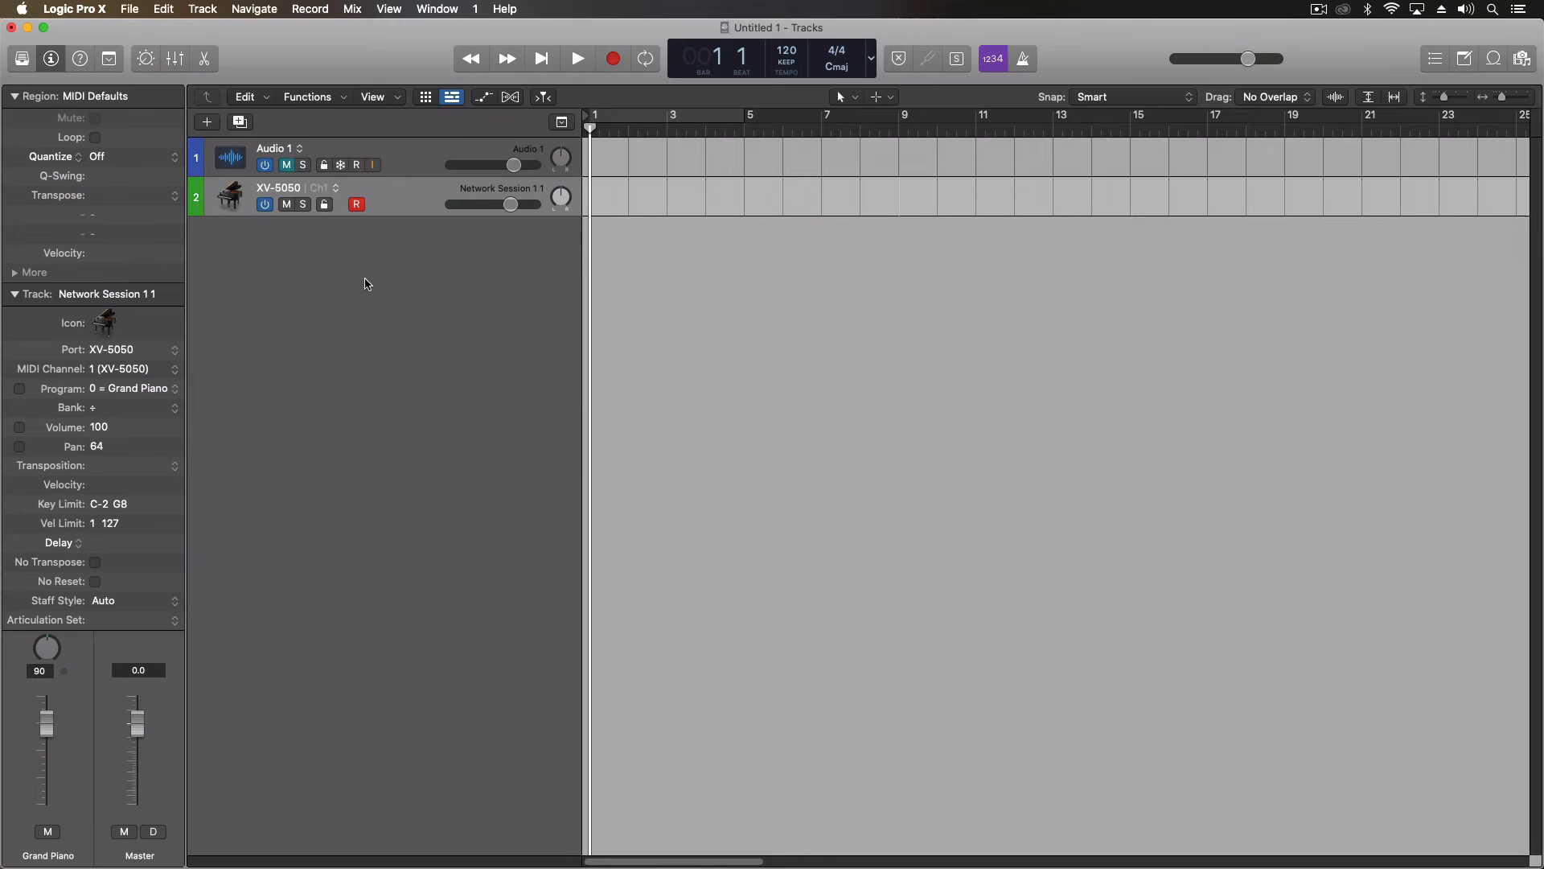
Set the MIDI port of the XV-5050 external MIDI track to iPhone
{"action": "key", "text": "super+Tab"}
{"action": "left_click", "coordinate": [119, 350]}
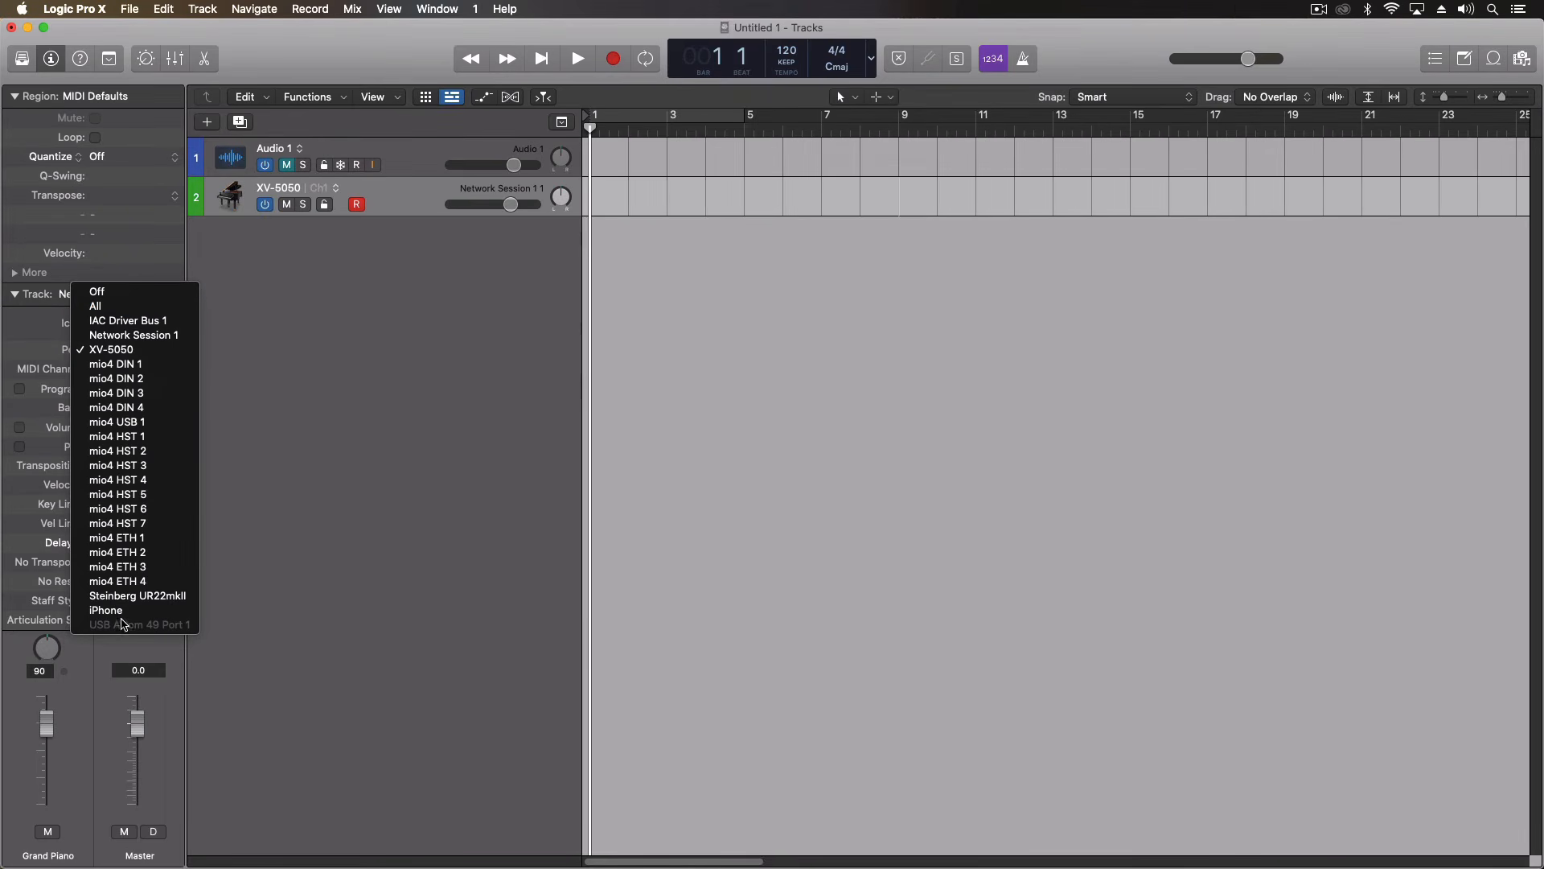
{"action": "left_click", "coordinate": [121, 609]}
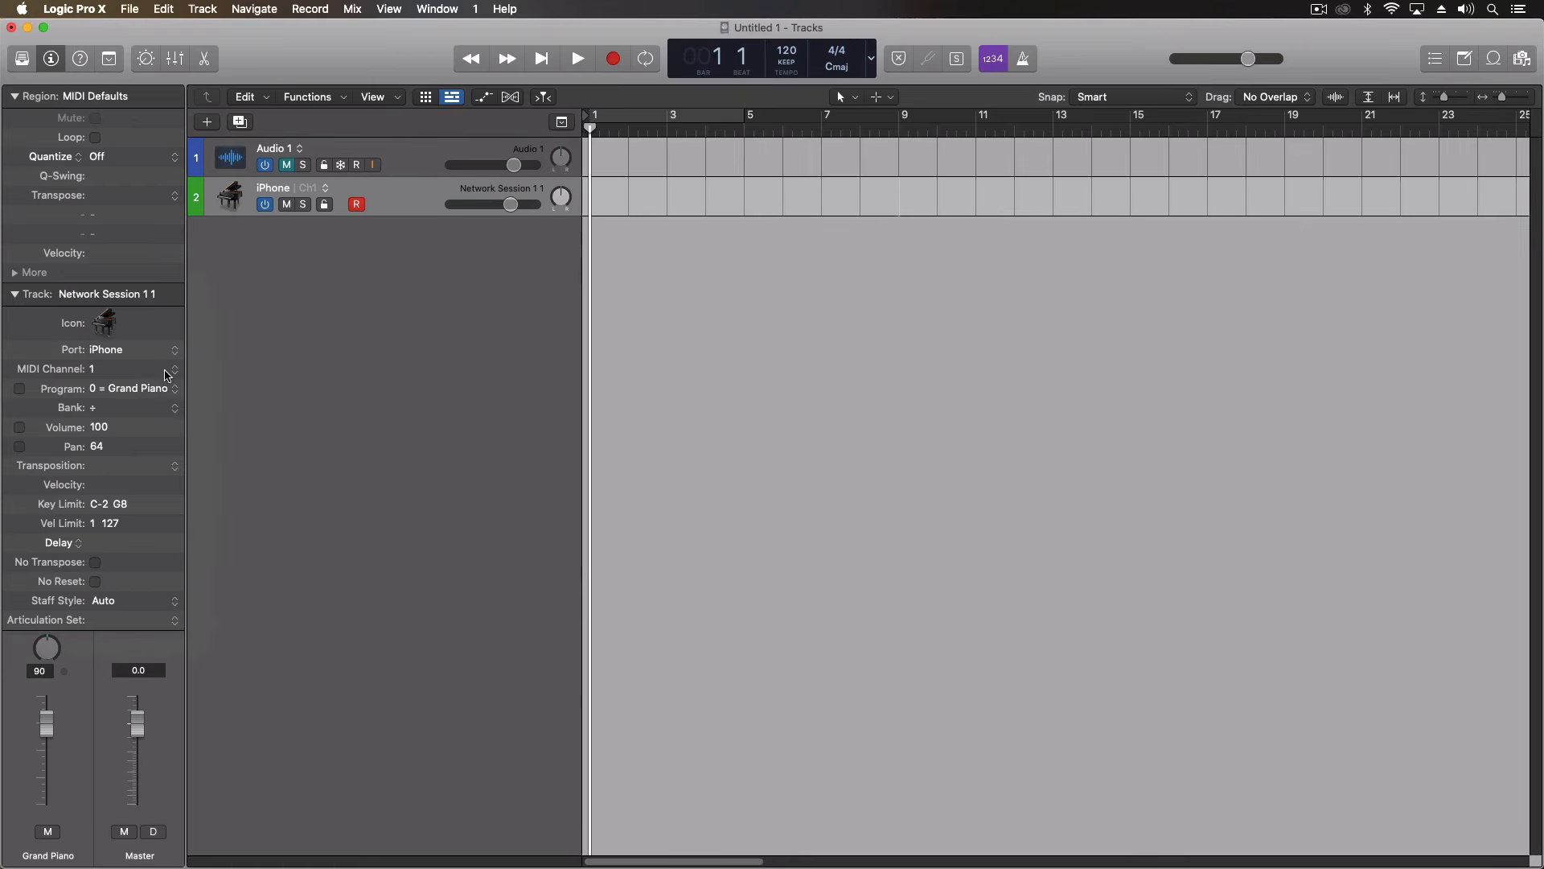
{"action": "left_click", "coordinate": [167, 374]}
{"action": "left_click", "coordinate": [303, 344]}
Switch to Audio MIDI Setup and reposition the iPhone in MIDI Studio so it sits level with the IAC Driver
{"action": "key", "text": "super+Tab"}
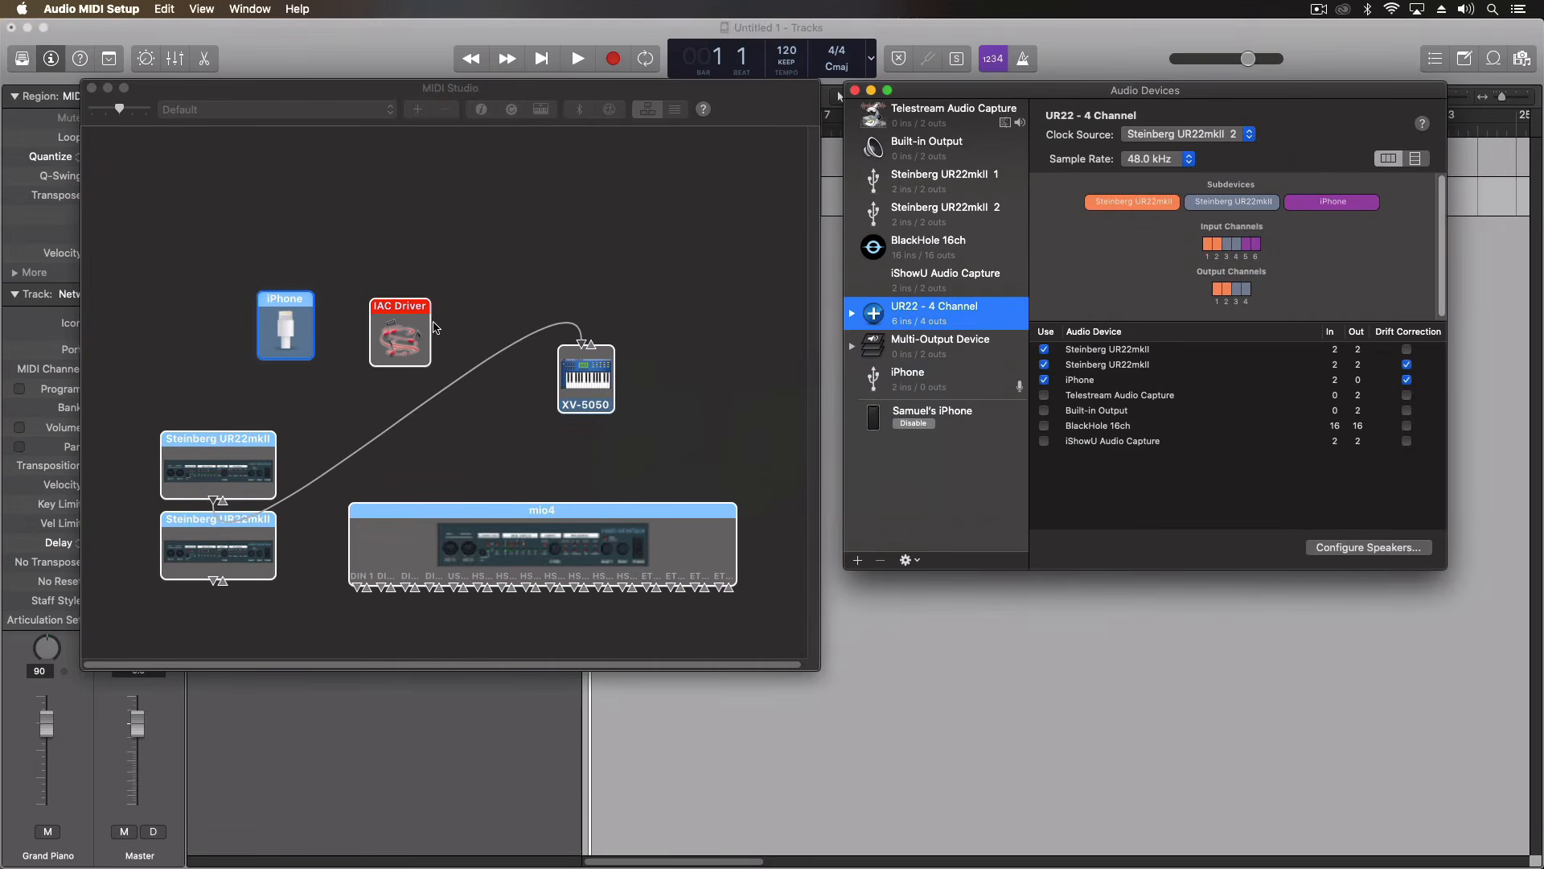
{"action": "left_click_drag", "start_coordinate": [274, 341], "coordinate": [246, 289]}
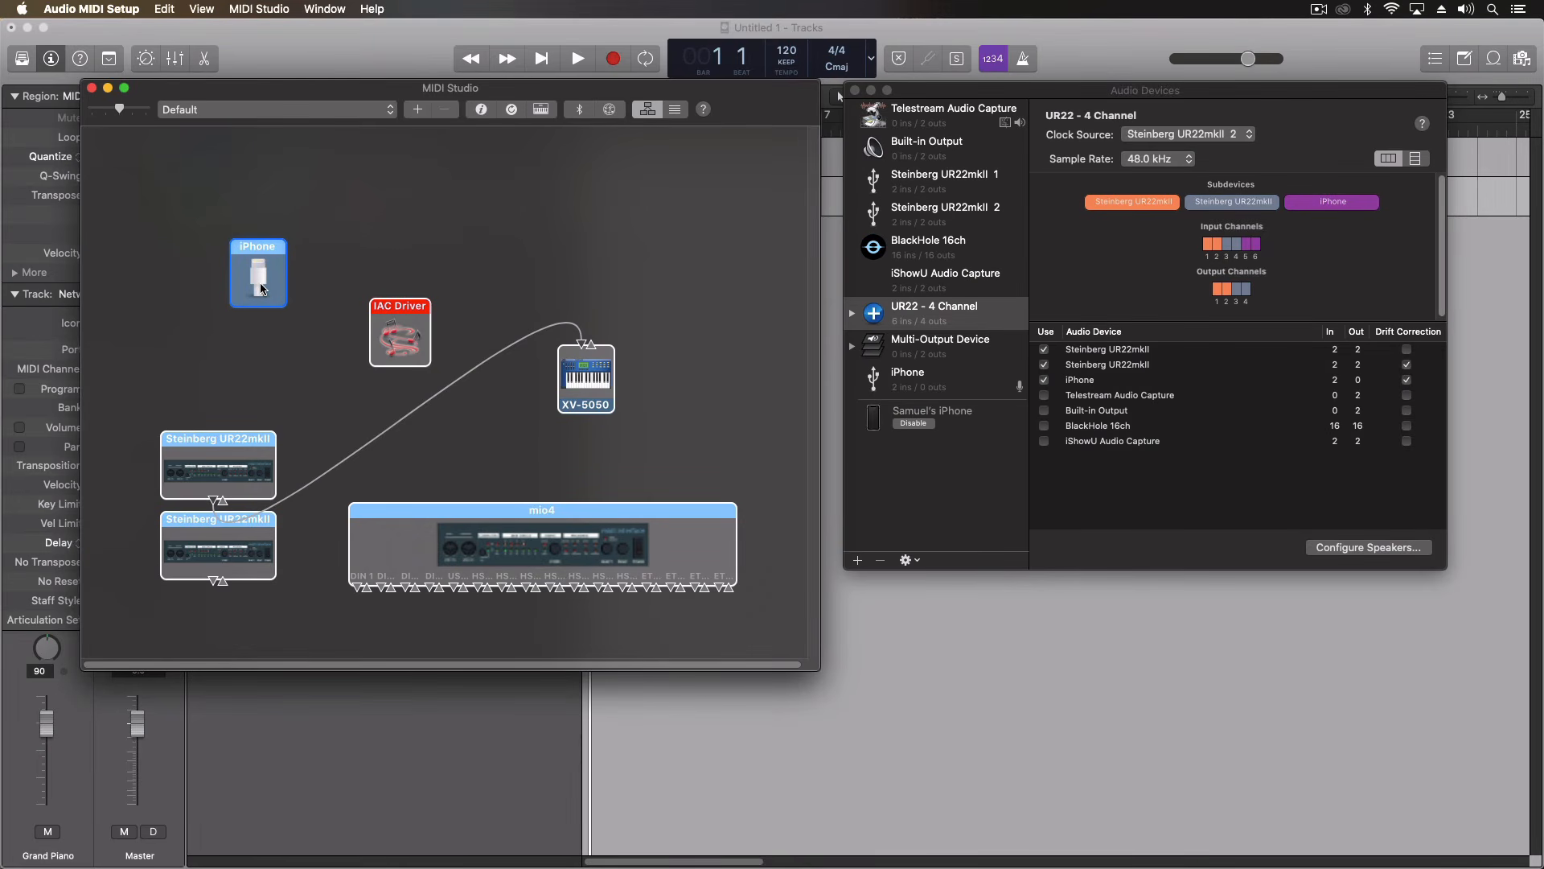
{"action": "left_click_drag", "start_coordinate": [261, 284], "coordinate": [290, 338]}
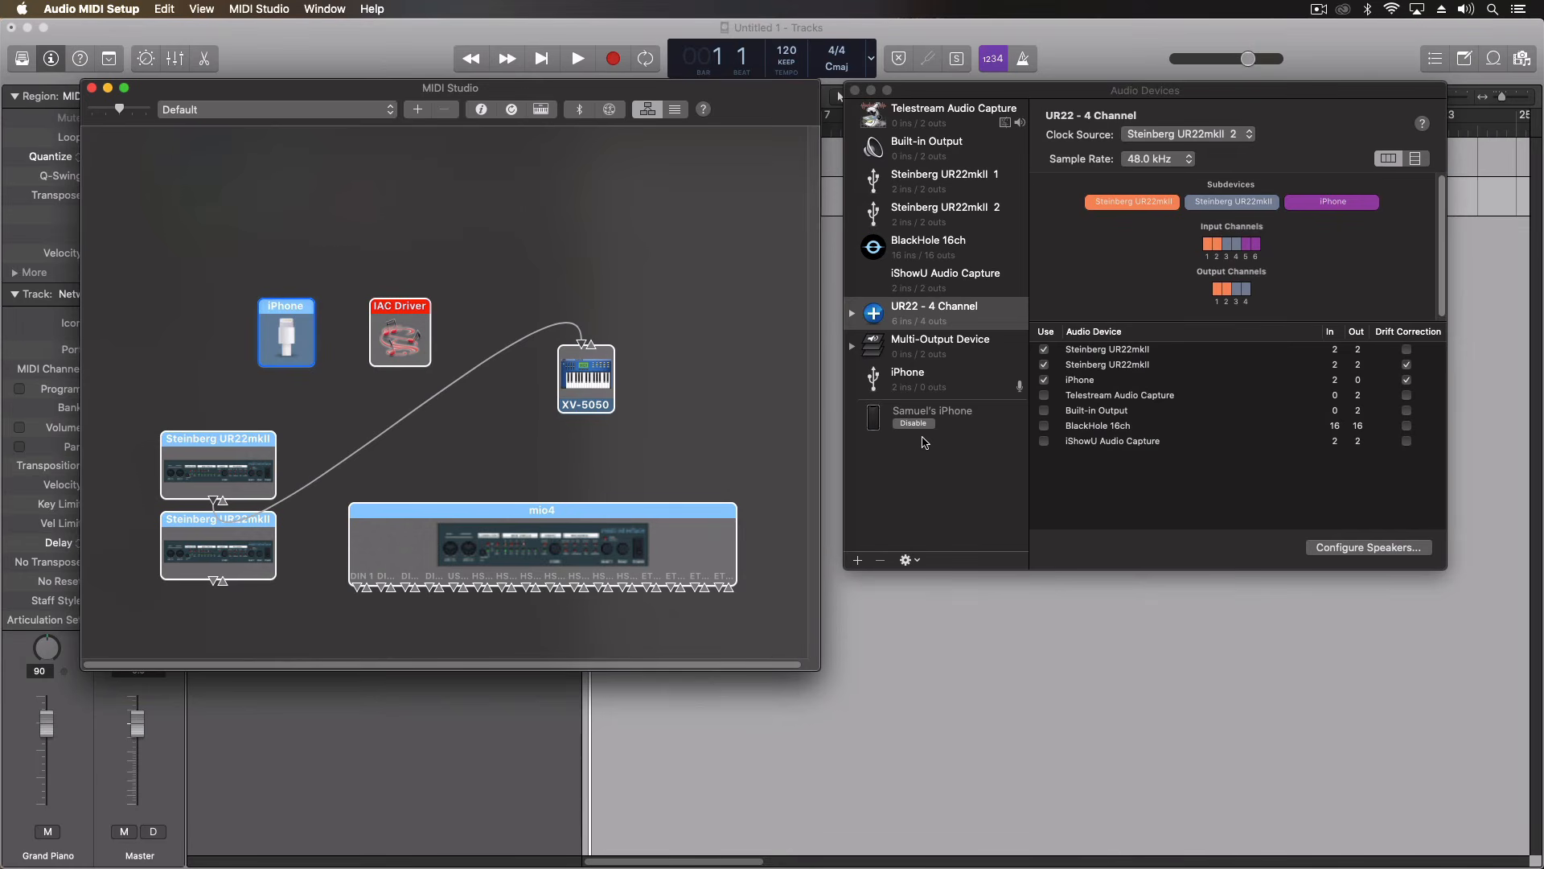
Switch to Logic Pro X and create a new software instrument track below the iPhone track
{"action": "left_click", "coordinate": [906, 574]}
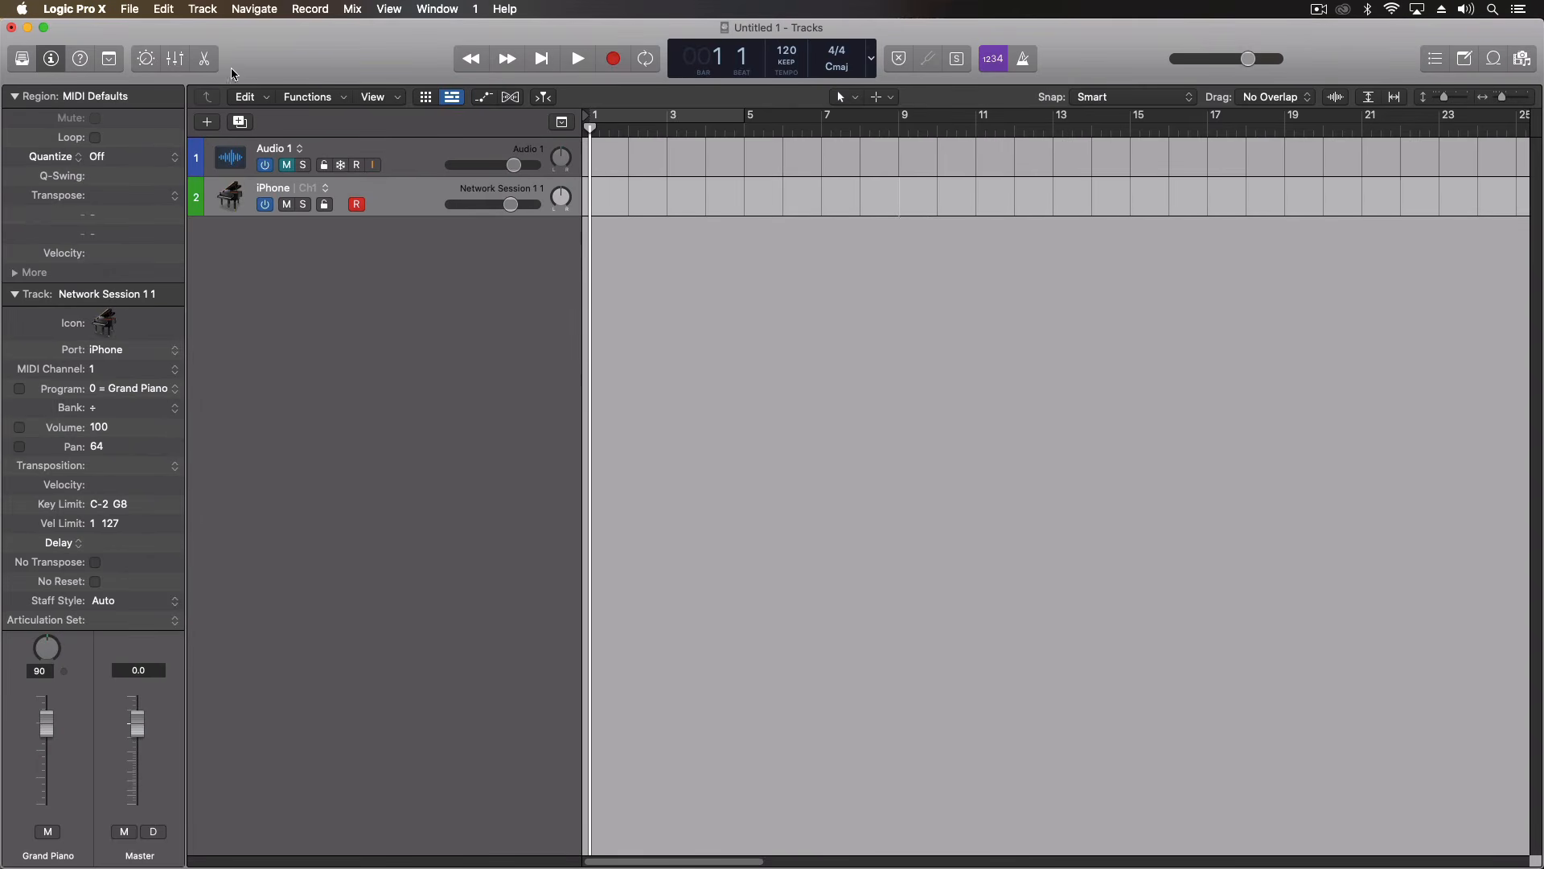
{"action": "left_click", "coordinate": [211, 9]}
{"action": "left_click", "coordinate": [279, 59]}
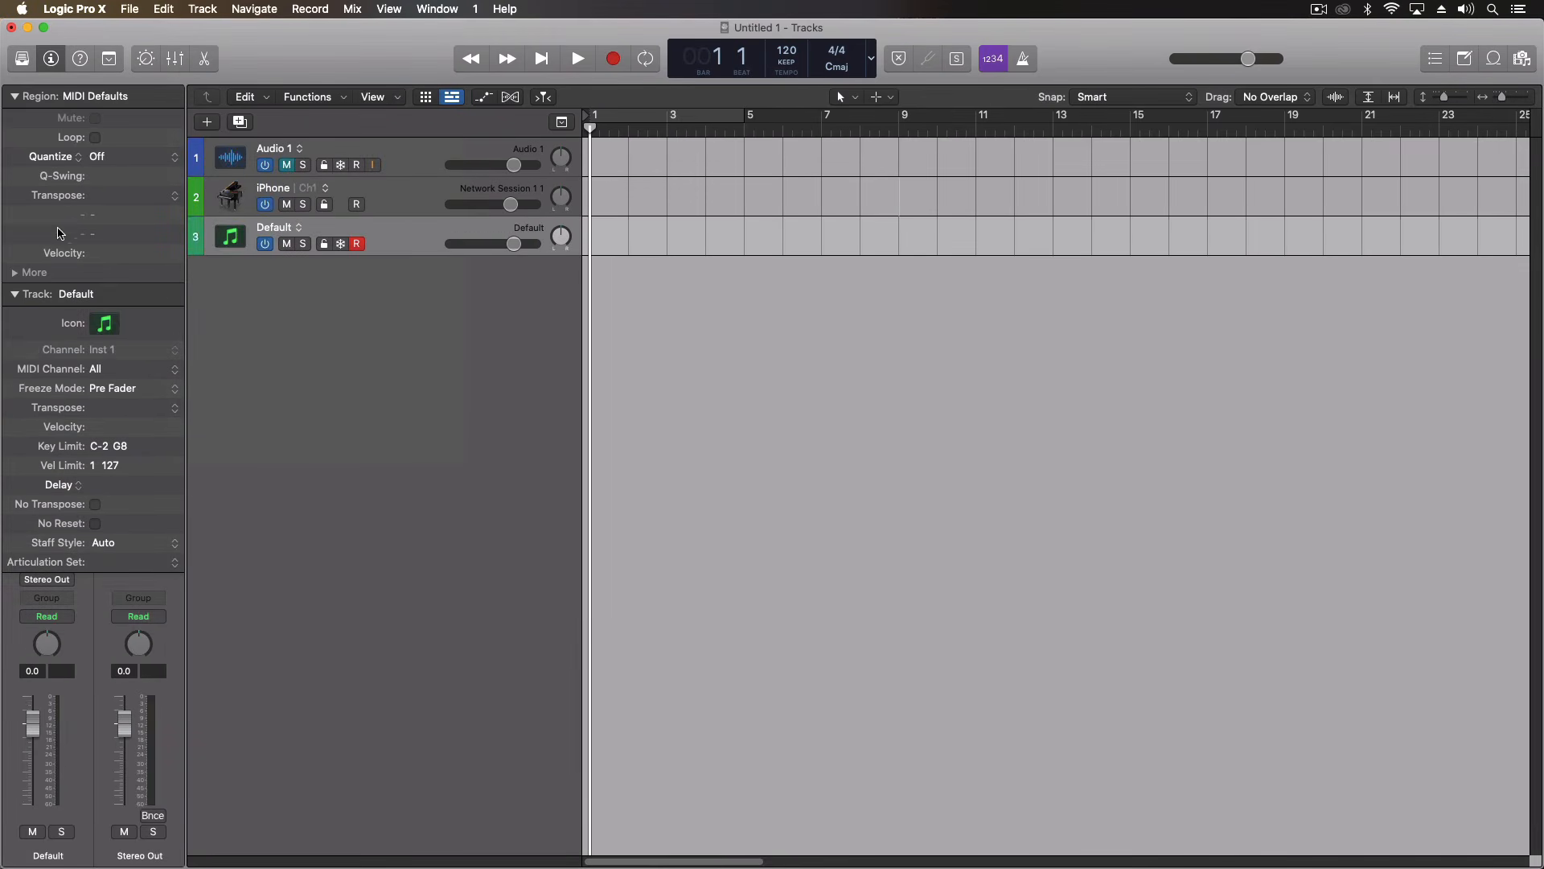
Collapse the new track's parameters and load the stereo External Instrument utility as its instrument plug-in
{"action": "left_click", "coordinate": [15, 295]}
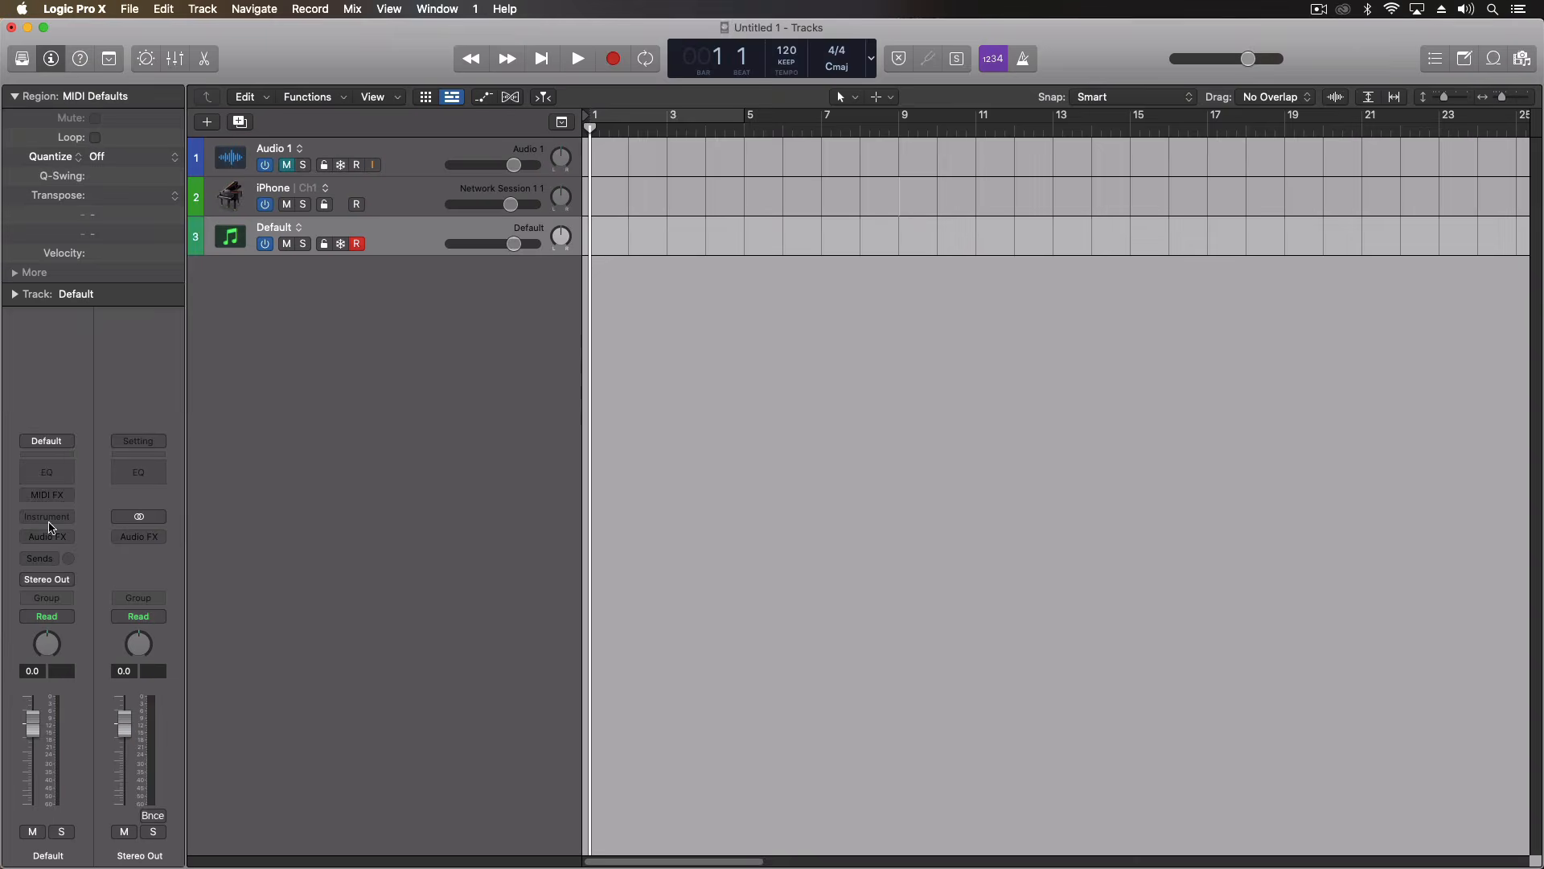
{"action": "left_click", "coordinate": [48, 519]}
{"action": "mouse_move", "coordinate": [116, 857]}
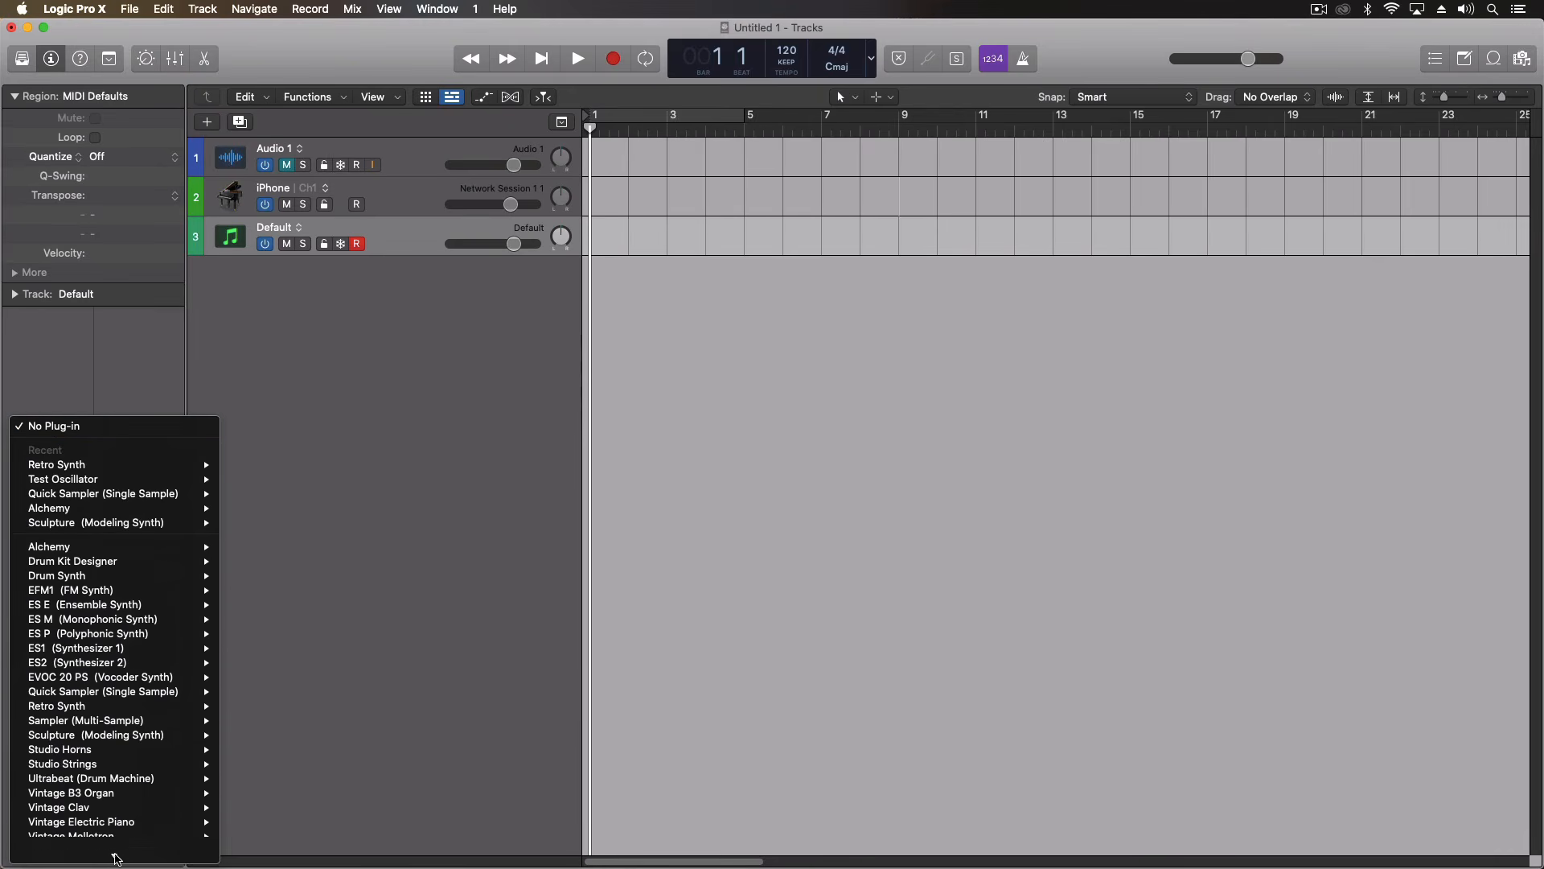
{"action": "mouse_move", "coordinate": [113, 791]}
{"action": "mouse_move", "coordinate": [263, 788]}
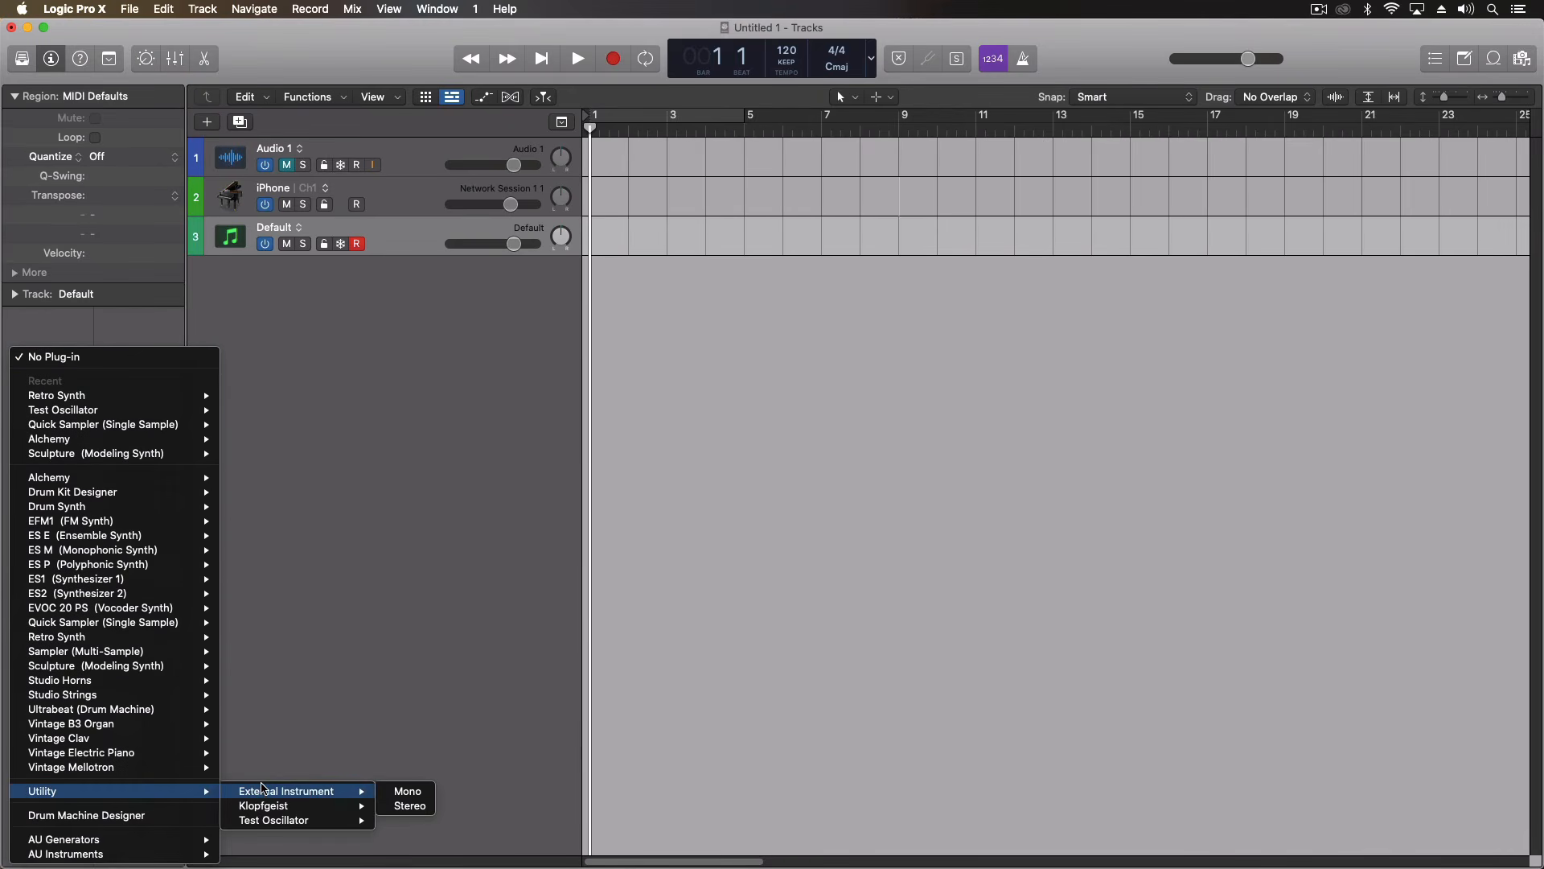
{"action": "left_click", "coordinate": [414, 813]}
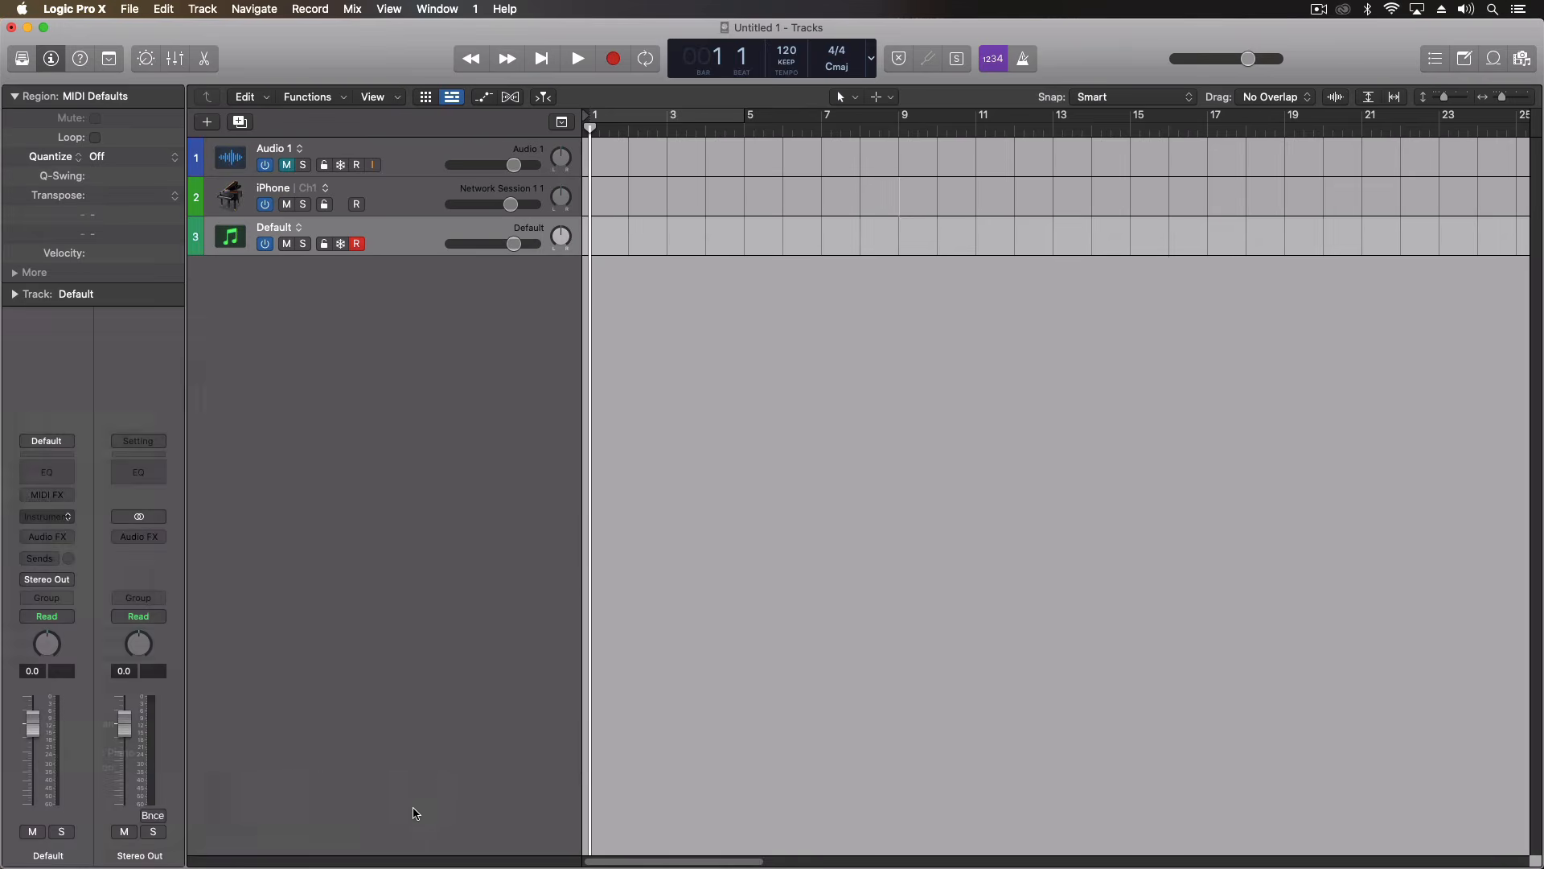
Set the External Instrument's MIDI destination to iPhone and input to 5-6, enable Auto-Compensate Latency, and close the plug-in window
{"action": "left_click", "coordinate": [672, 333]}
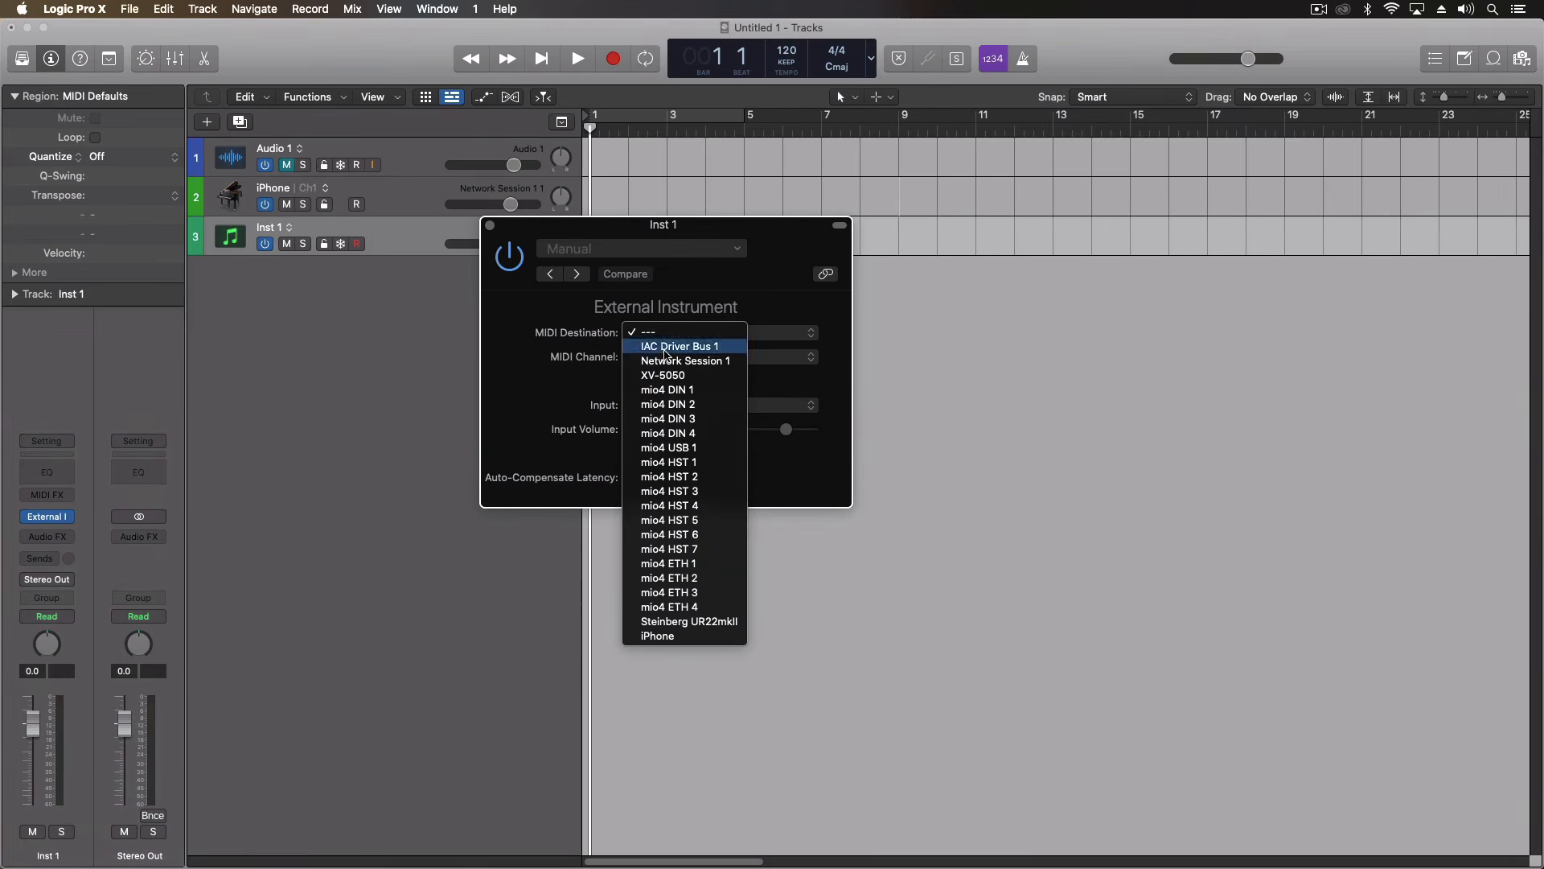
{"action": "left_click", "coordinate": [657, 635]}
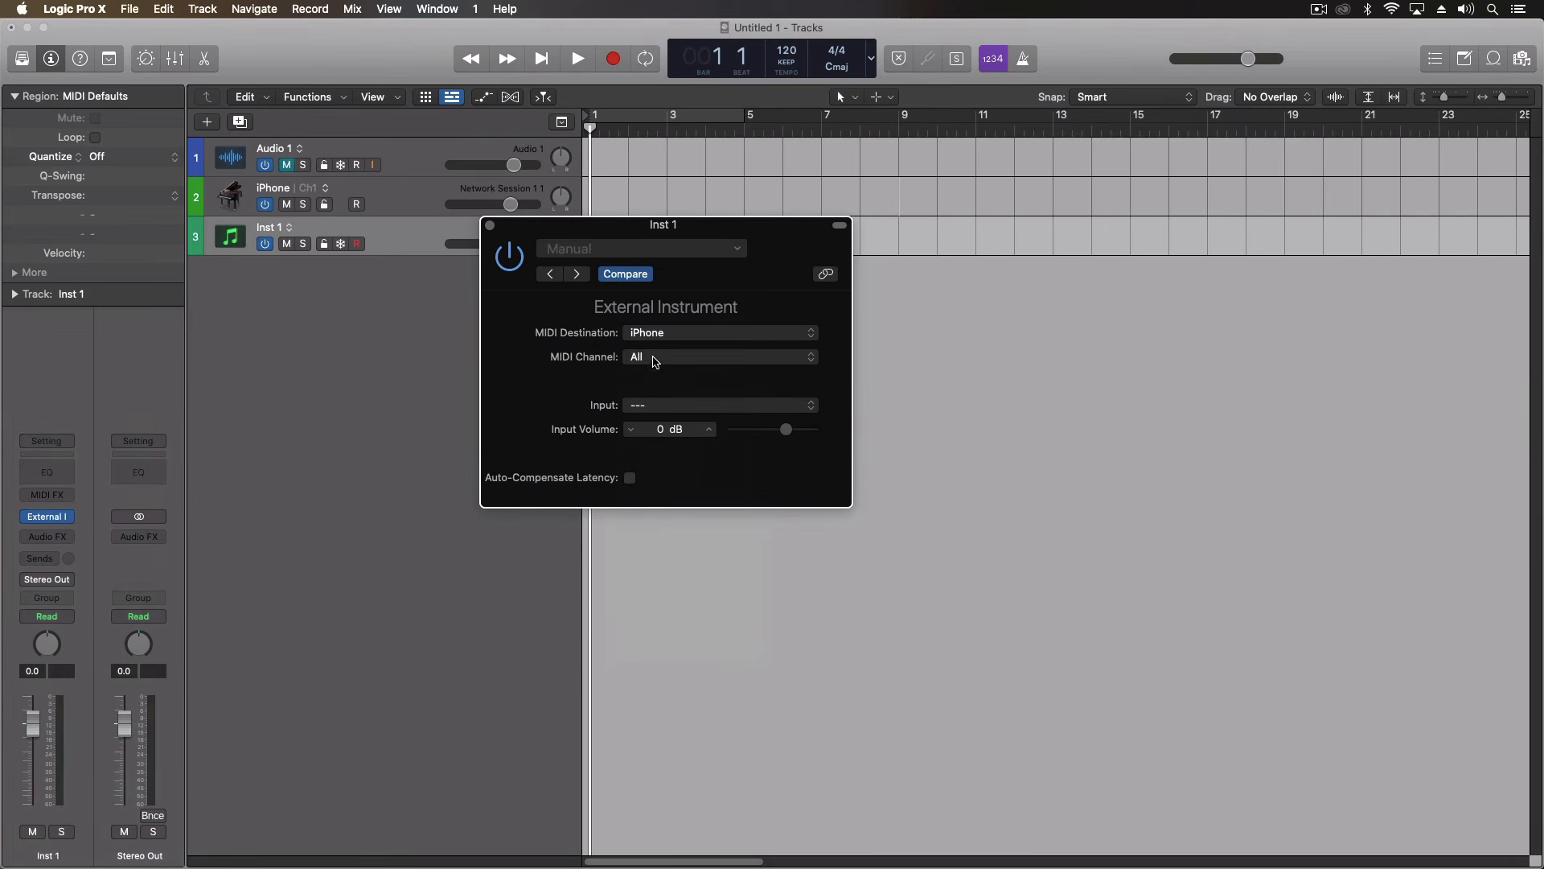
{"action": "left_click", "coordinate": [655, 408]}
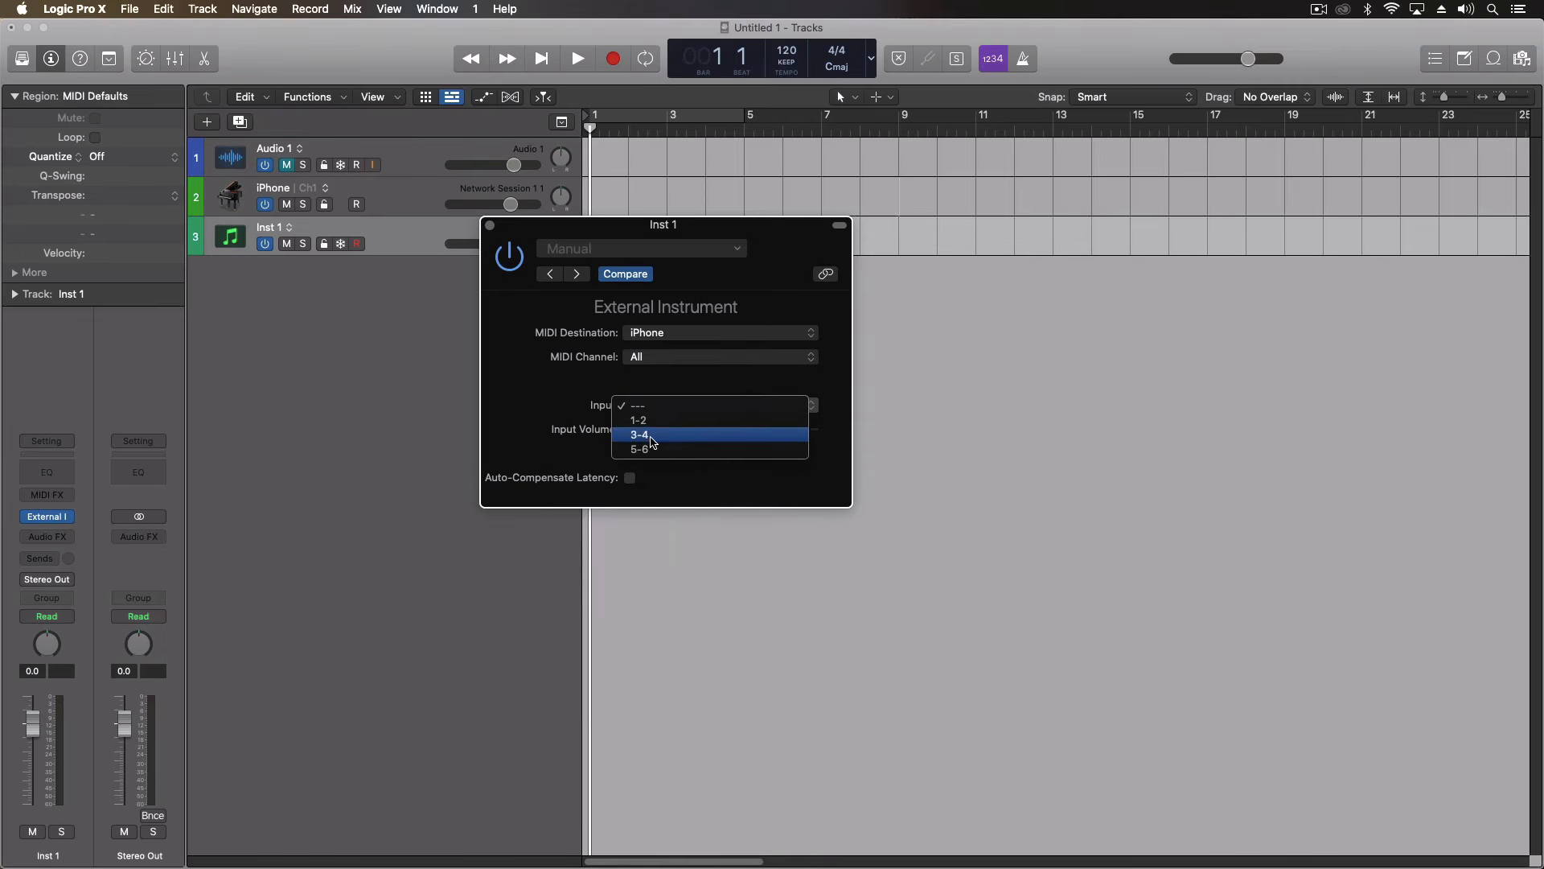
{"action": "left_click", "coordinate": [653, 450]}
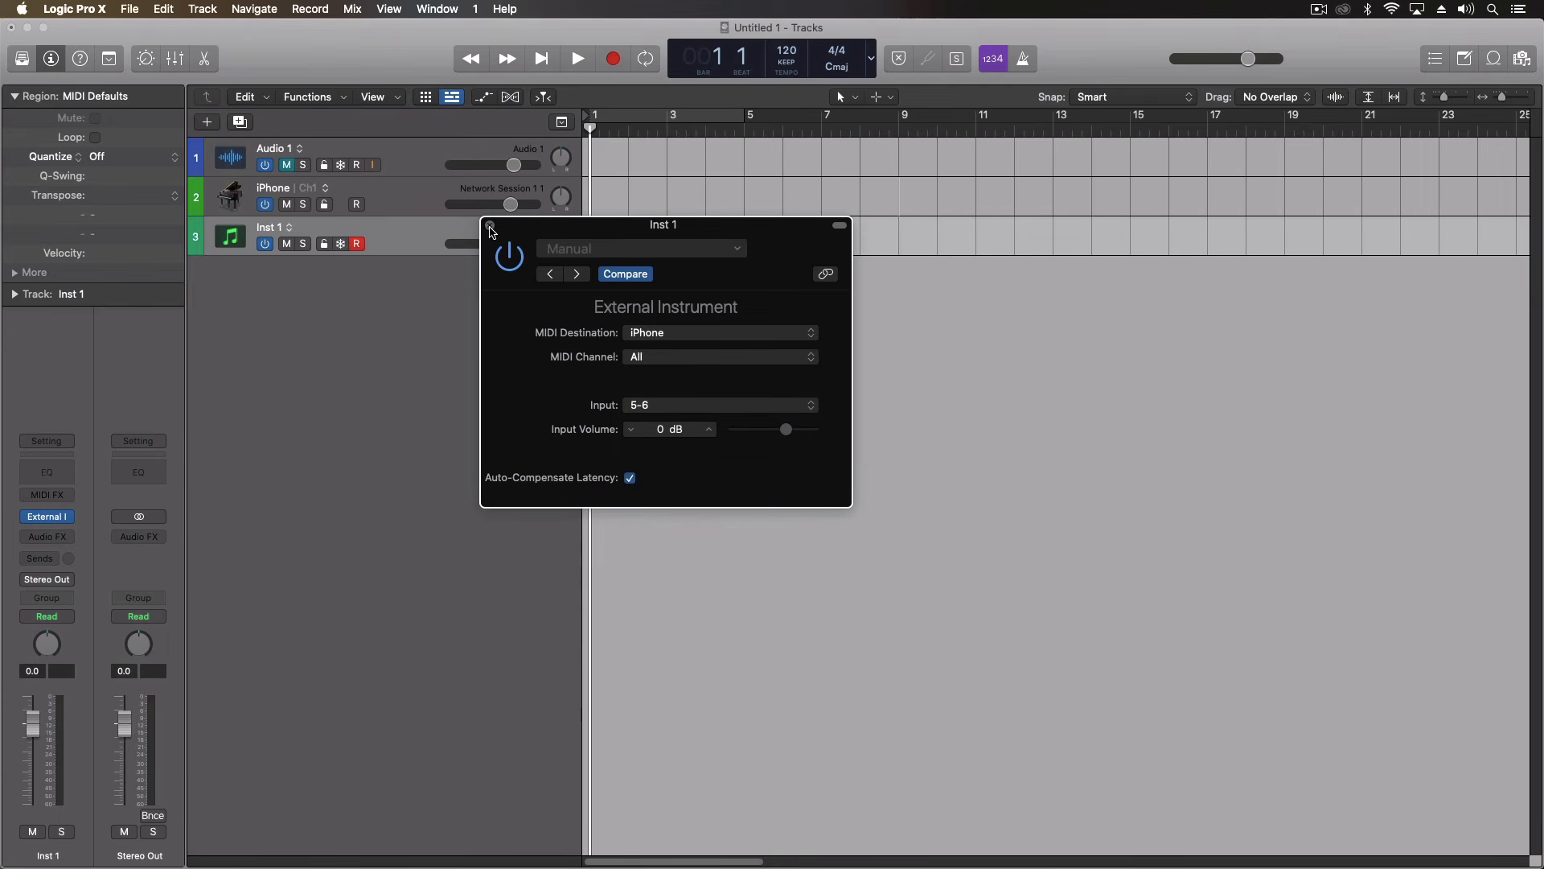
{"action": "left_click", "coordinate": [491, 226]}
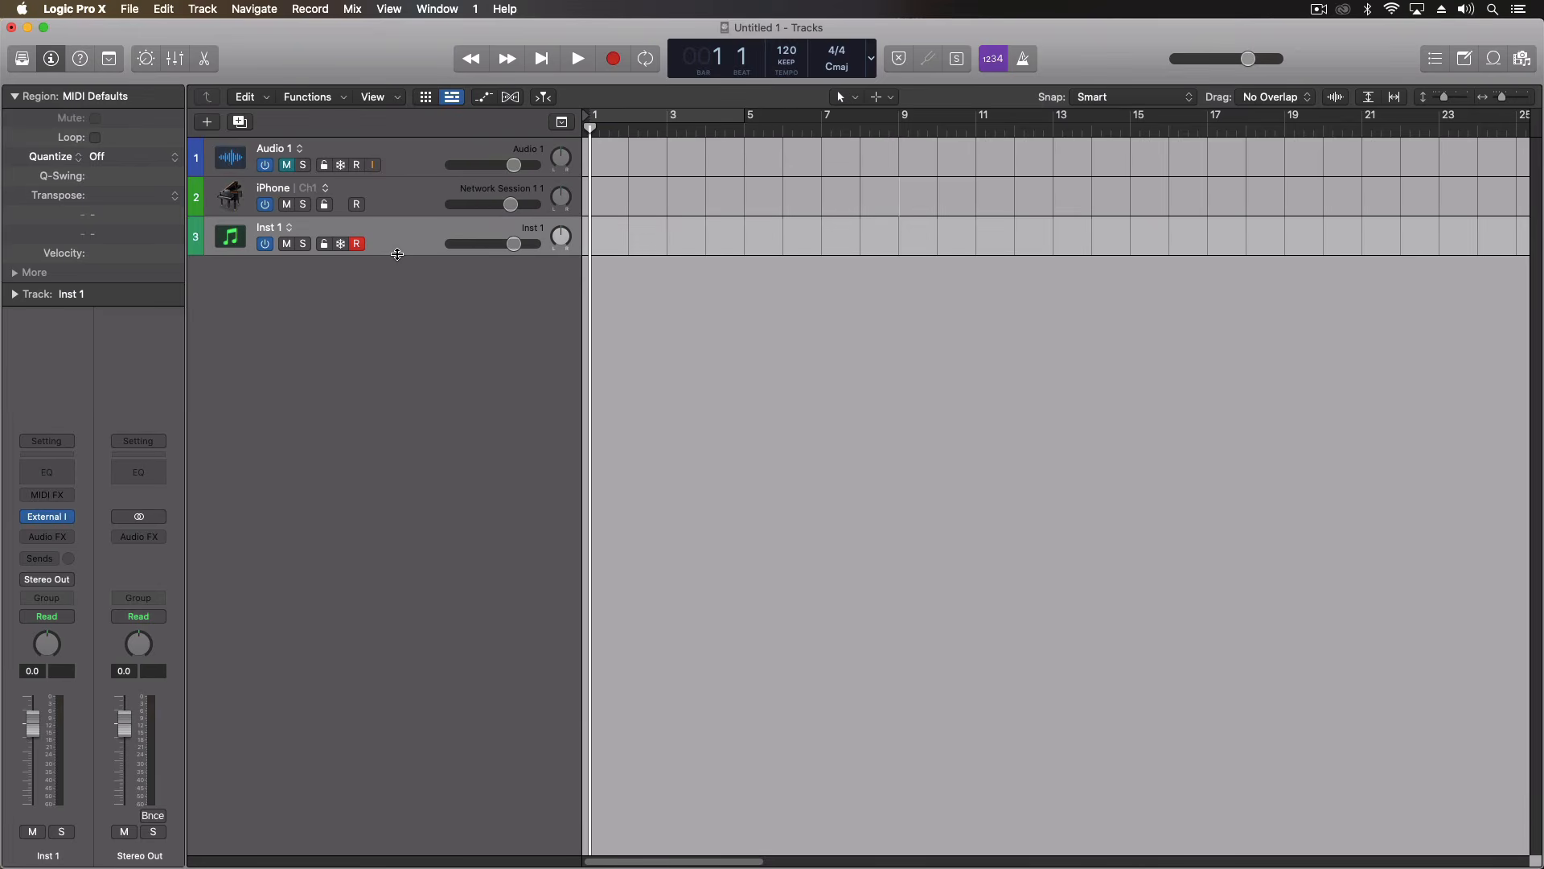
Switch to Audio MIDI Setup, start Test Setup mode in MIDI Studio, and turn it off again
{"action": "key", "text": "super+Tab"}
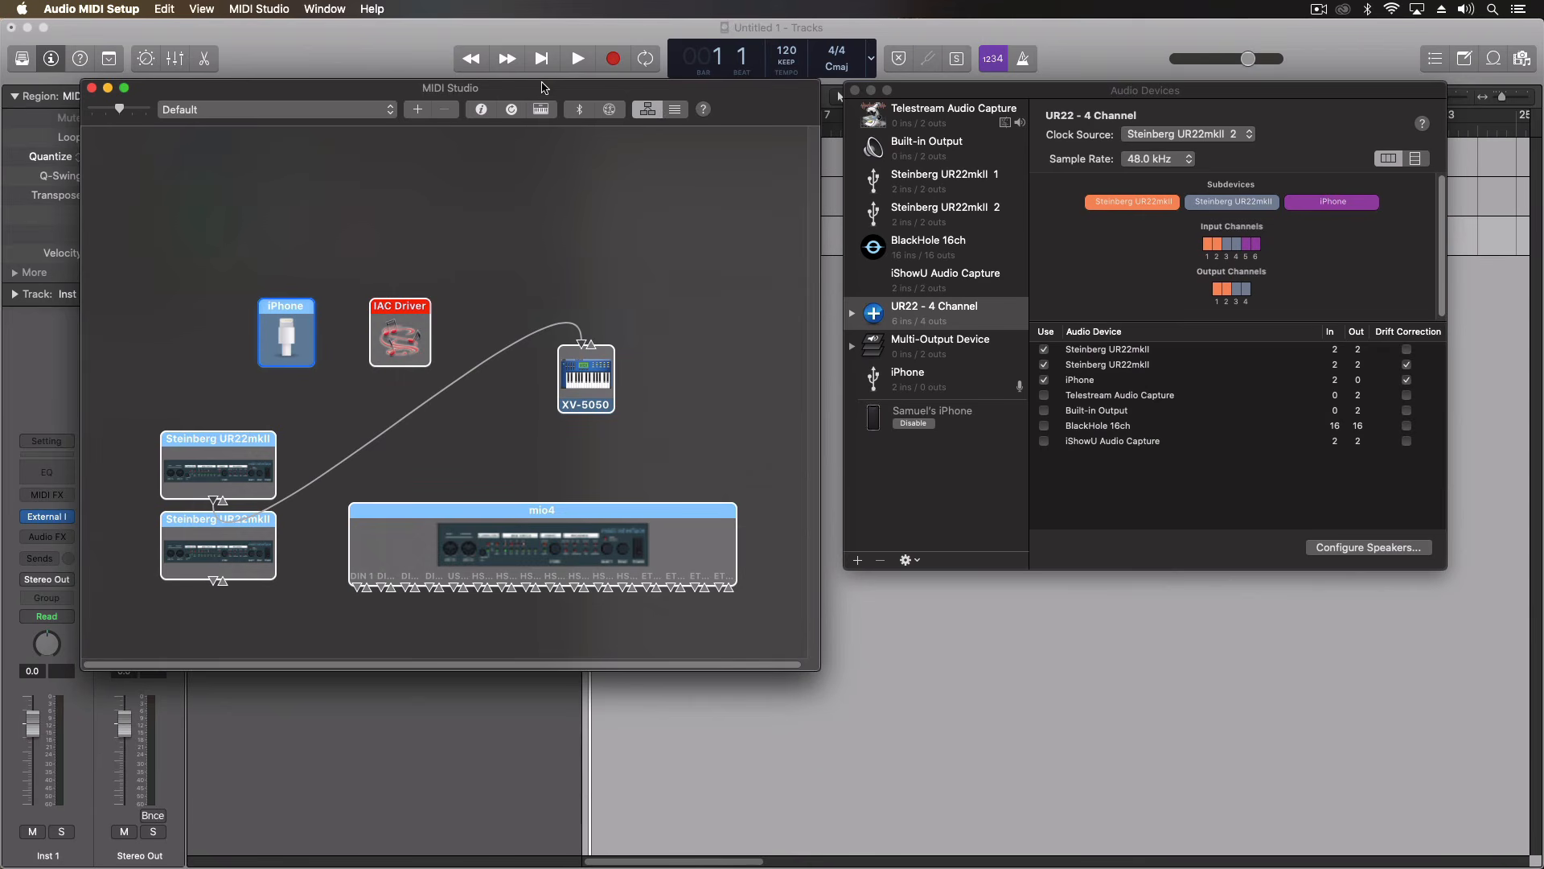
{"action": "left_click", "coordinate": [276, 9]}
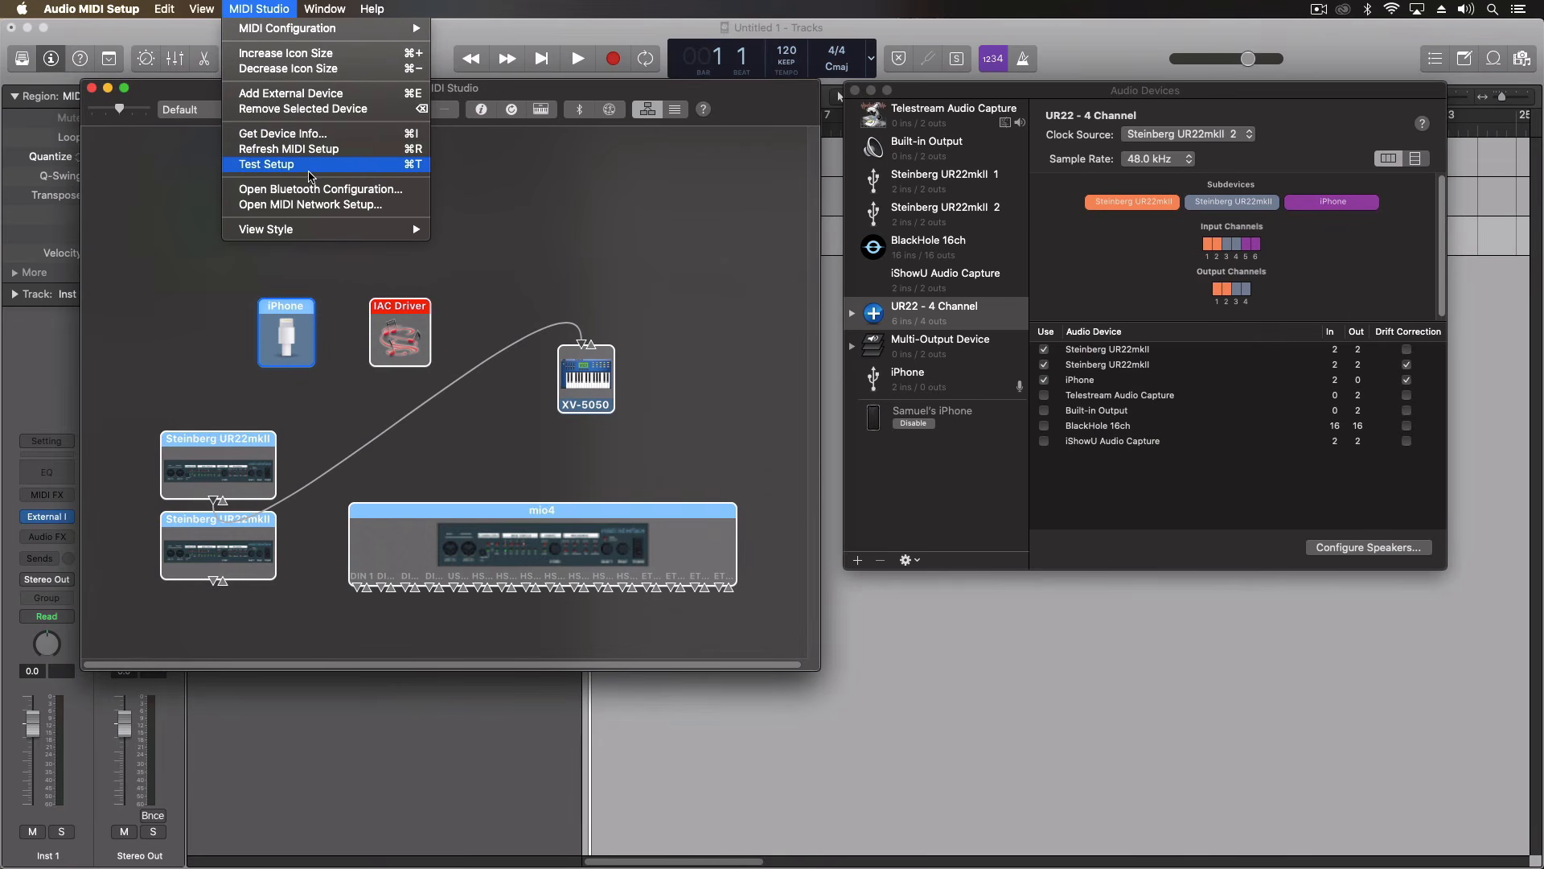
{"action": "left_click", "coordinate": [310, 165]}
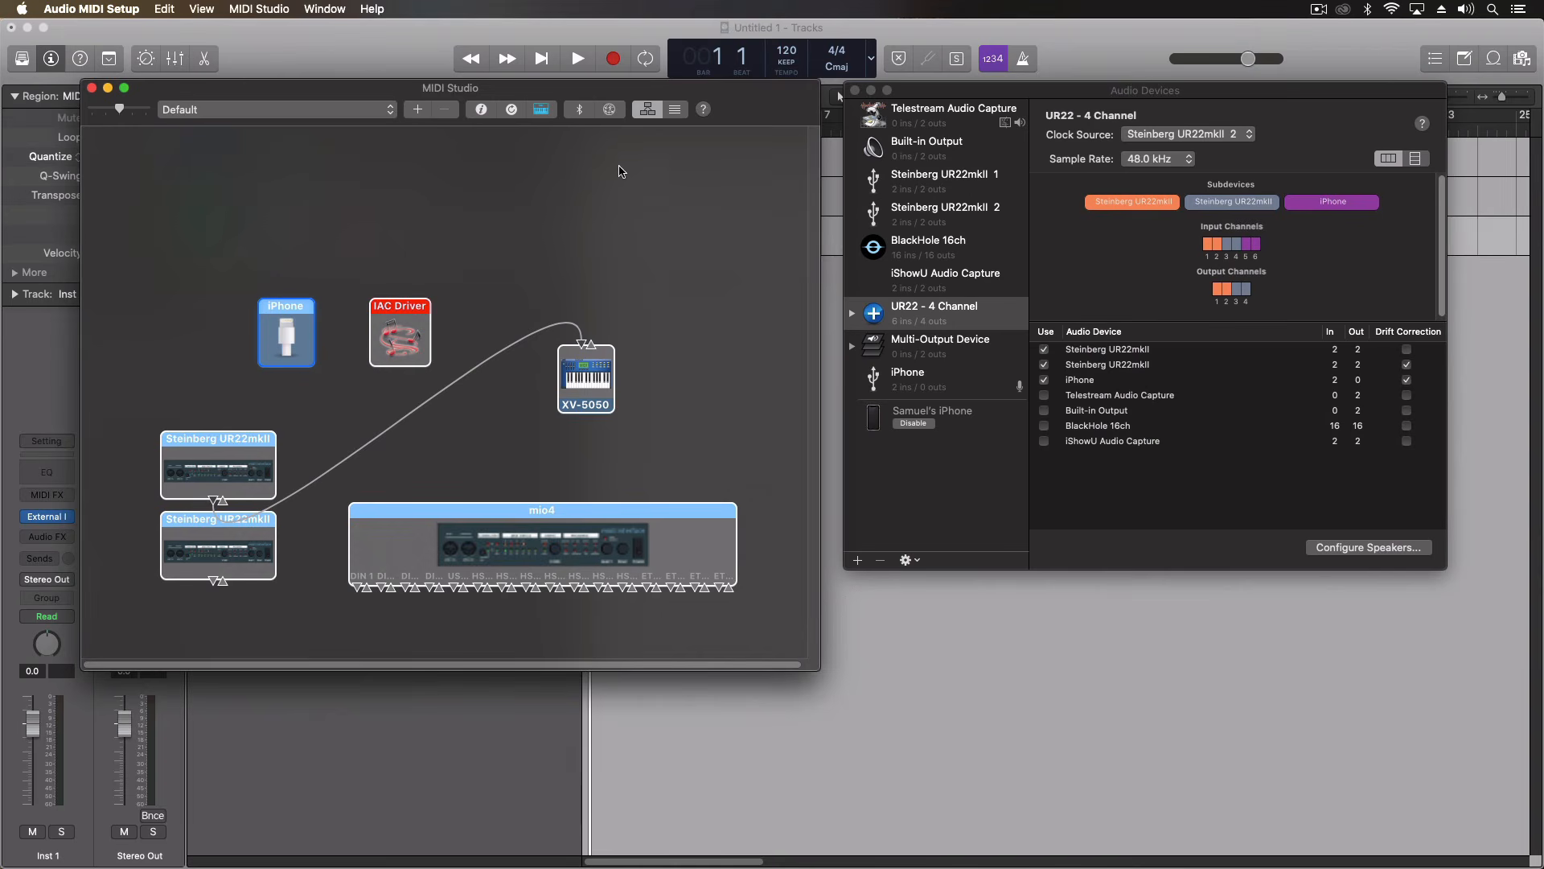
{"action": "left_click", "coordinate": [542, 111]}
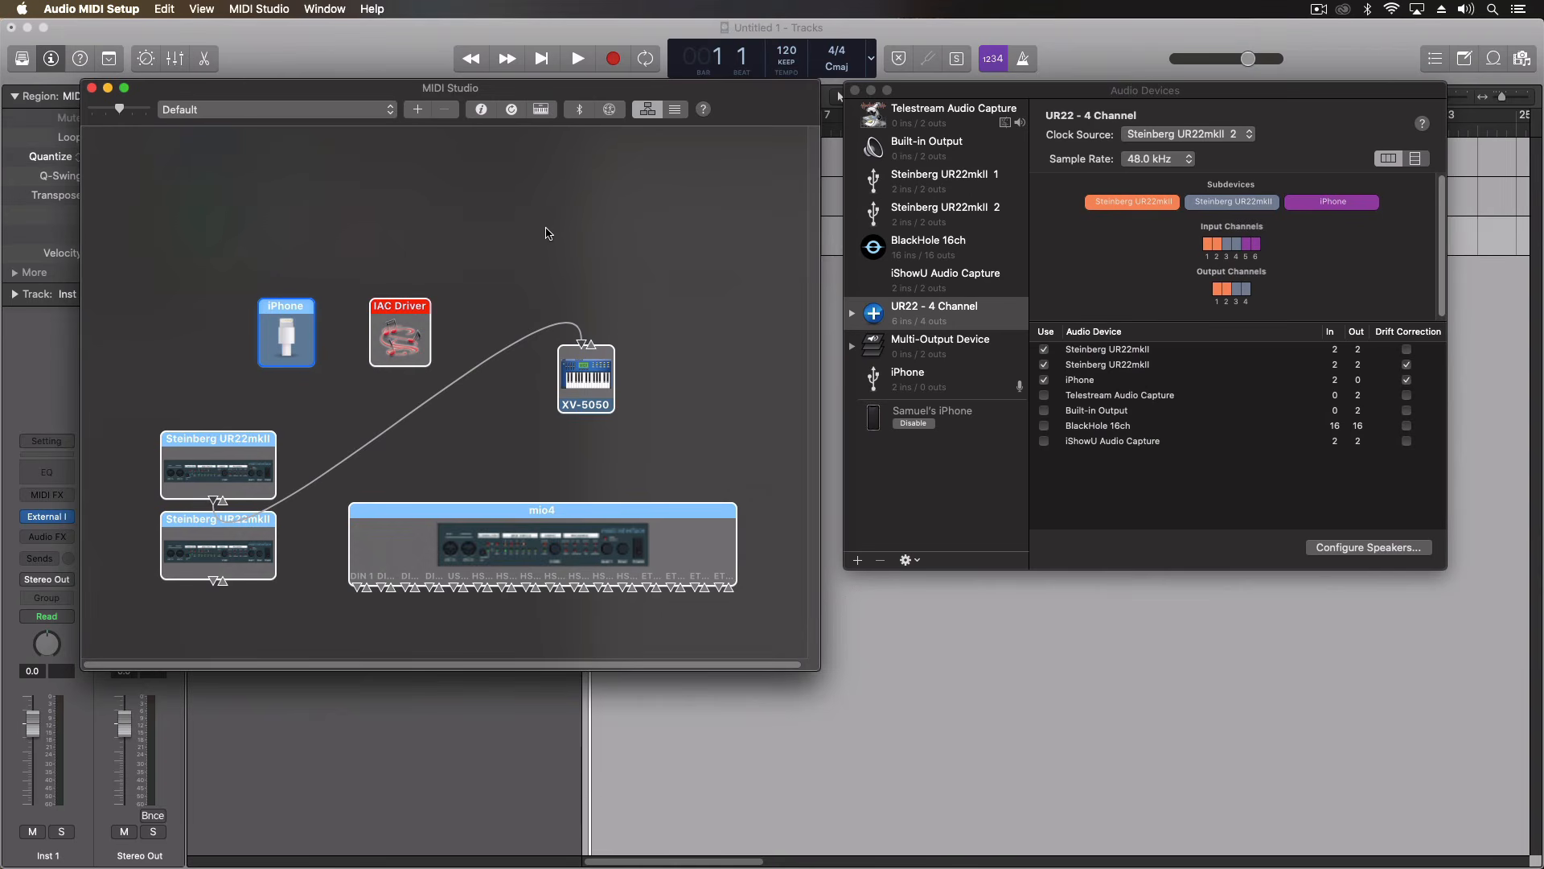